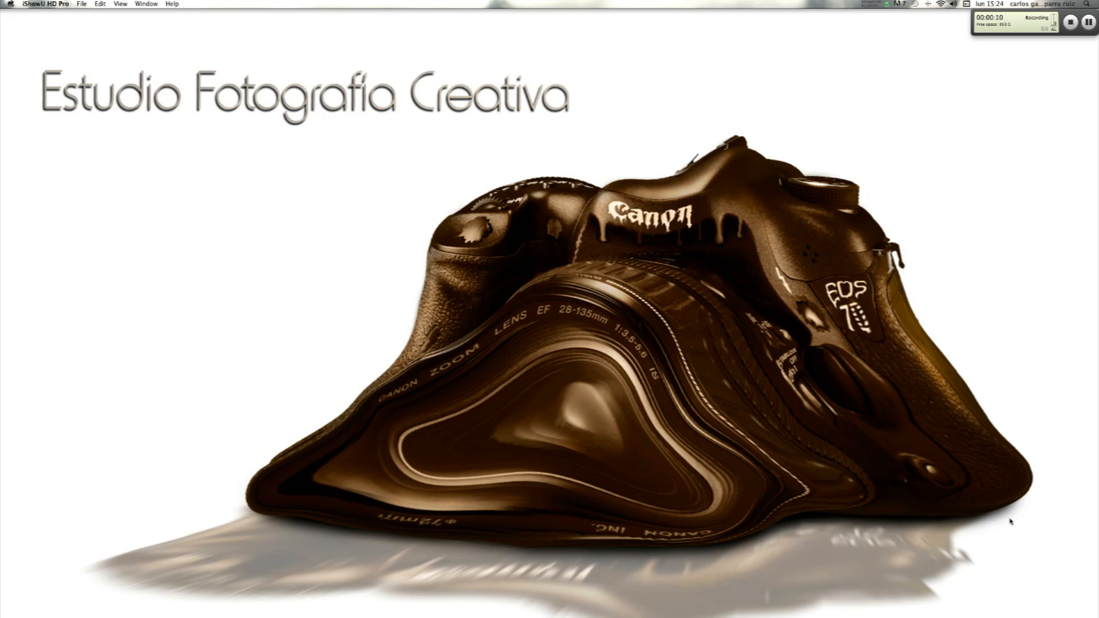
Open the selected woman, rocky landscape and storm-at-sea images from the FOTOMONTAJE CHICA GOTICA folder in Photoshop
left_click(1033, 595)
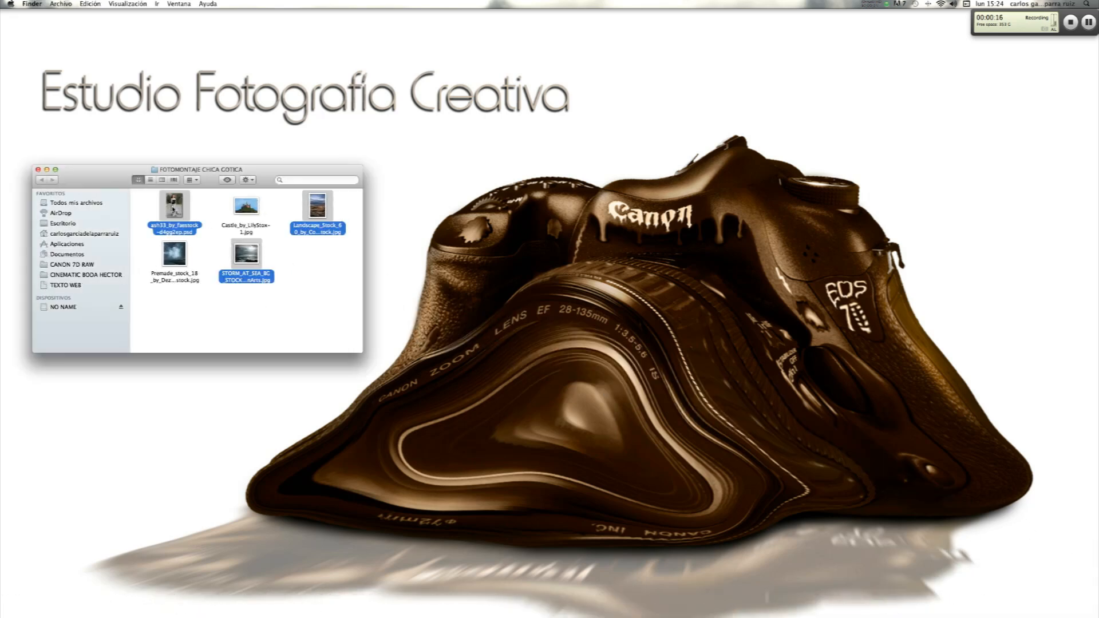
left_click_drag(176, 215, 686, 598)
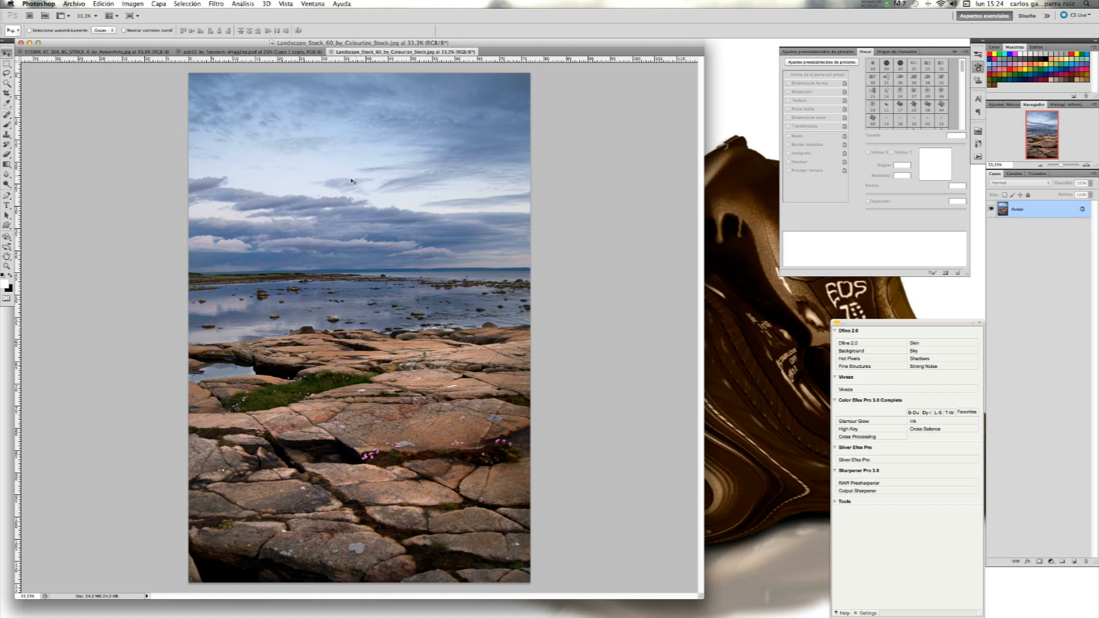
Inspect the cut-out of the red-haired woman by repeatedly hiding and showing the Fondo layer in her document
left_click(272, 53)
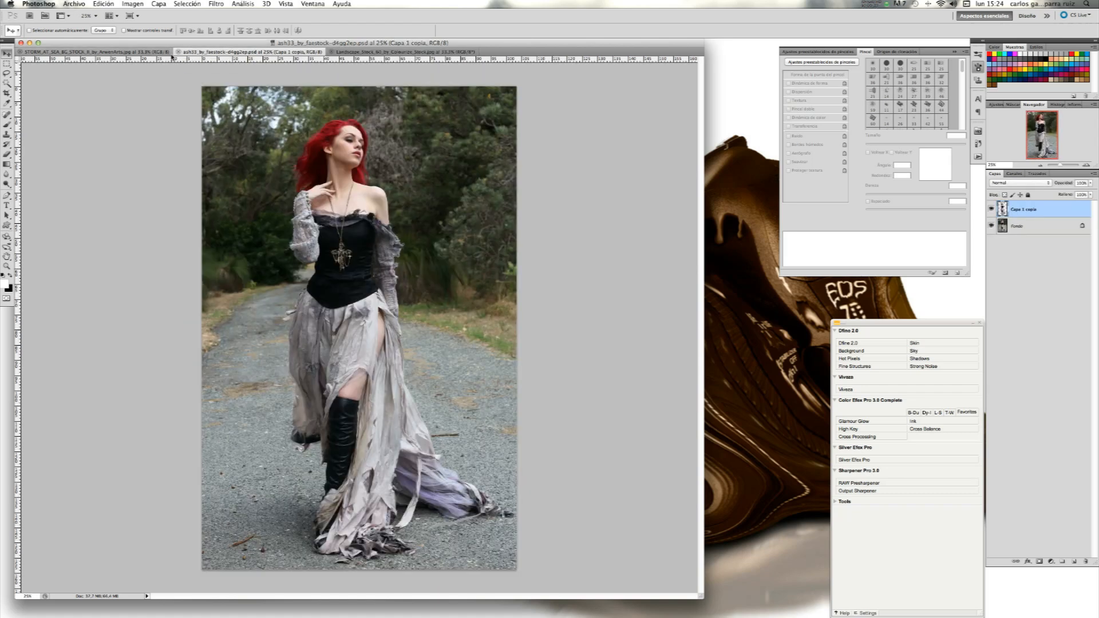
left_click(991, 226)
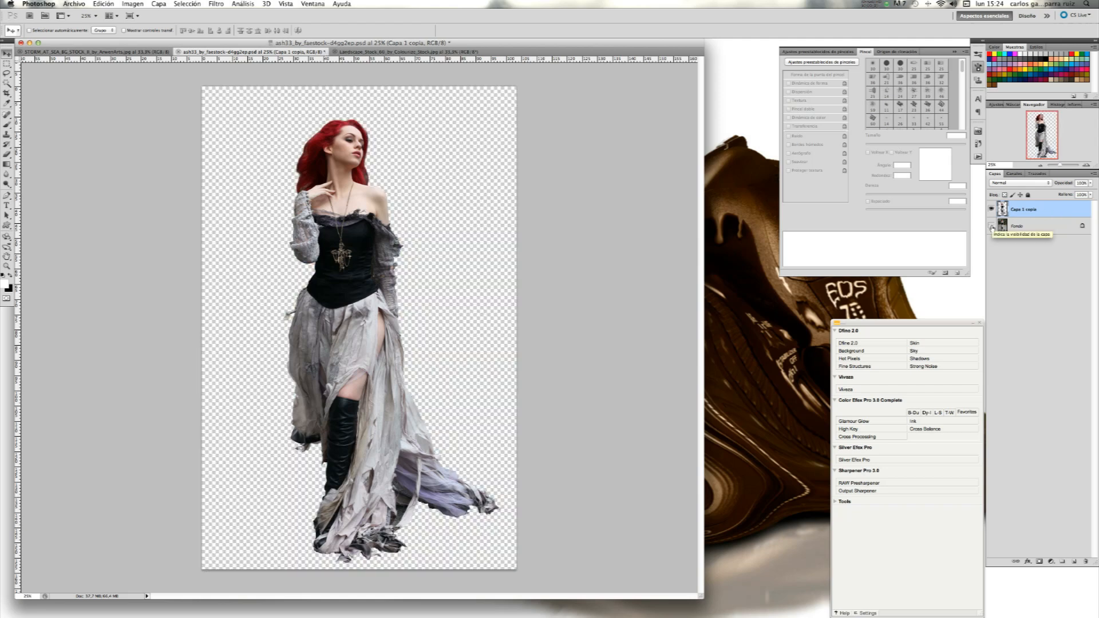
left_click(991, 227)
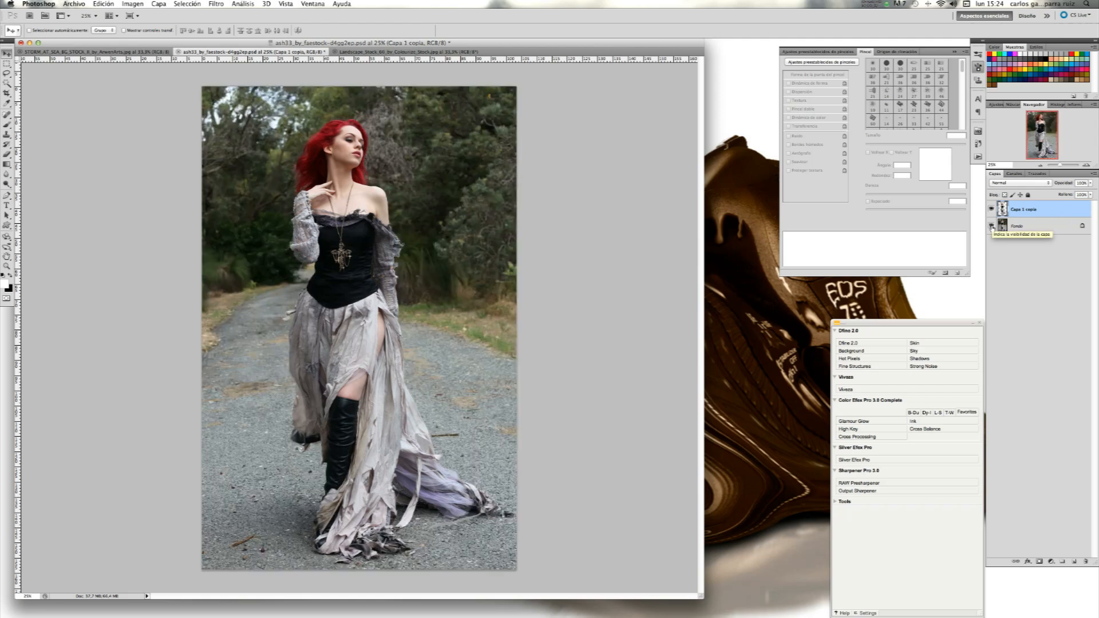
left_click(992, 226)
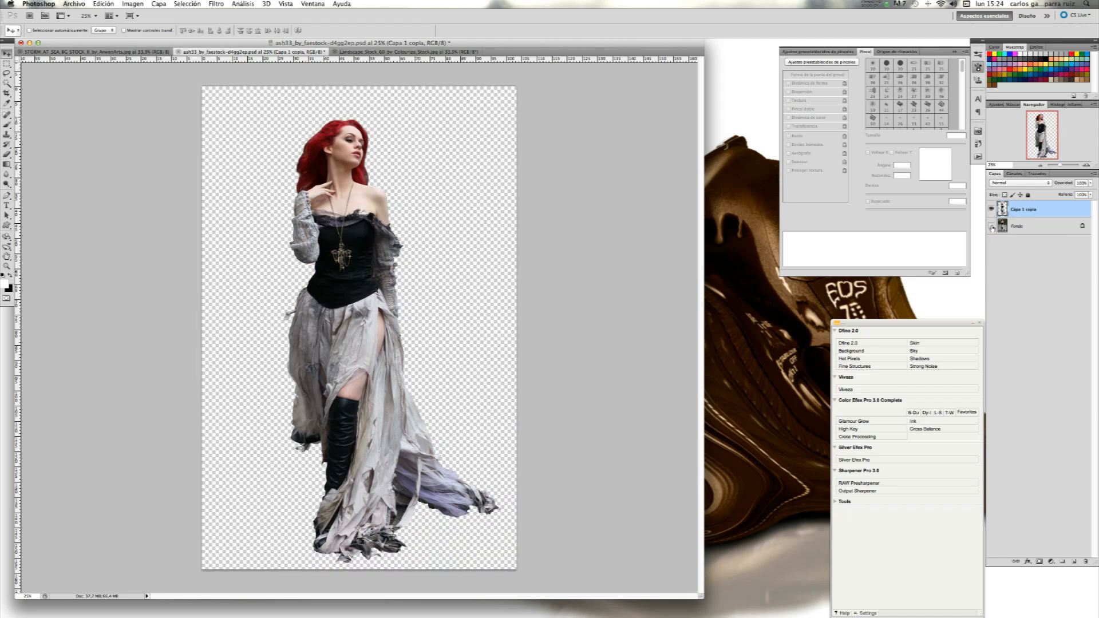
left_click(991, 227)
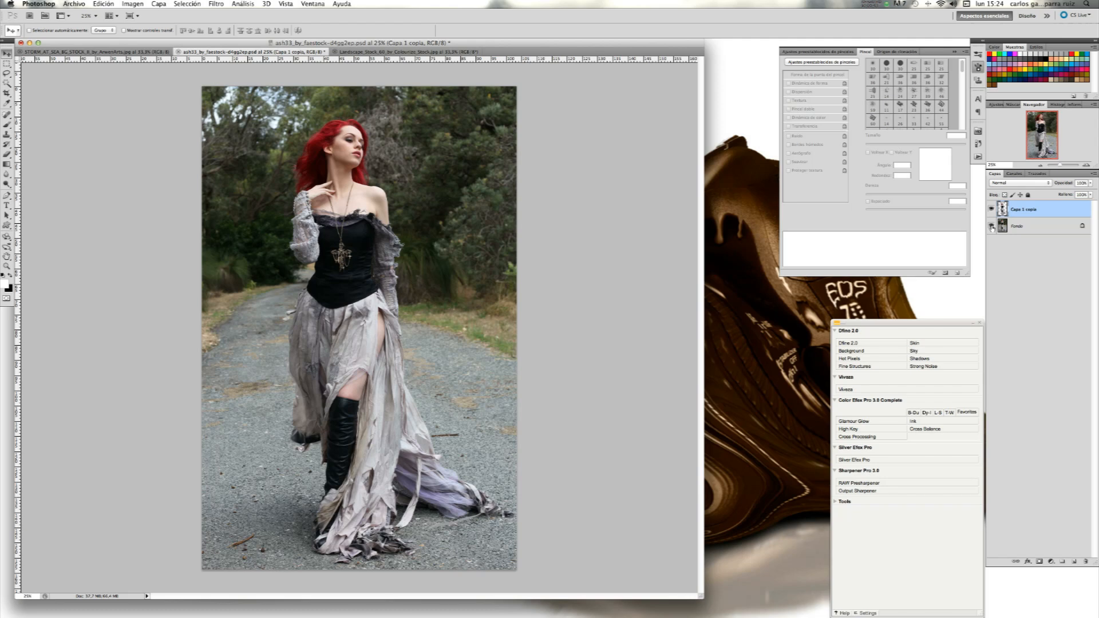
left_click(991, 226)
left_click(992, 227)
Copy the storm-at-sea image into the rocky landscape document as a new layer, accepting the color profile conversion, and close the storm image
left_click(142, 52)
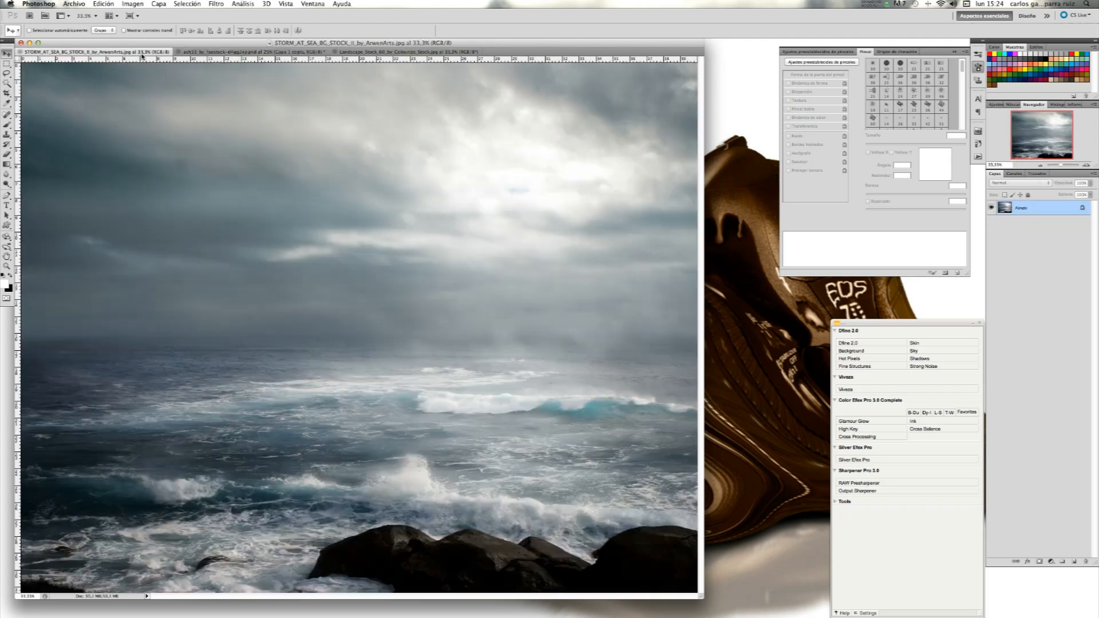
left_click_drag(142, 56, 487, 72)
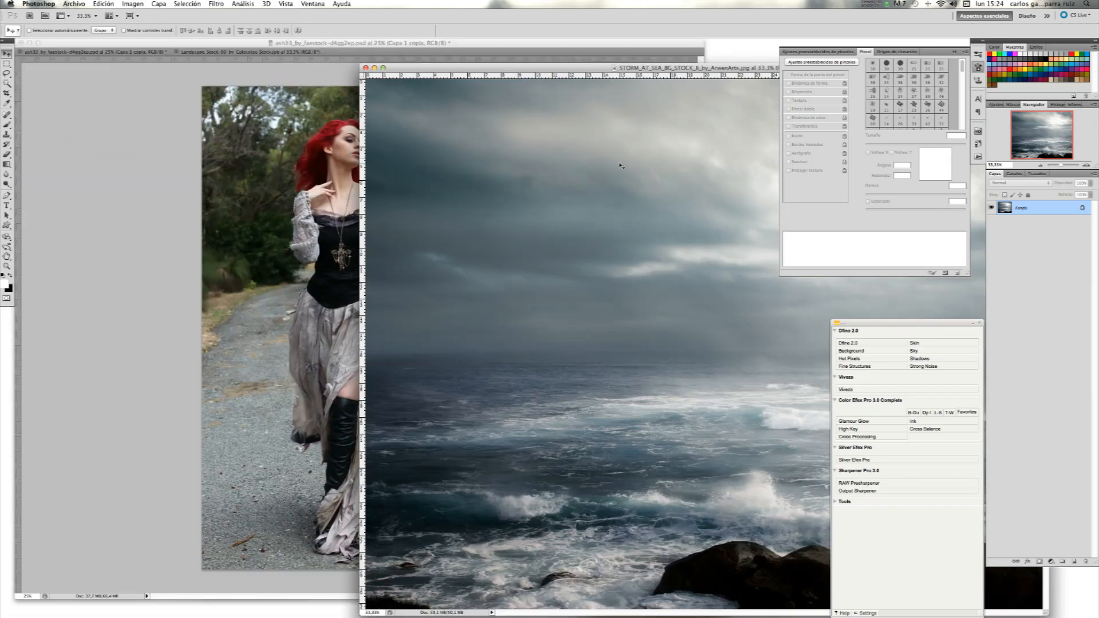
left_click(292, 52)
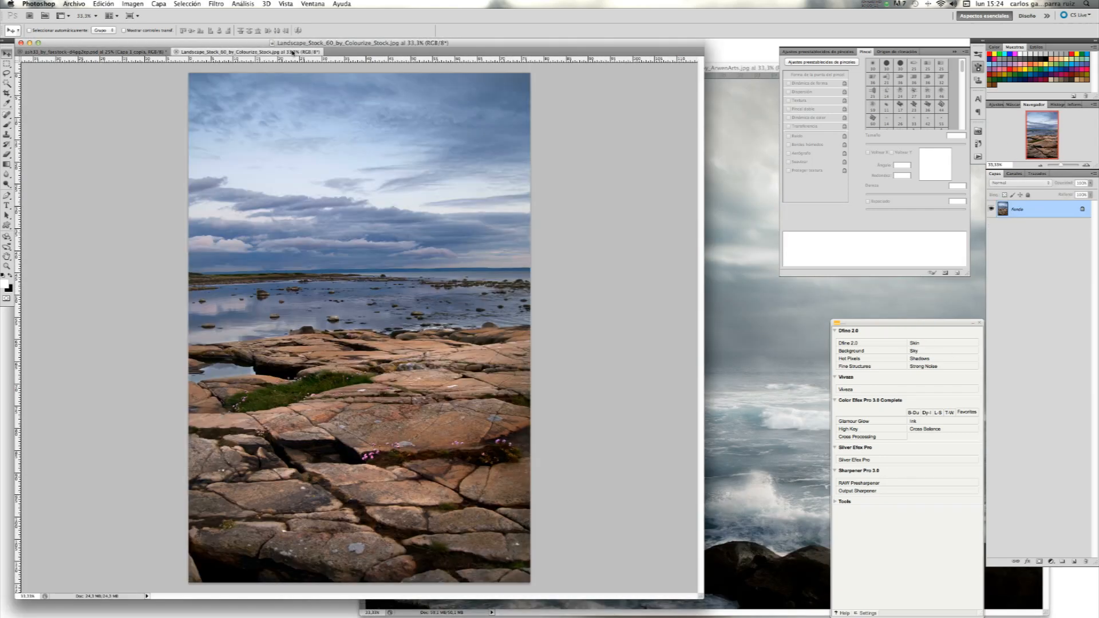
left_click(727, 178)
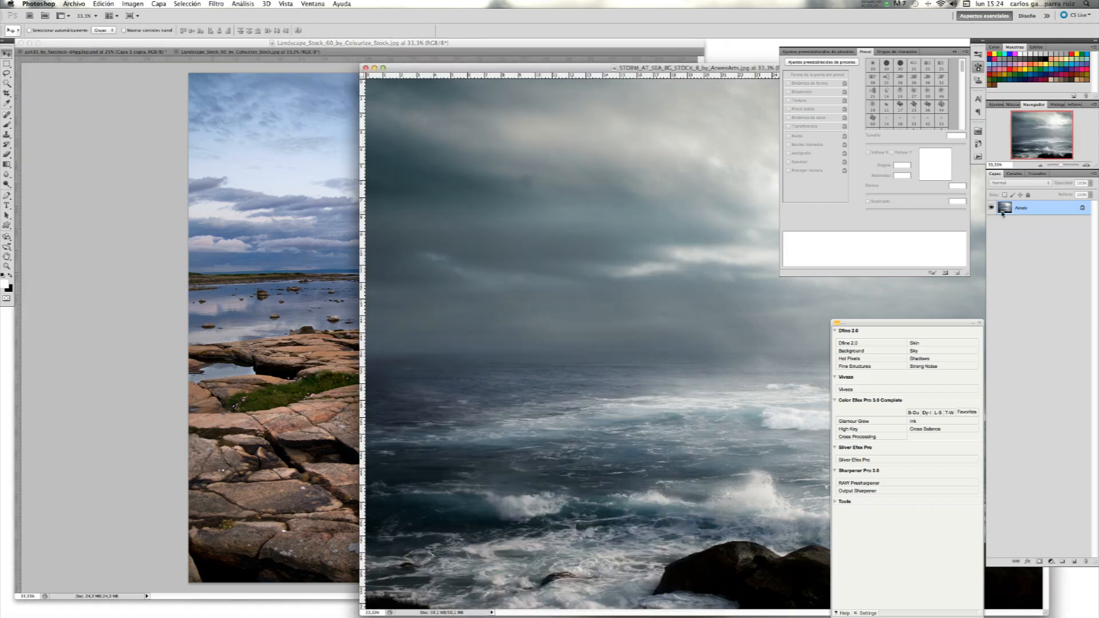
left_click_drag(1006, 211, 265, 270)
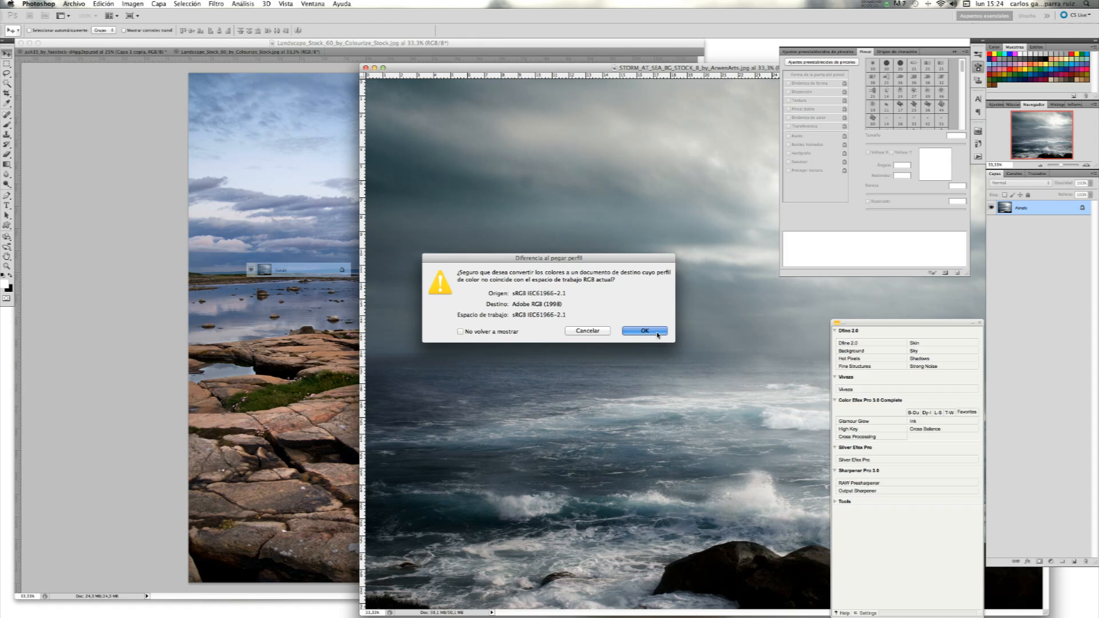
left_click(630, 332)
left_click(738, 117)
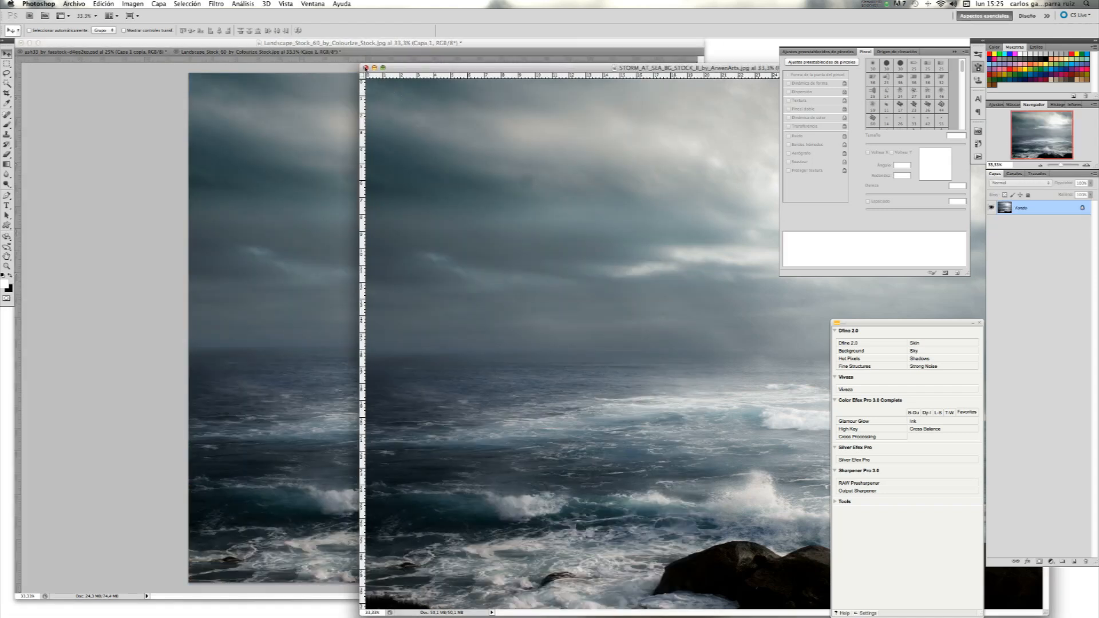
left_click(366, 68)
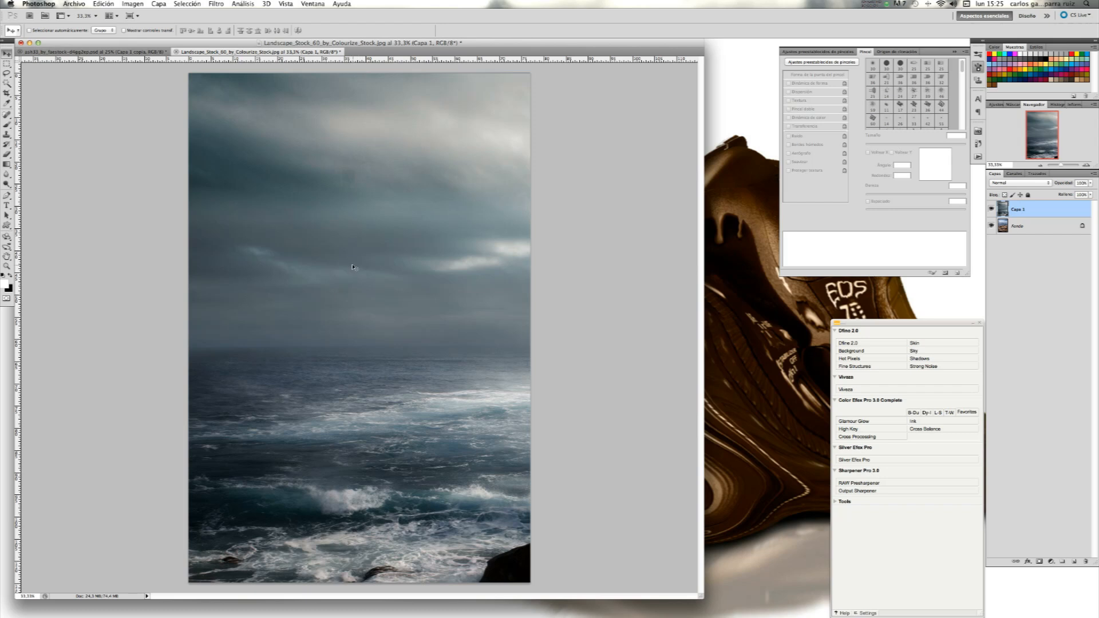
Move the sea layer upward so its dark rocks sit just above the landscape's reddish rocks
left_click_drag(369, 323, 342, 220)
left_click_drag(373, 258, 342, 274)
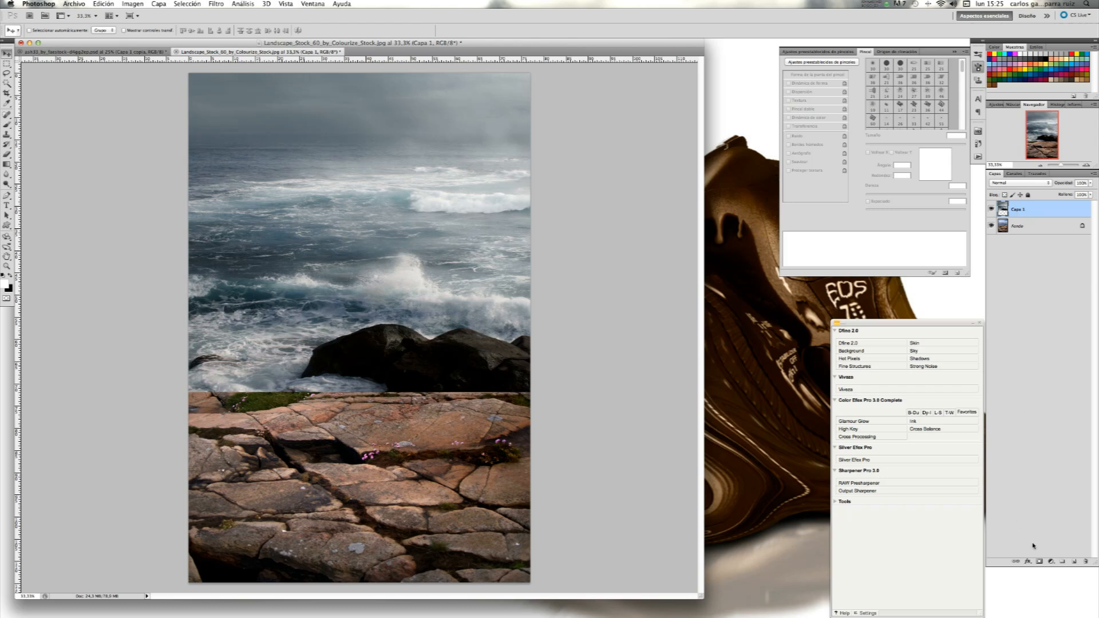
Add a layer mask to the sea layer and rename the layer Mar
left_click(1039, 562)
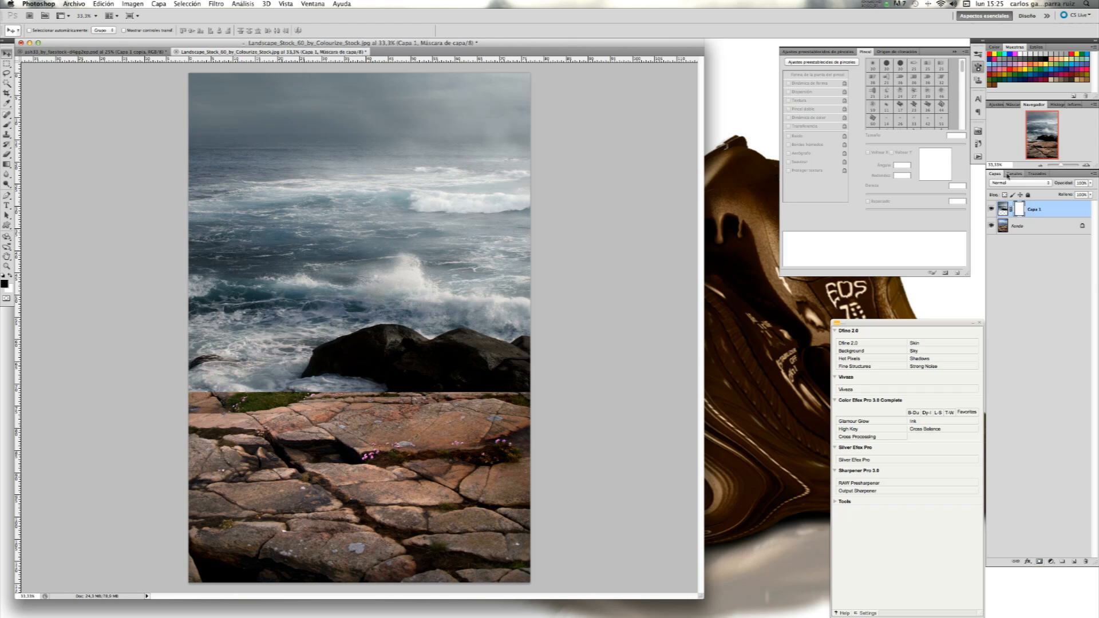
double_click(1034, 210)
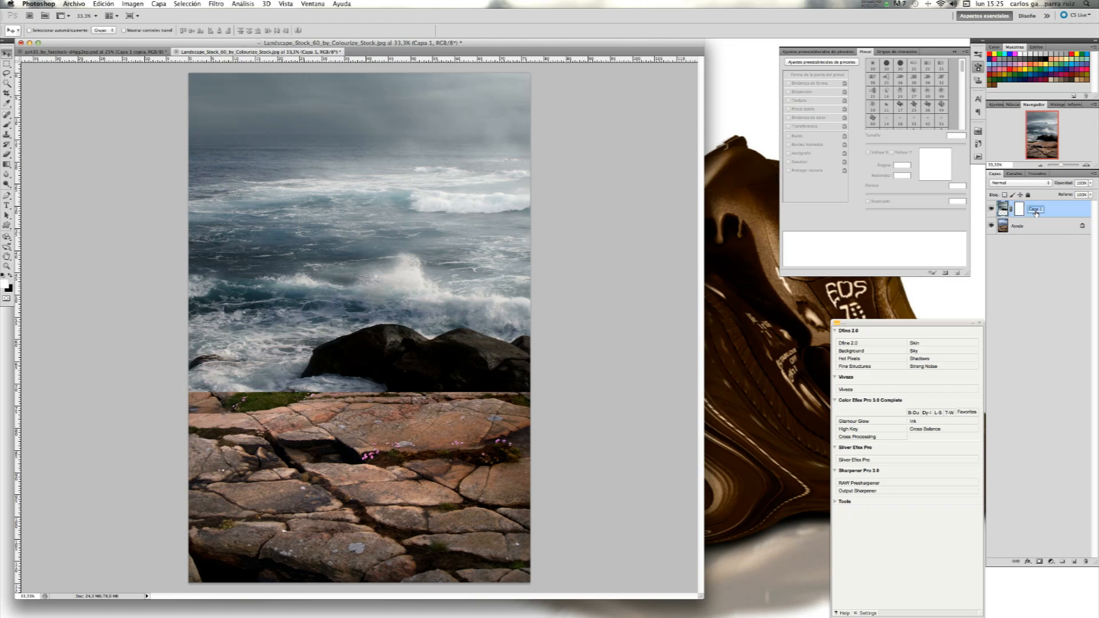
type("Mar")
key("Return")
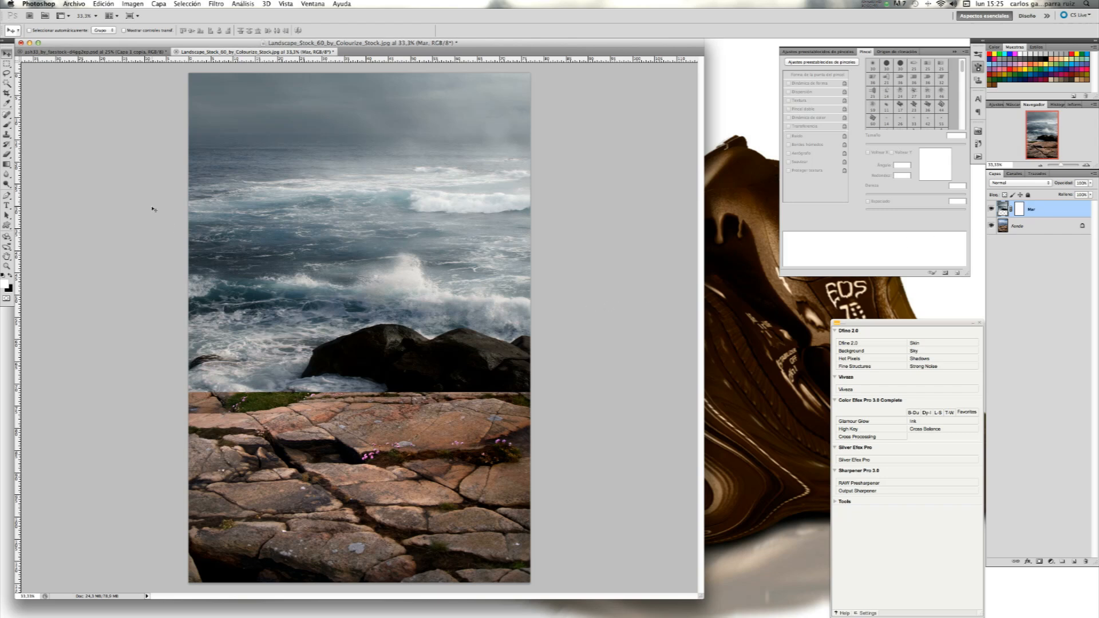
Set up a soft round 180 px Brush with black foreground, shape dynamics off and reduced opacity
left_click(7, 124)
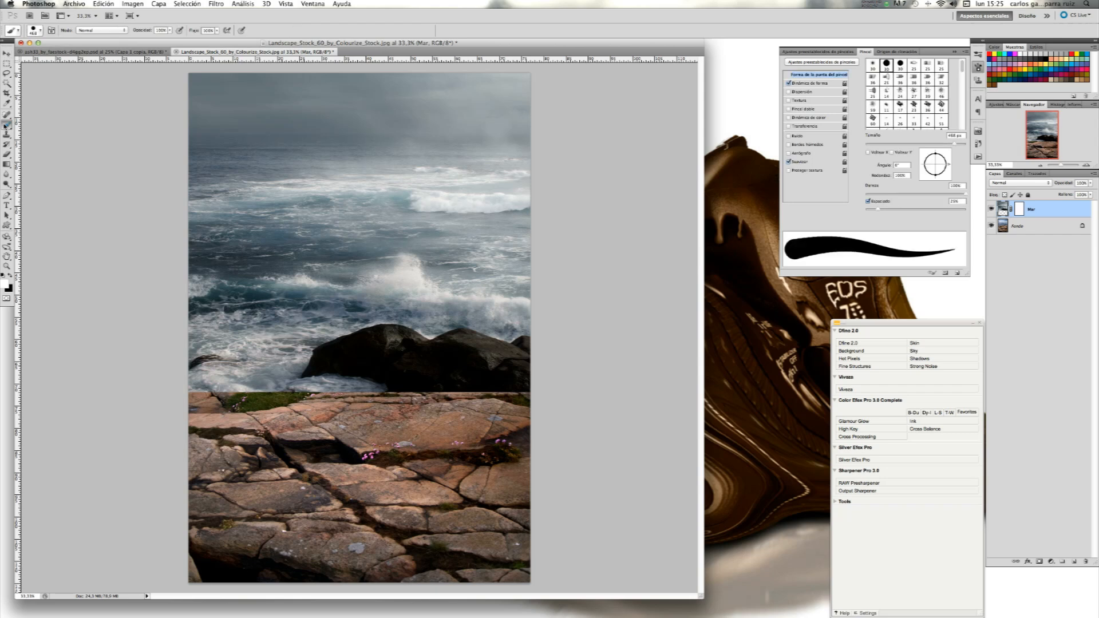
key("x")
left_click(873, 65)
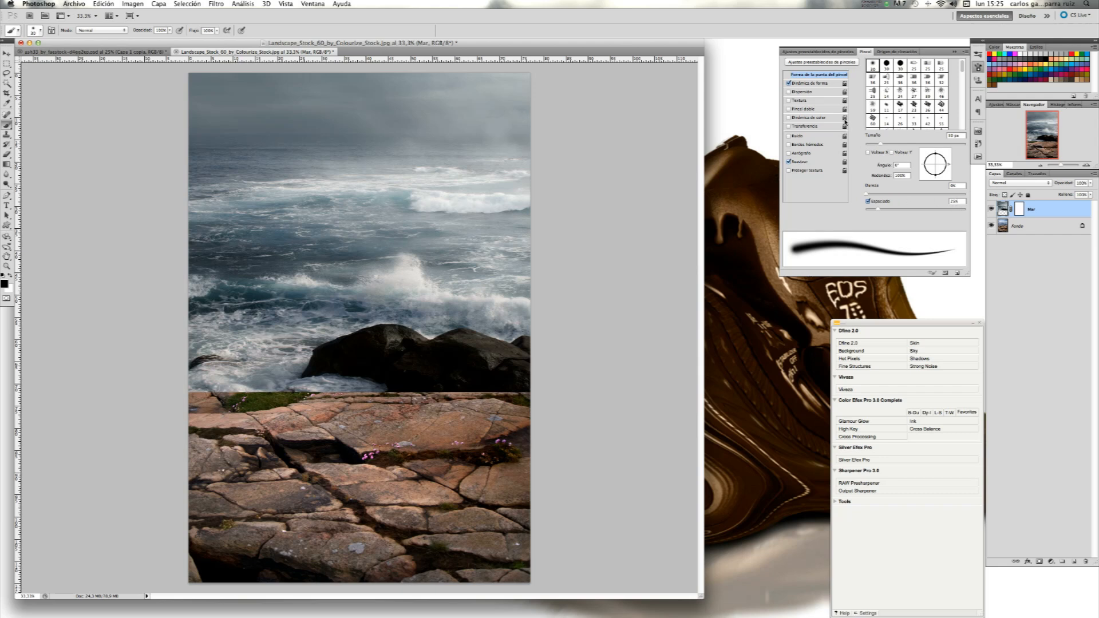
left_click(790, 84)
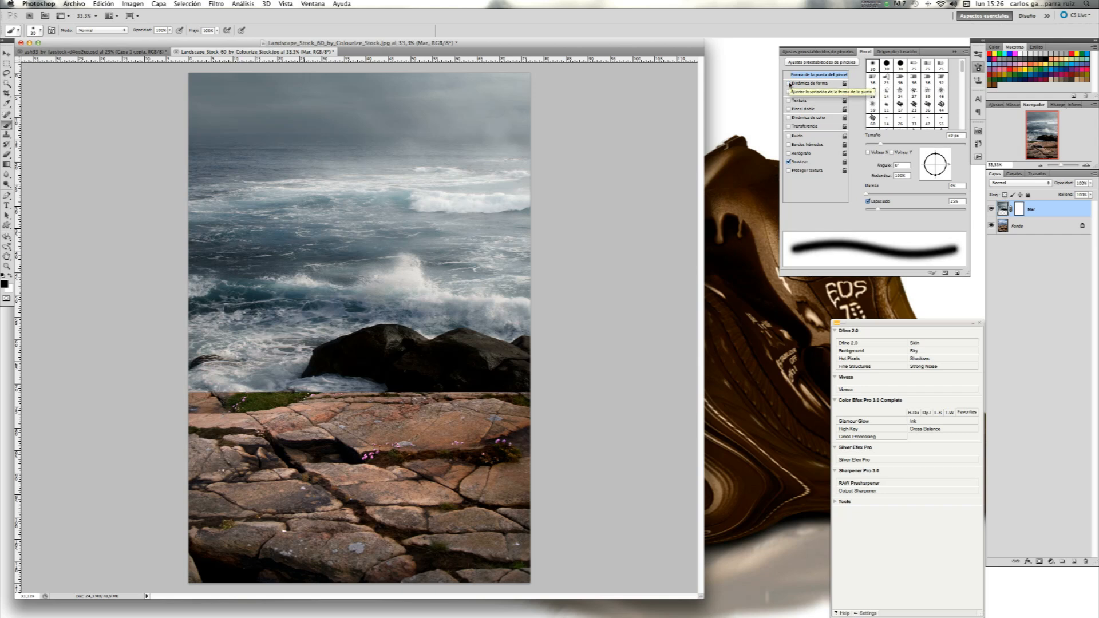
left_click(901, 145)
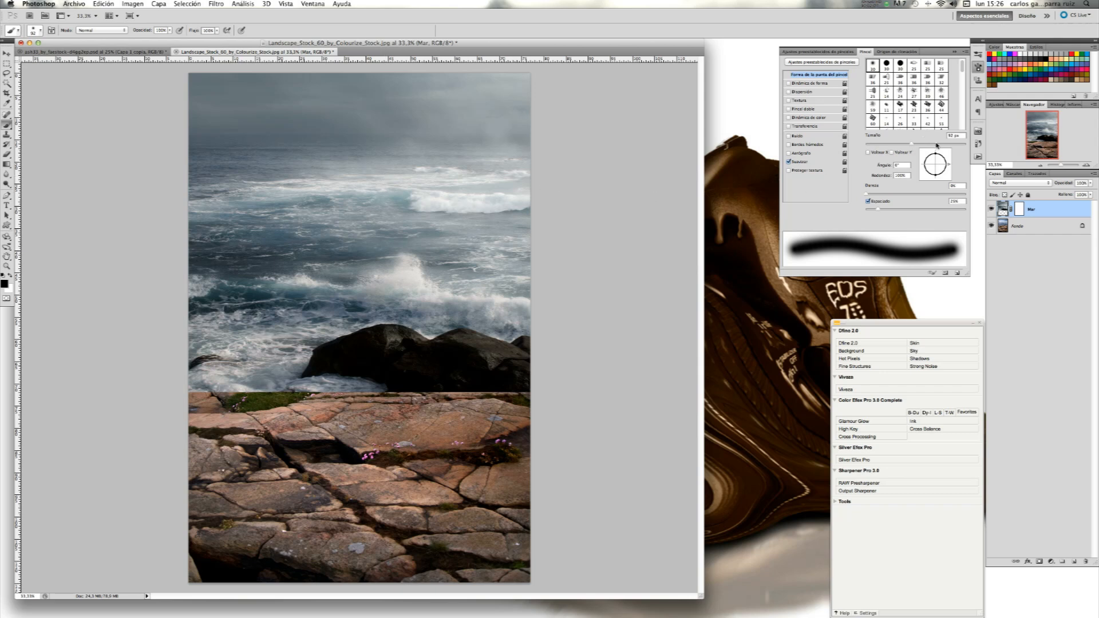
left_click(170, 32)
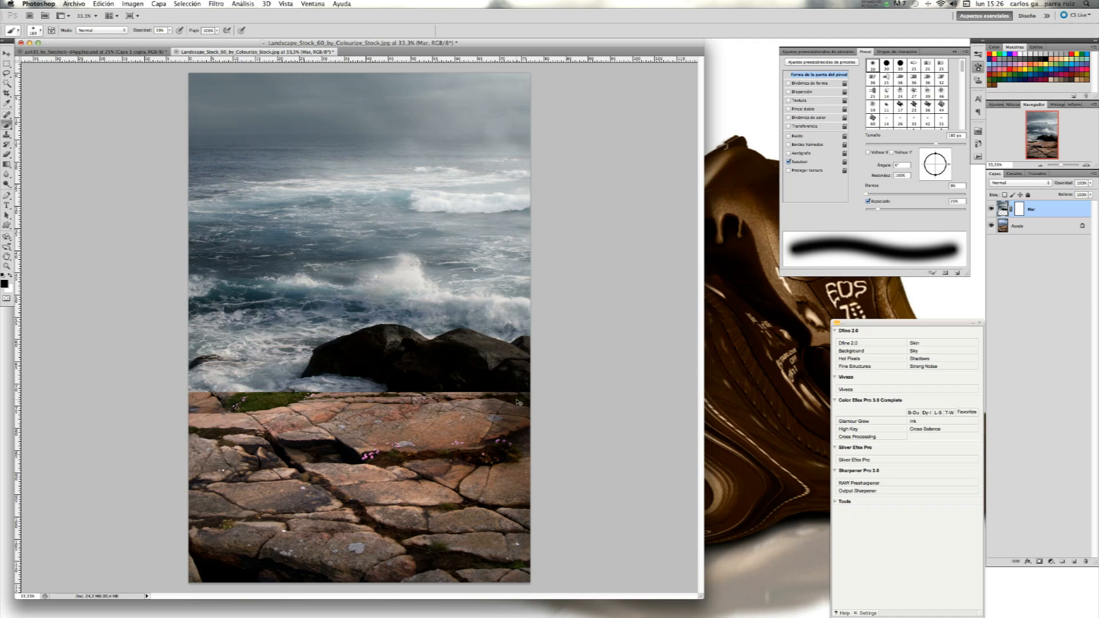
Undo the stroke on the Mar layer image and paint black on its mask along the seam to blend sea and rocks, changing the brush opacity
key("super+z")
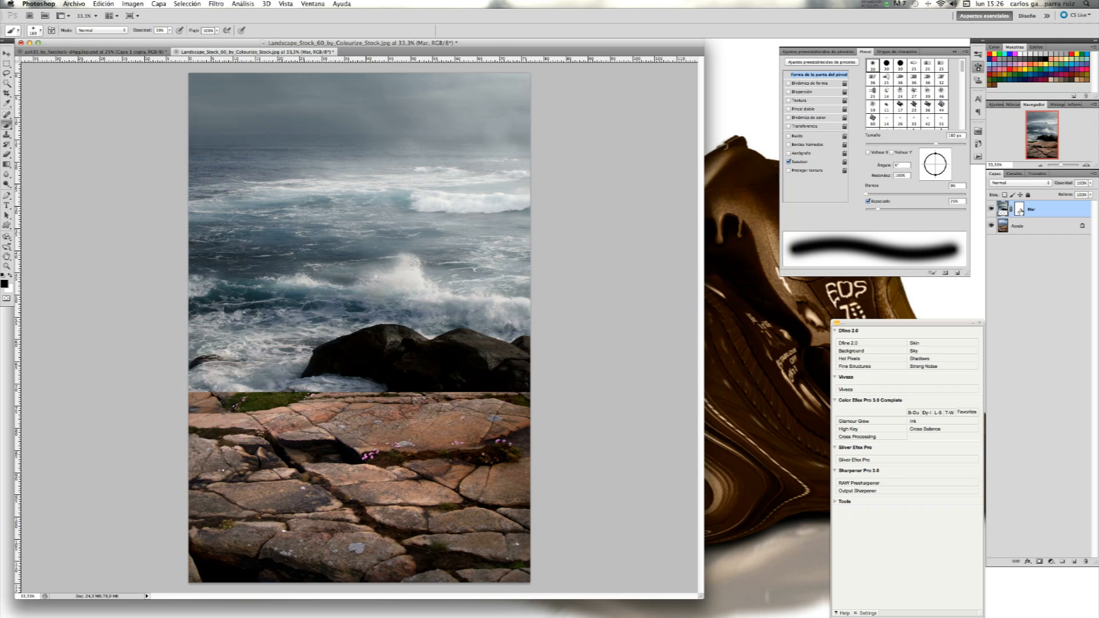
left_click(1020, 210)
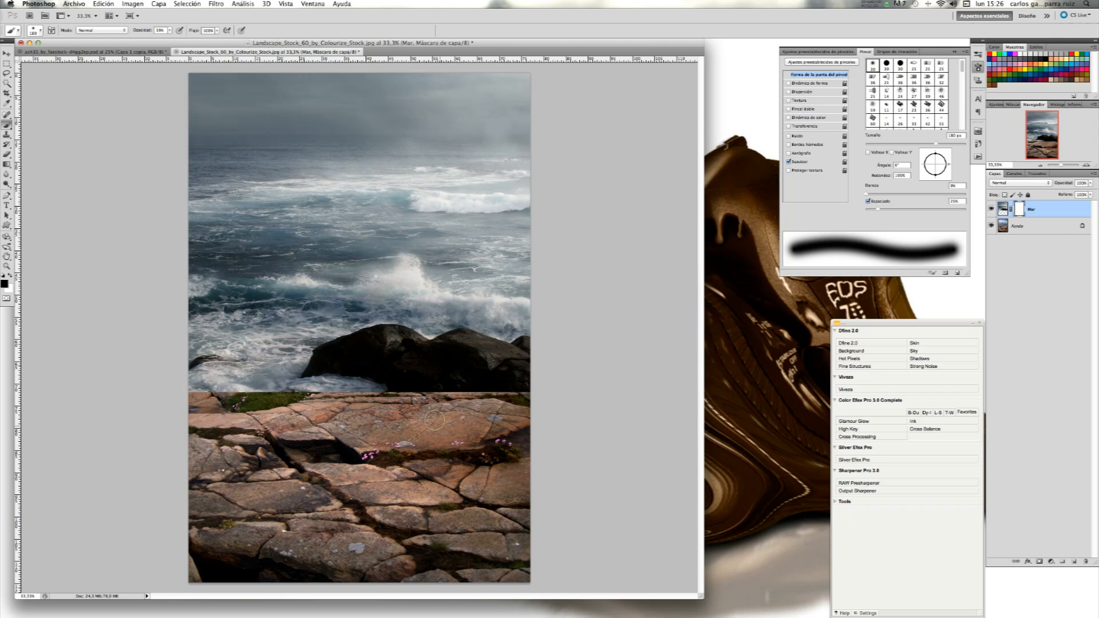
mouse_move(495, 394)
left_mouse_down()
mouse_move(389, 403)
mouse_move(292, 394)
mouse_move(301, 381)
mouse_move(228, 401)
mouse_move(248, 400)
mouse_move(177, 398)
mouse_move(293, 379)
mouse_move(492, 381)
mouse_move(536, 401)
mouse_move(471, 385)
mouse_move(190, 399)
mouse_move(528, 392)
mouse_move(408, 410)
mouse_move(385, 399)
mouse_move(524, 389)
mouse_move(177, 395)
mouse_move(512, 380)
mouse_move(450, 381)
left_mouse_up()
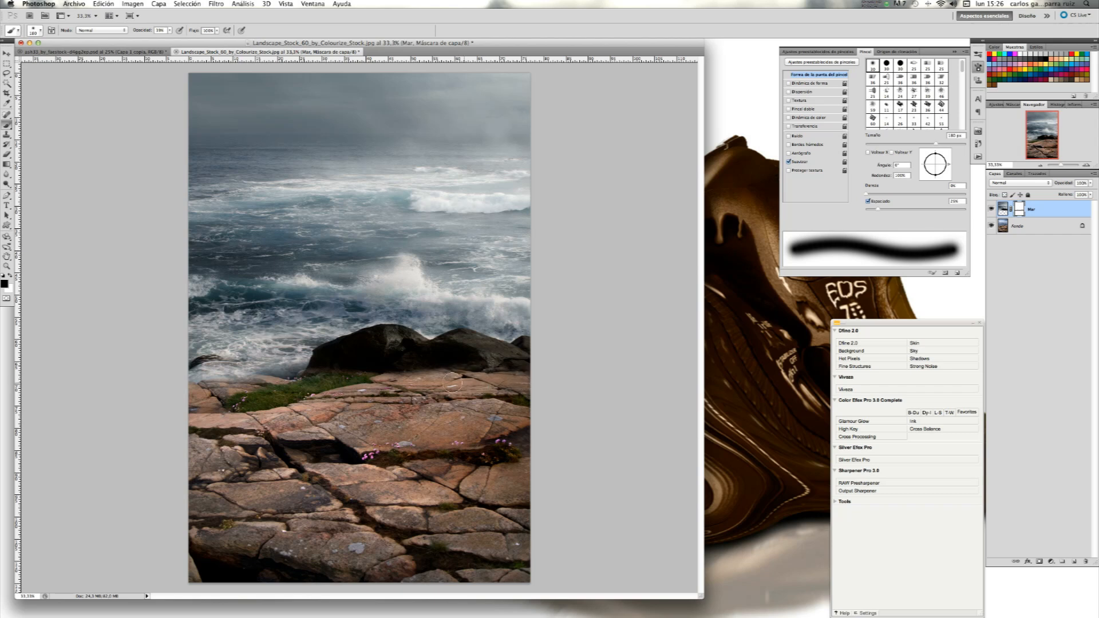
left_click(170, 31)
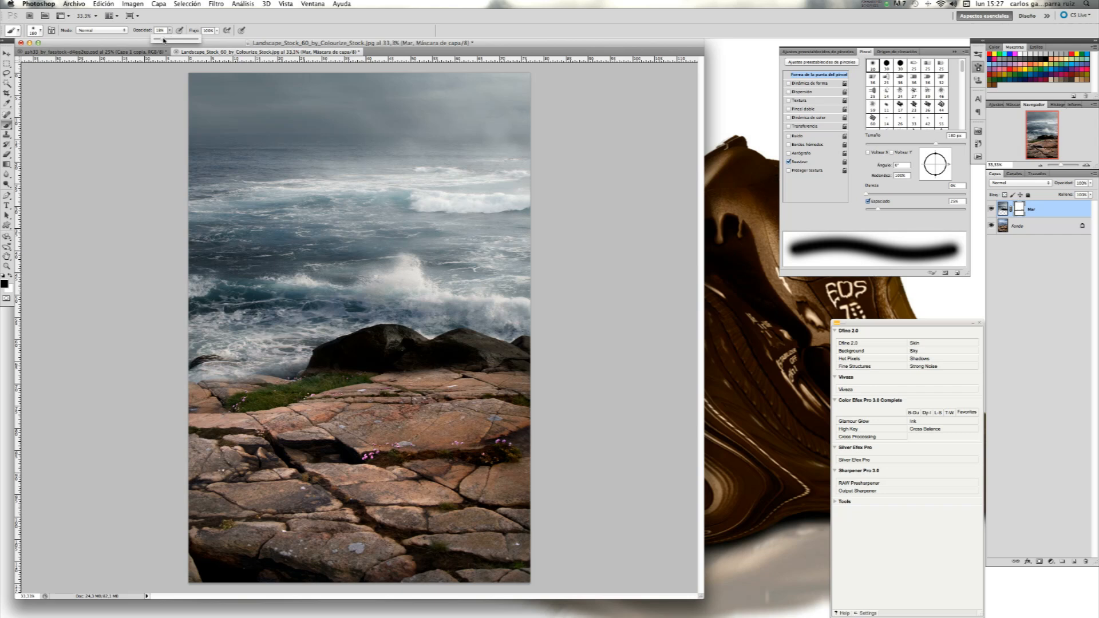
left_click(495, 389)
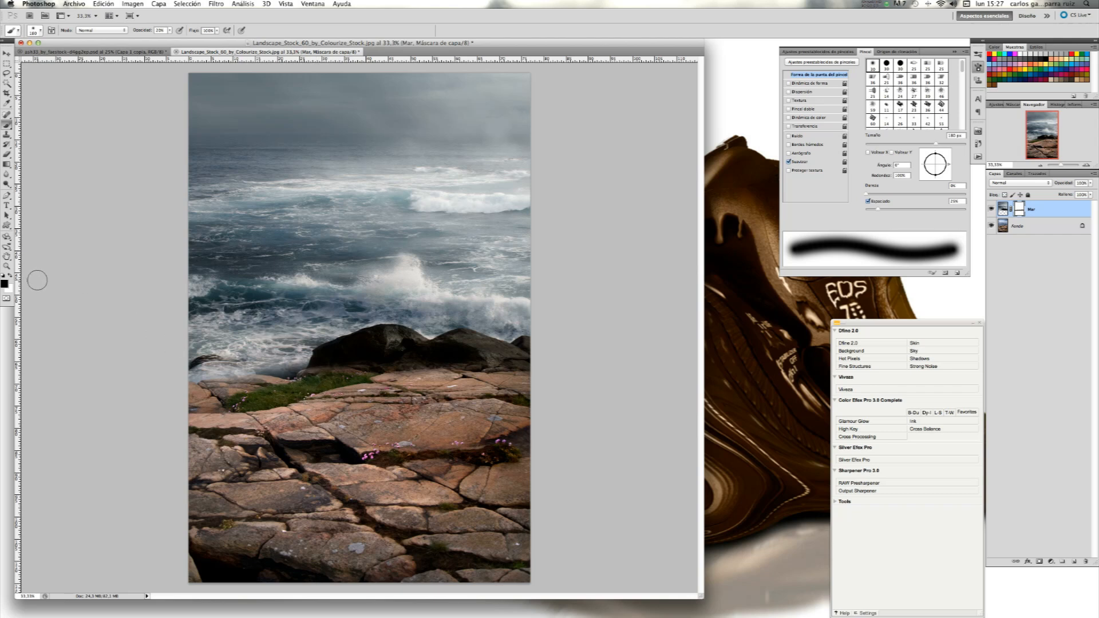
Paint white on the Mar mask to restore the dark rock's base over the grass, and repaint it black to reveal the grass
left_click(9, 276)
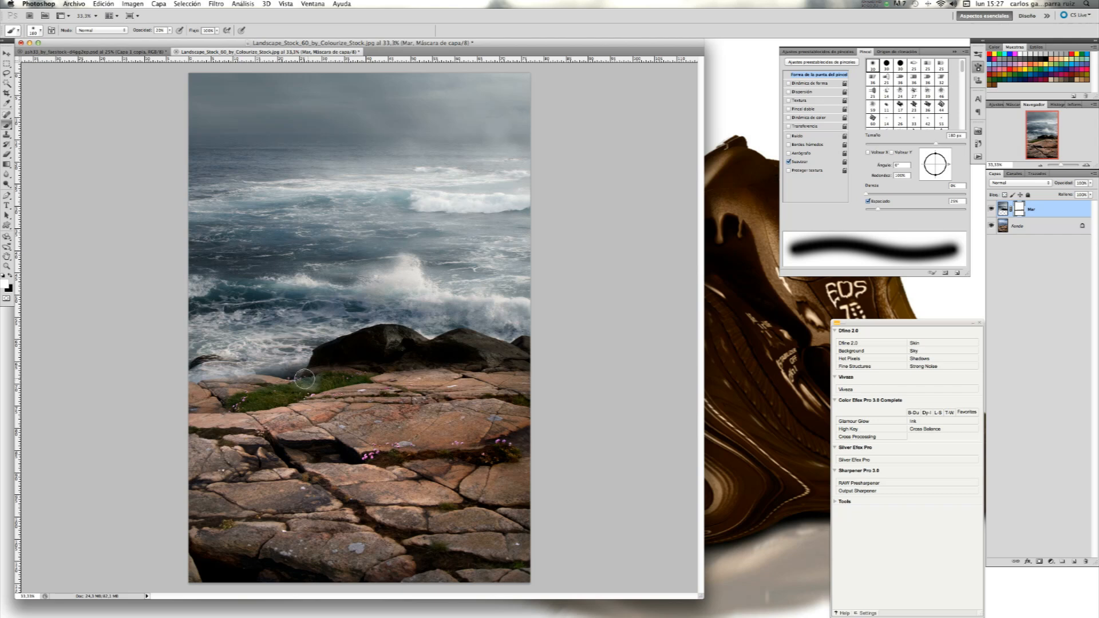
mouse_move(302, 371)
left_mouse_down()
mouse_move(308, 380)
mouse_move(296, 371)
mouse_move(304, 380)
mouse_move(297, 373)
mouse_move(369, 359)
left_mouse_up()
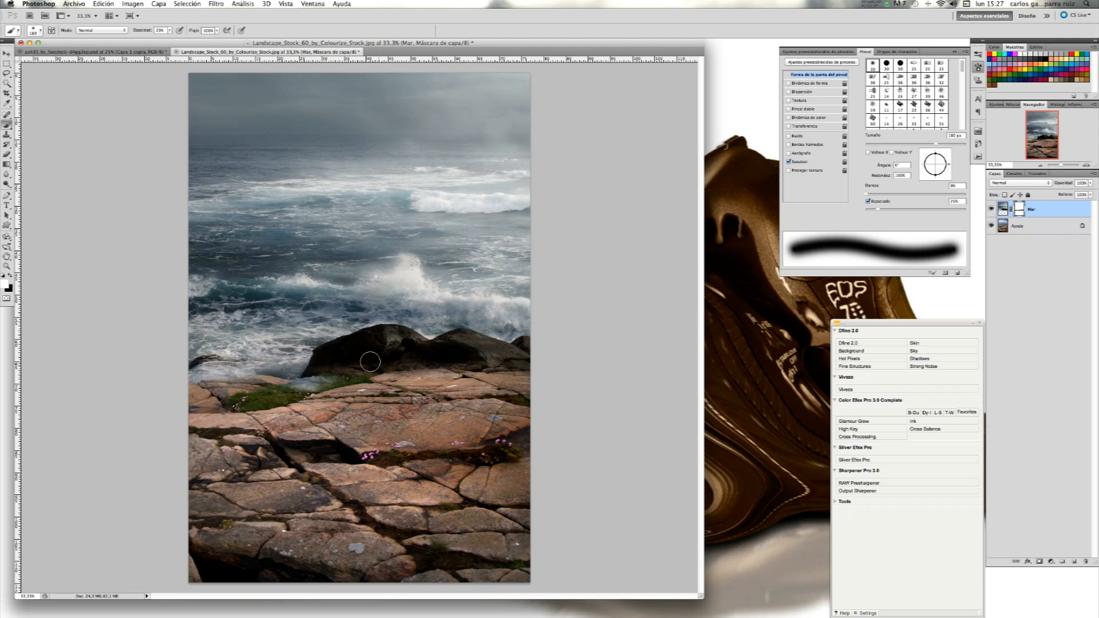
left_click(10, 276)
mouse_move(319, 384)
left_mouse_down()
mouse_move(287, 395)
mouse_move(327, 387)
mouse_move(235, 399)
left_mouse_up()
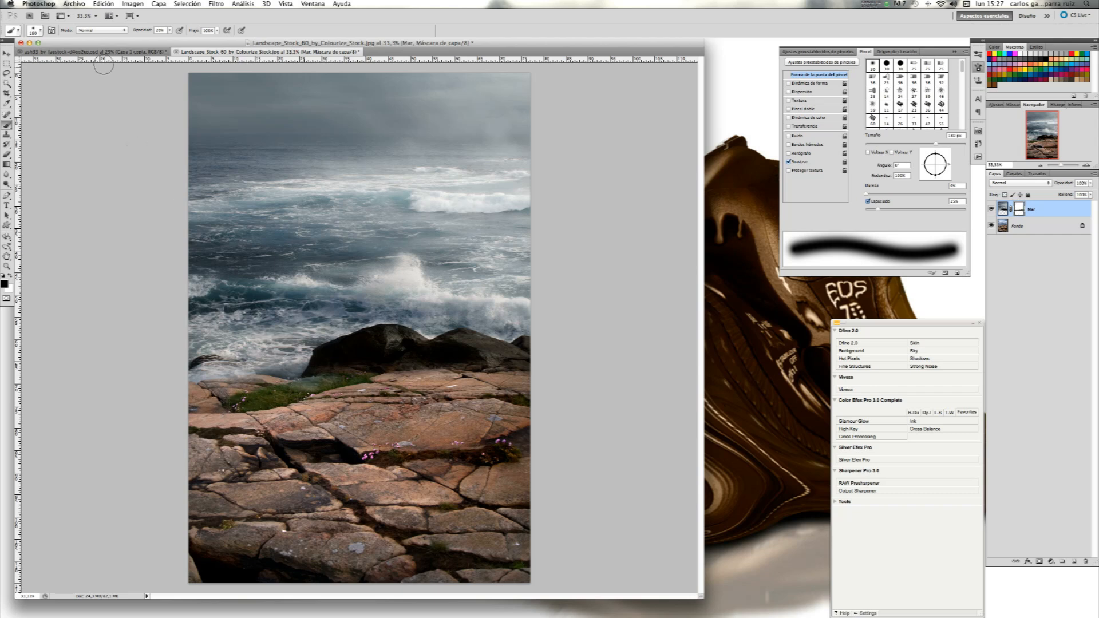
Adjust the brush opacity and touch up the Mar mask with black around the grass and the base of the dark rock
left_click(170, 30)
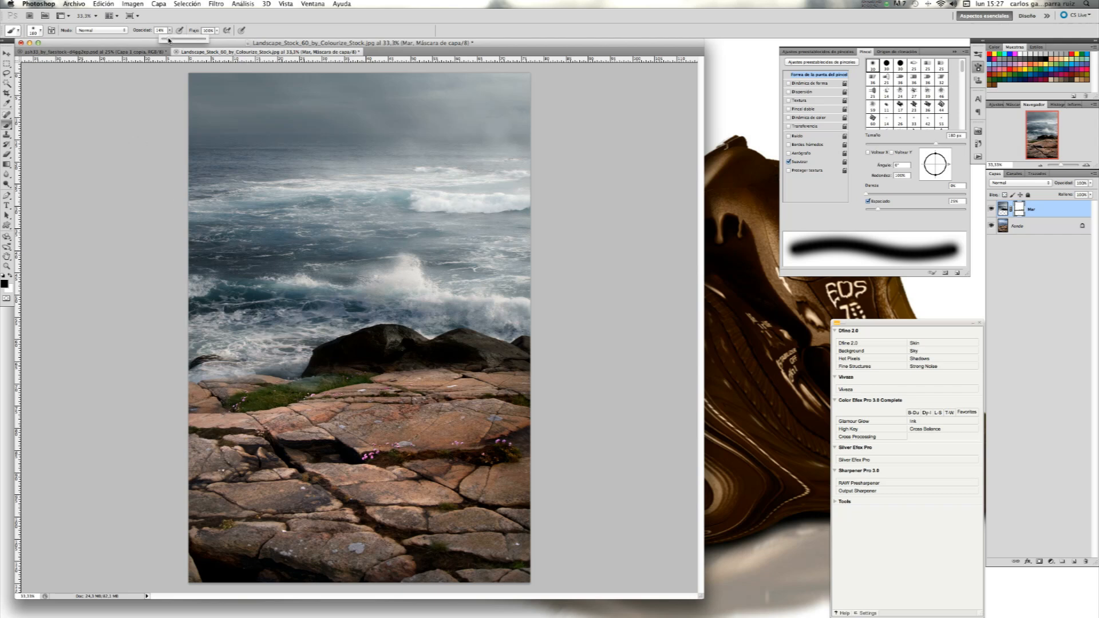
left_click(430, 391)
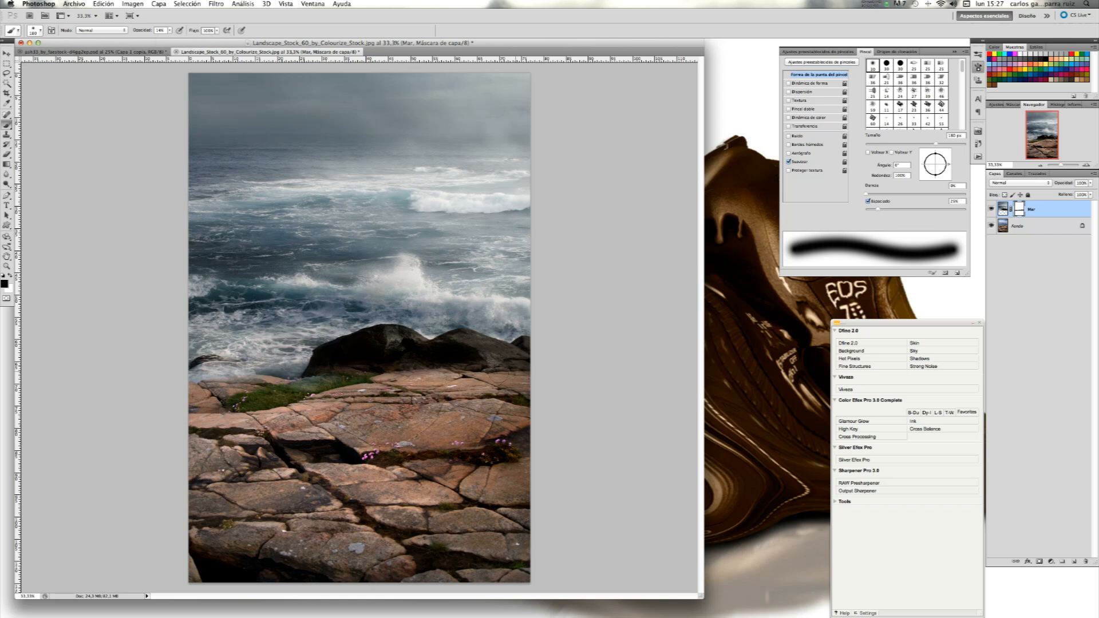
left_click_drag(372, 370, 309, 375)
Nudge the masked Mar layer slightly downward with the Move tool
left_click(7, 54)
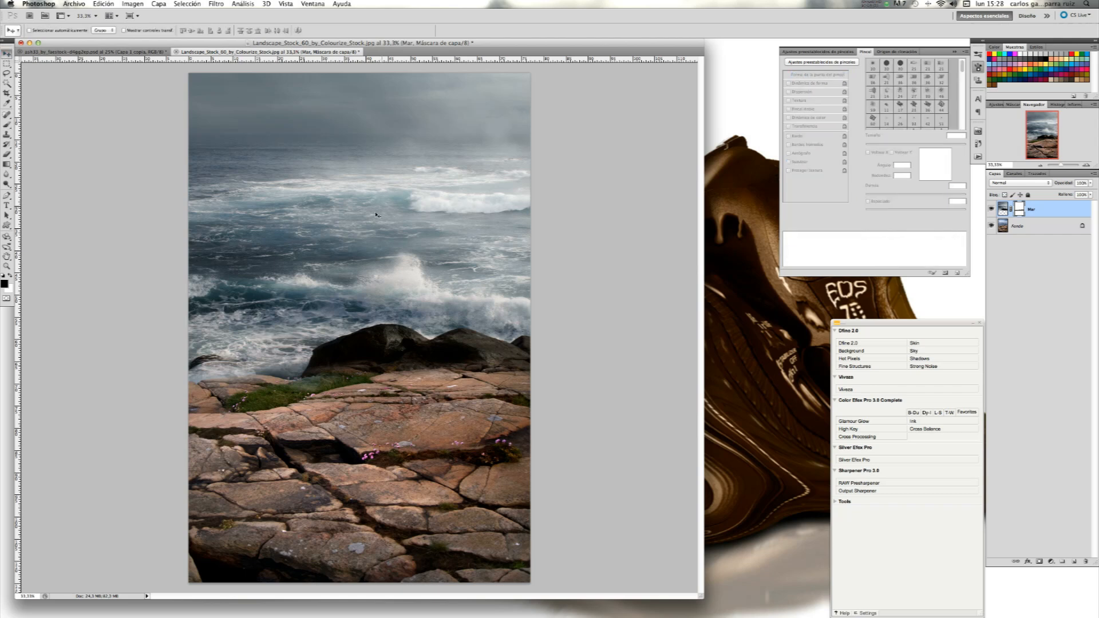
key("Down")
key("Down")
key("Down")
key("Down")
key("Down")
key("Down")
key("Down")
key("Down")
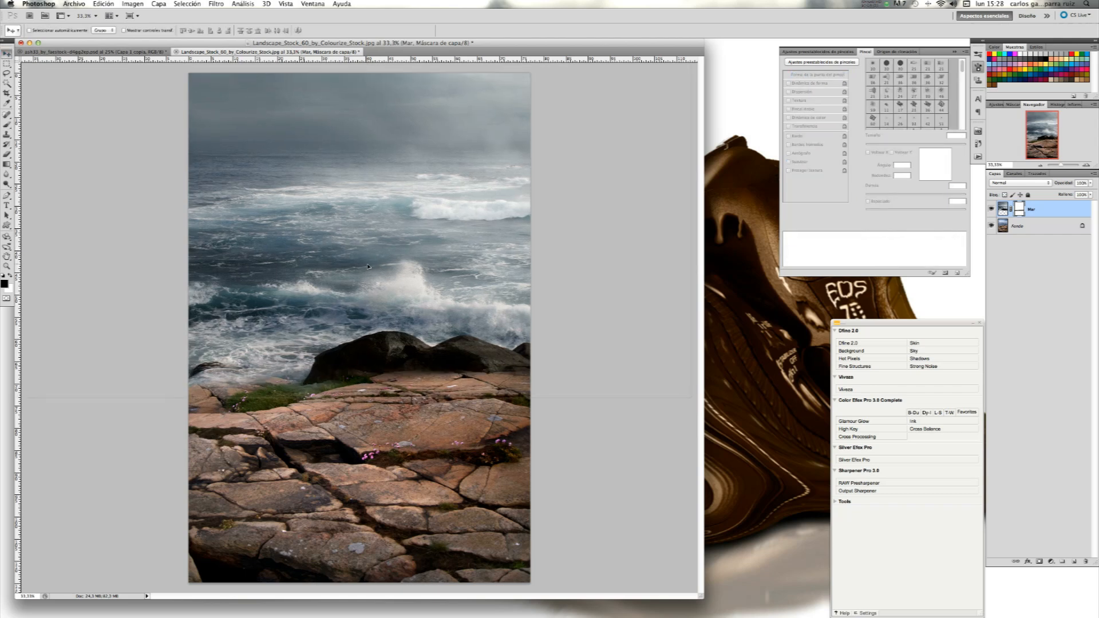
Nudge the Mar layer slightly left and add a Hue/Saturation adjustment above the Fondo layer, cutting saturation by roughly half
mouse_move(365, 263)
left_mouse_down()
mouse_move(365, 272)
mouse_move(361, 248)
mouse_move(362, 264)
left_mouse_up()
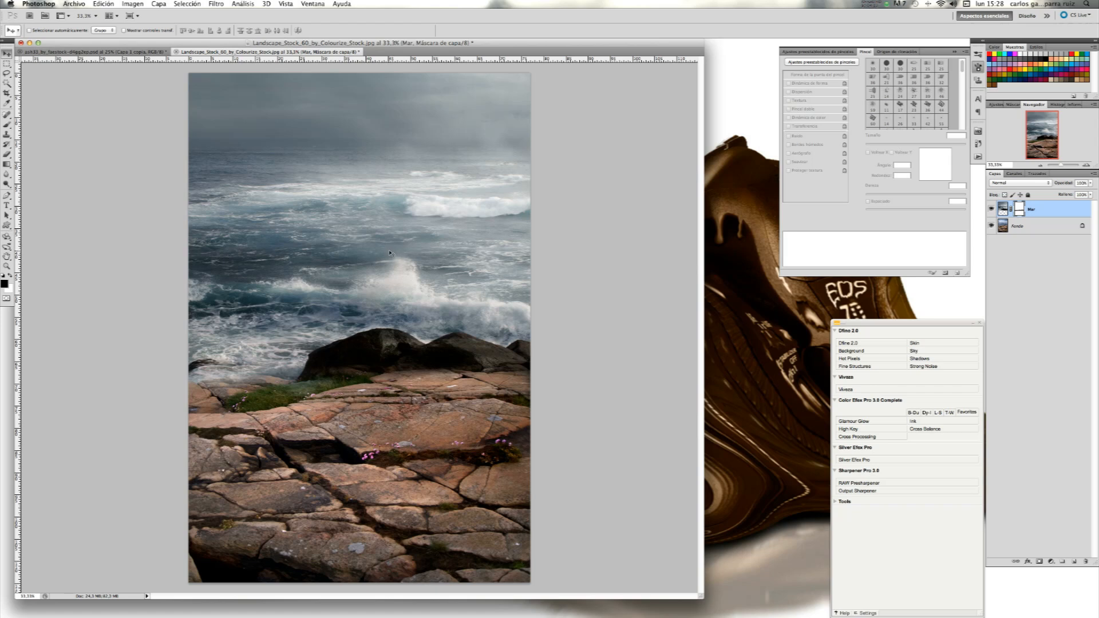
left_click(1044, 231)
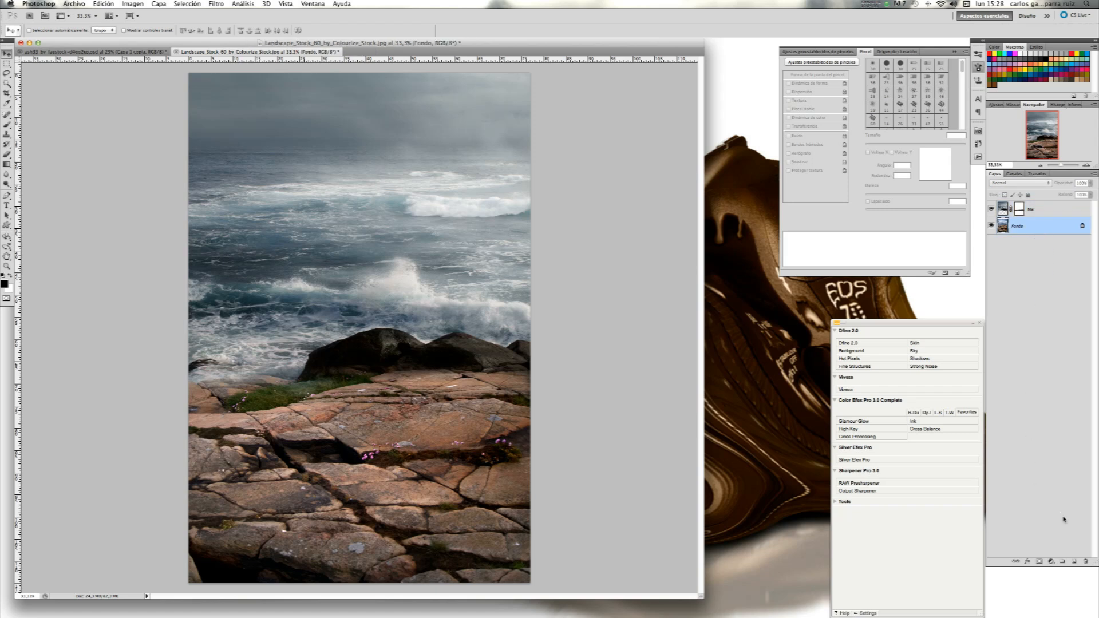
left_click(1052, 562)
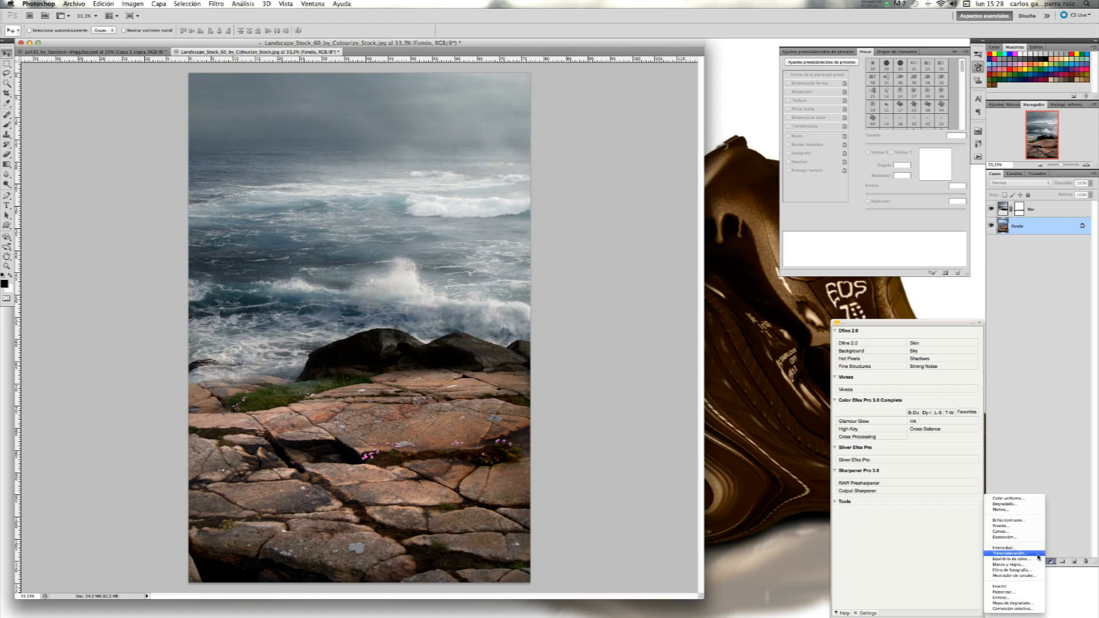
left_click(1034, 556)
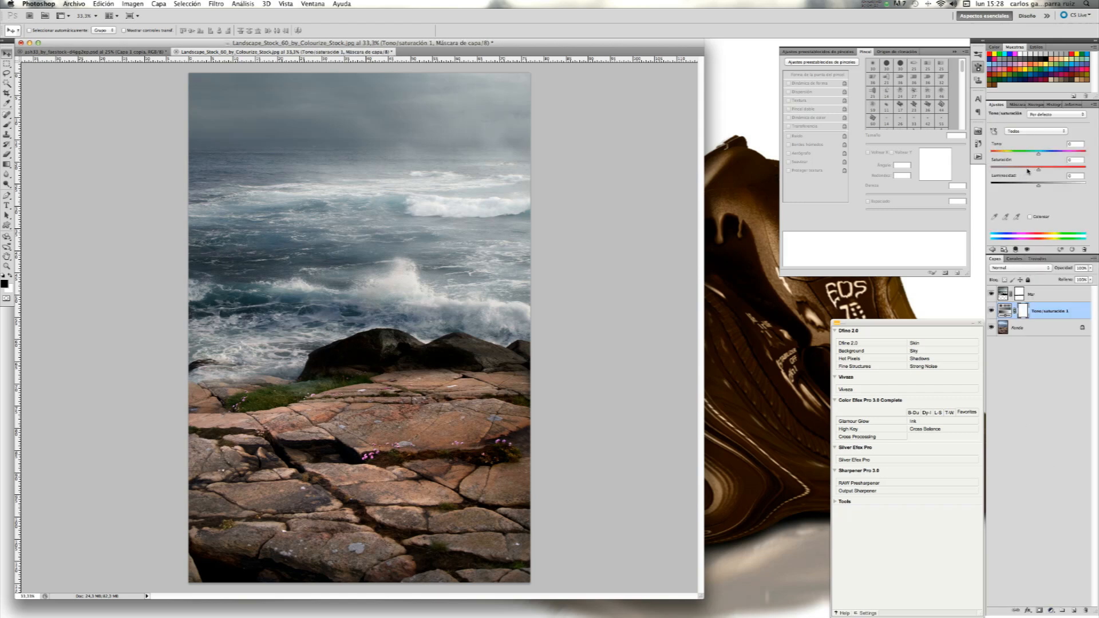
left_click_drag(1024, 171, 1019, 170)
Add a black-to-white Gradient Map adjustment above the Hue/Saturation layer, set it to Soft Light (Luz suave) and lower its opacity to about 30%
left_click(1052, 610)
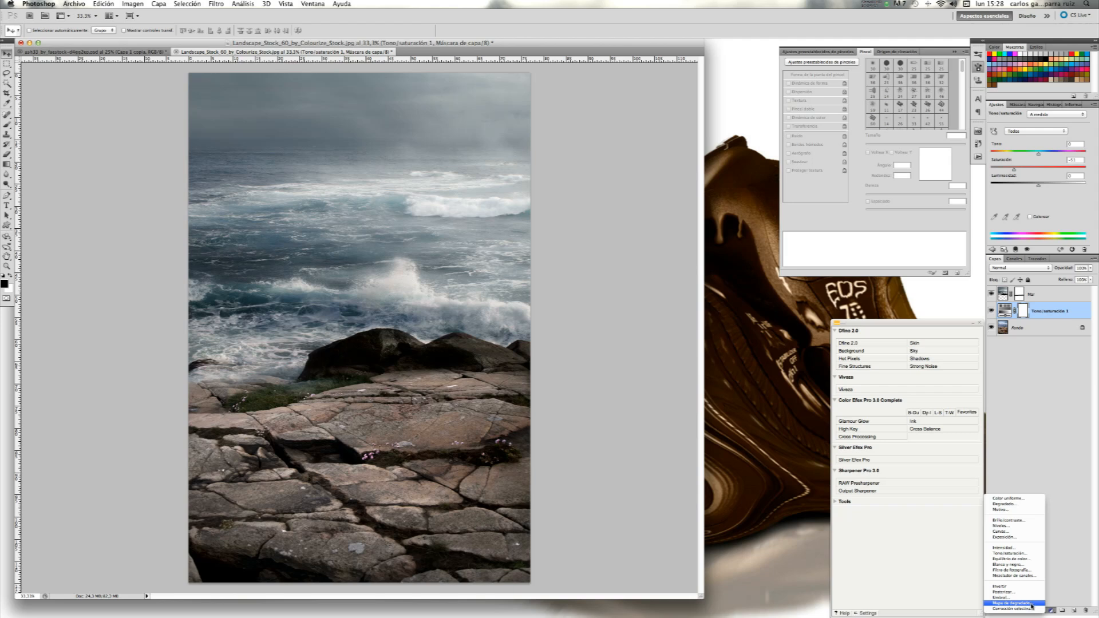
left_click(1031, 603)
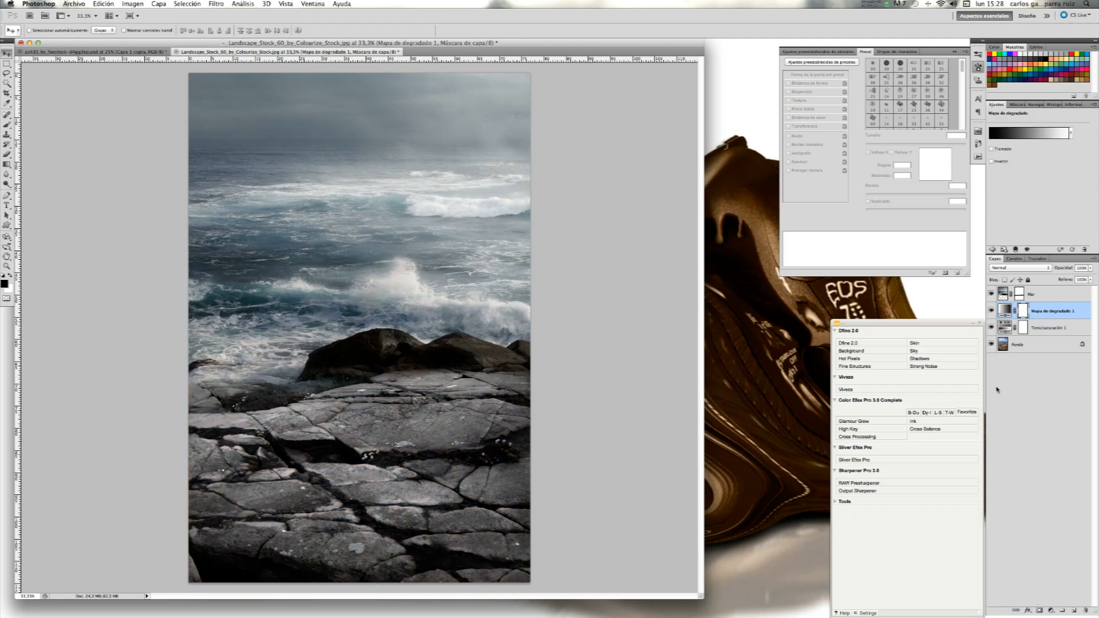
left_click(1038, 269)
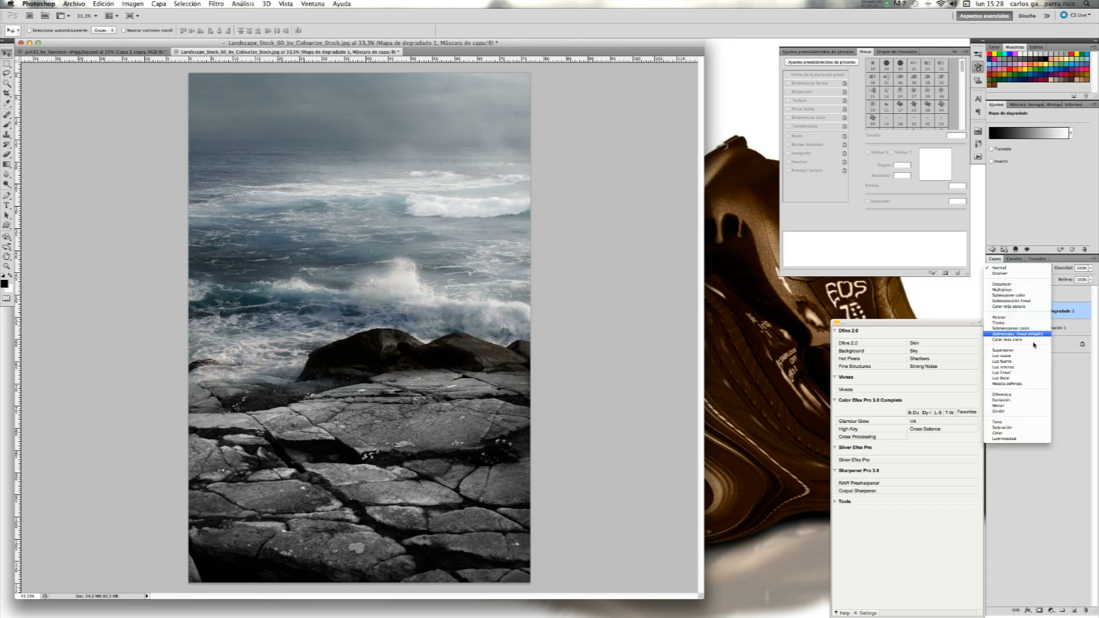
left_click(1023, 356)
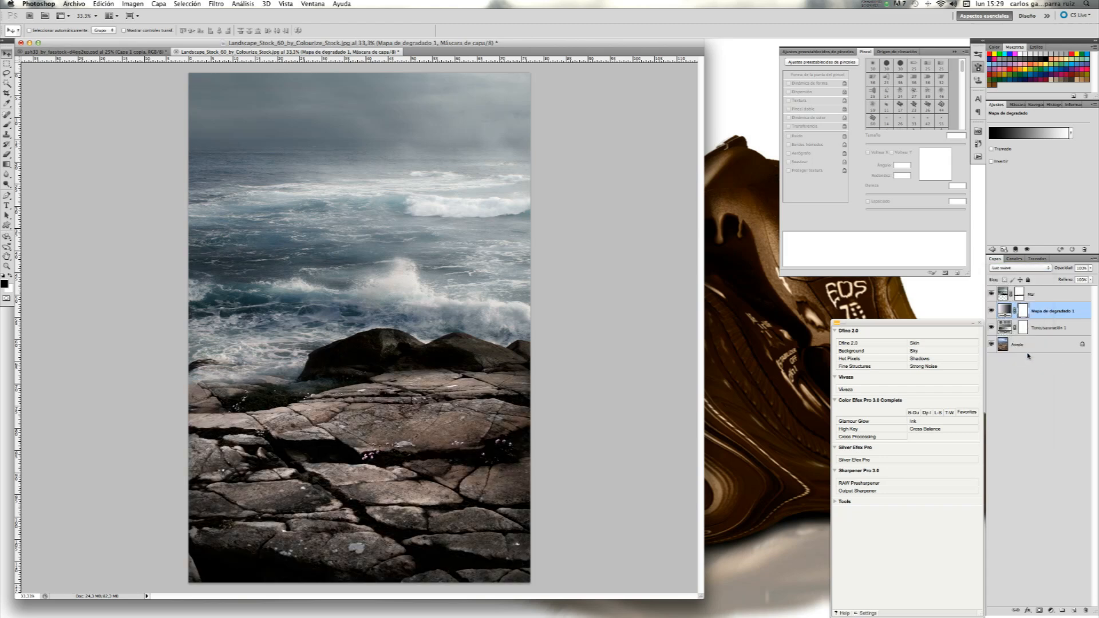
left_click(1091, 269)
left_click_drag(1066, 279, 1065, 280)
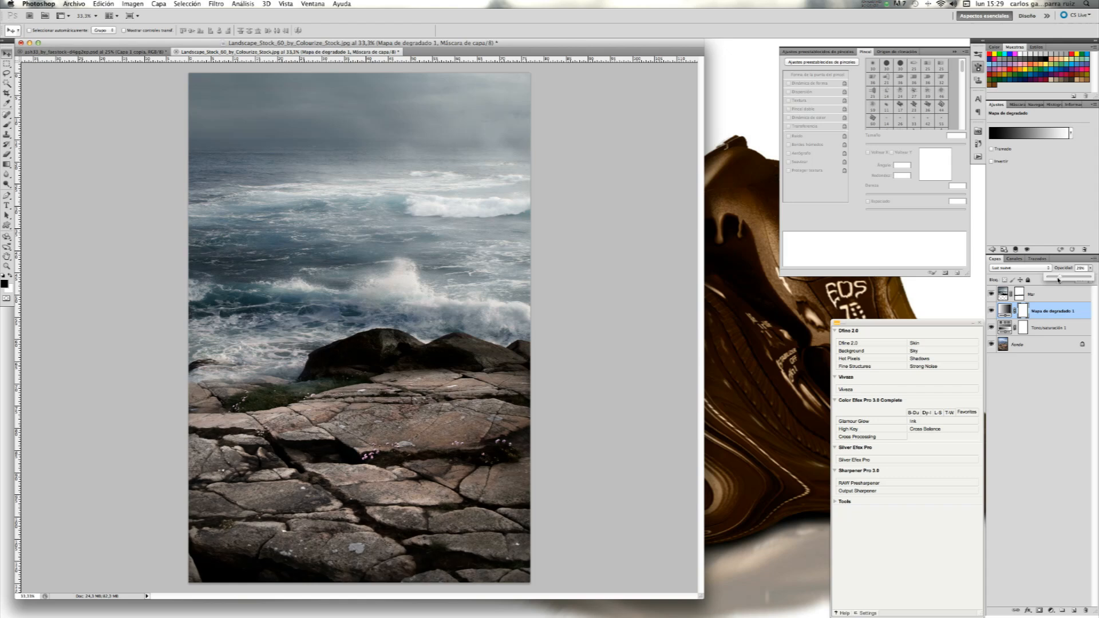
left_click(994, 313)
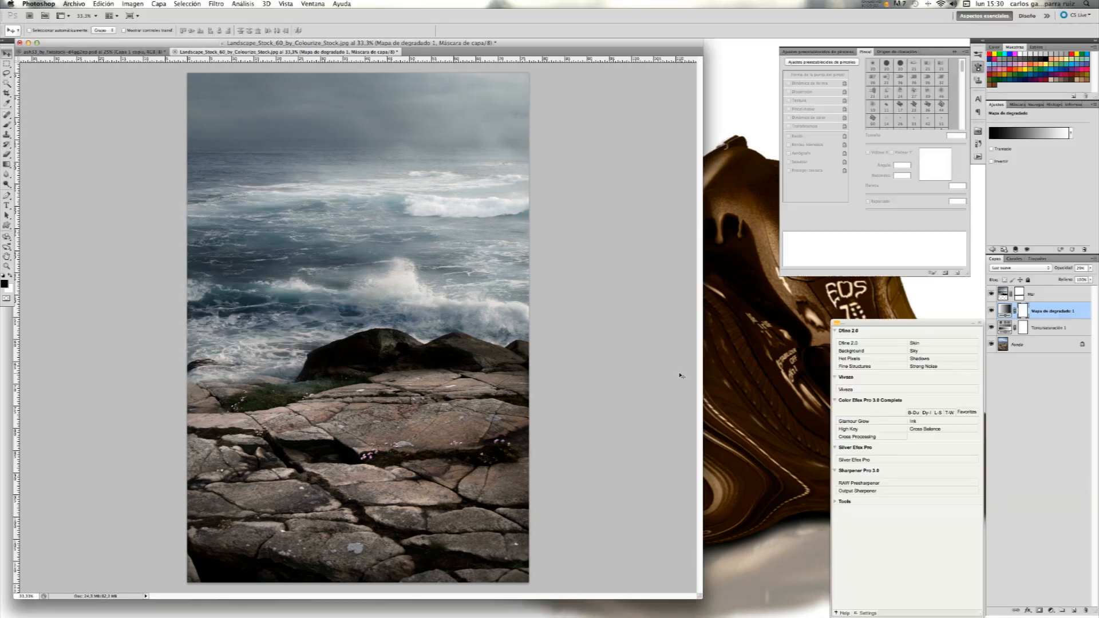
Paint black on the Mar layer's mask at 27% brush opacity over the dark rock and surf to reveal the background rocks beneath
left_click(1020, 297)
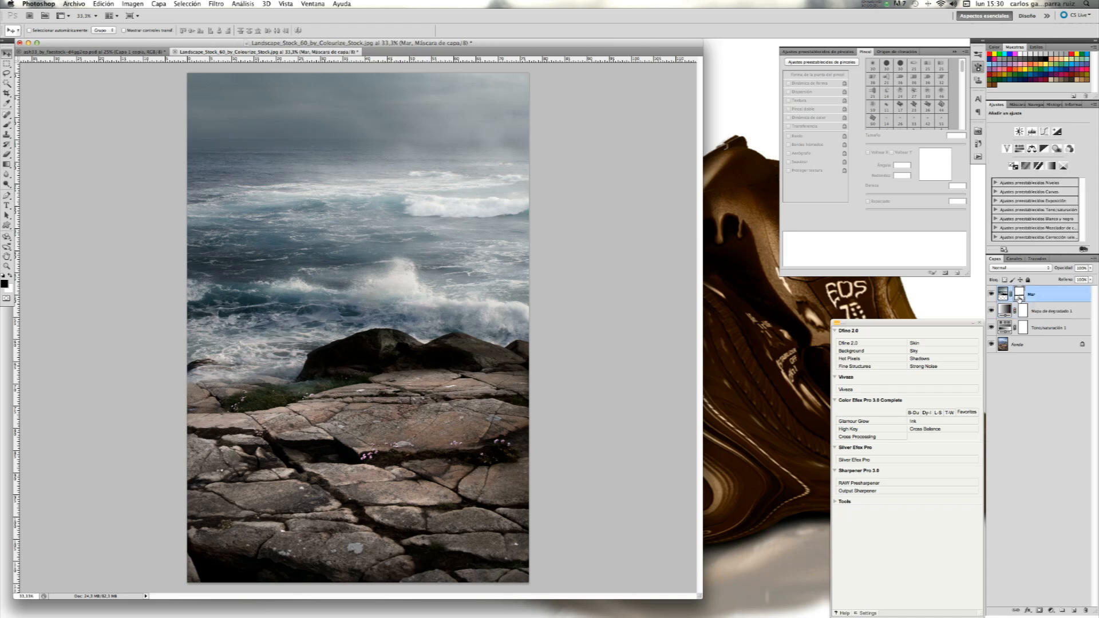
left_click(7, 125)
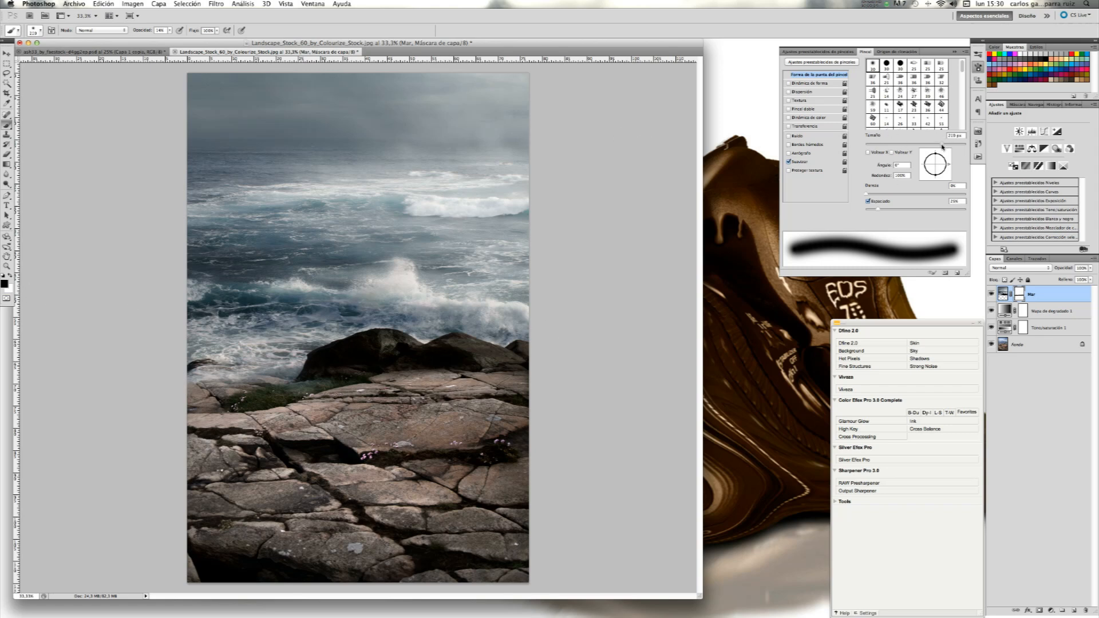
left_click(169, 31)
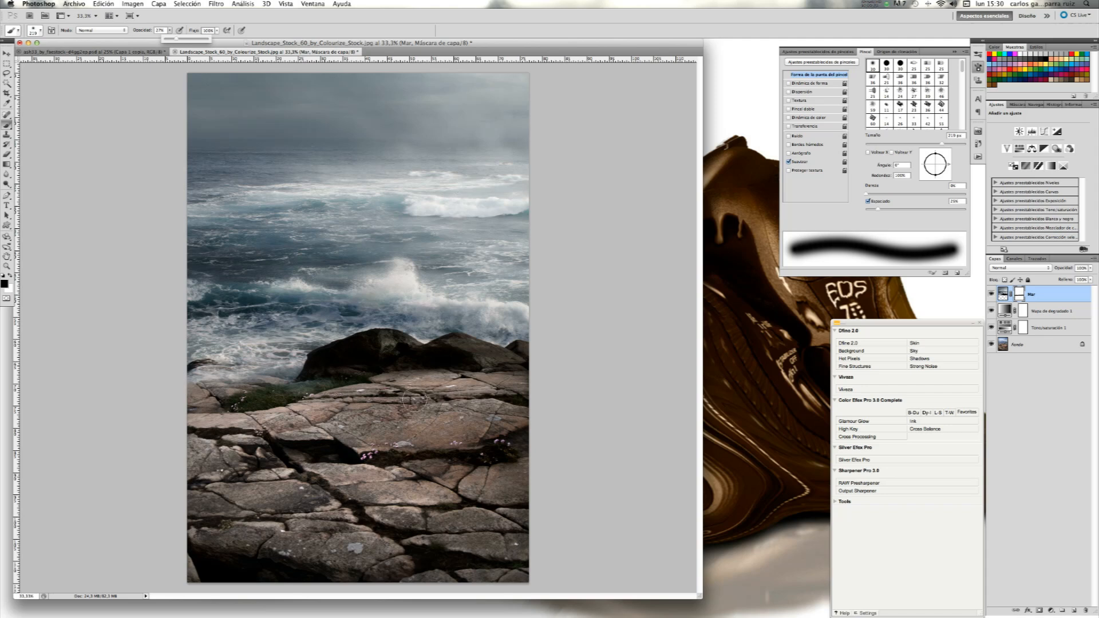
mouse_move(515, 369)
left_mouse_down()
mouse_move(439, 359)
mouse_move(253, 386)
mouse_move(277, 386)
mouse_move(265, 387)
mouse_move(190, 370)
mouse_move(278, 367)
mouse_move(219, 373)
left_mouse_up()
mouse_move(371, 361)
left_mouse_down()
mouse_move(452, 364)
mouse_move(517, 348)
left_mouse_up()
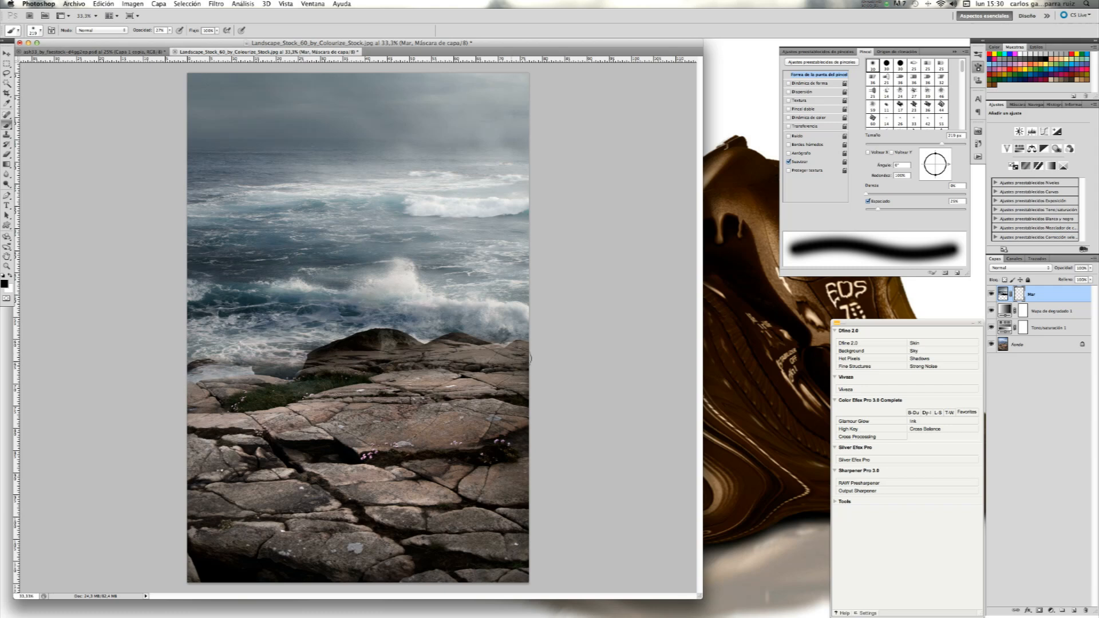
mouse_move(435, 360)
left_mouse_down()
mouse_move(312, 361)
mouse_move(283, 369)
mouse_move(321, 375)
mouse_move(228, 384)
mouse_move(326, 366)
mouse_move(197, 365)
mouse_move(210, 361)
left_mouse_up()
mouse_move(329, 347)
left_mouse_down()
mouse_move(406, 342)
mouse_move(321, 357)
mouse_move(406, 344)
mouse_move(386, 341)
mouse_move(494, 338)
mouse_move(419, 352)
mouse_move(517, 344)
mouse_move(371, 339)
mouse_move(341, 348)
mouse_move(504, 333)
mouse_move(338, 340)
mouse_move(347, 340)
mouse_move(269, 351)
mouse_move(273, 363)
mouse_move(184, 361)
mouse_move(343, 352)
mouse_move(300, 367)
mouse_move(512, 352)
mouse_move(501, 335)
mouse_move(533, 336)
mouse_move(237, 376)
mouse_move(257, 357)
mouse_move(251, 345)
mouse_move(487, 348)
mouse_move(437, 364)
mouse_move(338, 355)
mouse_move(258, 365)
left_mouse_up()
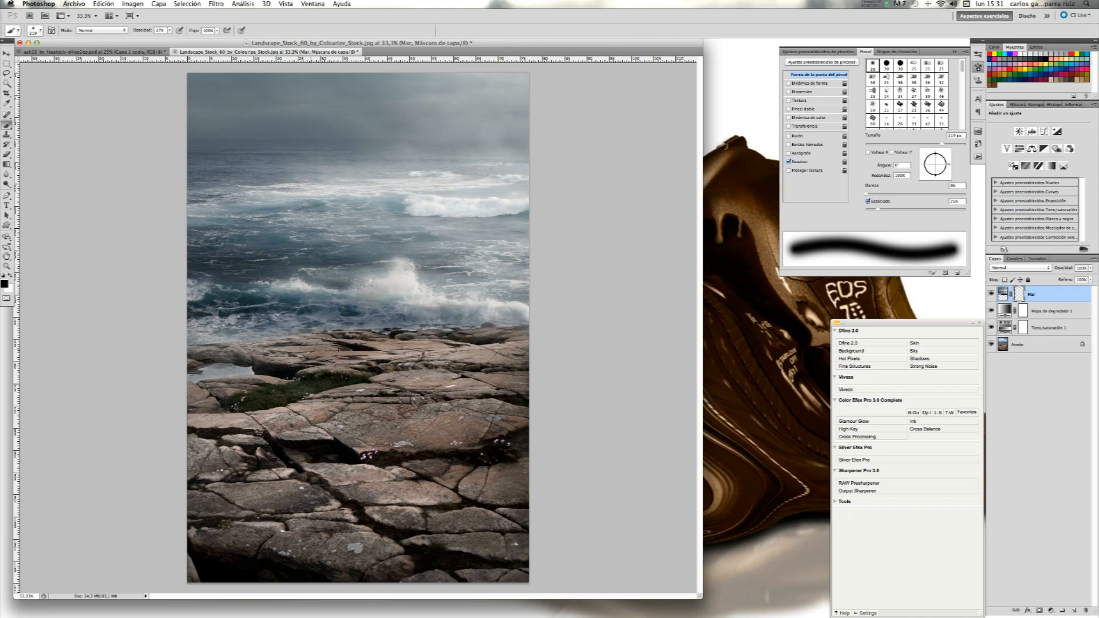
mouse_move(273, 363)
left_mouse_down()
mouse_move(212, 371)
mouse_move(239, 361)
mouse_move(215, 367)
left_mouse_up()
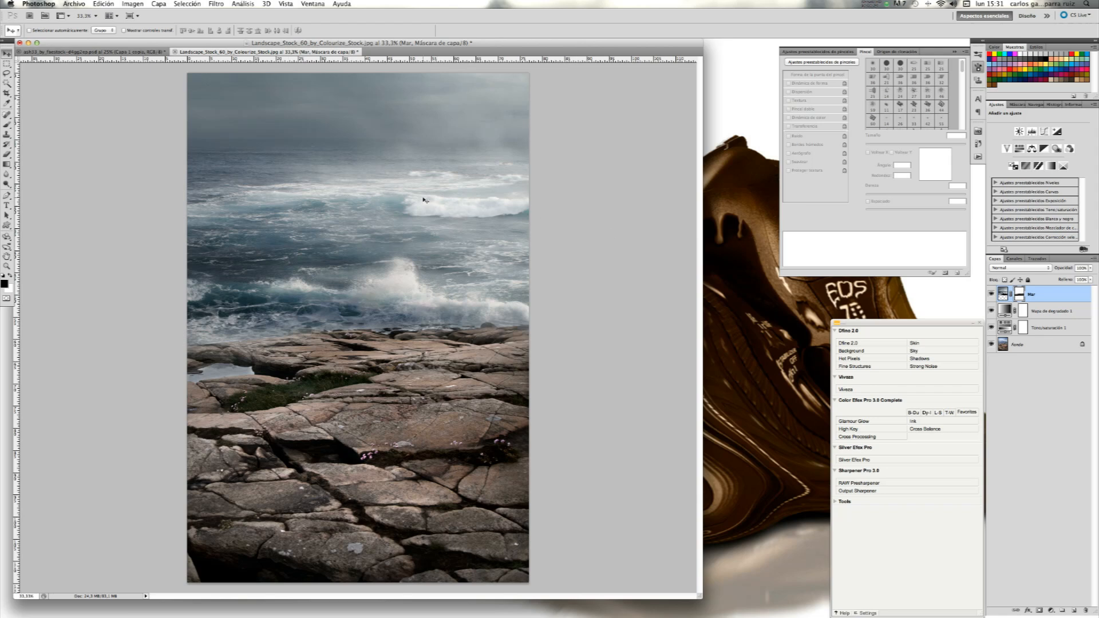
left_click(1002, 293)
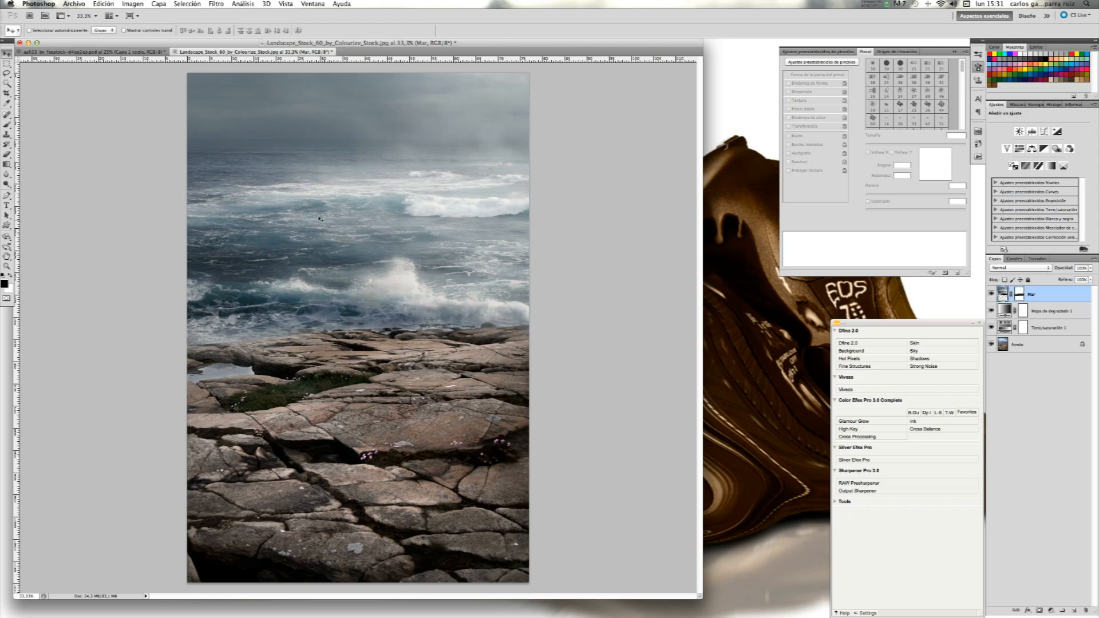
left_click_drag(343, 218, 344, 265)
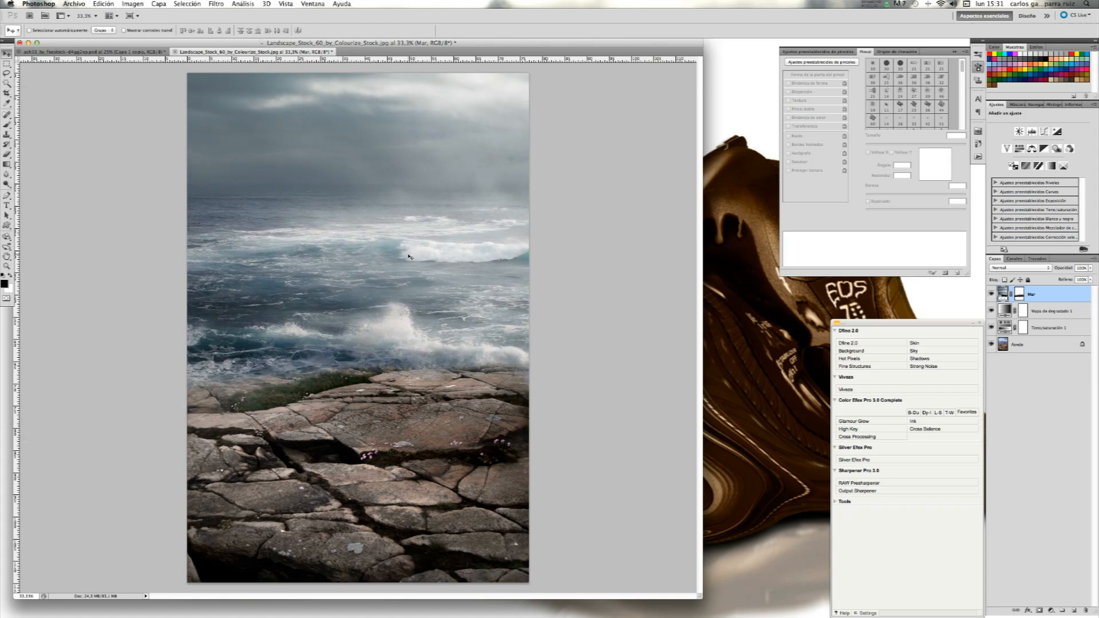
left_click_drag(381, 262, 402, 269)
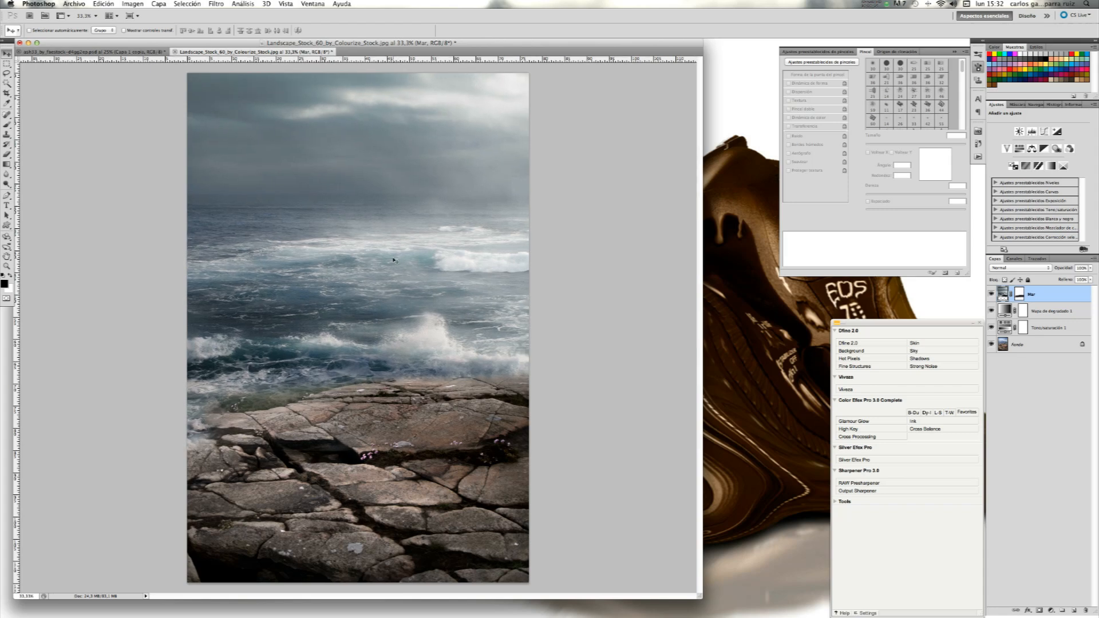
left_click(8, 126)
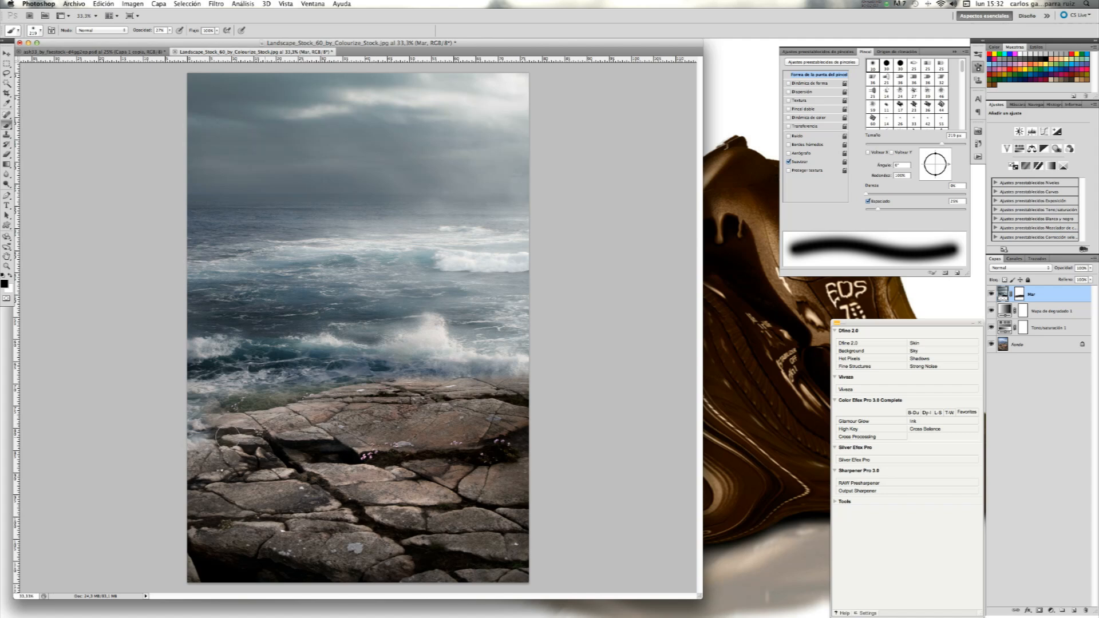
left_click_drag(198, 435, 229, 438)
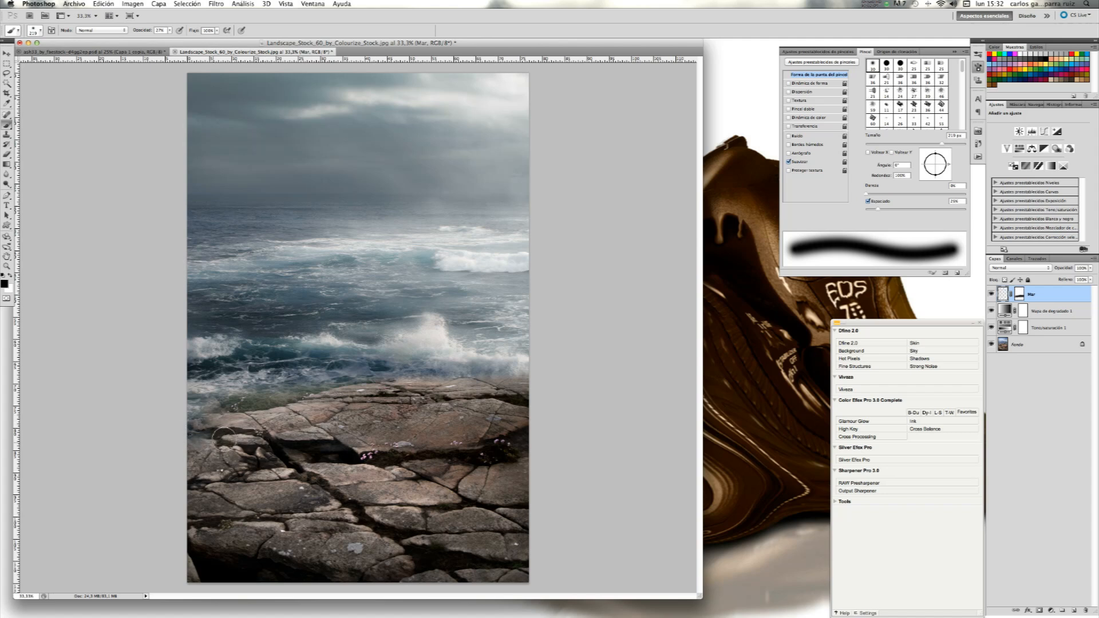
left_click(194, 436)
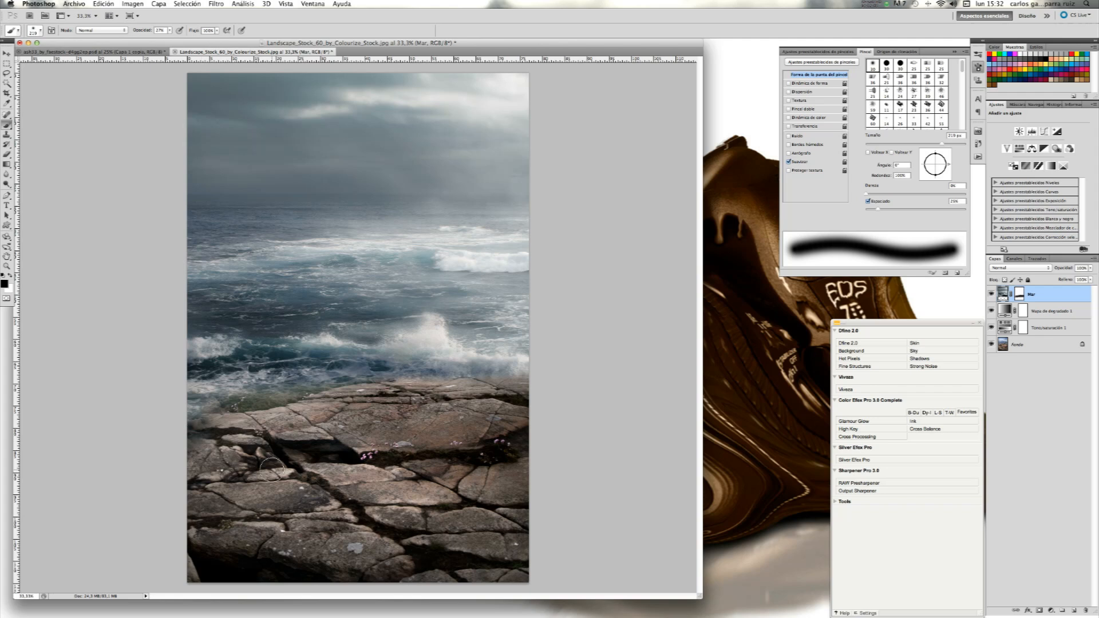
key("super+alt+z")
key("super+alt+z")
key("super+alt+z")
key("super+alt+z")
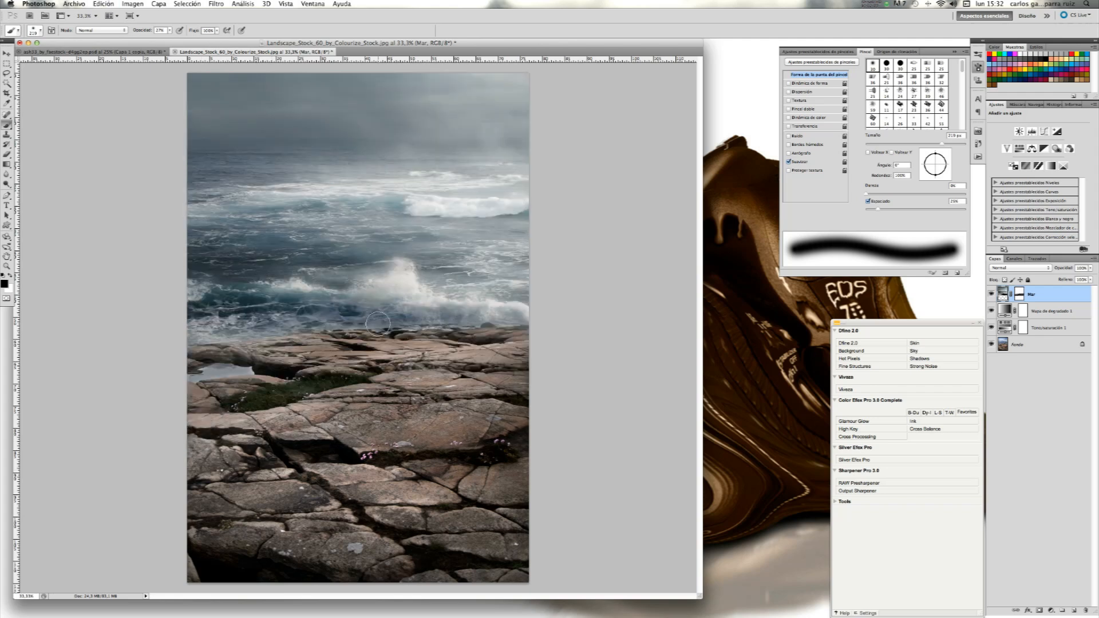
Move the masked Mar layer down and slightly right so the waves reach the grassy edge of the rocks
left_click(7, 53)
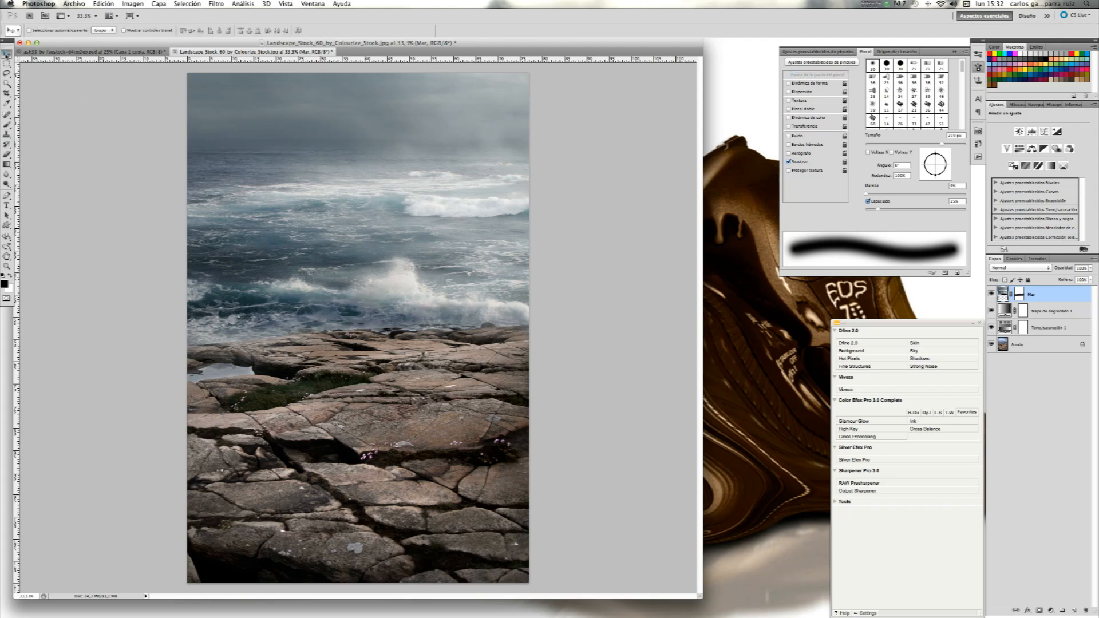
left_click_drag(355, 261, 362, 299)
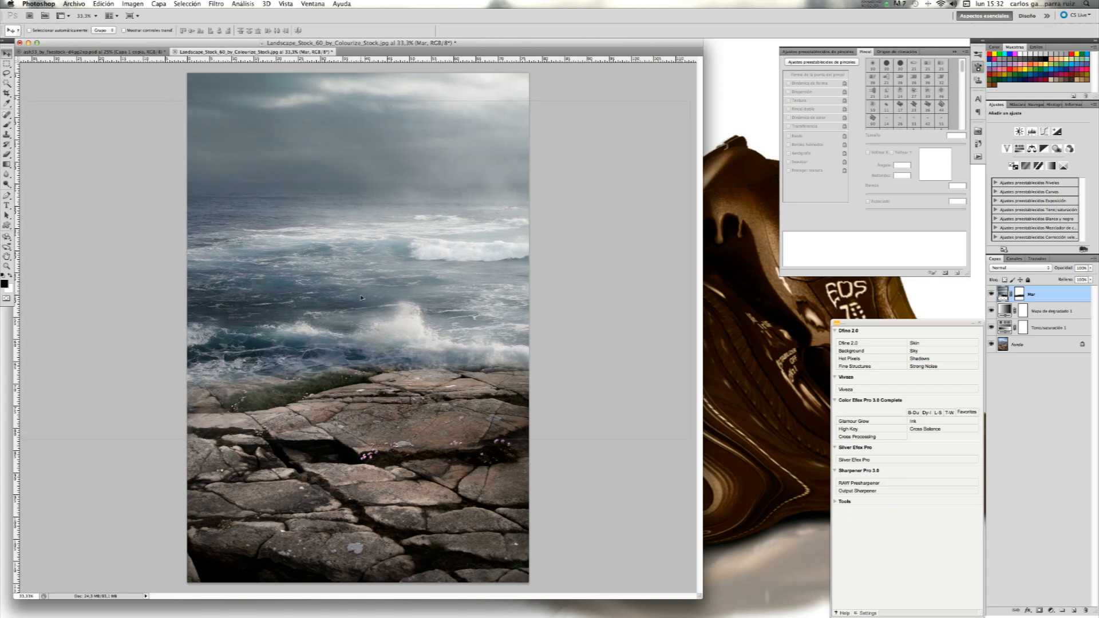
left_click(1019, 294)
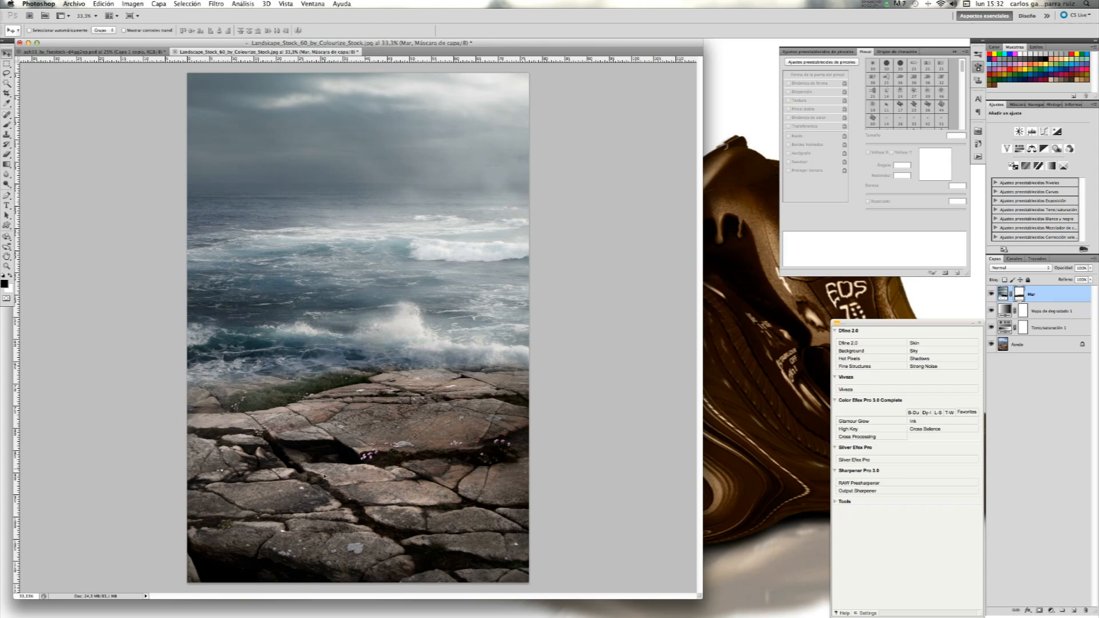
left_click(8, 125)
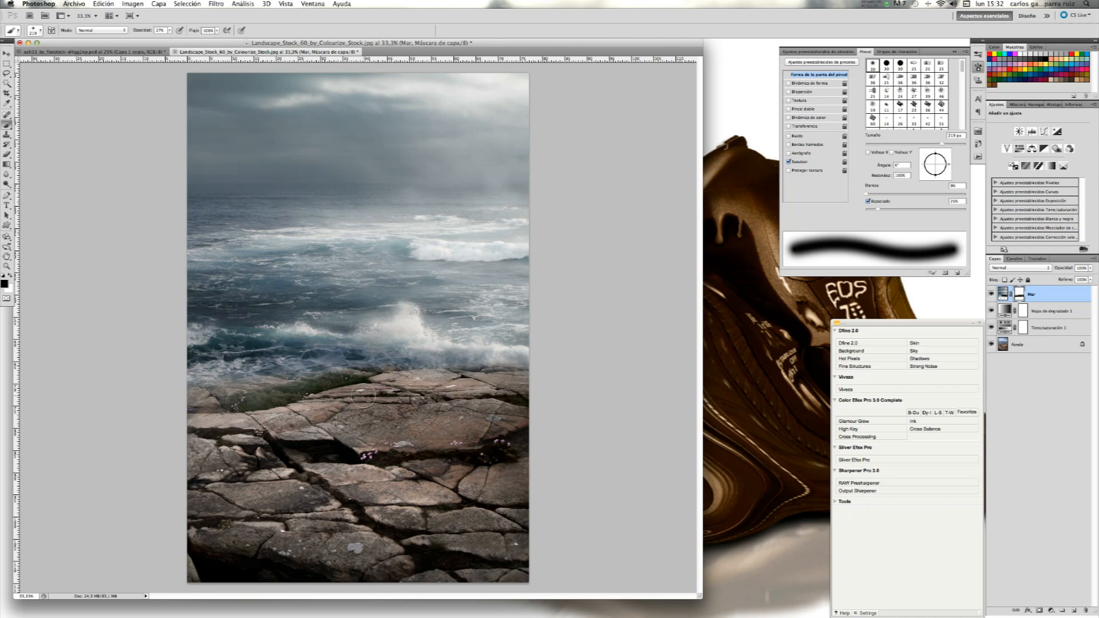
left_click(7, 54)
left_click_drag(338, 239, 346, 251)
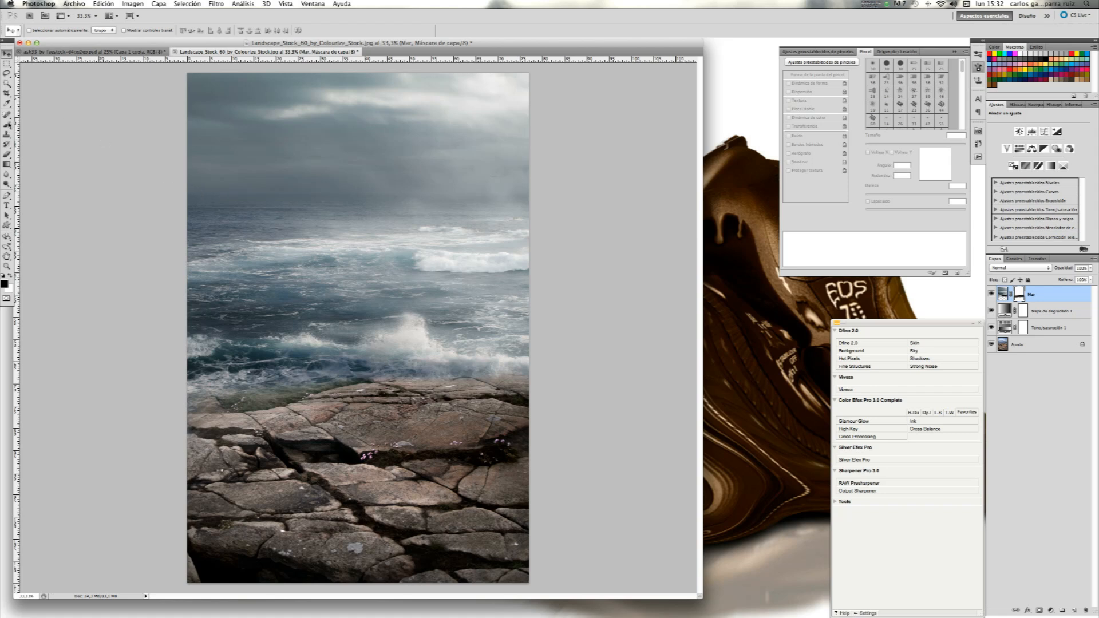
Paint black on the Mar mask along the shoreline to reveal the grass, the small pool and the upper rock edges
key("b")
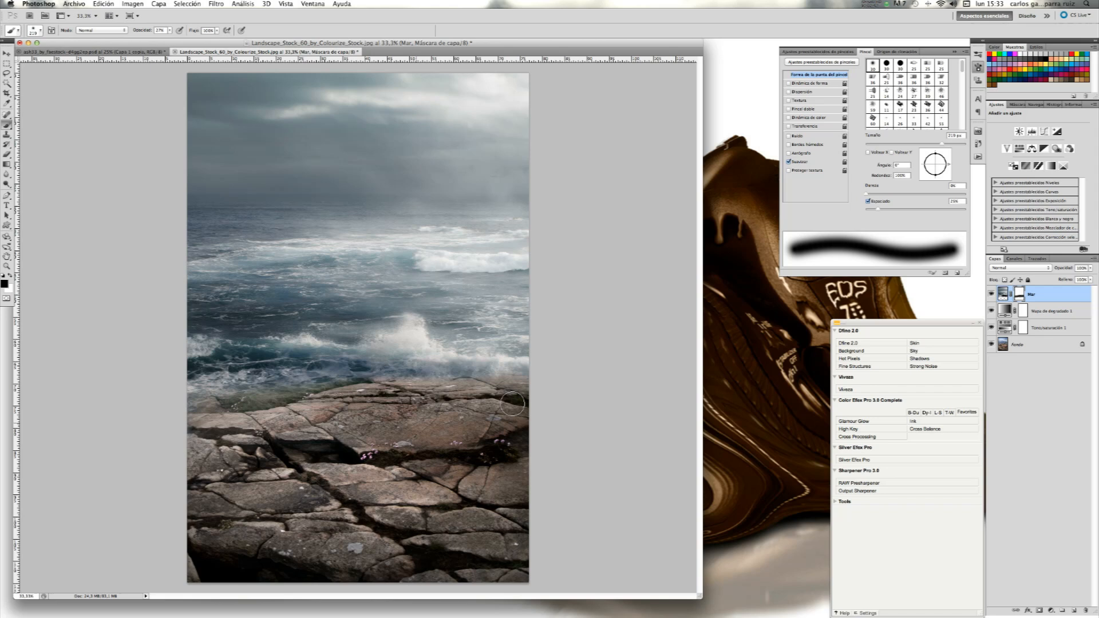
mouse_move(309, 398)
left_mouse_down()
mouse_move(177, 417)
mouse_move(204, 400)
mouse_move(317, 391)
mouse_move(200, 395)
mouse_move(194, 442)
mouse_move(266, 392)
mouse_move(212, 390)
mouse_move(250, 399)
mouse_move(213, 394)
mouse_move(329, 383)
mouse_move(188, 392)
mouse_move(310, 393)
mouse_move(229, 391)
mouse_move(252, 403)
mouse_move(215, 393)
mouse_move(481, 381)
mouse_move(404, 390)
mouse_move(367, 376)
mouse_move(316, 393)
mouse_move(196, 396)
left_mouse_up()
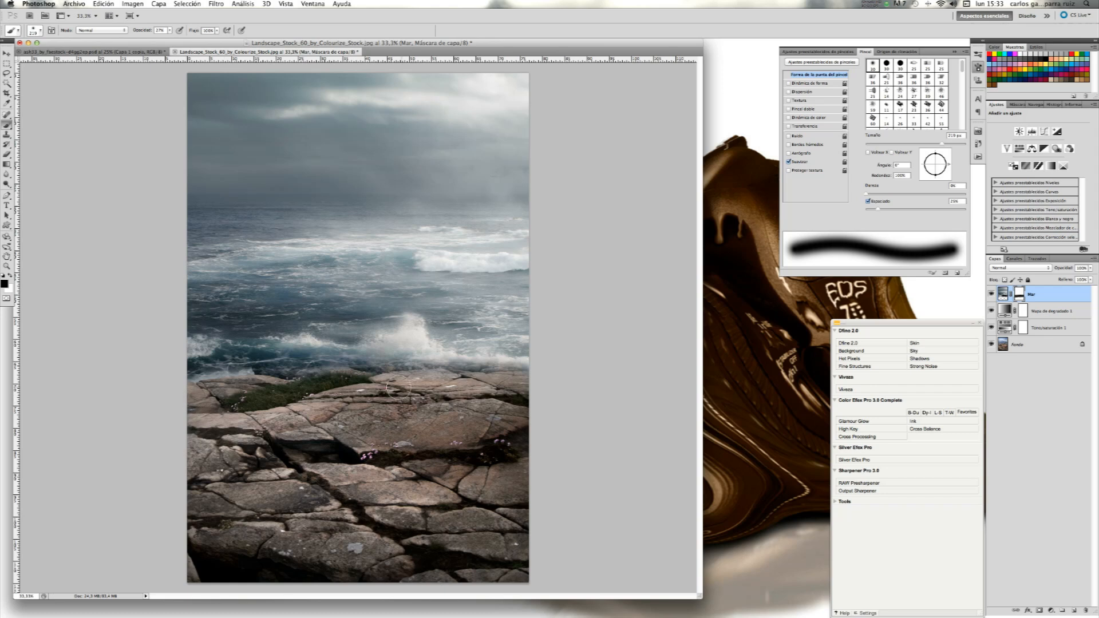
mouse_move(465, 368)
left_mouse_down()
mouse_move(503, 376)
mouse_move(487, 375)
mouse_move(513, 364)
left_mouse_up()
mouse_move(413, 381)
left_mouse_down()
mouse_move(190, 376)
mouse_move(245, 373)
mouse_move(208, 373)
mouse_move(212, 365)
mouse_move(528, 368)
mouse_move(314, 395)
left_mouse_up()
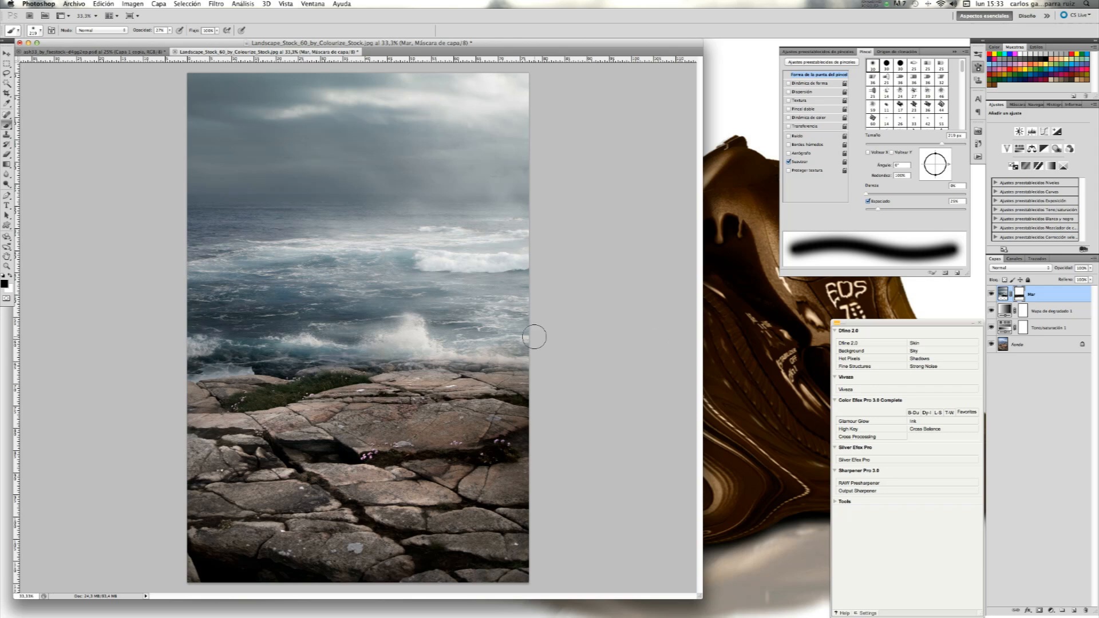
left_click(425, 373)
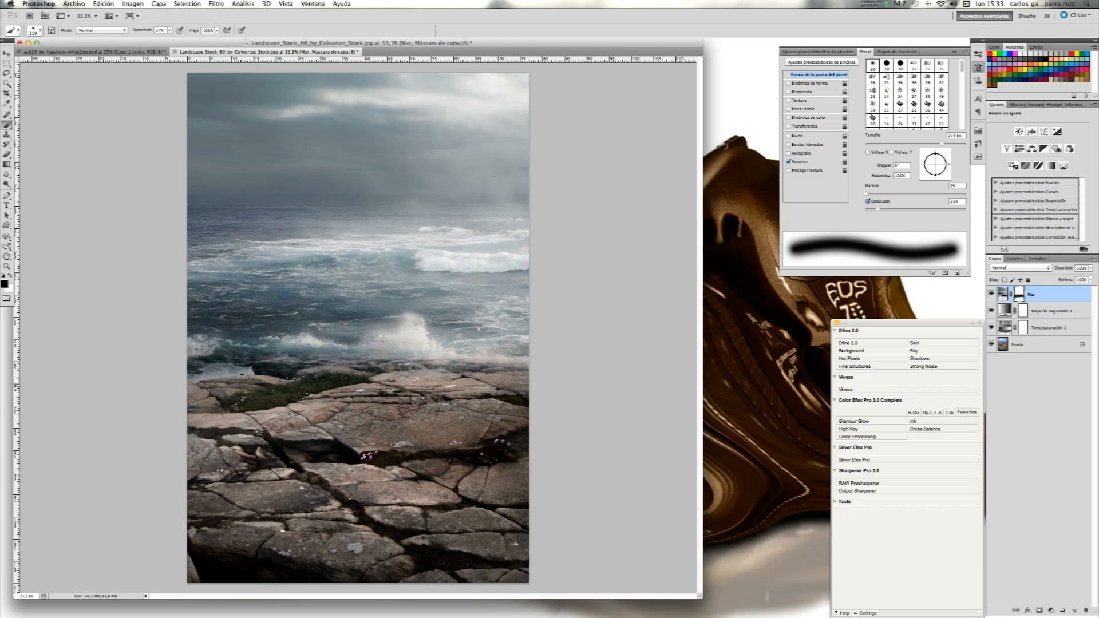
Paint white on the Mar mask to bring the sea foam back over the small pool and along the shoreline beside the grass
mouse_move(246, 381)
left_mouse_down()
mouse_move(290, 372)
mouse_move(277, 398)
mouse_move(197, 373)
mouse_move(234, 383)
mouse_move(240, 366)
mouse_move(199, 369)
mouse_move(275, 366)
mouse_move(249, 363)
mouse_move(266, 370)
left_mouse_up()
key("x")
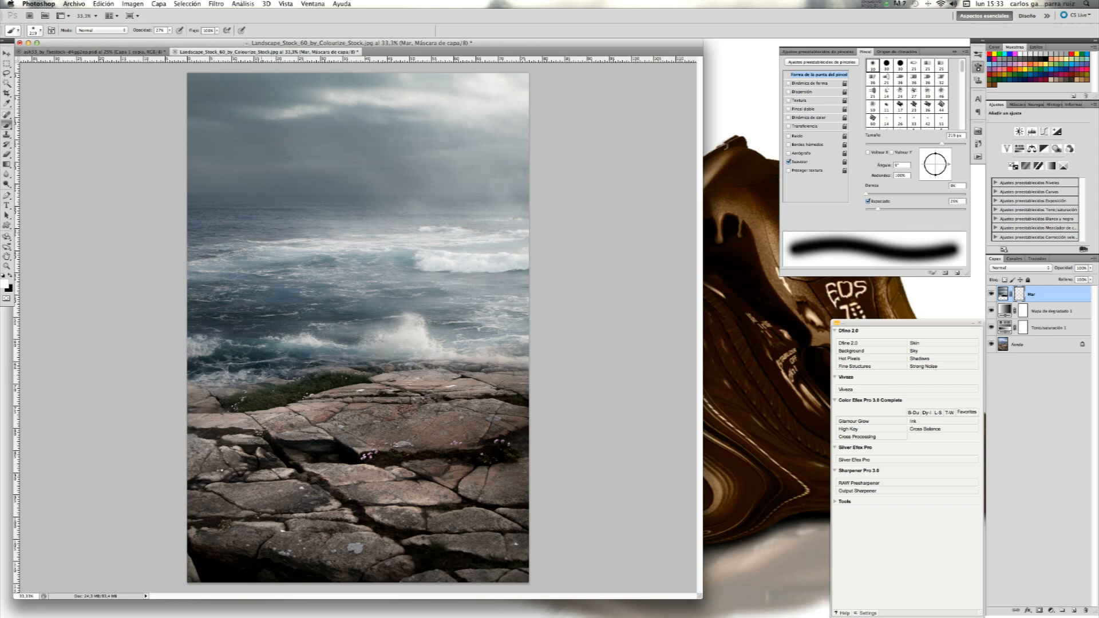
mouse_move(276, 365)
left_mouse_down()
mouse_move(358, 344)
mouse_move(322, 355)
mouse_move(406, 343)
mouse_move(519, 347)
mouse_move(487, 349)
left_mouse_up()
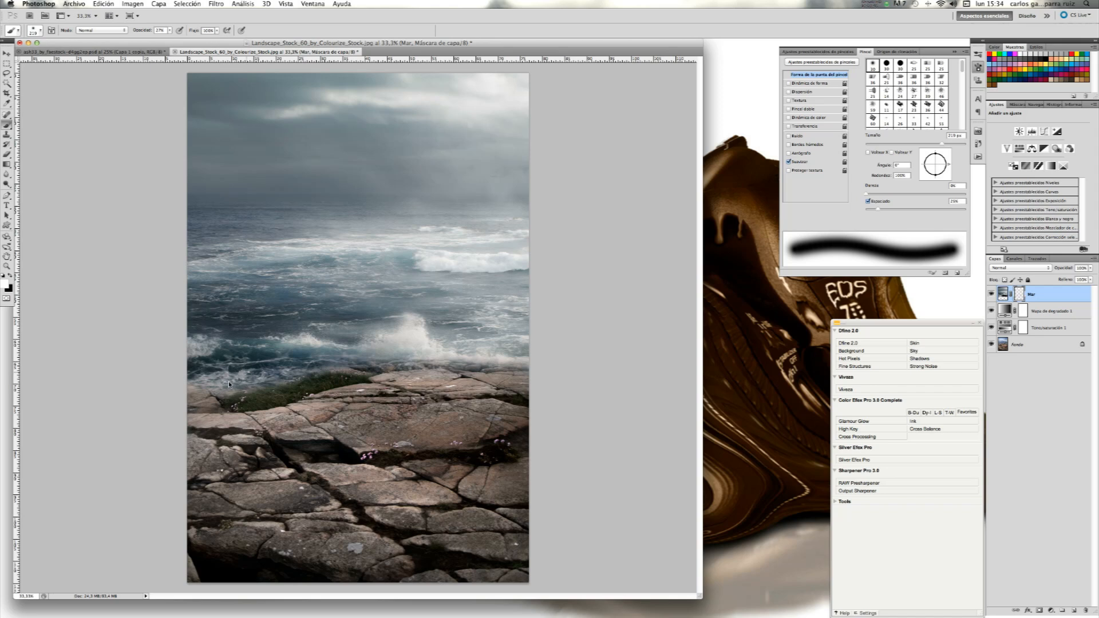
left_click_drag(209, 394, 199, 398)
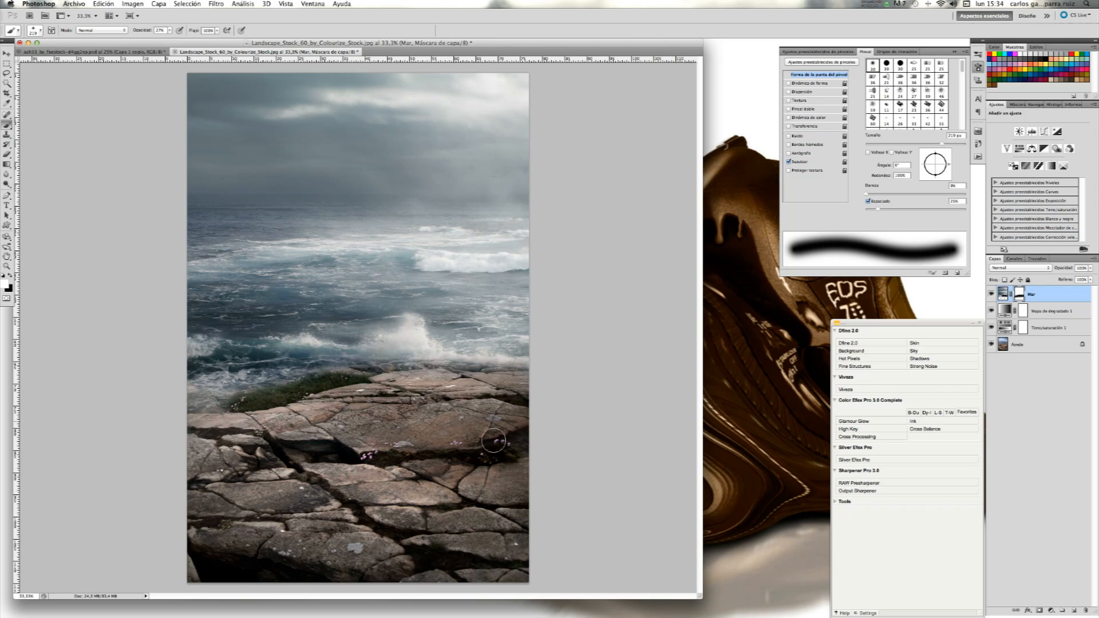
Compare the composition with the Mar layer hidden and shown, and with all layers beneath it hidden and restored
left_click(991, 294)
left_click(991, 294)
key("x")
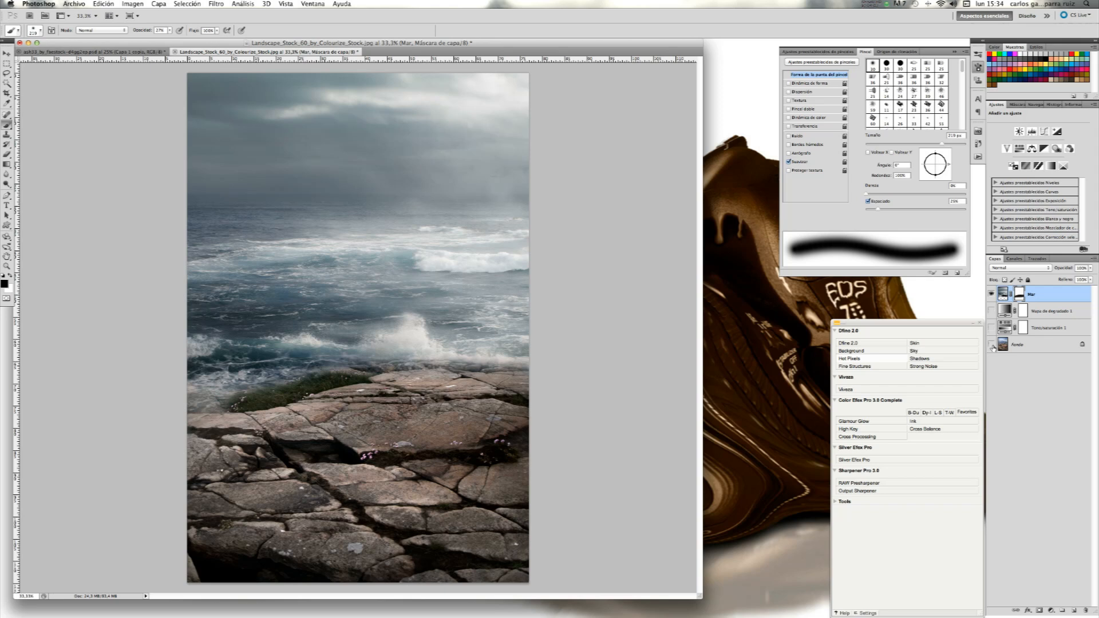
left_click(992, 343)
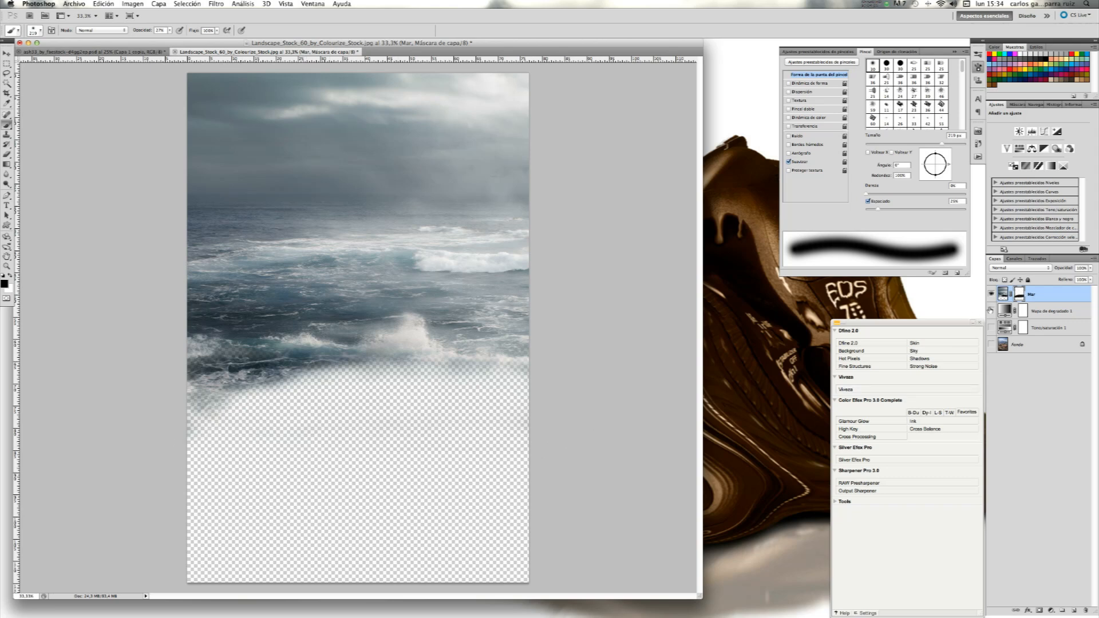
left_click(991, 346)
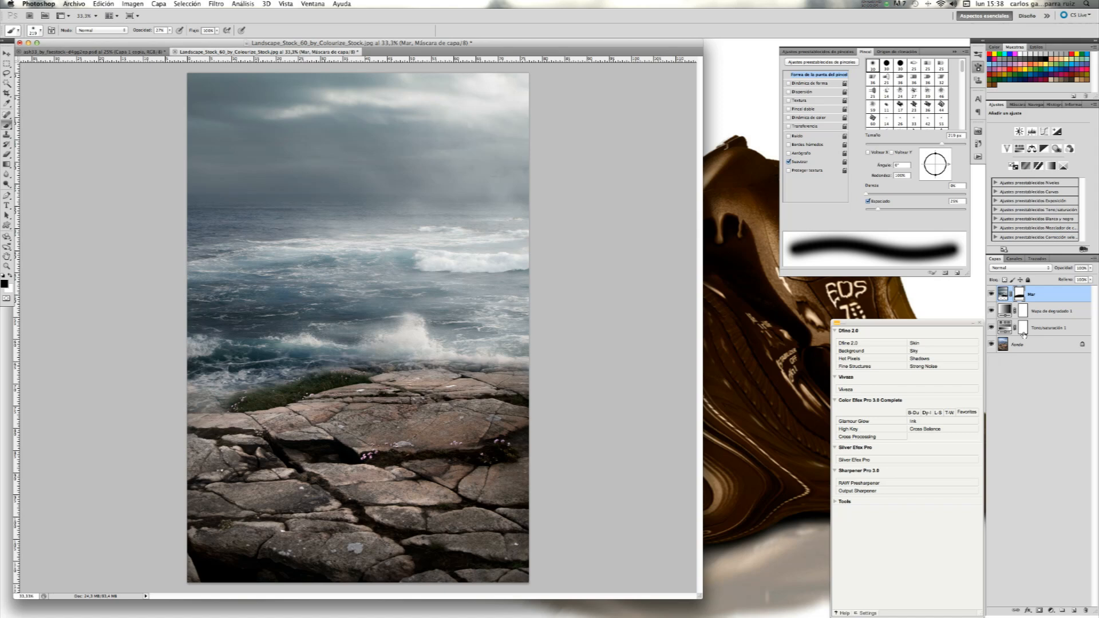
Add a Levels adjustment layer above Mar and clip it so that it affects only the sea layer
left_click(1036, 312)
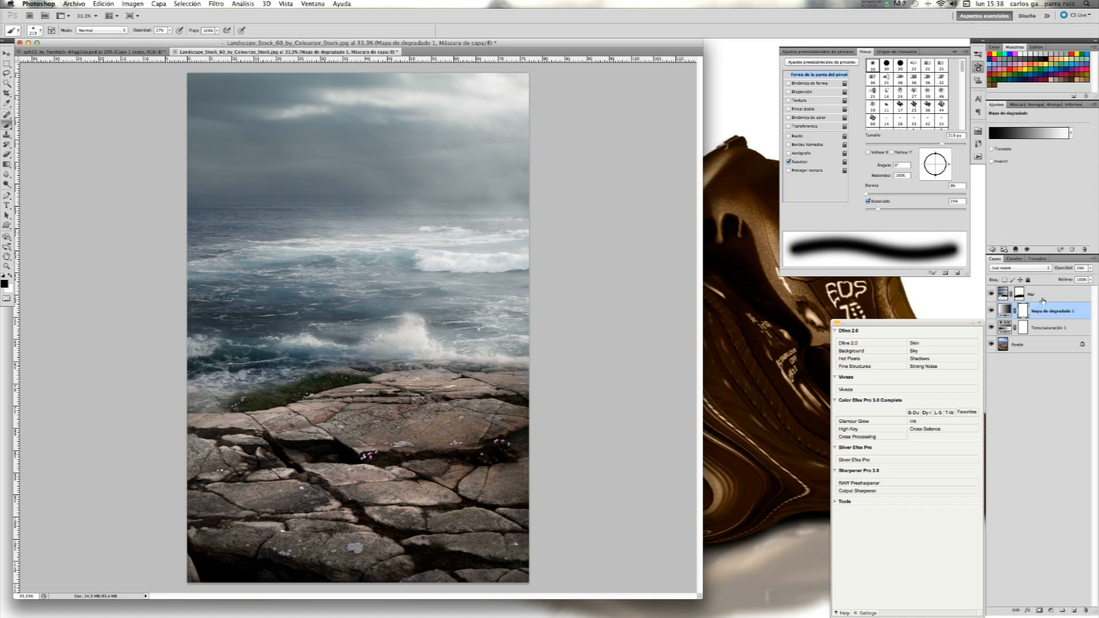
left_click(1042, 294)
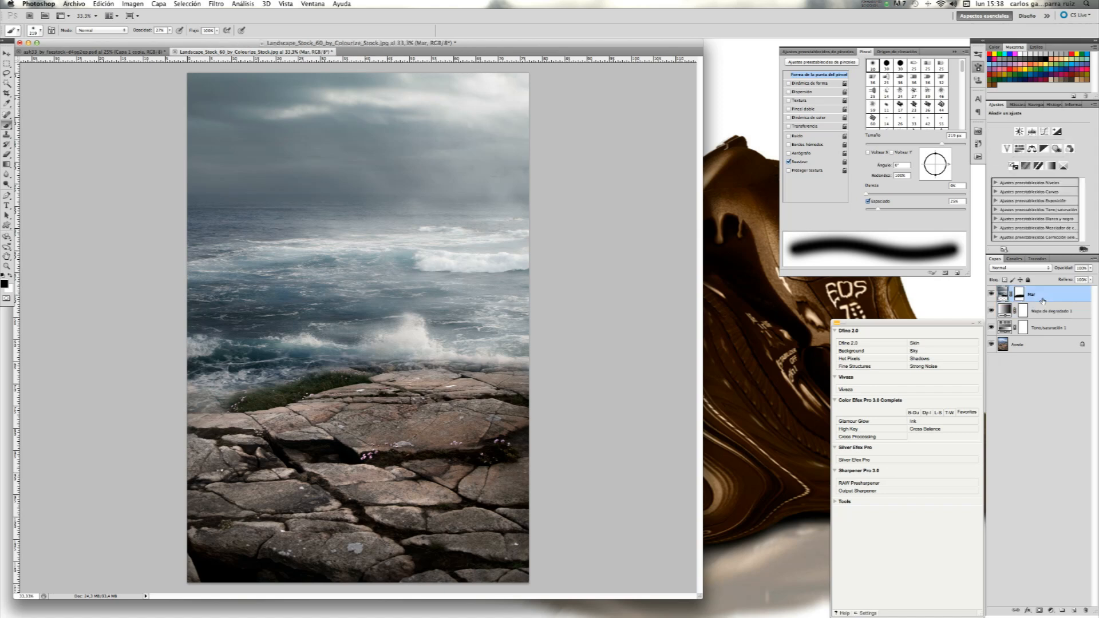
left_click(1051, 610)
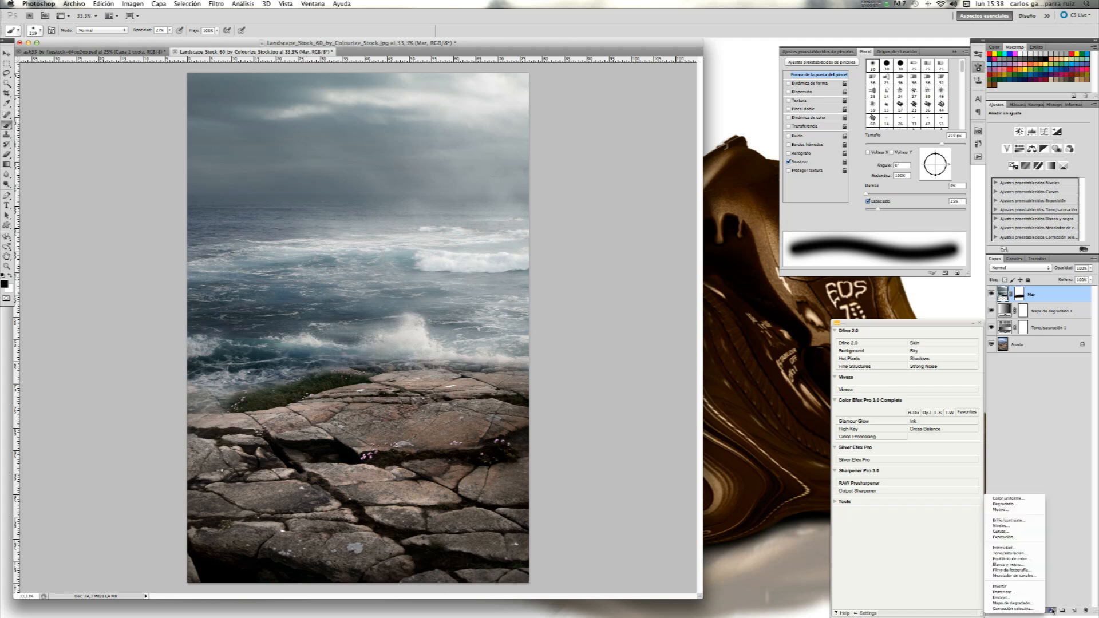
left_click(1020, 526)
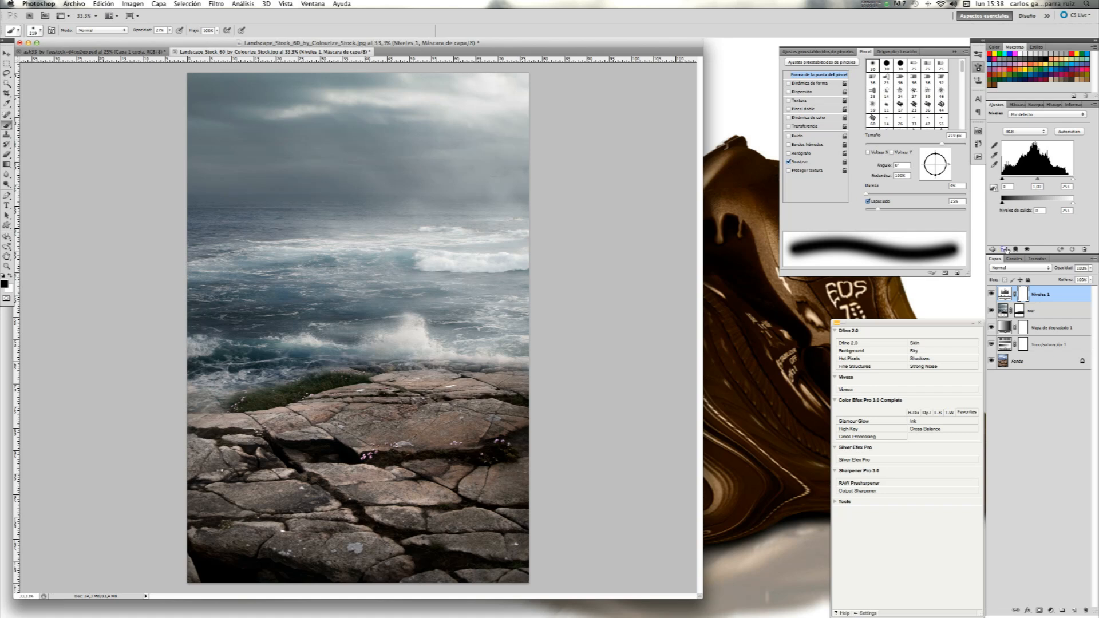
left_click(1055, 301, "alt")
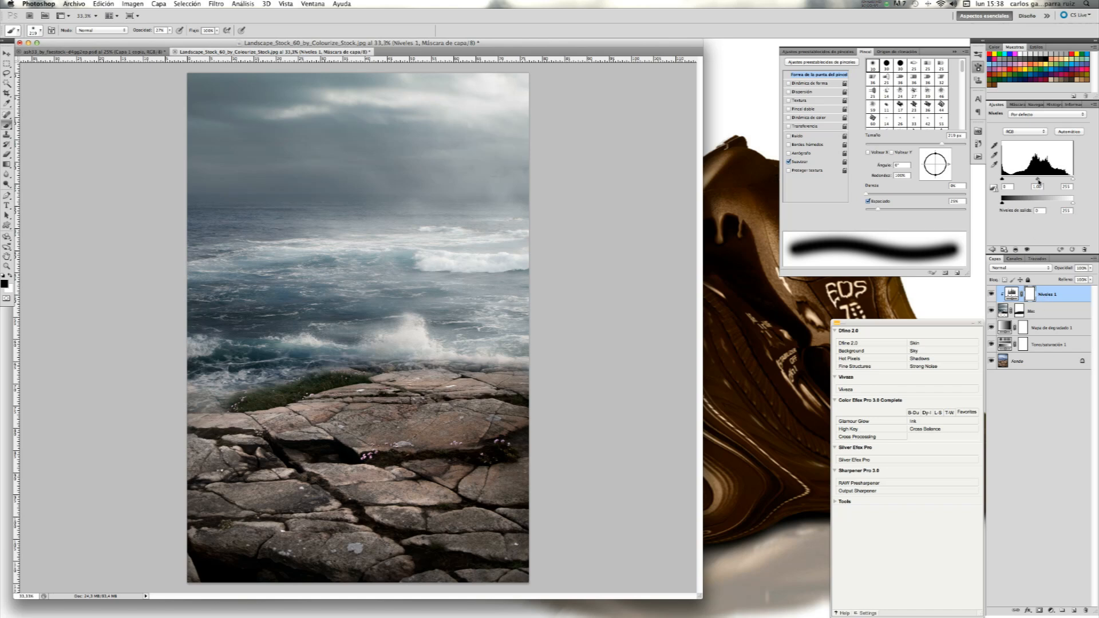
Darken the sea's Levels midtones to 0.87 and lower the white input level to brighten the highlights
left_click_drag(1038, 180, 1039, 181)
left_click_drag(1038, 181, 1040, 183)
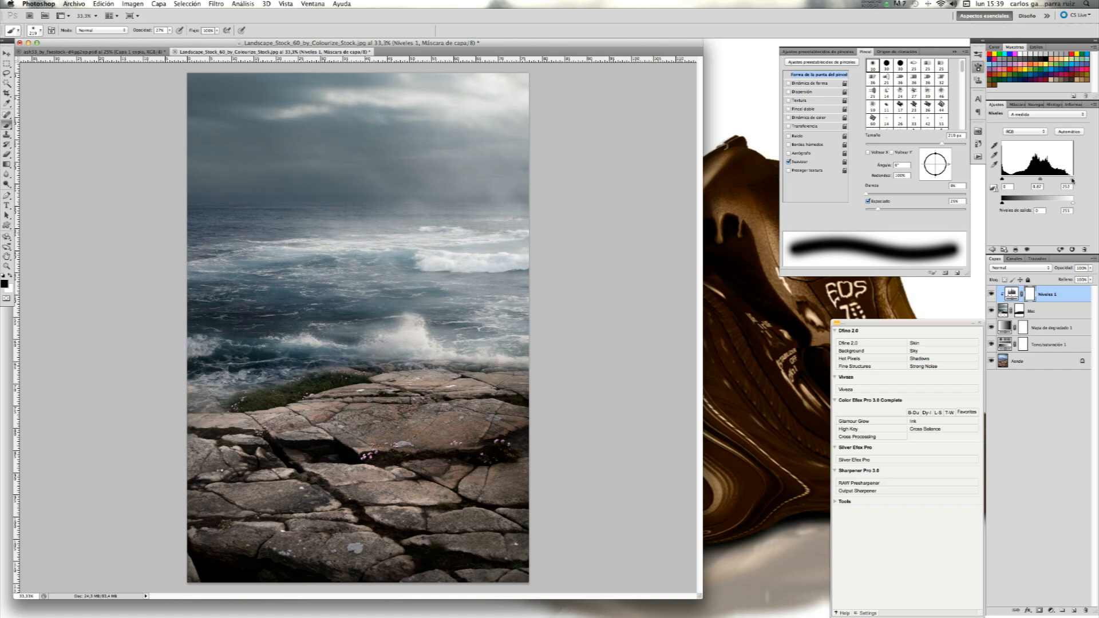
left_click_drag(1072, 180, 1069, 179)
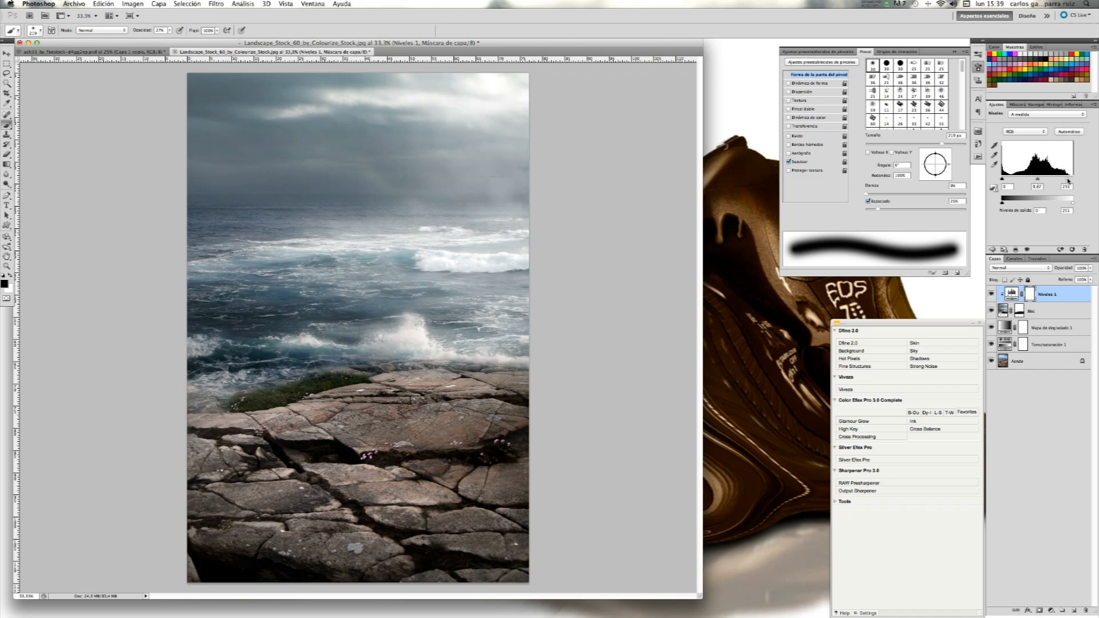
Compare the sea with and without the clipped Levels adjustment
left_click(991, 295)
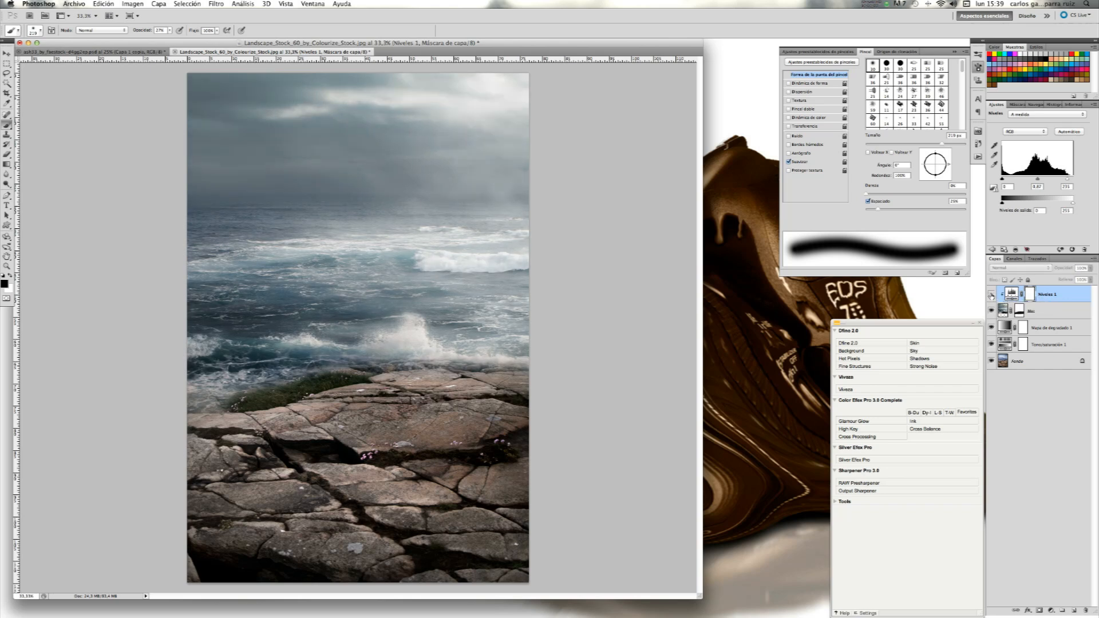
left_click(991, 295)
left_click(991, 294)
left_click(991, 295)
left_click(991, 295)
left_click(991, 295)
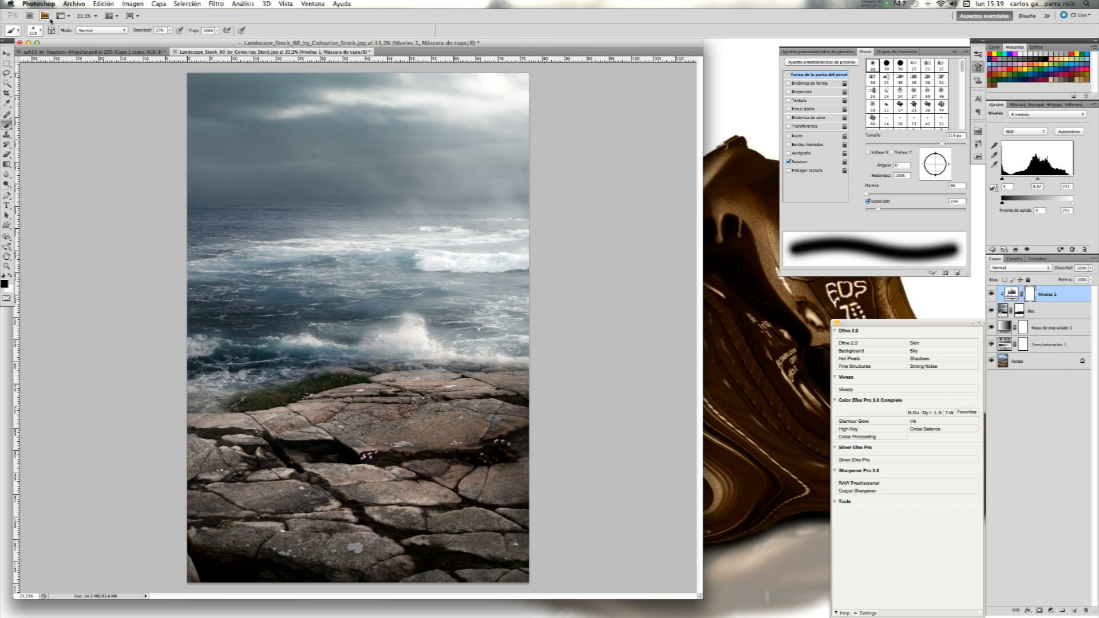
Copy the cut-out woman's Capa 1 copia layer into the landscape document and release it from the clipping mask
left_click(89, 52)
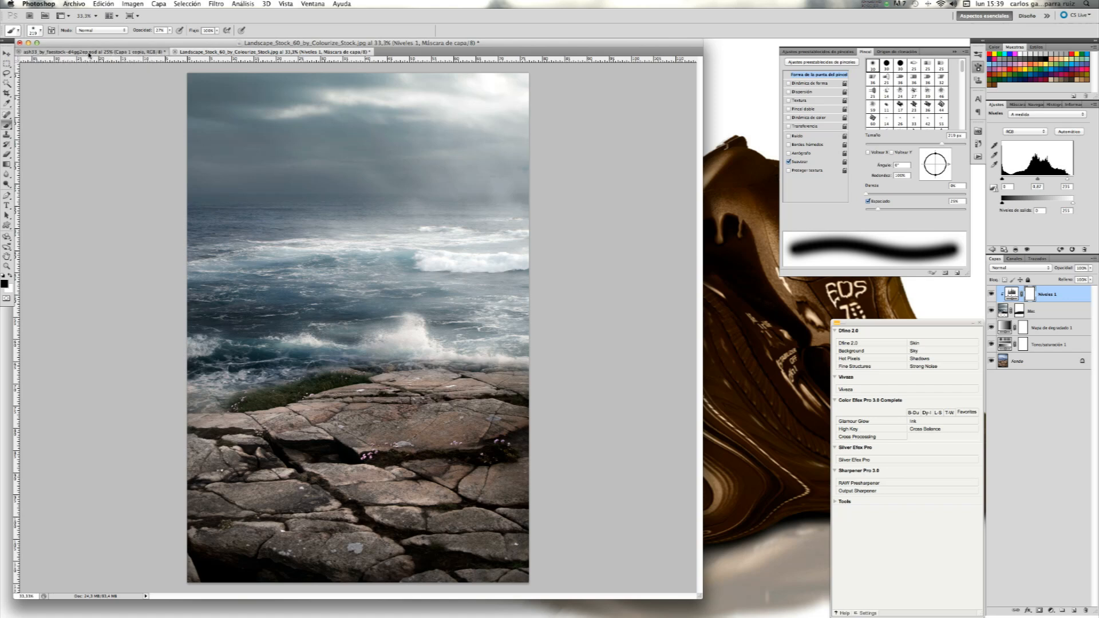
left_click_drag(89, 52, 133, 67)
left_click_drag(463, 67, 773, 49)
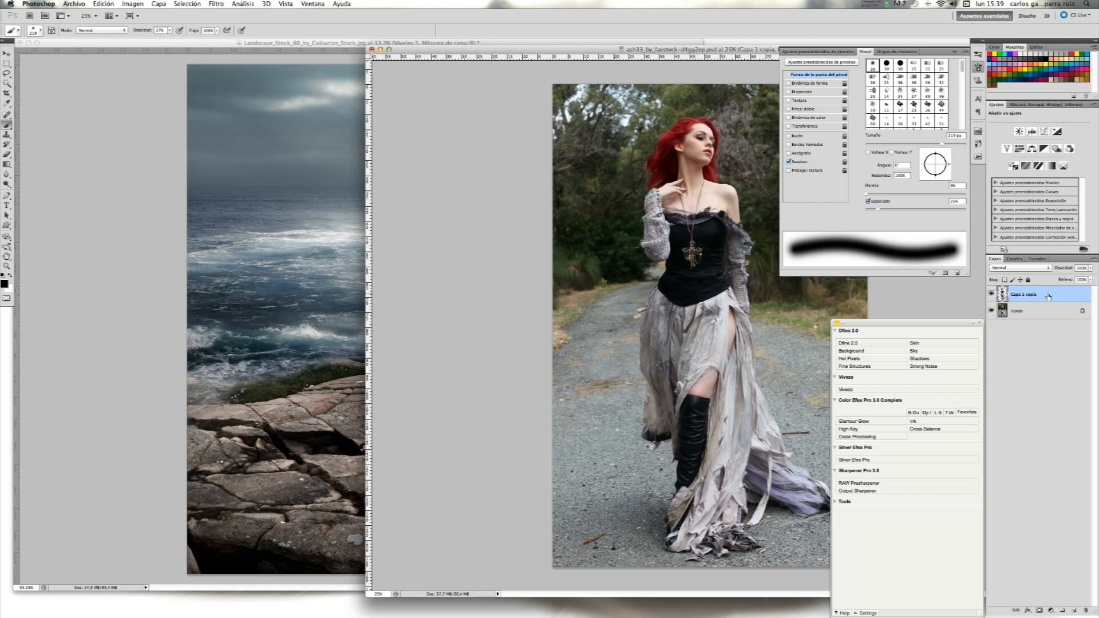
left_click_drag(1034, 297, 292, 262)
left_click(645, 331)
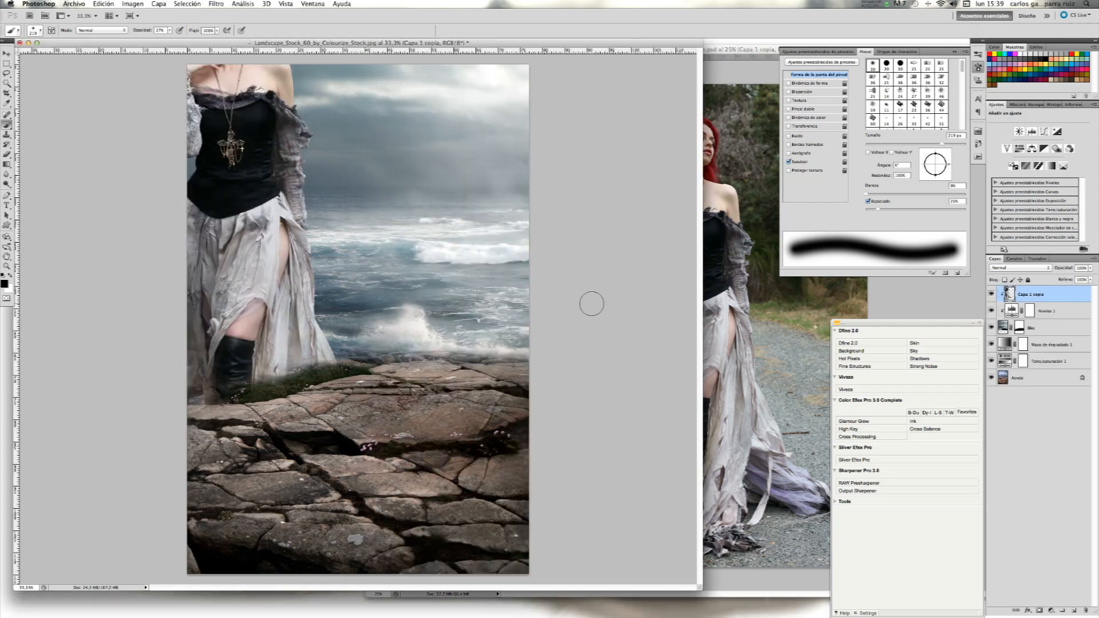
left_click(1057, 302, "alt")
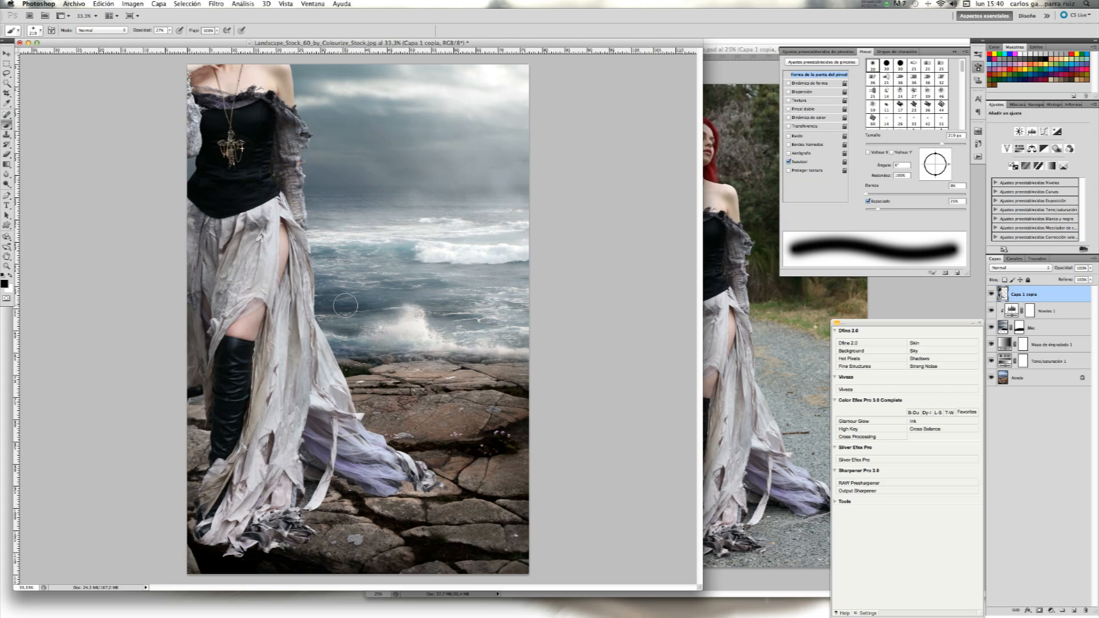
Scale the woman's layer proportionally to 67% and place her left of centre, standing on the rocks
key("super+t")
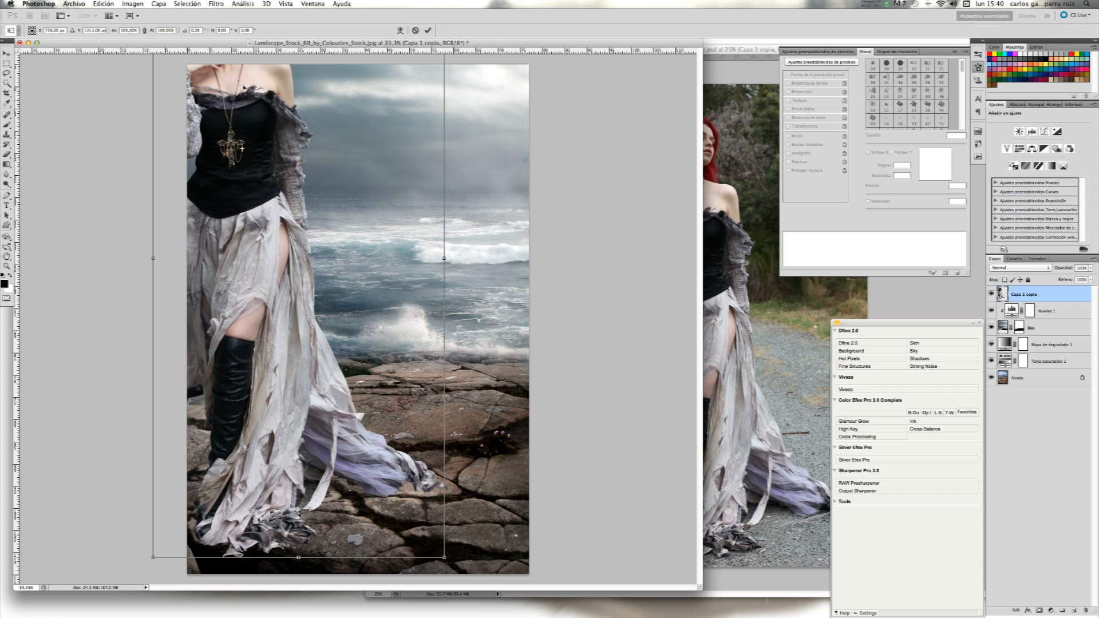
left_click(144, 30)
left_click_drag(151, 31, 134, 41)
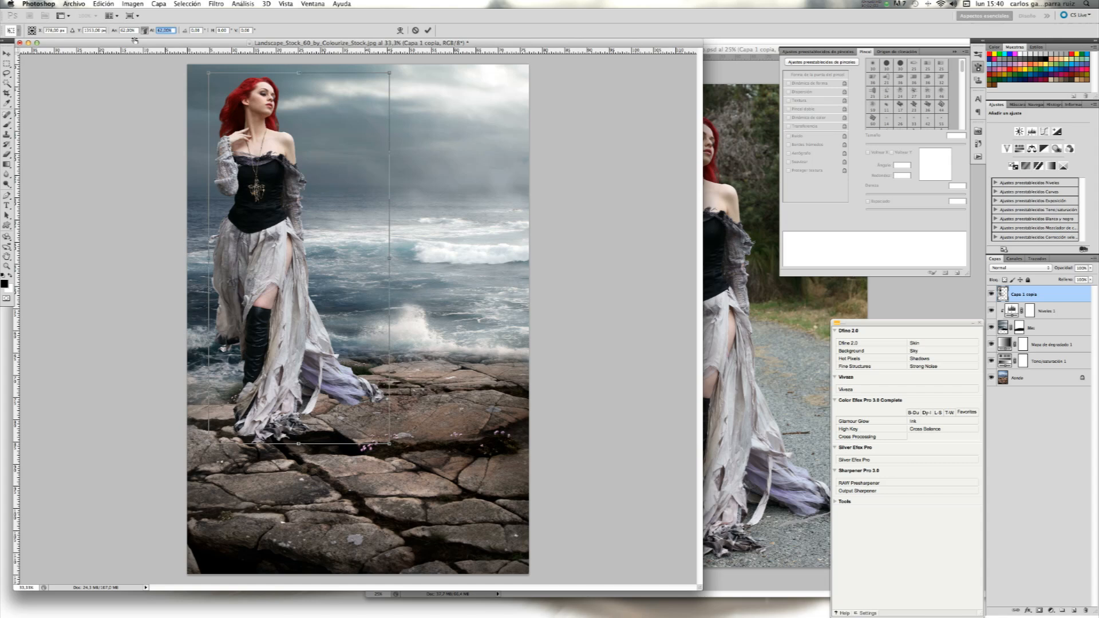
left_click_drag(135, 41, 132, 42)
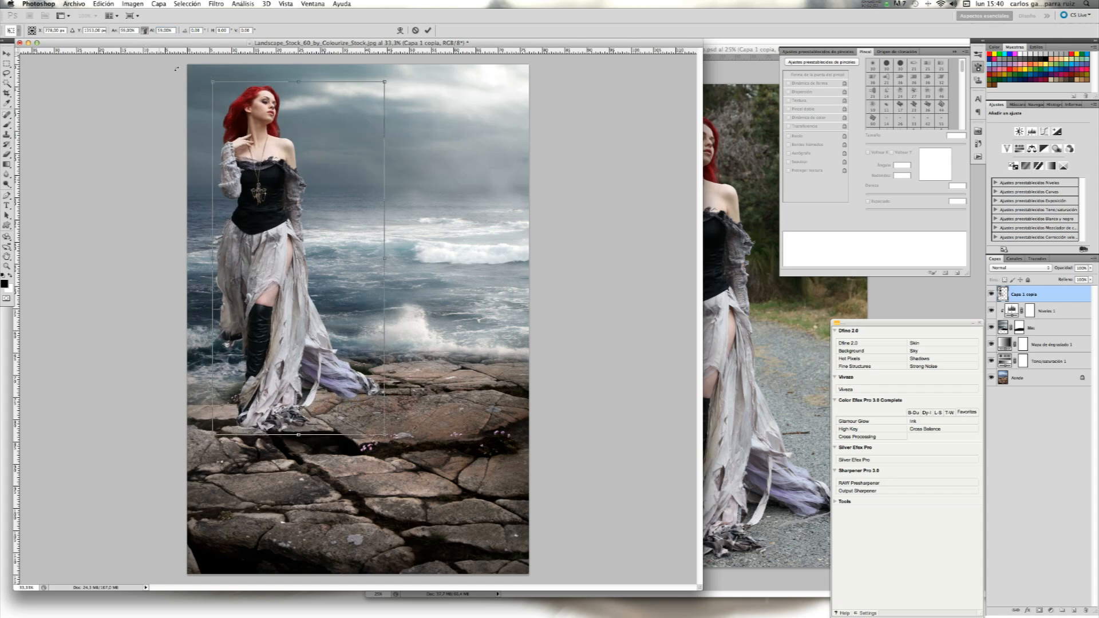
left_click_drag(323, 206, 425, 251)
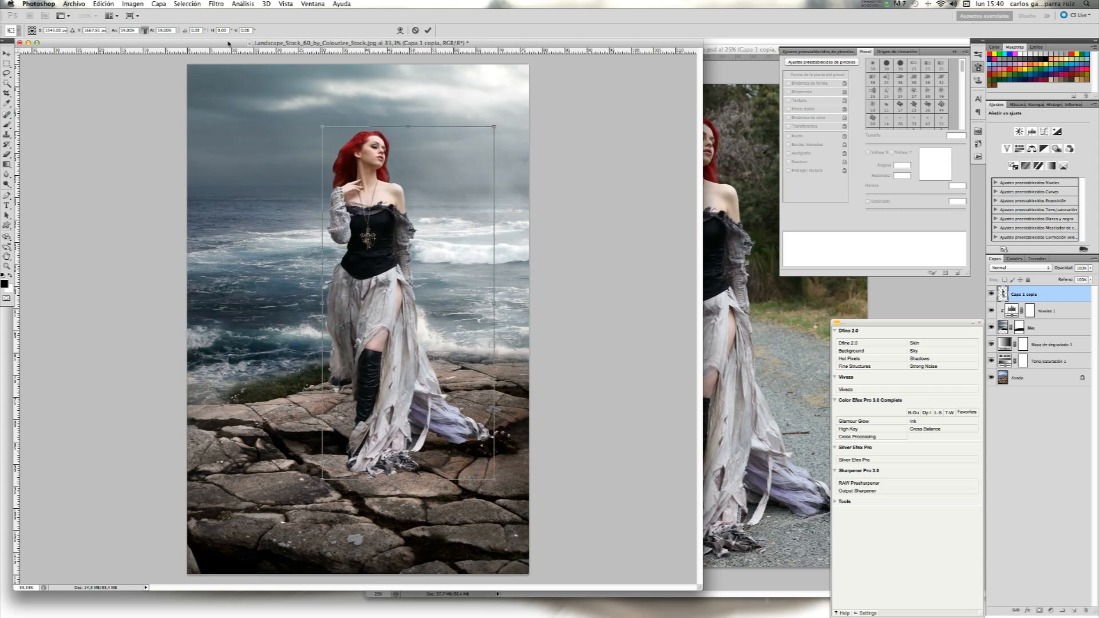
left_click_drag(151, 34, 155, 33)
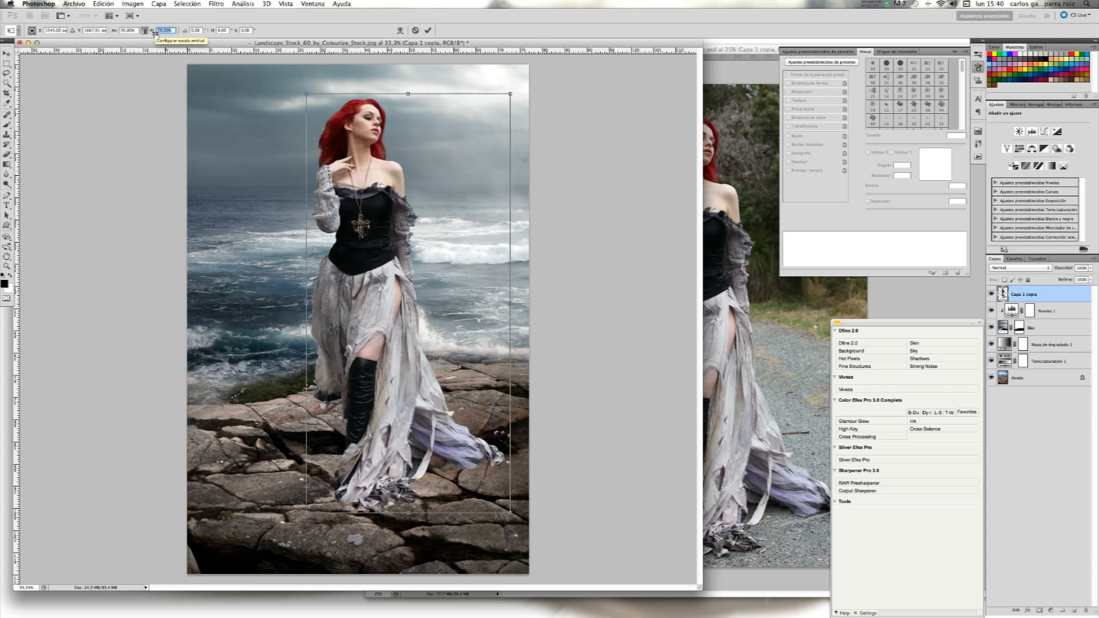
left_click_drag(408, 232, 322, 233)
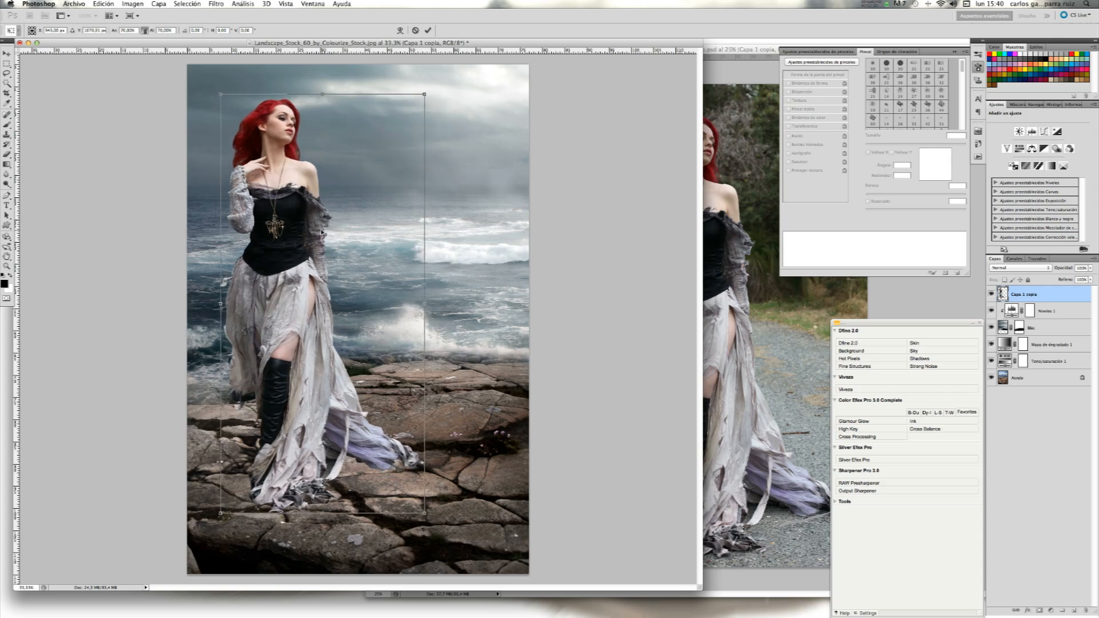
left_click_drag(322, 233, 322, 234)
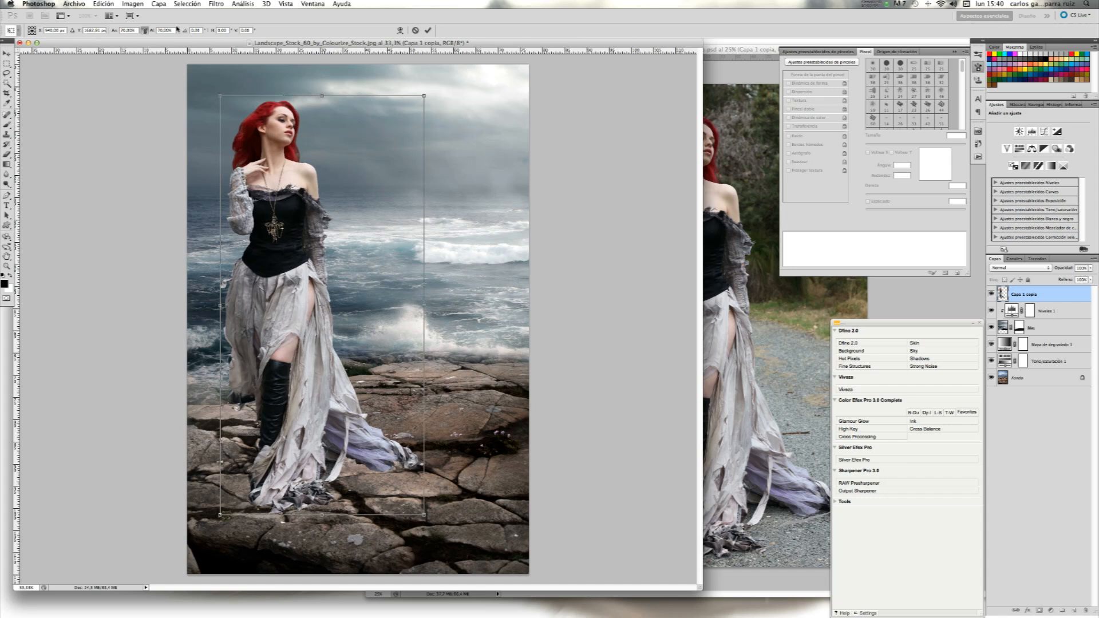
left_click_drag(155, 34, 152, 35)
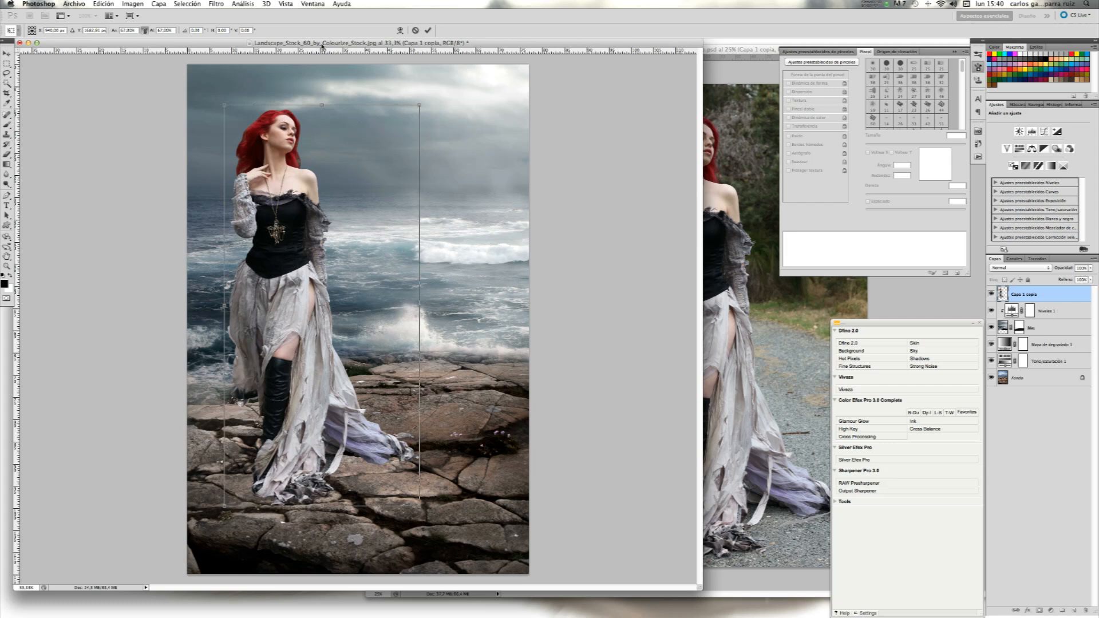
left_click(430, 33)
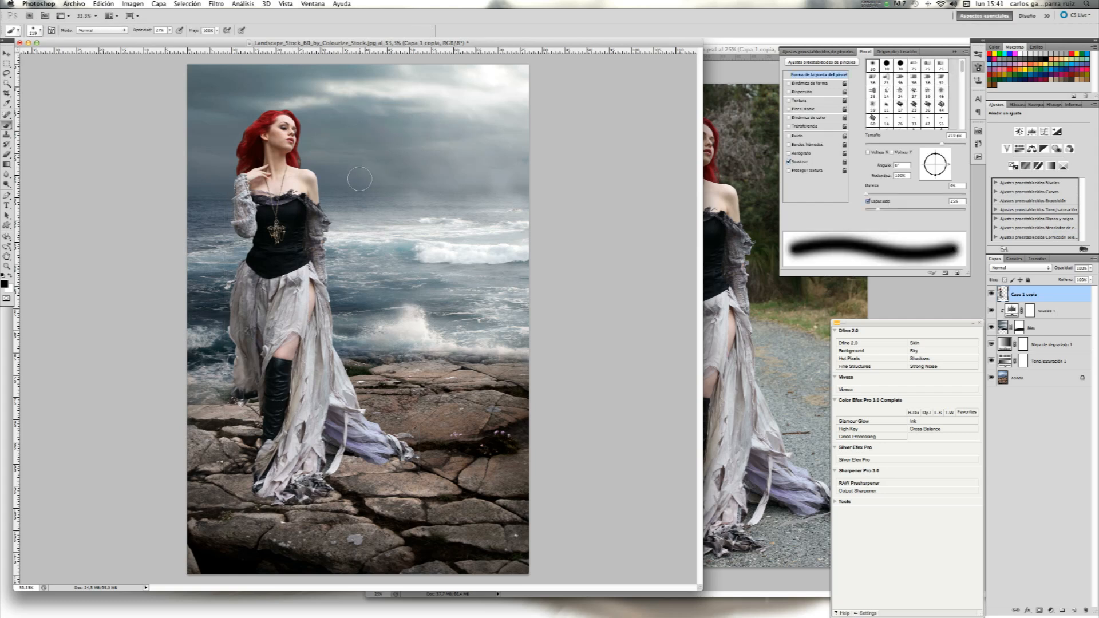
Close the woman's source document without saving its changes
left_click(740, 271)
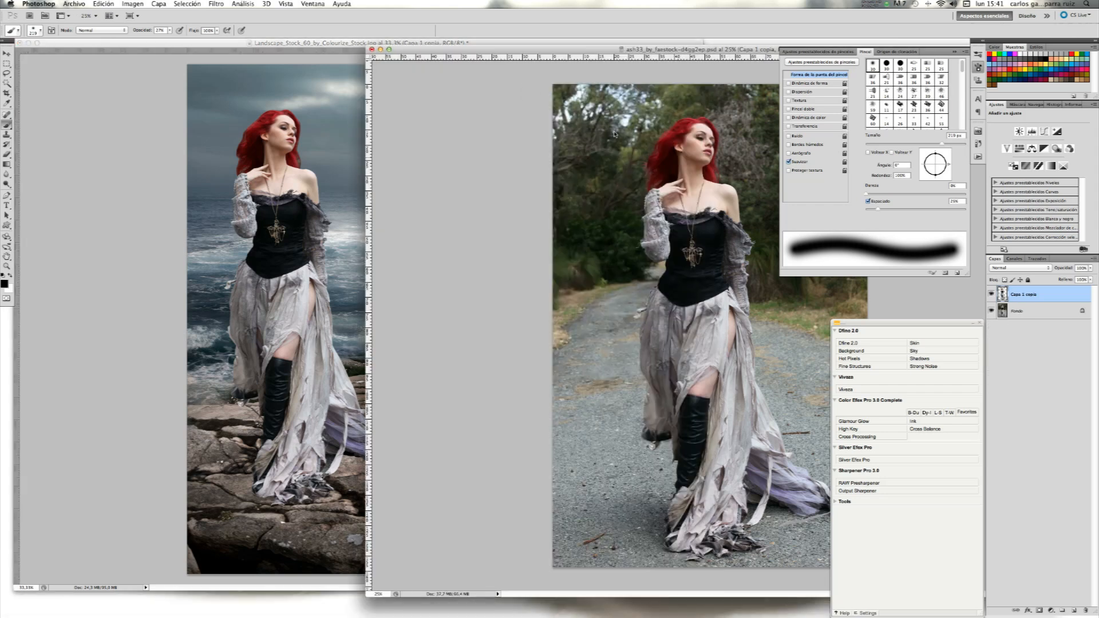
left_click(372, 51)
left_click(529, 199)
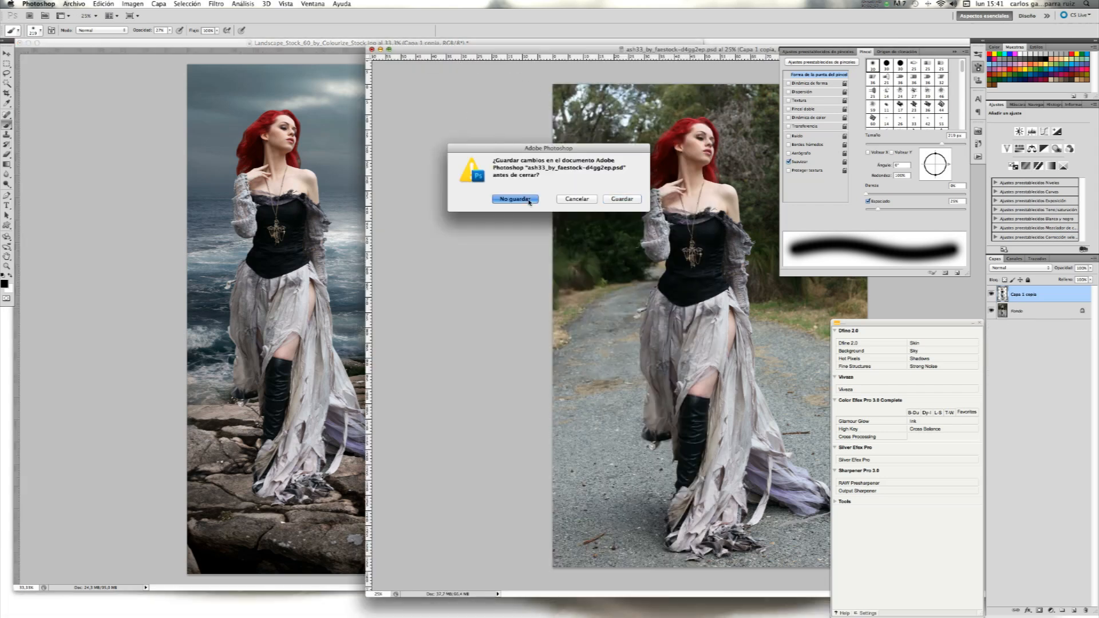
left_click(736, 118)
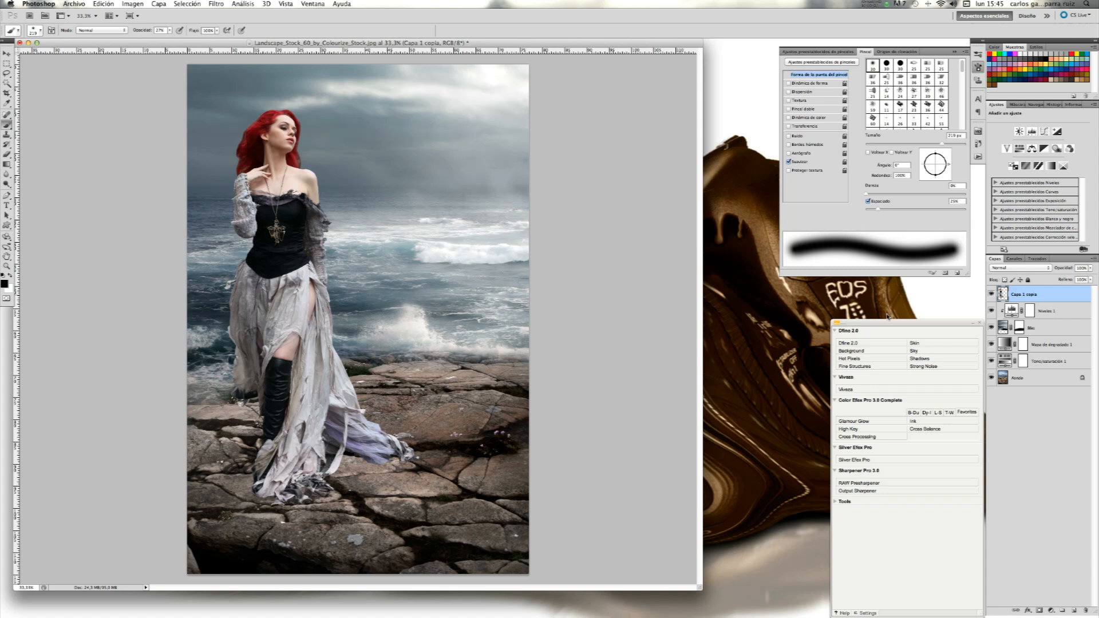
Rename the woman's layer as Modelo
double_click(1023, 295)
type("L")
type("odelo")
key("Return")
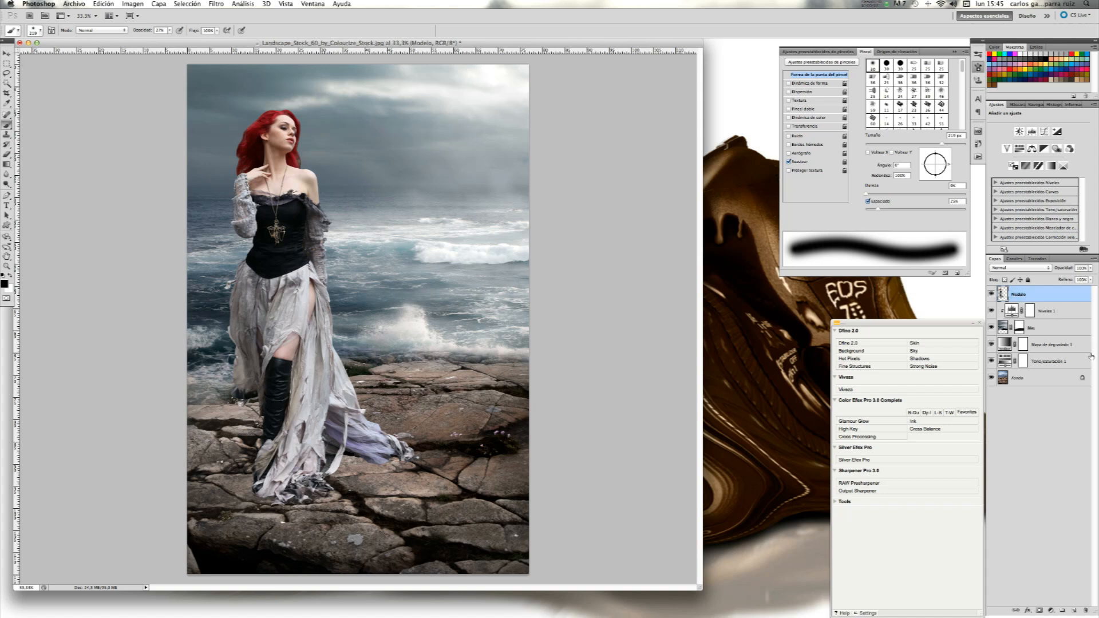
Create a new empty layer above Modelo and name it Sombras
left_click(1074, 611)
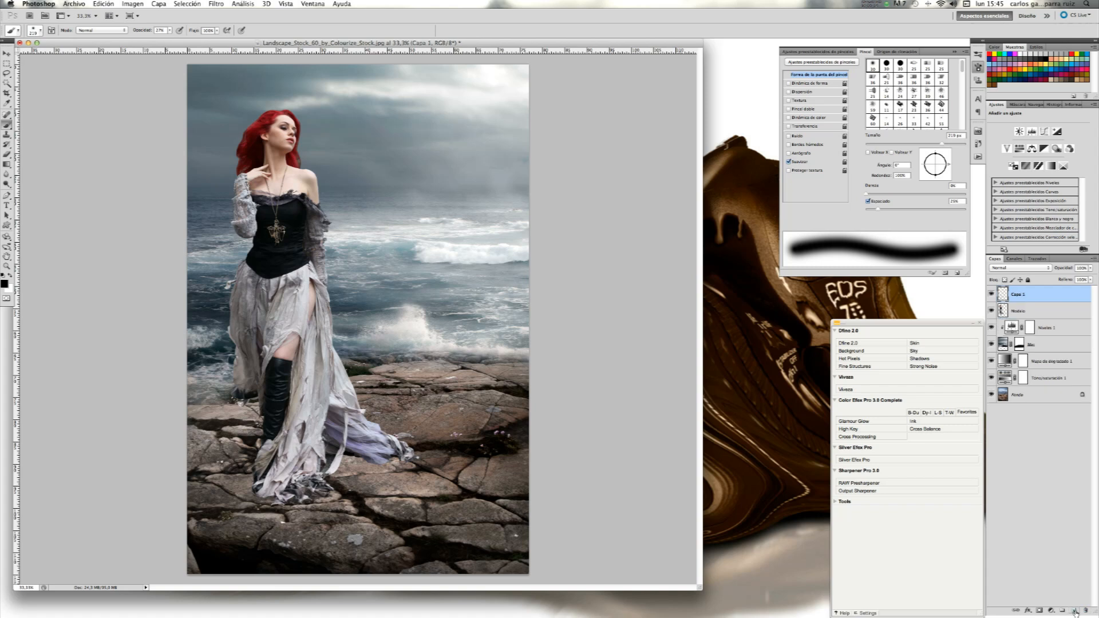
double_click(1018, 296)
type("co")
type("mbras")
key("Return")
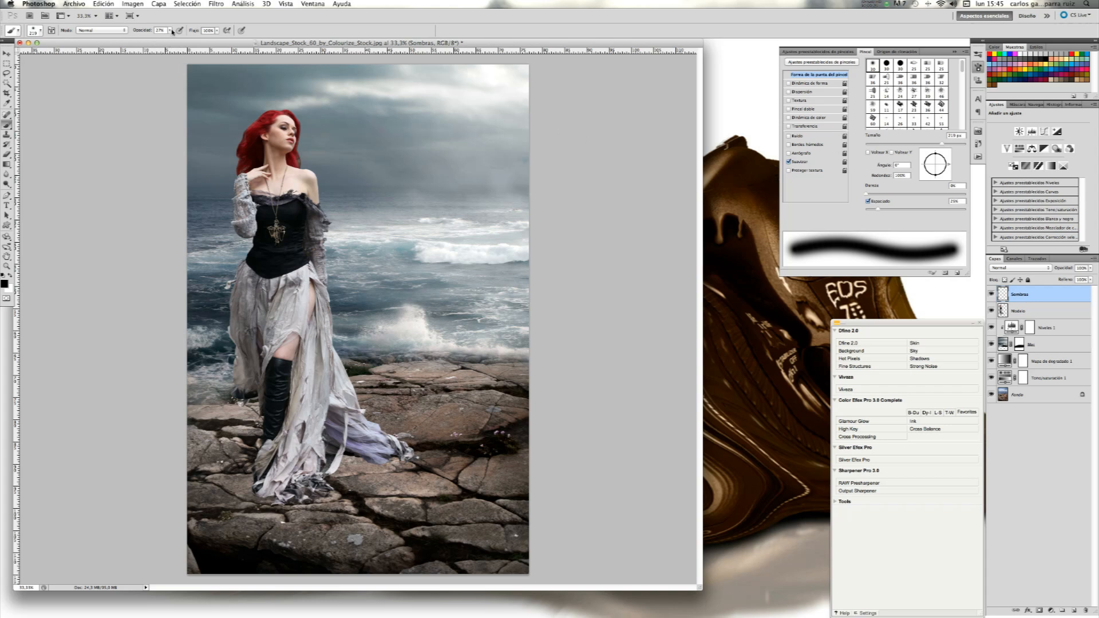
Paint a black contact shadow on Sombras under the trailing tulle hem with a soft 49 px brush at about half opacity and flow
left_click_drag(170, 32, 180, 40)
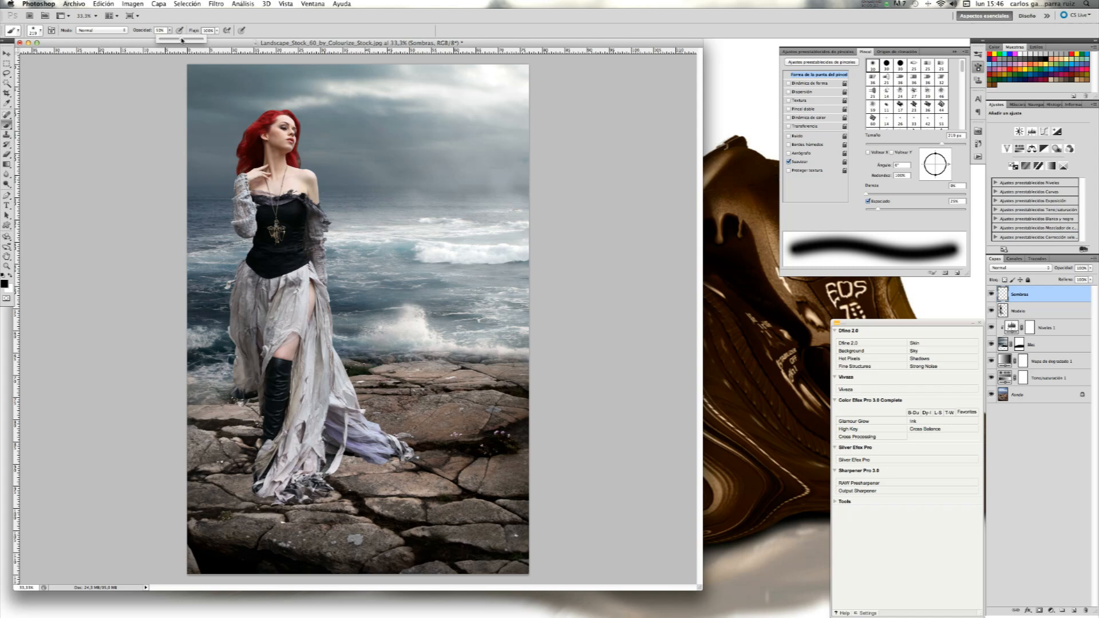
left_click(216, 30)
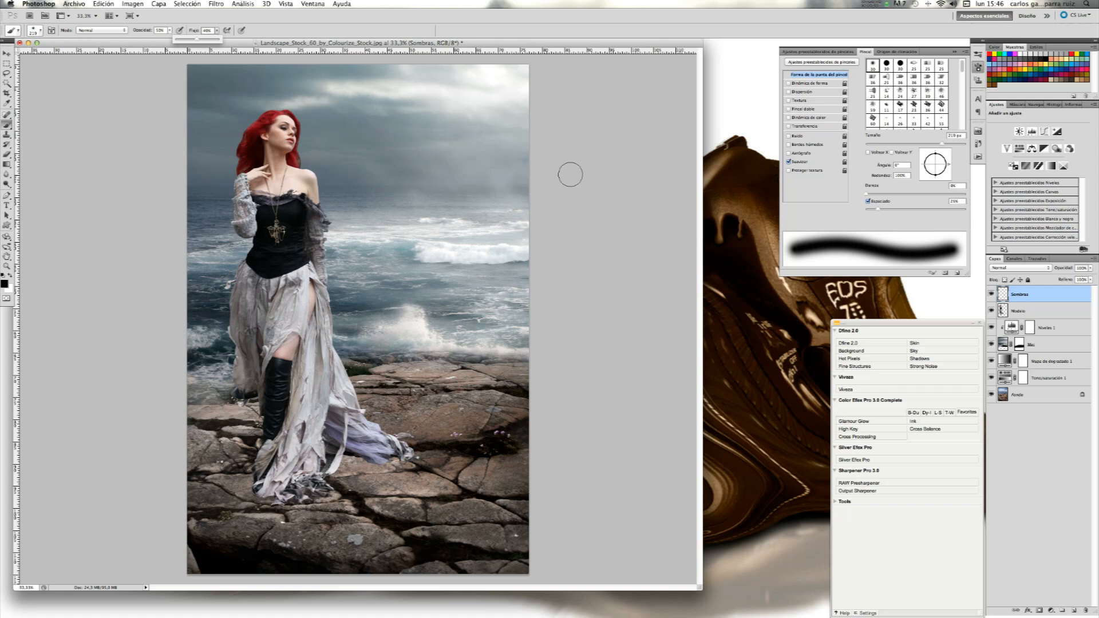
left_click(290, 3)
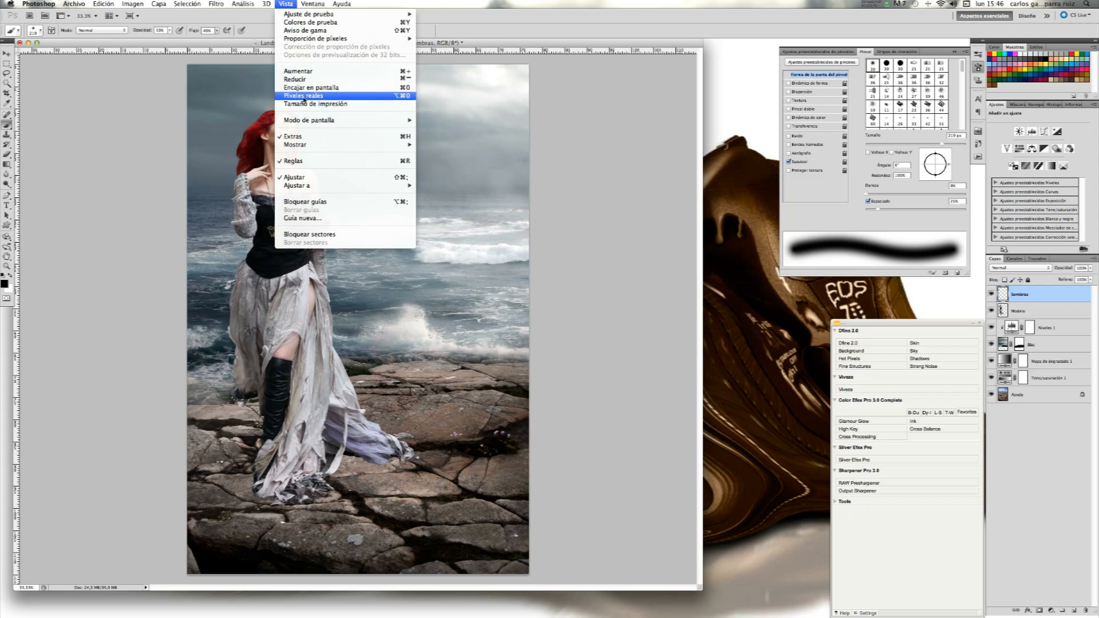
left_click(304, 96)
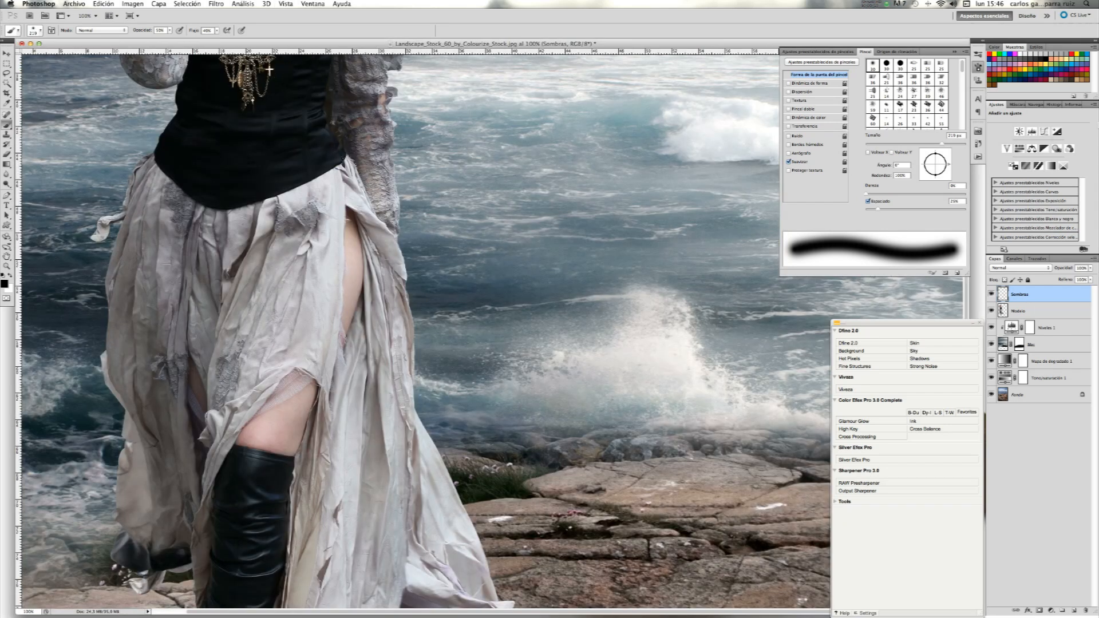
left_click(1033, 105)
left_click_drag(1040, 135, 1033, 150)
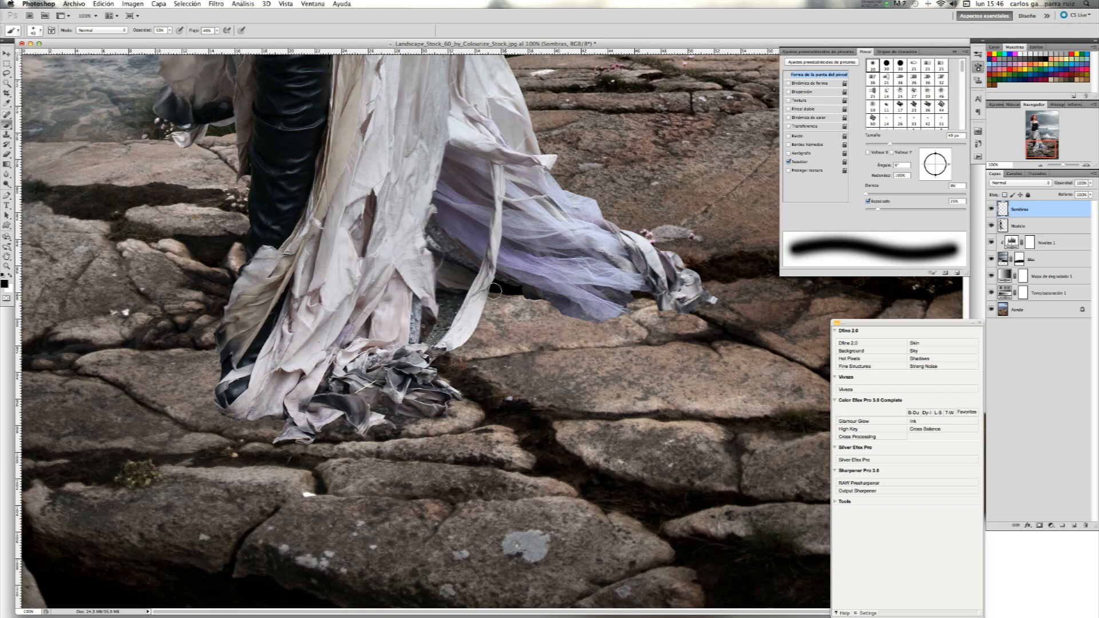
mouse_move(496, 290)
left_mouse_down()
mouse_move(578, 316)
mouse_move(640, 299)
left_mouse_up()
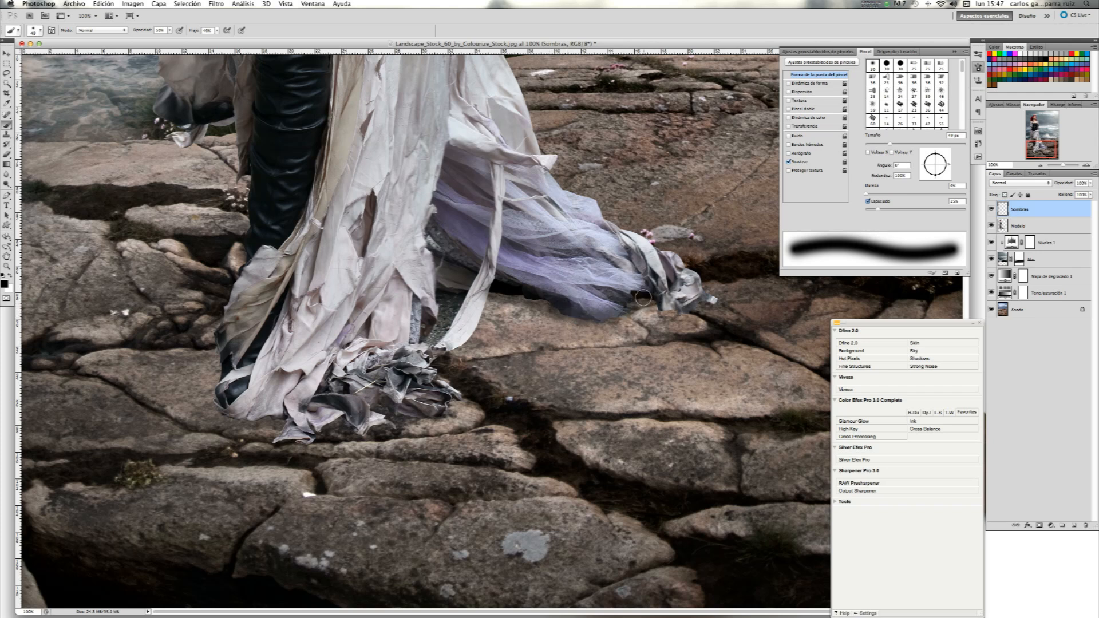
mouse_move(654, 306)
left_mouse_down()
mouse_move(632, 302)
mouse_move(701, 309)
mouse_move(657, 303)
left_mouse_up()
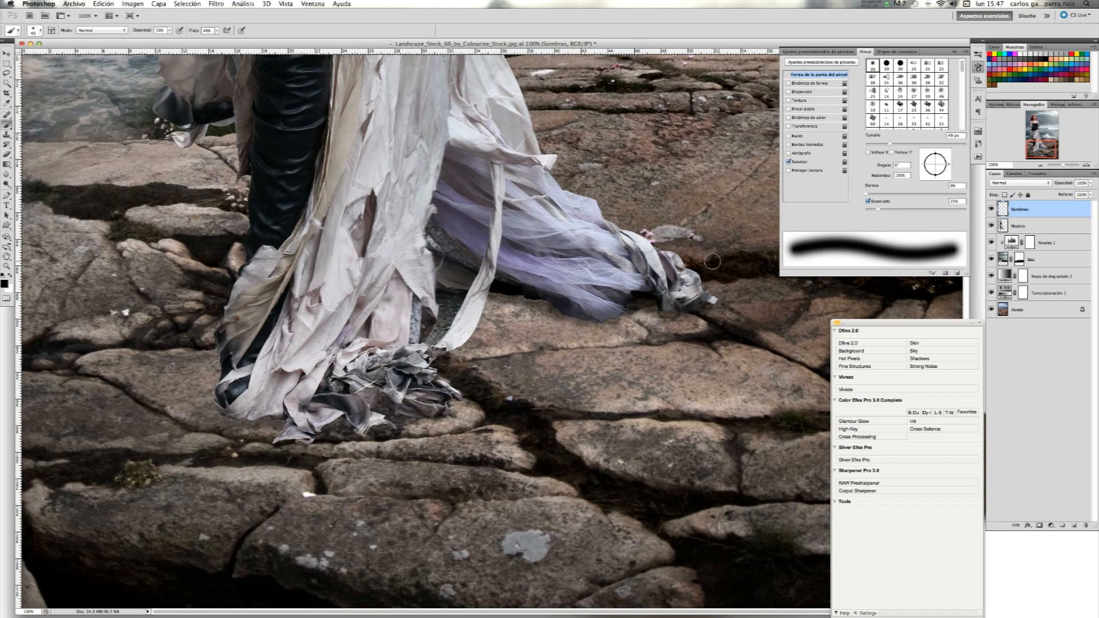
mouse_move(642, 302)
left_mouse_down()
mouse_move(587, 319)
mouse_move(491, 293)
mouse_move(603, 324)
mouse_move(640, 309)
mouse_move(595, 320)
mouse_move(648, 302)
mouse_move(662, 312)
mouse_move(710, 303)
mouse_move(606, 309)
mouse_move(509, 291)
left_mouse_up()
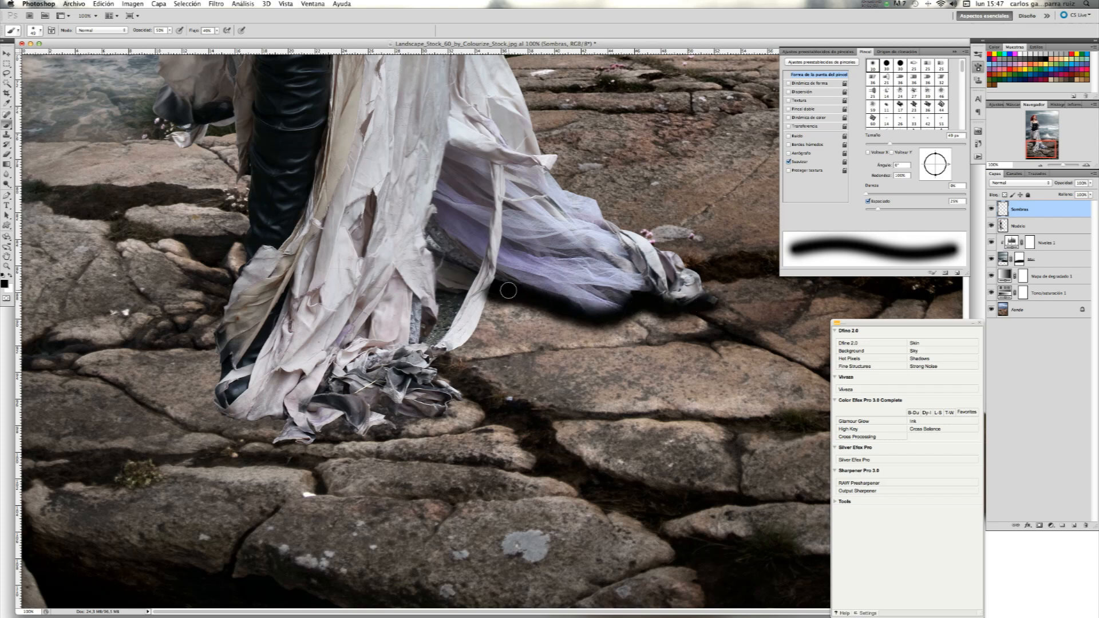
Paint shadow around the boot and ragged front hem, and place the Sombras layer below Modelo
mouse_move(219, 409)
left_mouse_down()
mouse_move(283, 420)
mouse_move(273, 430)
mouse_move(360, 429)
mouse_move(396, 423)
mouse_move(375, 410)
mouse_move(429, 418)
mouse_move(455, 401)
mouse_move(380, 411)
left_mouse_up()
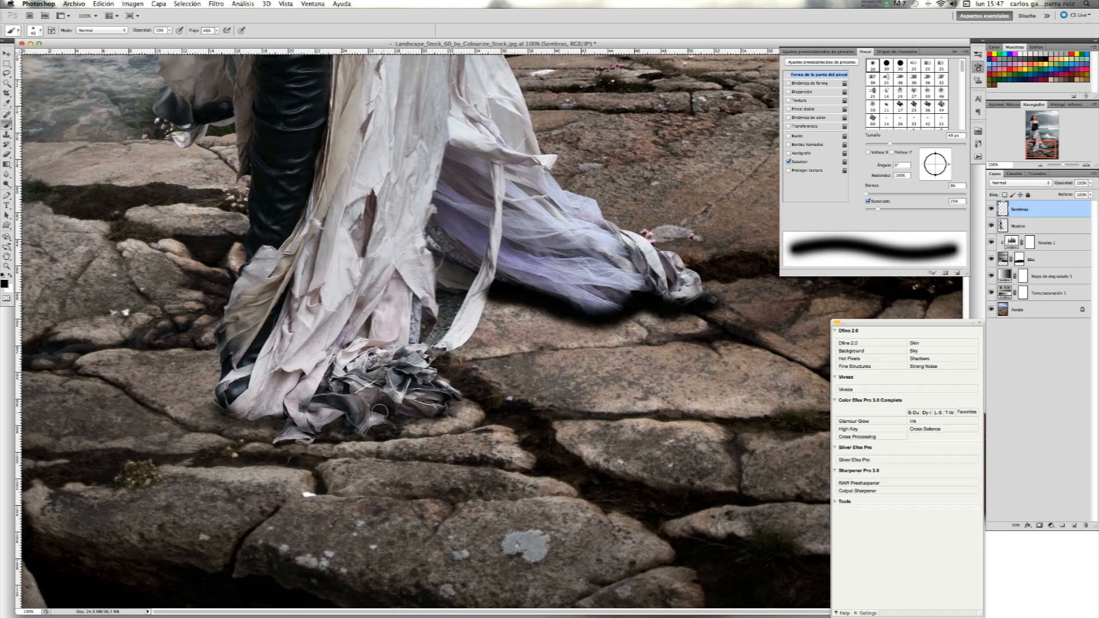
mouse_move(220, 411)
left_mouse_down()
mouse_move(318, 429)
mouse_move(346, 419)
mouse_move(368, 431)
mouse_move(393, 424)
mouse_move(377, 408)
mouse_move(460, 404)
left_mouse_up()
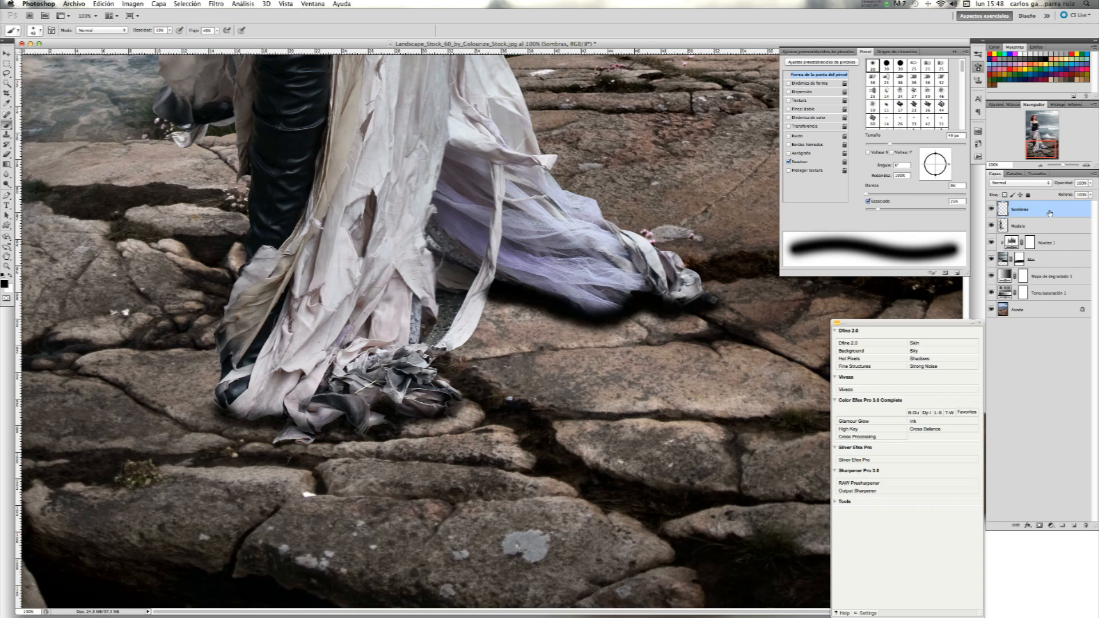
mouse_move(1052, 212)
left_mouse_down()
mouse_move(1053, 230)
mouse_move(1044, 222)
left_mouse_up()
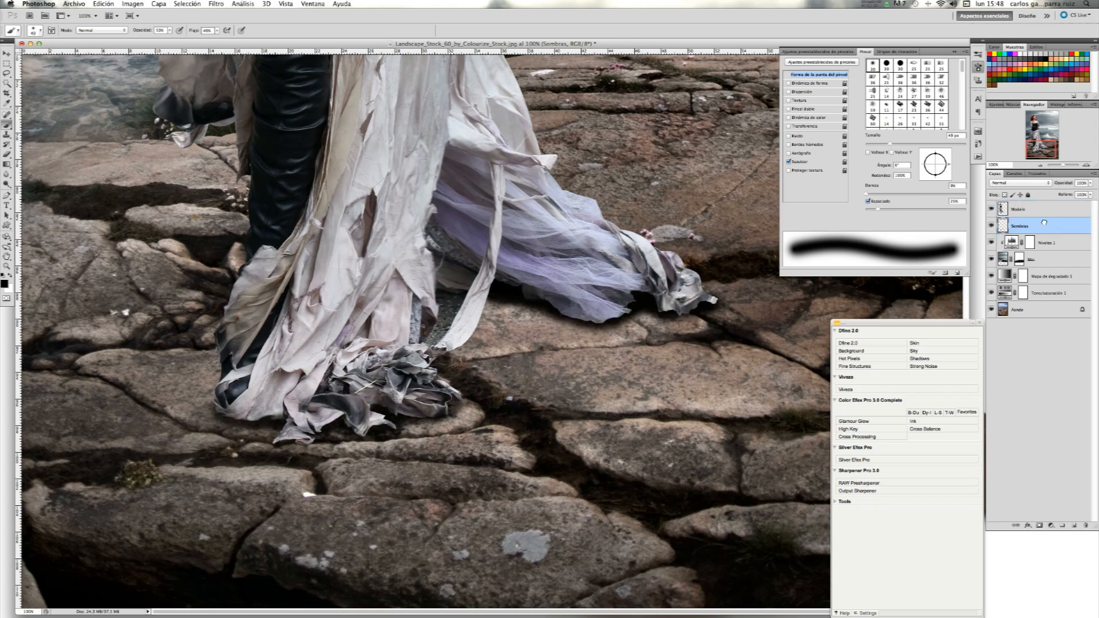
left_click(990, 226)
left_click(991, 226)
Darken the shadow beside the boot and under the front hem, and compare the rocks with Sombras hidden and shown
left_click_drag(216, 412, 241, 420)
left_click_drag(385, 419, 452, 402)
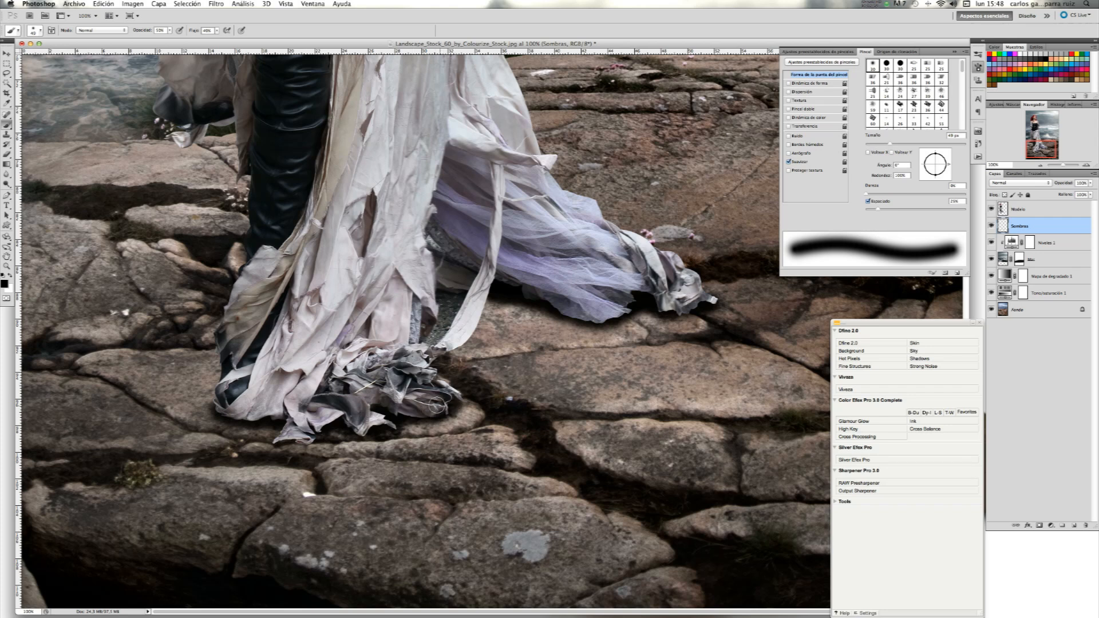
left_click(991, 226)
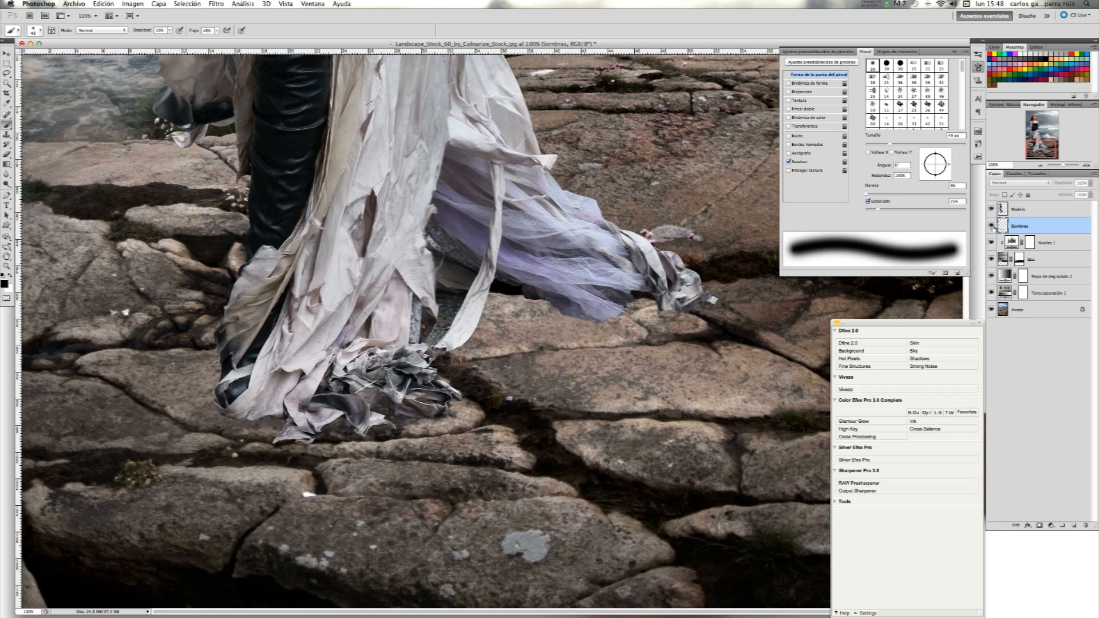
left_click(991, 226)
left_click(991, 226)
left_click(991, 227)
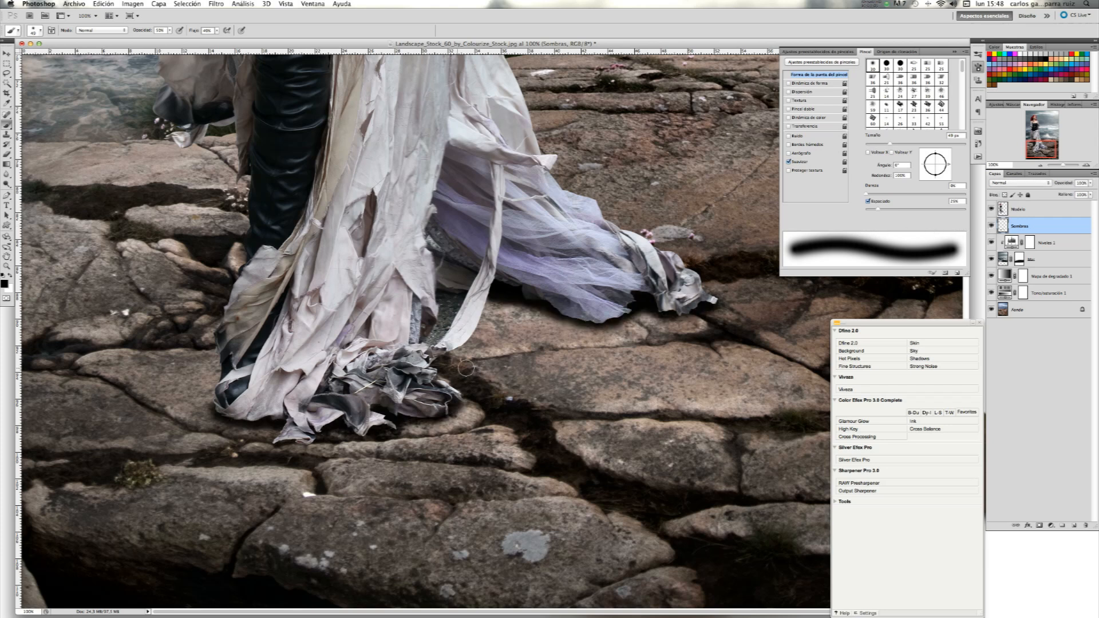
left_click(1023, 559)
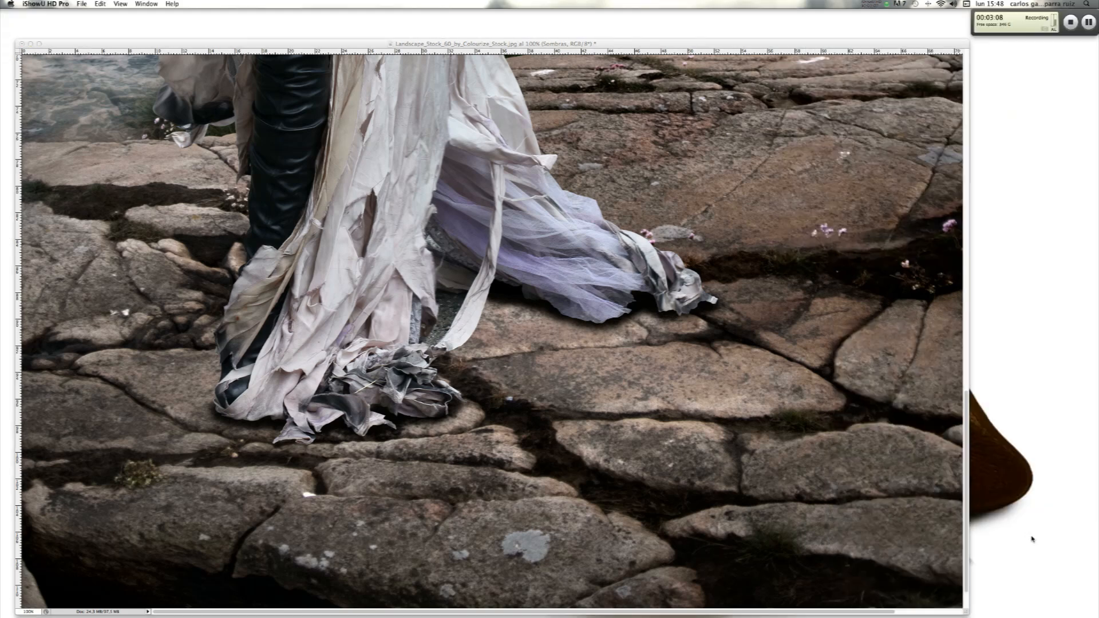
left_click(1070, 23)
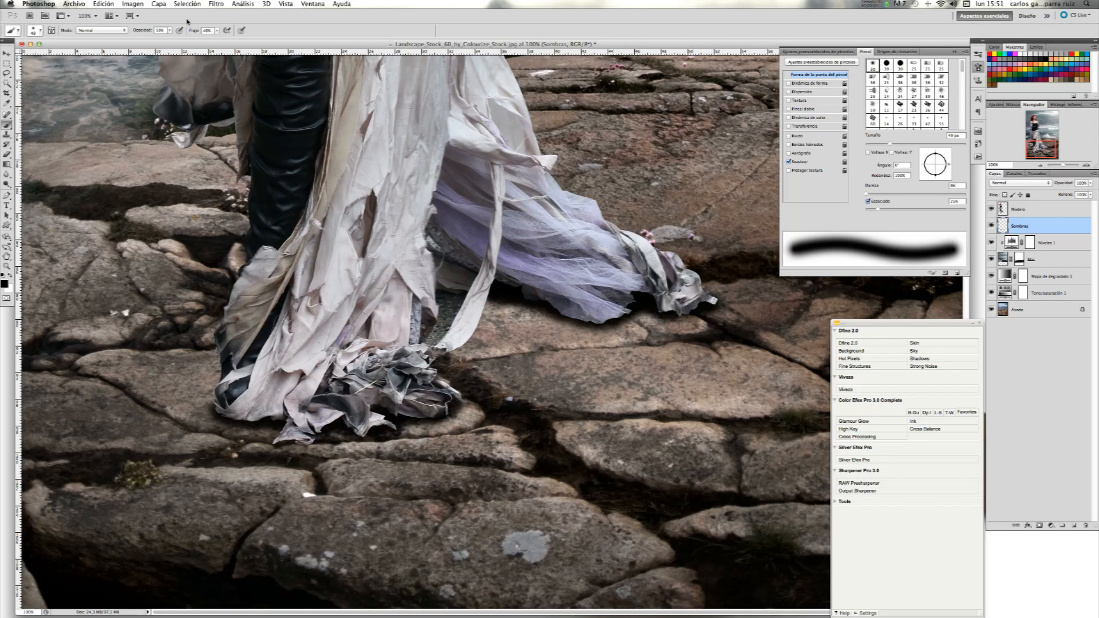
Paint a broad soft shadow over the foreground rocks around the dress with a much larger brush at 24% opacity and 24% flow
left_click(170, 31)
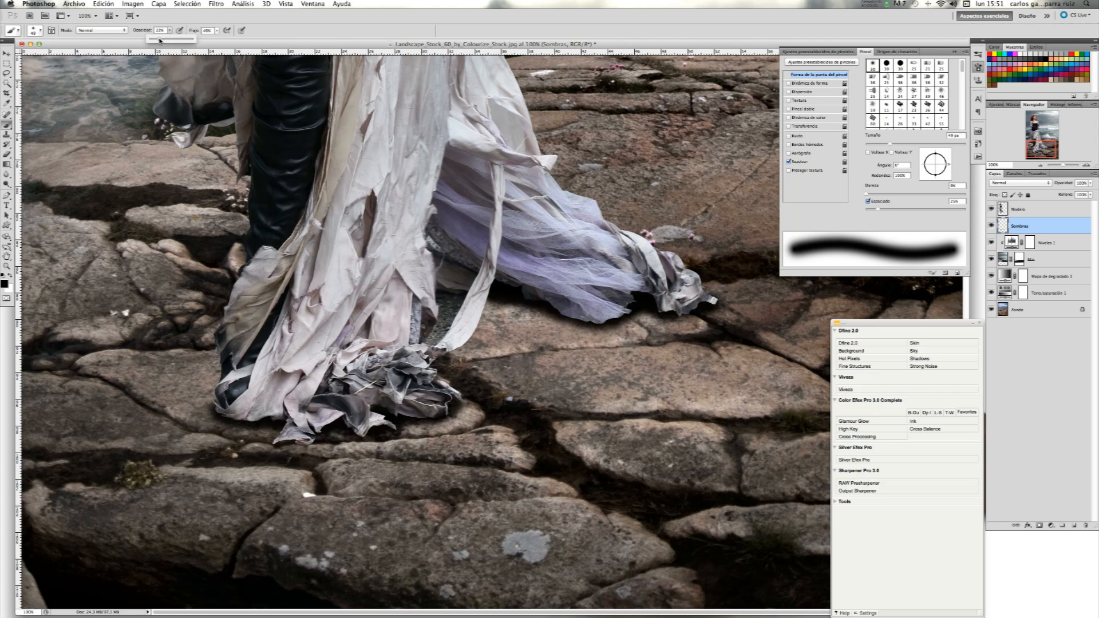
left_click(217, 31)
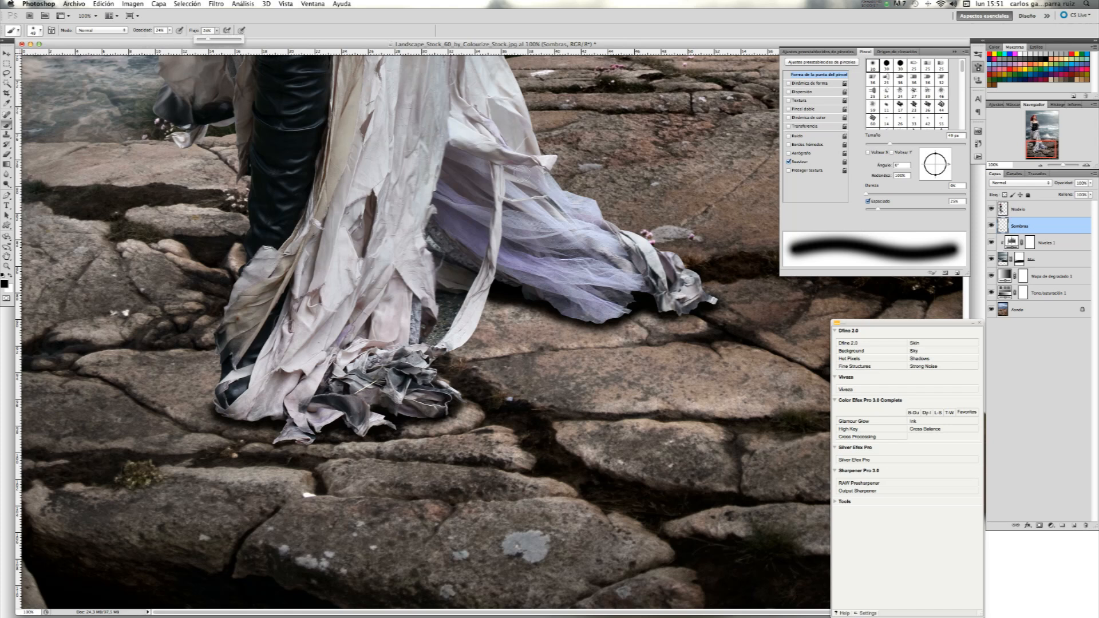
left_click(910, 145)
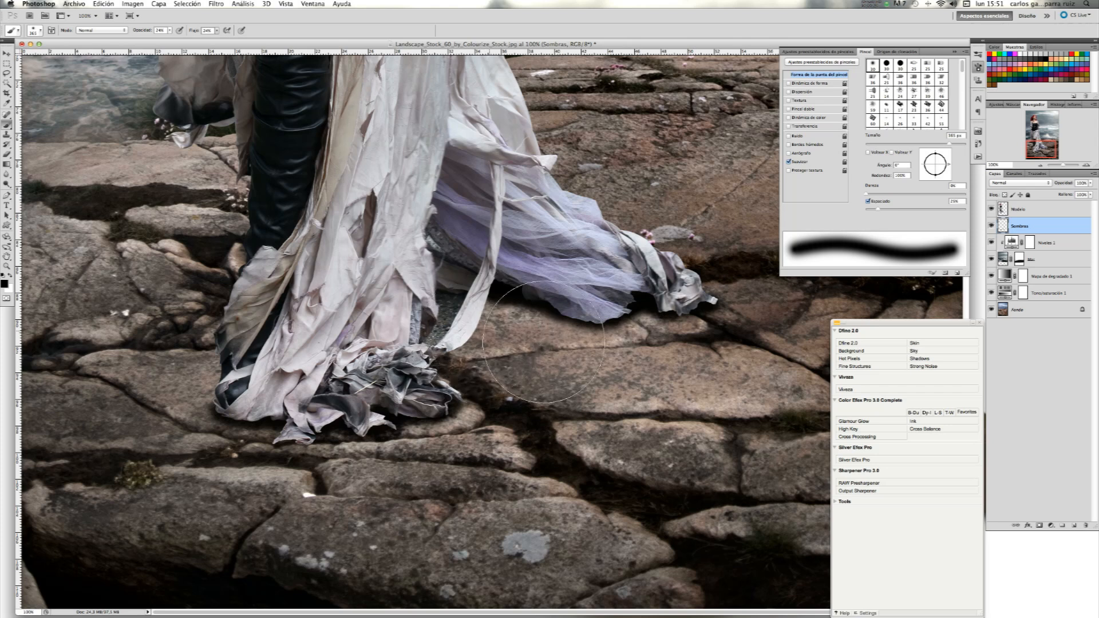
mouse_move(541, 372)
left_mouse_down()
mouse_move(566, 391)
mouse_move(435, 429)
mouse_move(422, 455)
mouse_move(320, 468)
mouse_move(263, 456)
mouse_move(276, 463)
mouse_move(222, 357)
mouse_move(132, 400)
mouse_move(36, 417)
mouse_move(58, 352)
mouse_move(61, 285)
mouse_move(112, 273)
mouse_move(136, 283)
mouse_move(123, 298)
mouse_move(121, 379)
mouse_move(184, 515)
mouse_move(221, 548)
mouse_move(344, 505)
mouse_move(423, 492)
mouse_move(439, 510)
mouse_move(406, 511)
mouse_move(427, 485)
mouse_move(502, 495)
mouse_move(548, 521)
mouse_move(551, 555)
mouse_move(632, 602)
mouse_move(502, 348)
mouse_move(580, 358)
mouse_move(628, 382)
mouse_move(660, 356)
mouse_move(678, 410)
mouse_move(704, 381)
mouse_move(724, 403)
mouse_move(711, 424)
mouse_move(773, 486)
mouse_move(755, 517)
mouse_move(635, 549)
mouse_move(519, 563)
mouse_move(634, 555)
mouse_move(559, 375)
mouse_move(482, 414)
mouse_move(559, 363)
mouse_move(654, 371)
mouse_move(582, 413)
mouse_move(566, 395)
mouse_move(699, 375)
mouse_move(644, 356)
mouse_move(614, 367)
mouse_move(617, 345)
mouse_move(553, 352)
mouse_move(507, 305)
mouse_move(477, 332)
mouse_move(582, 372)
mouse_move(724, 381)
mouse_move(663, 403)
mouse_move(206, 315)
mouse_move(177, 343)
mouse_move(275, 441)
mouse_move(367, 446)
mouse_move(468, 428)
left_mouse_up()
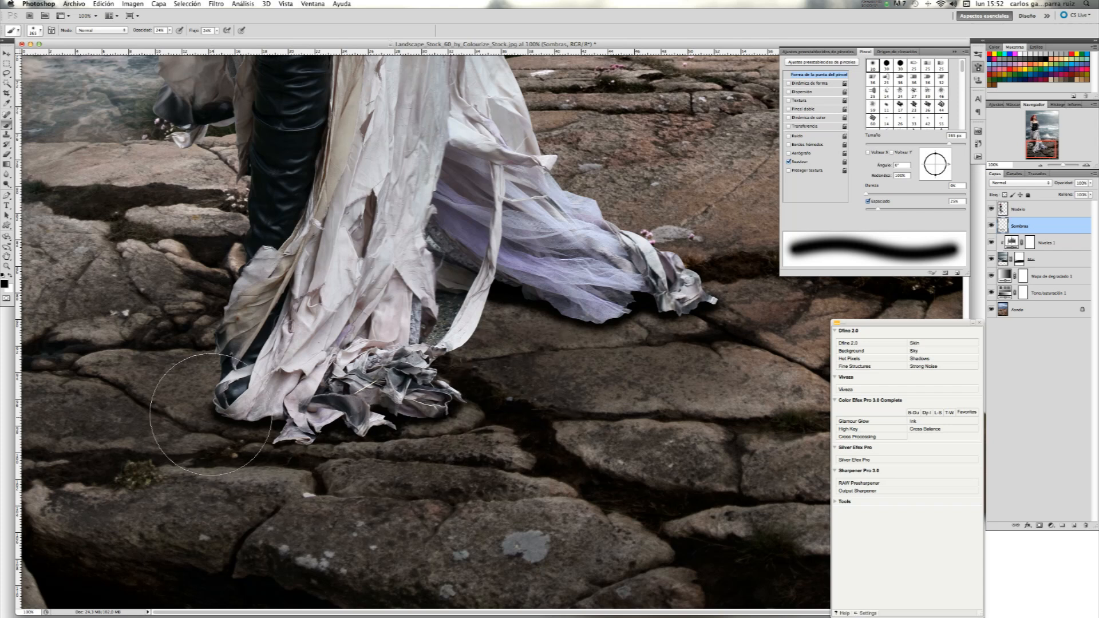
mouse_move(100, 487)
left_mouse_down()
mouse_move(81, 507)
mouse_move(156, 471)
mouse_move(281, 481)
mouse_move(441, 557)
mouse_move(465, 539)
mouse_move(747, 503)
mouse_move(786, 445)
mouse_move(709, 337)
mouse_move(635, 320)
mouse_move(456, 313)
mouse_move(200, 399)
mouse_move(179, 393)
mouse_move(216, 412)
left_mouse_up()
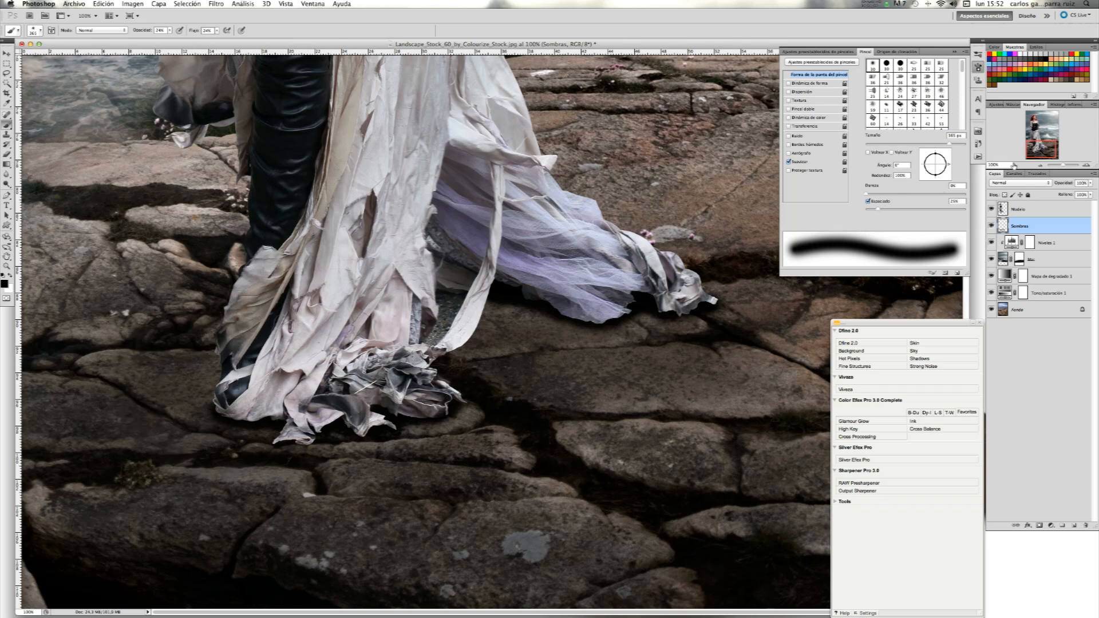
Check the whole image with Sombras hidden and shown, and set the Sombras layer's opacity to 77%
left_click(1041, 166)
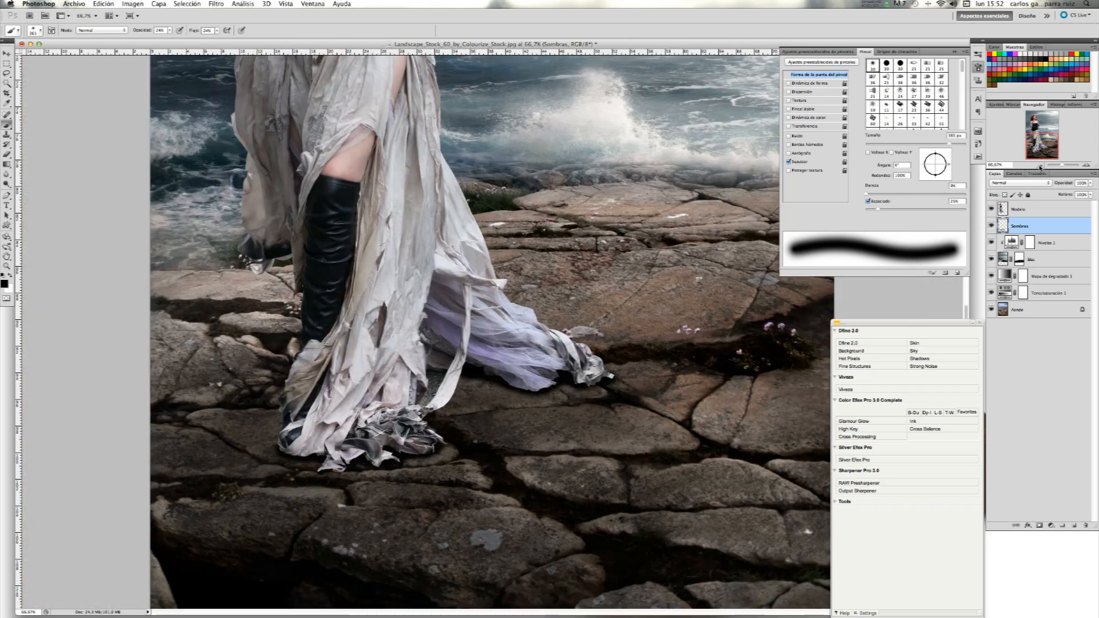
left_click(1044, 167)
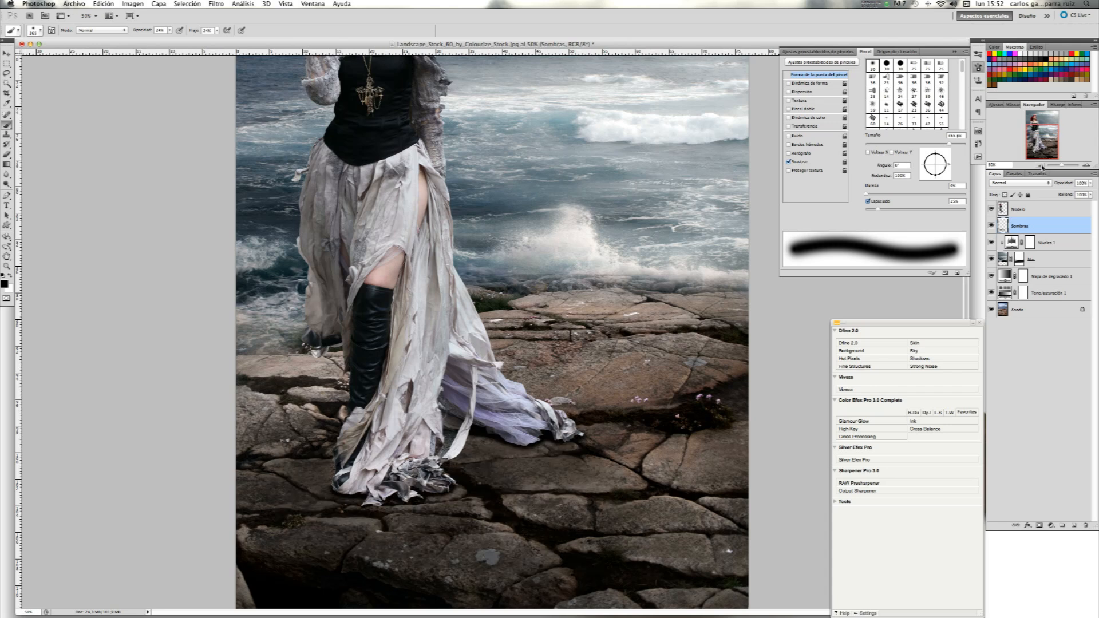
left_click(1041, 166)
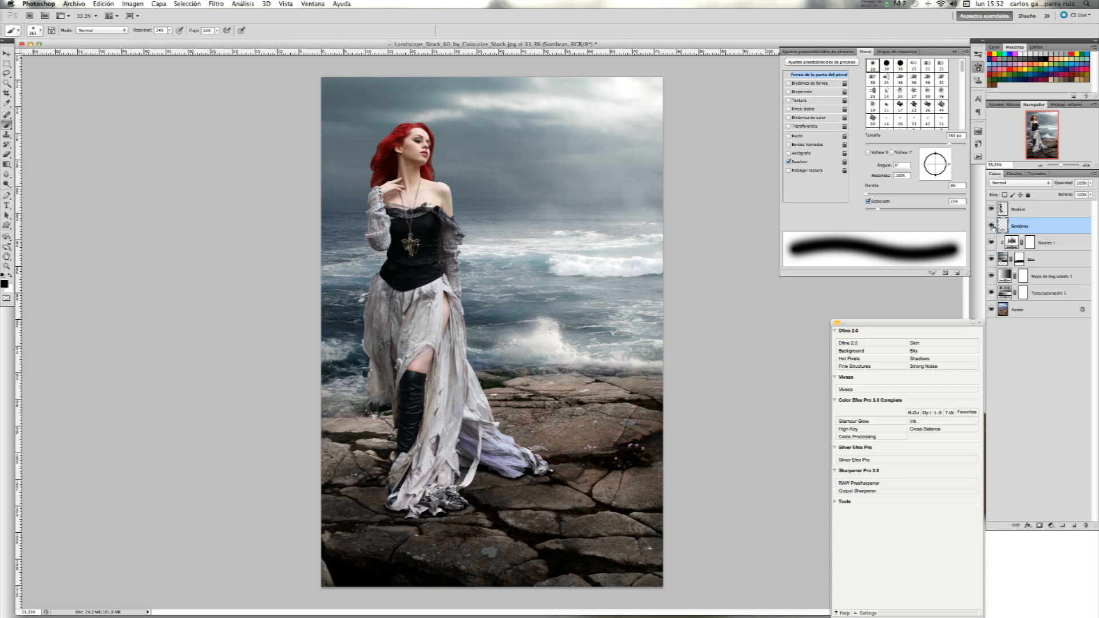
left_click(991, 226)
left_click(991, 229)
left_click(991, 229)
left_click(991, 229)
left_click_drag(1090, 186, 1081, 195)
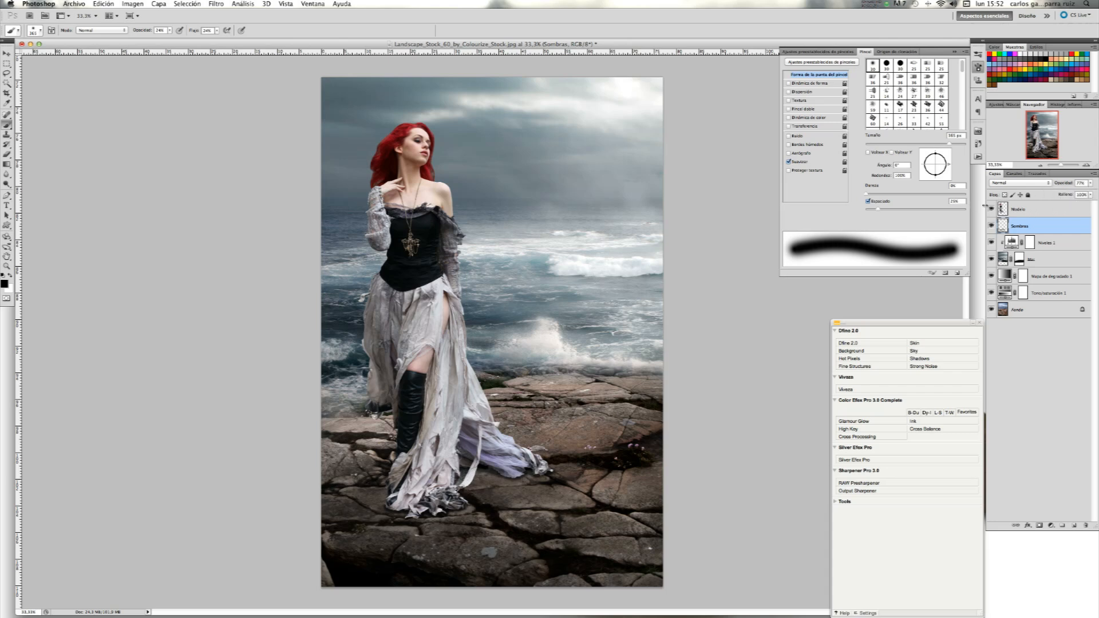
Compare the full composition with the Sombras layer hidden and shown
left_click(991, 226)
left_click(992, 226)
left_click(992, 227)
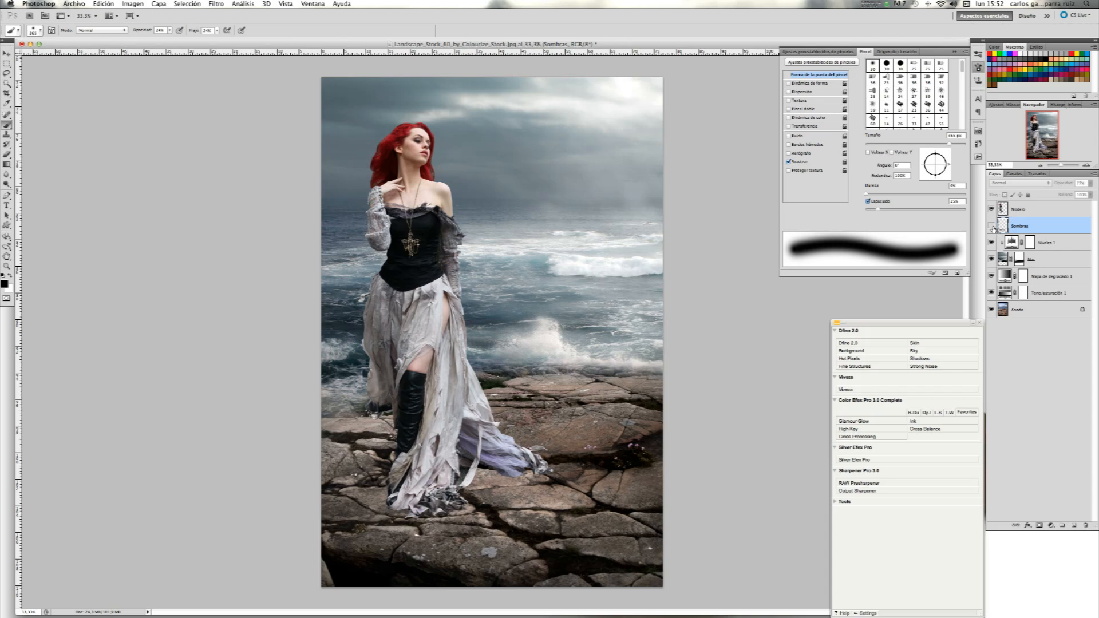
left_click(991, 227)
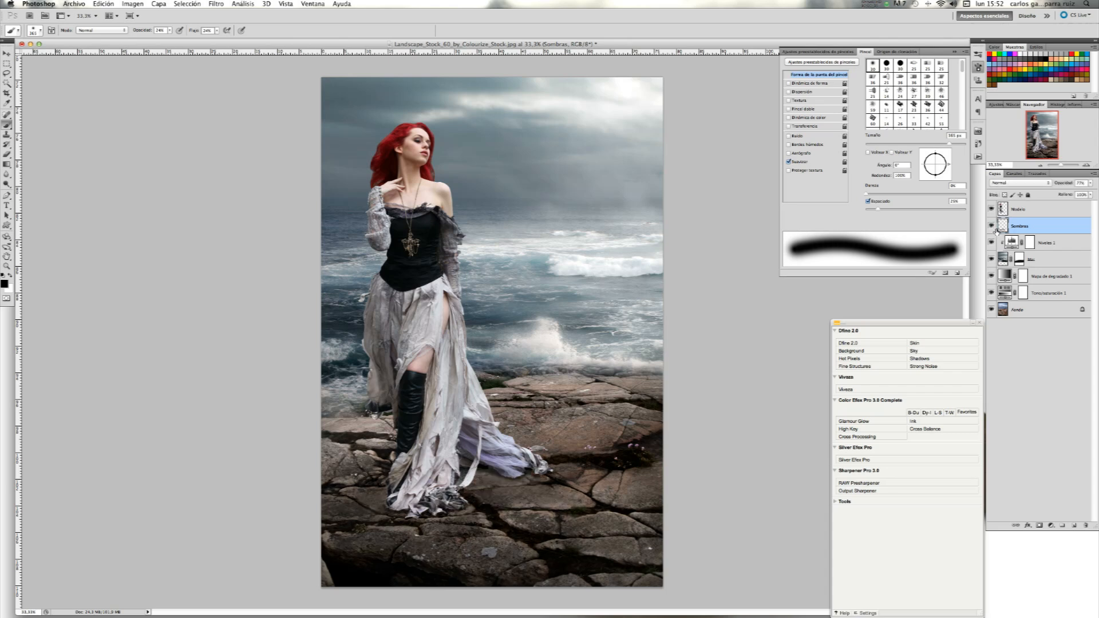
left_click(992, 227)
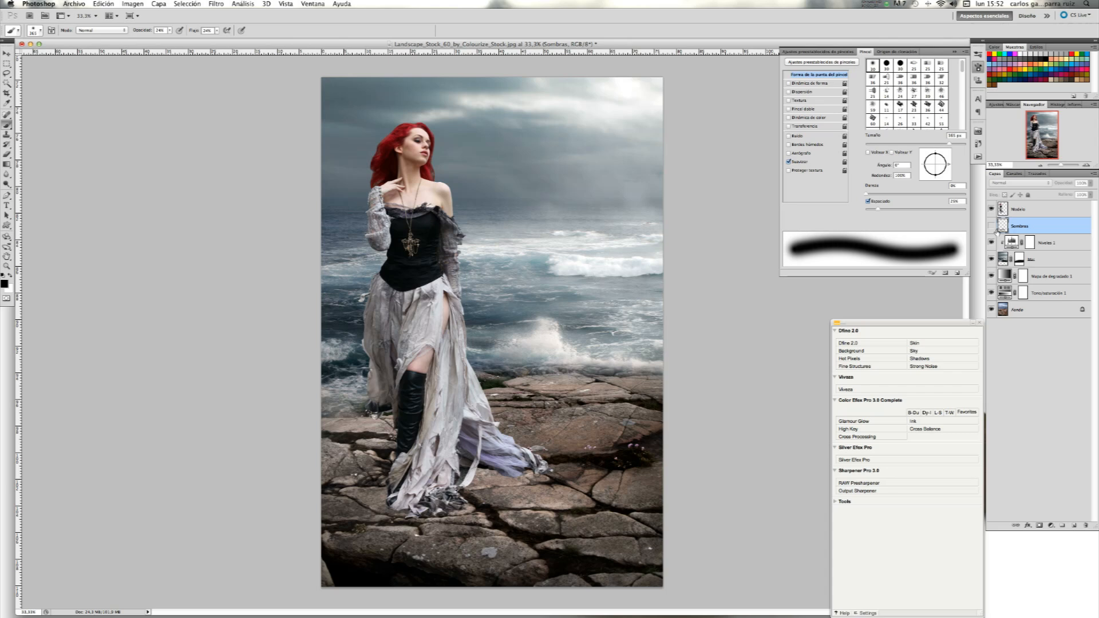
left_click(991, 227)
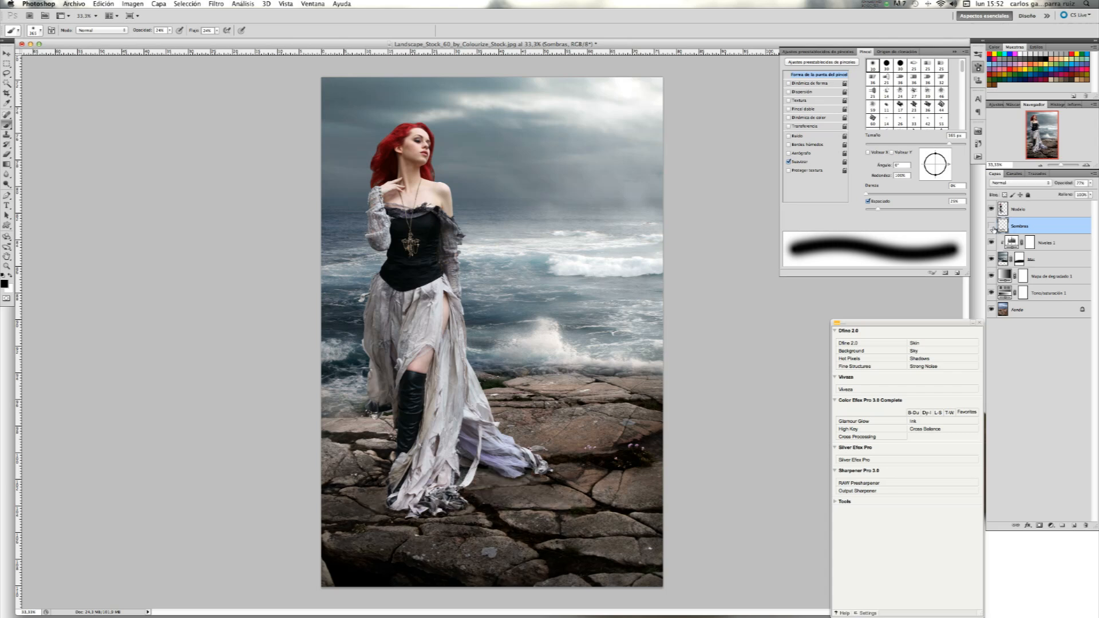
left_click(992, 226)
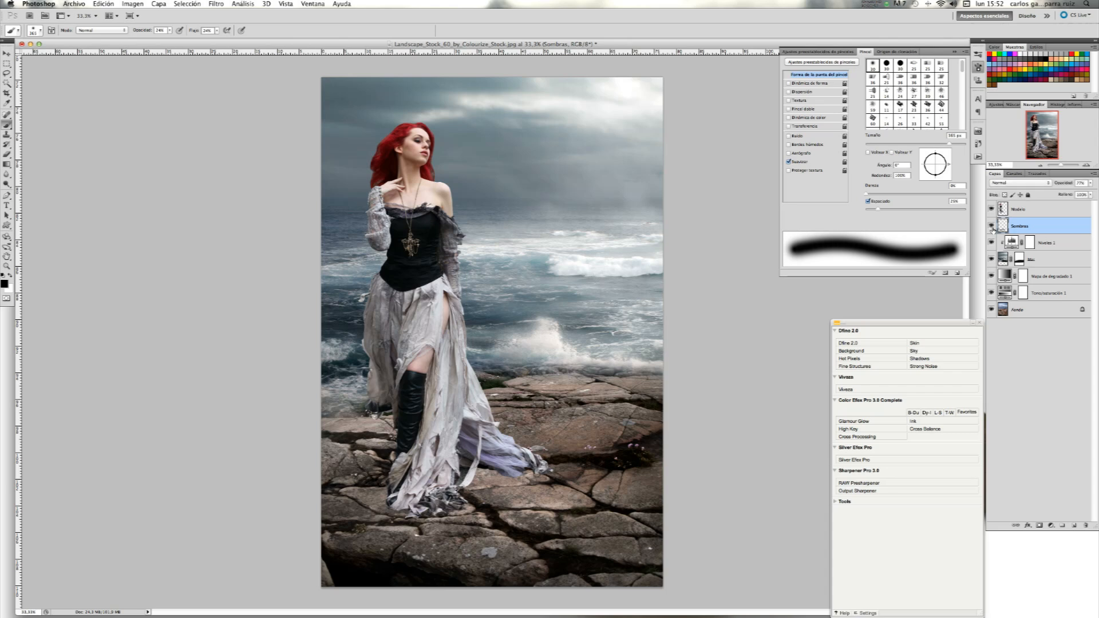
Remove the edge halos from the Modelo layer with Eliminar halos at a width of 30 pixels
left_click(1024, 213)
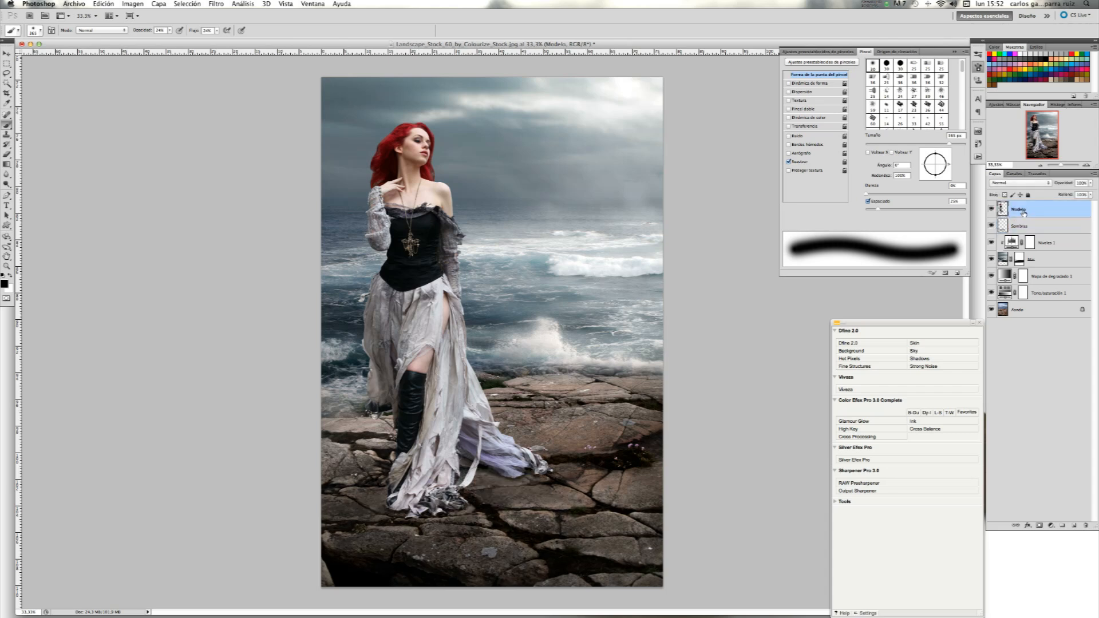
left_click(158, 4)
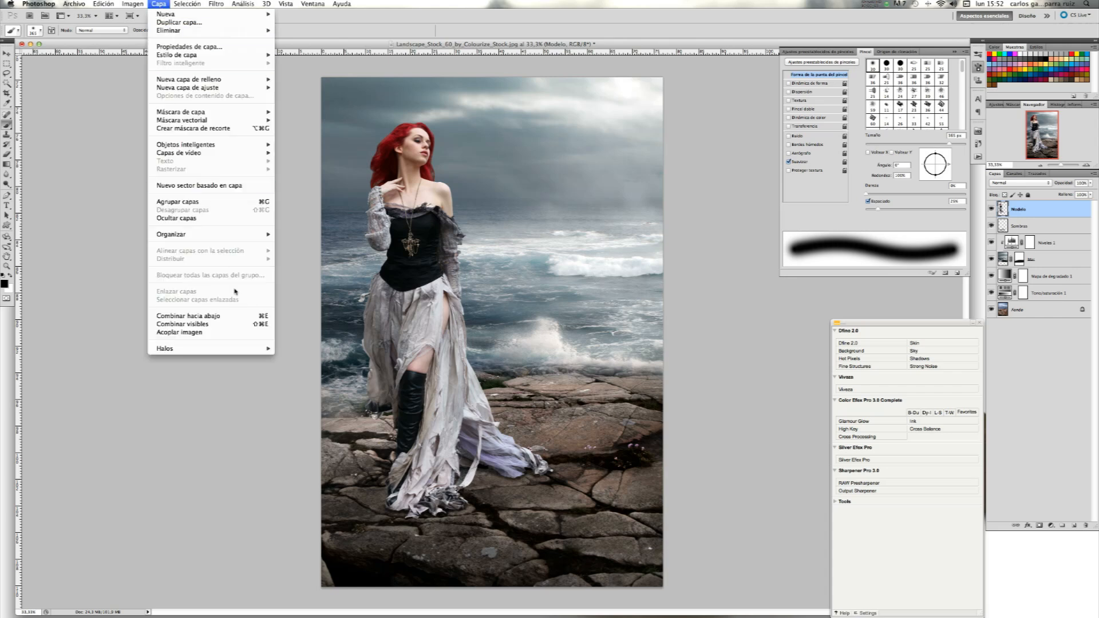
mouse_move(242, 351)
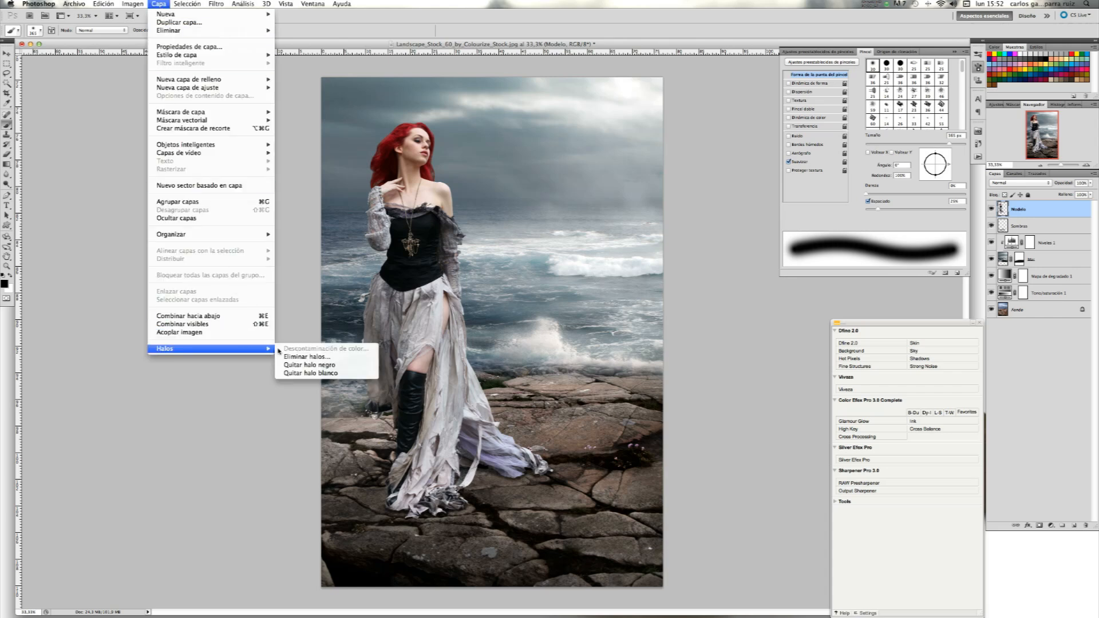
left_click(320, 358)
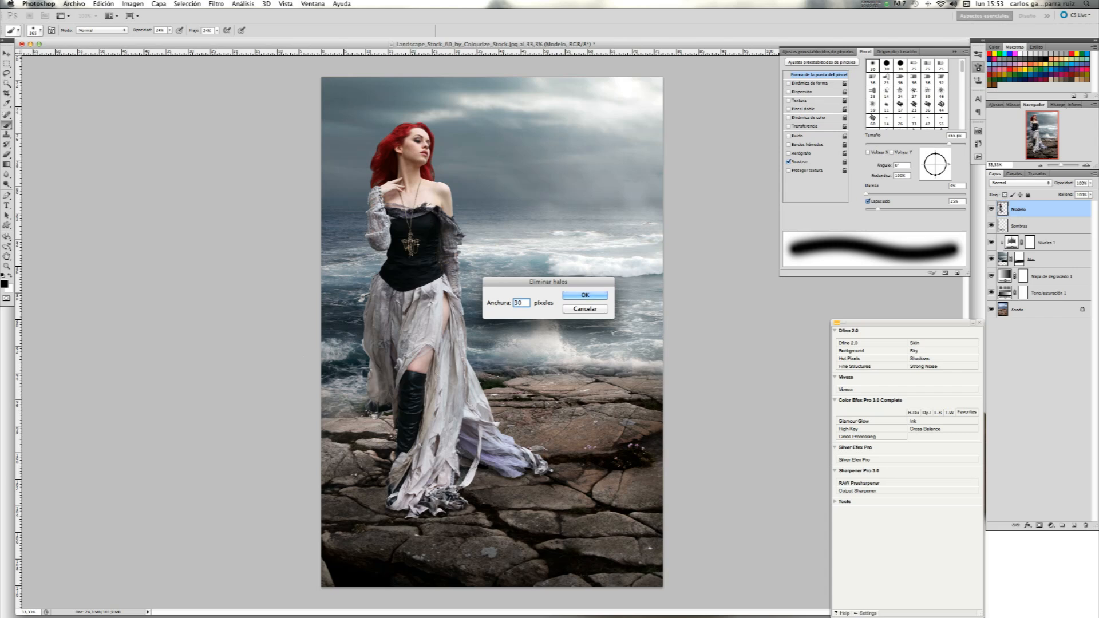
key("Return")
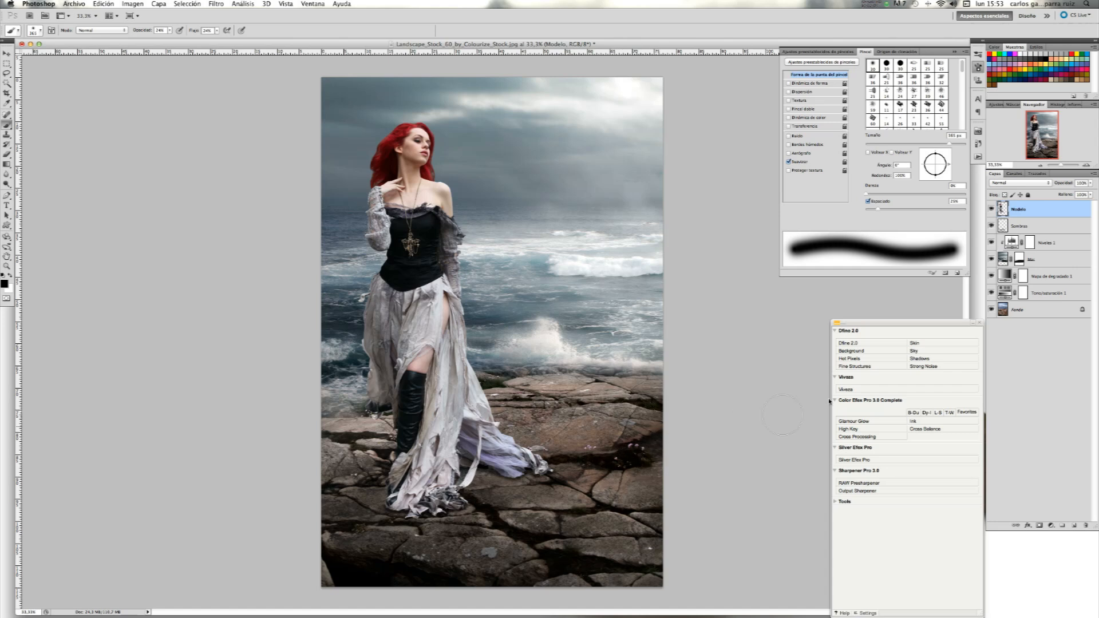
Check the Sombras layer hidden and shown, and create a new layer named Sombras 2 above Modelo
left_click(991, 225)
left_click(992, 226)
left_click(1075, 527)
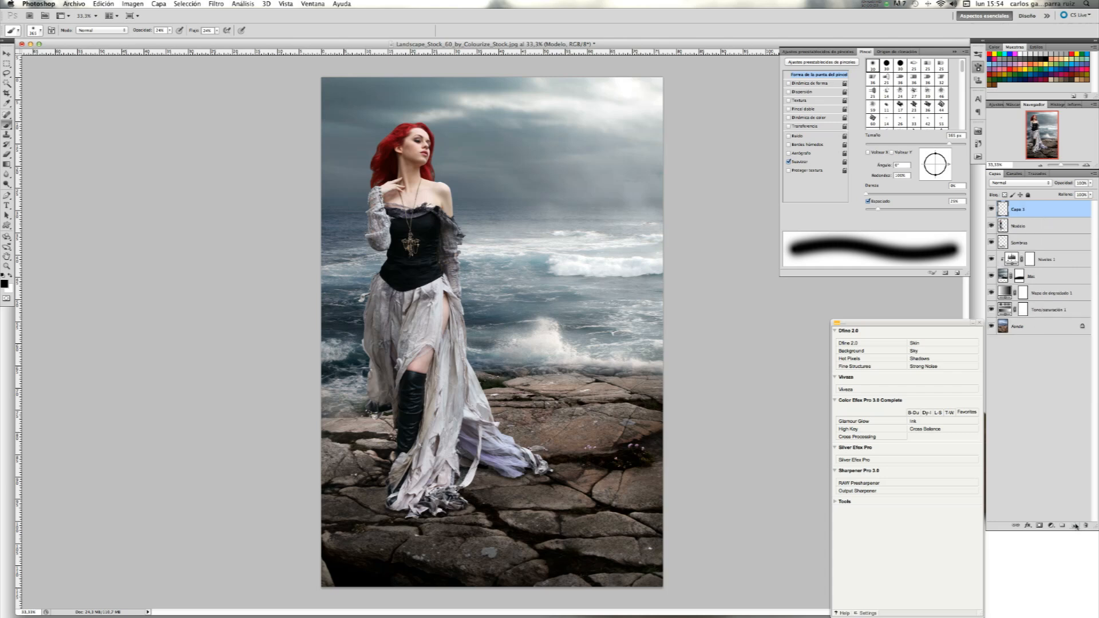
double_click(1018, 210)
type("sa")
key("Return")
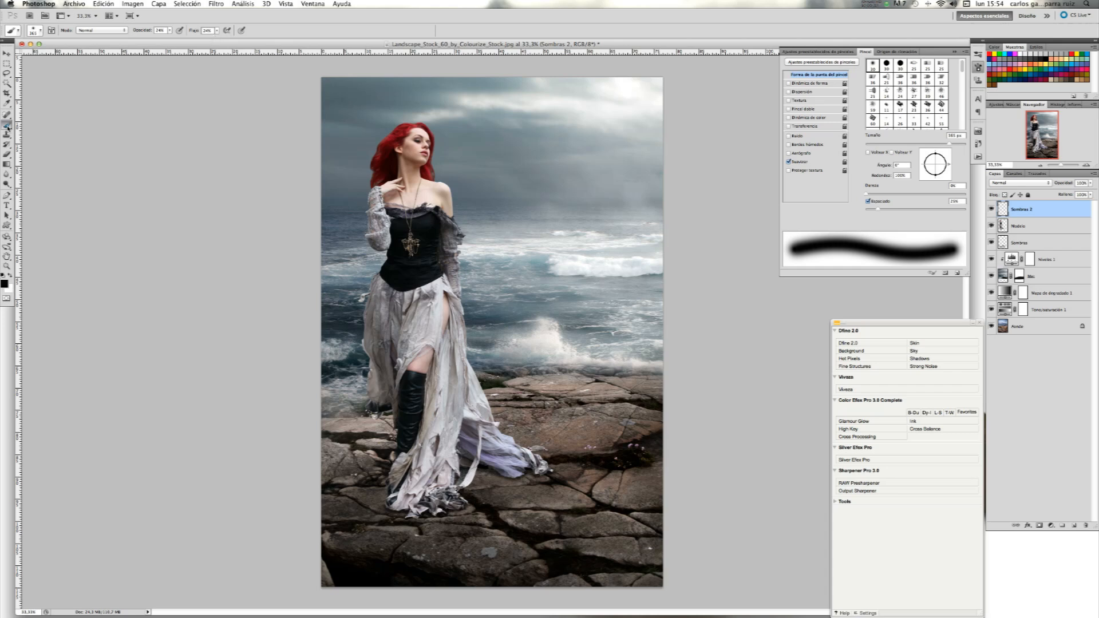
Paint soft contact shadows on Sombras 2 beneath the purple train and the hanging dress strips with a 51 px brush
left_click(1086, 165)
left_click(1087, 165)
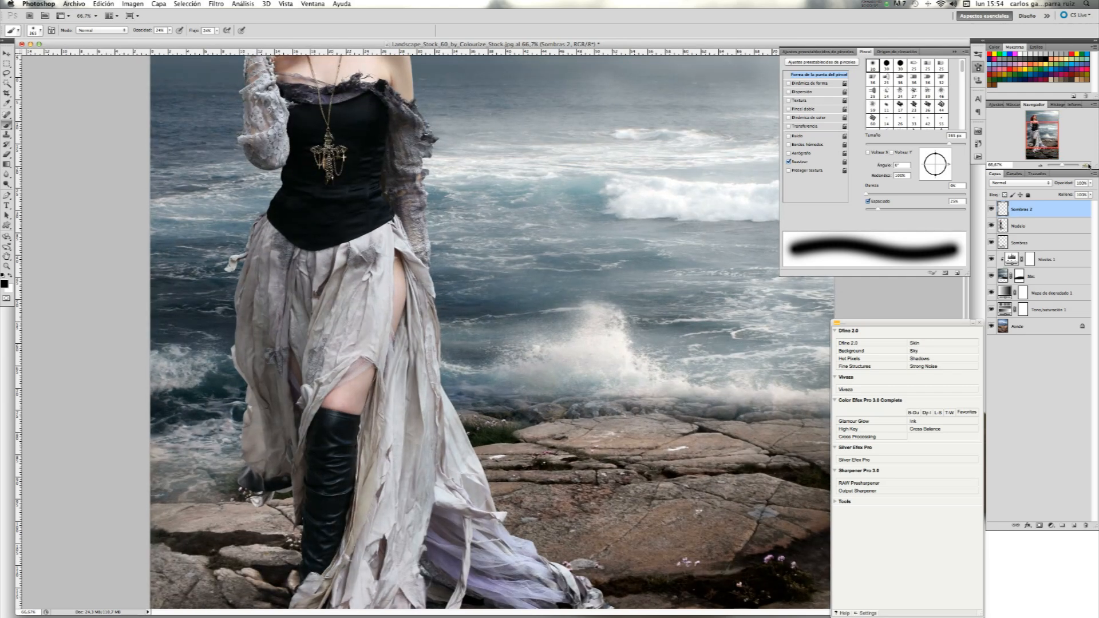
left_click(1087, 164)
left_click(1086, 165)
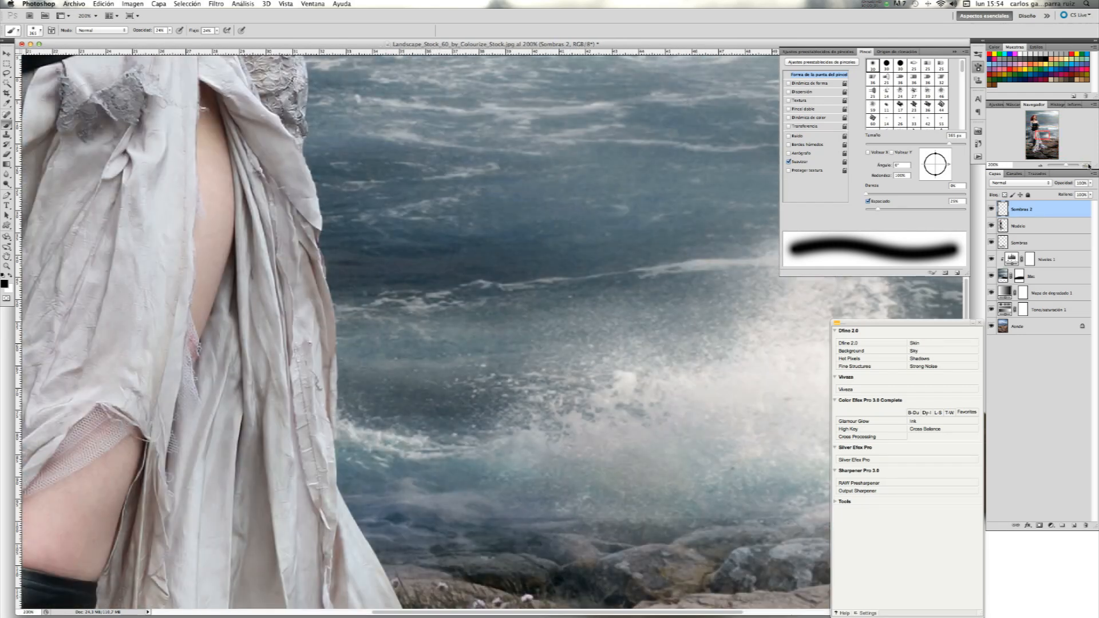
left_click_drag(1044, 137, 1041, 147)
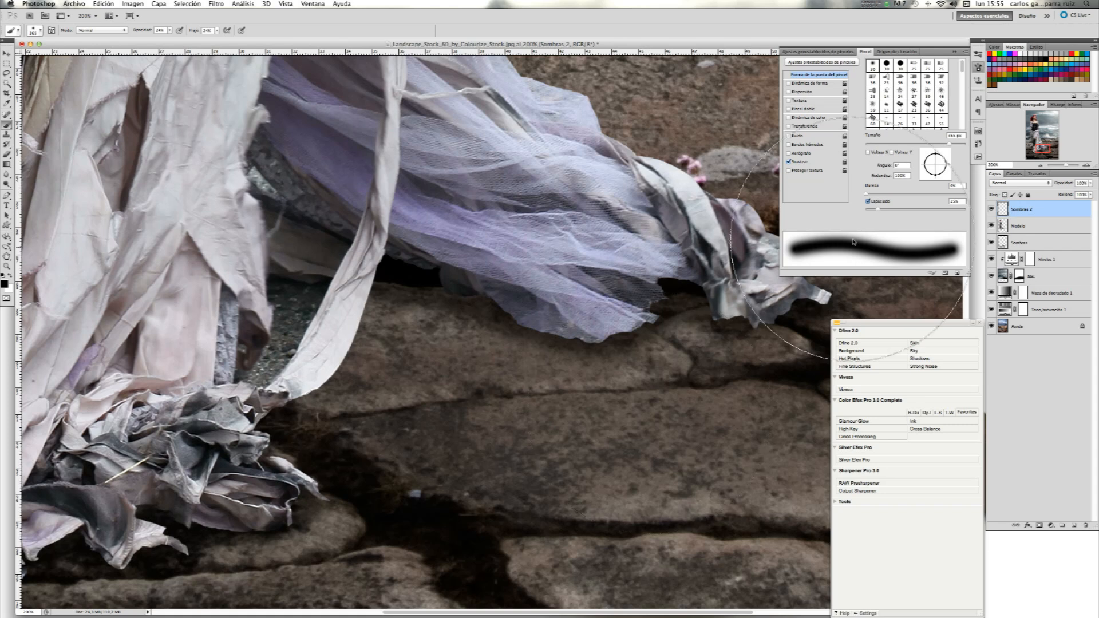
left_click_drag(904, 146, 899, 147)
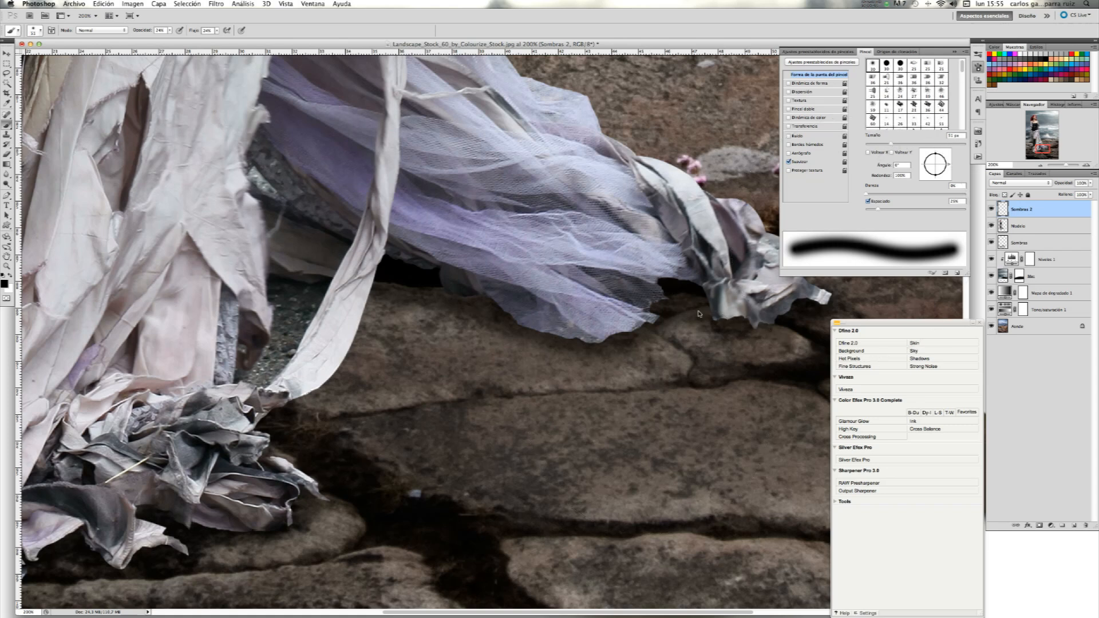
mouse_move(812, 303)
left_mouse_down()
mouse_move(729, 314)
mouse_move(658, 281)
mouse_move(632, 321)
mouse_move(563, 329)
mouse_move(518, 322)
mouse_move(403, 259)
mouse_move(407, 274)
mouse_move(381, 297)
mouse_move(362, 277)
mouse_move(335, 296)
mouse_move(273, 375)
mouse_move(262, 358)
left_mouse_up()
mouse_move(284, 297)
left_mouse_down()
mouse_move(320, 297)
mouse_move(265, 367)
left_mouse_up()
mouse_move(283, 315)
left_mouse_down()
mouse_move(278, 349)
mouse_move(251, 364)
mouse_move(290, 303)
mouse_move(305, 301)
mouse_move(252, 379)
mouse_move(280, 332)
mouse_move(282, 291)
mouse_move(322, 306)
mouse_move(366, 297)
mouse_move(323, 378)
mouse_move(311, 375)
mouse_move(248, 429)
mouse_move(246, 449)
mouse_move(300, 481)
mouse_move(309, 515)
mouse_move(213, 526)
mouse_move(129, 510)
mouse_move(171, 554)
mouse_move(100, 565)
mouse_move(57, 547)
mouse_move(34, 564)
left_mouse_up()
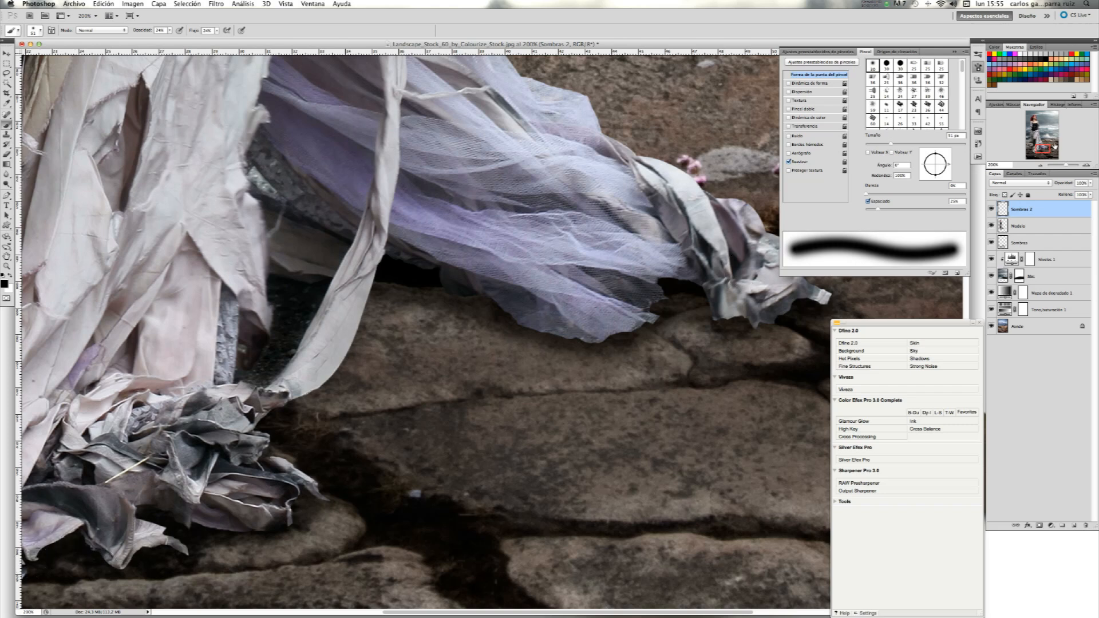
Paint dark contact shadows on Sombras 2 along the ragged front hem where it meets the rocks
left_click_drag(1038, 151, 1031, 154)
mouse_move(643, 342)
left_mouse_down()
mouse_move(523, 318)
mouse_move(630, 340)
mouse_move(565, 330)
mouse_move(624, 345)
mouse_move(569, 337)
mouse_move(591, 345)
mouse_move(530, 323)
mouse_move(557, 372)
mouse_move(531, 369)
mouse_move(548, 362)
mouse_move(486, 375)
mouse_move(445, 352)
mouse_move(403, 395)
mouse_move(338, 391)
mouse_move(380, 405)
mouse_move(297, 386)
mouse_move(332, 349)
mouse_move(225, 339)
mouse_move(217, 325)
mouse_move(286, 346)
mouse_move(271, 348)
mouse_move(395, 367)
mouse_move(313, 393)
mouse_move(293, 385)
mouse_move(345, 397)
mouse_move(423, 389)
mouse_move(327, 384)
mouse_move(372, 386)
left_mouse_up()
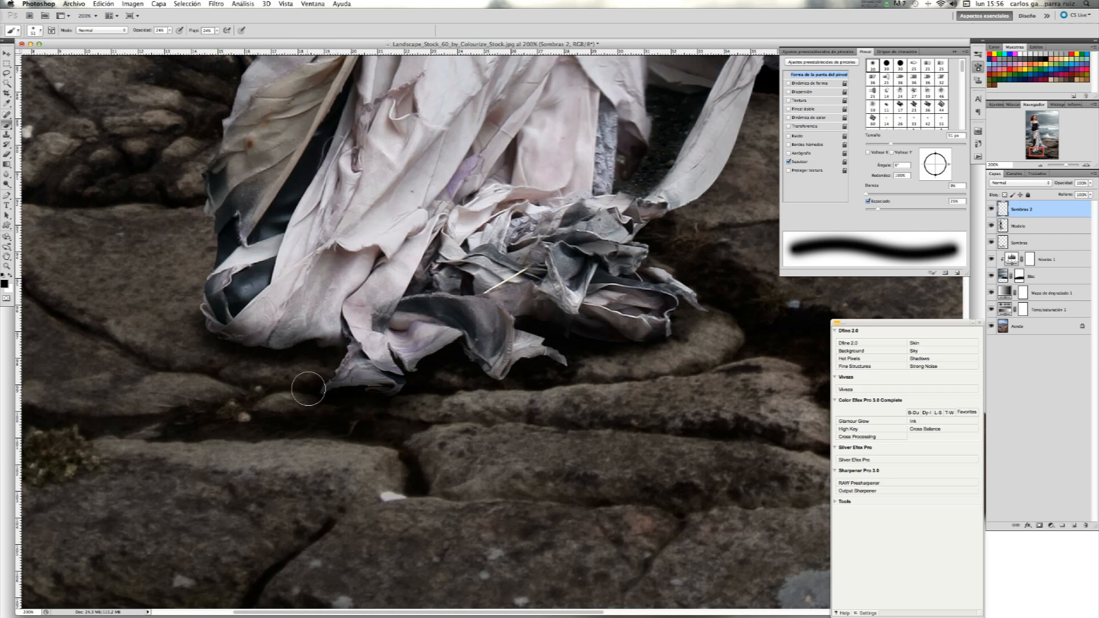
mouse_move(502, 376)
left_mouse_down()
mouse_move(570, 359)
mouse_move(552, 323)
mouse_move(529, 318)
mouse_move(639, 340)
left_mouse_up()
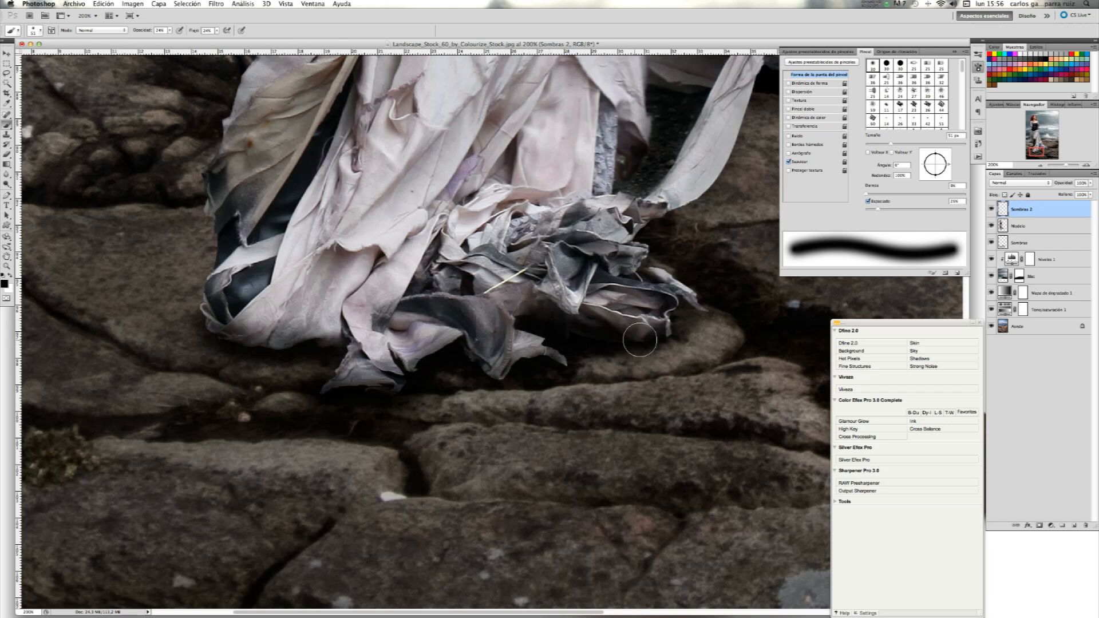
mouse_move(634, 245)
left_mouse_down()
mouse_move(735, 319)
mouse_move(645, 257)
mouse_move(692, 299)
mouse_move(648, 332)
left_mouse_up()
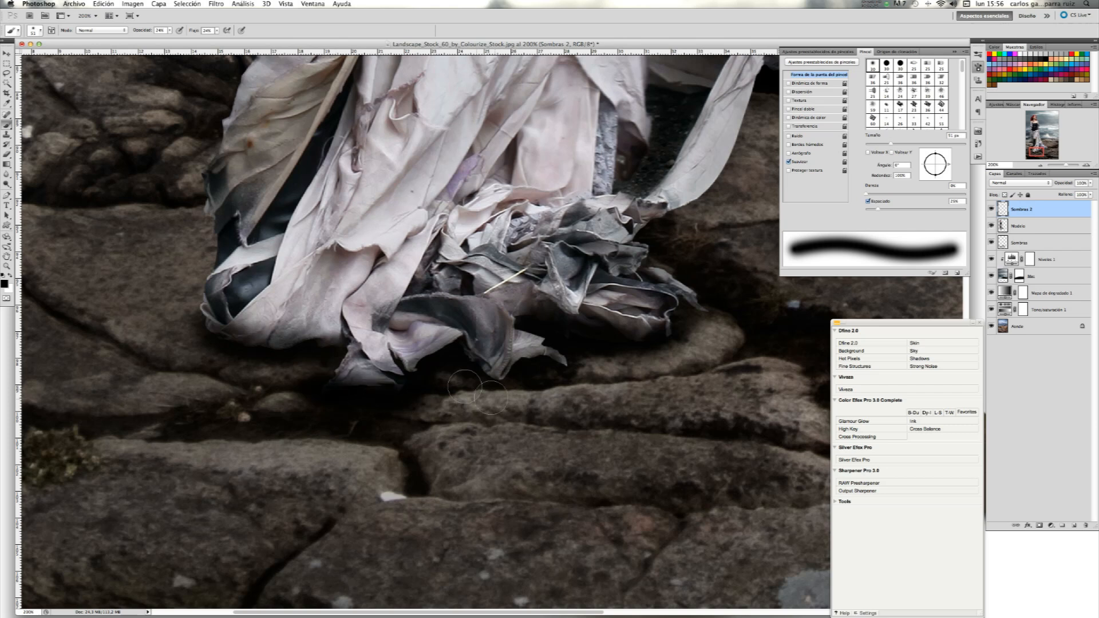
left_click_drag(493, 383, 482, 387)
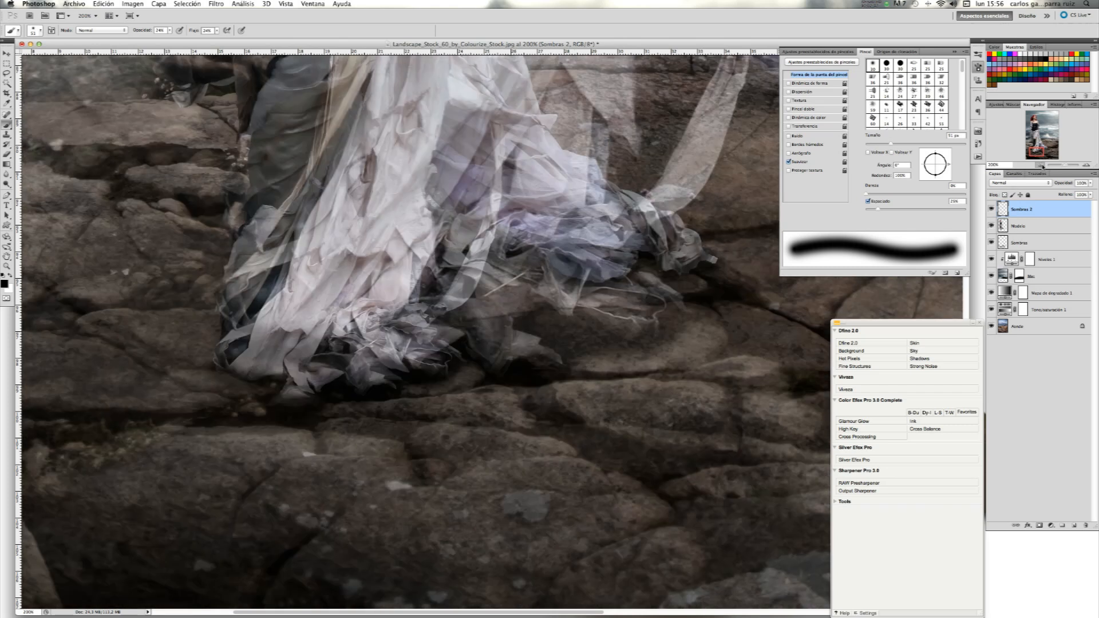
Try a reduced opacity on the Sombras 2 layer and compare the dress area with the layer hidden and shown
left_click(1041, 166)
left_click(1041, 165)
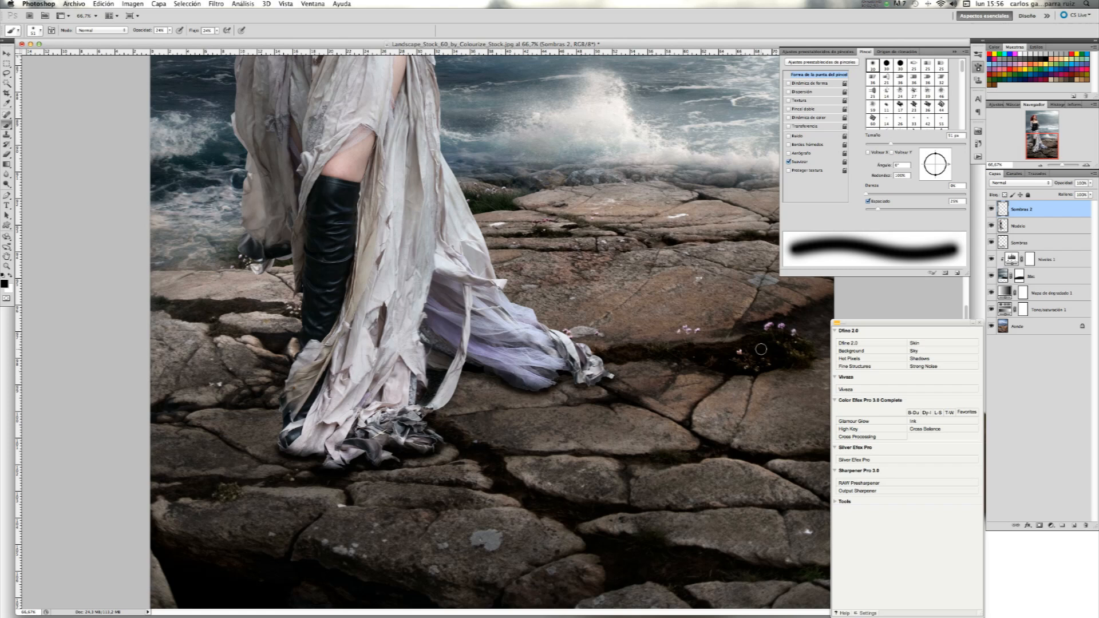
left_click(1091, 183)
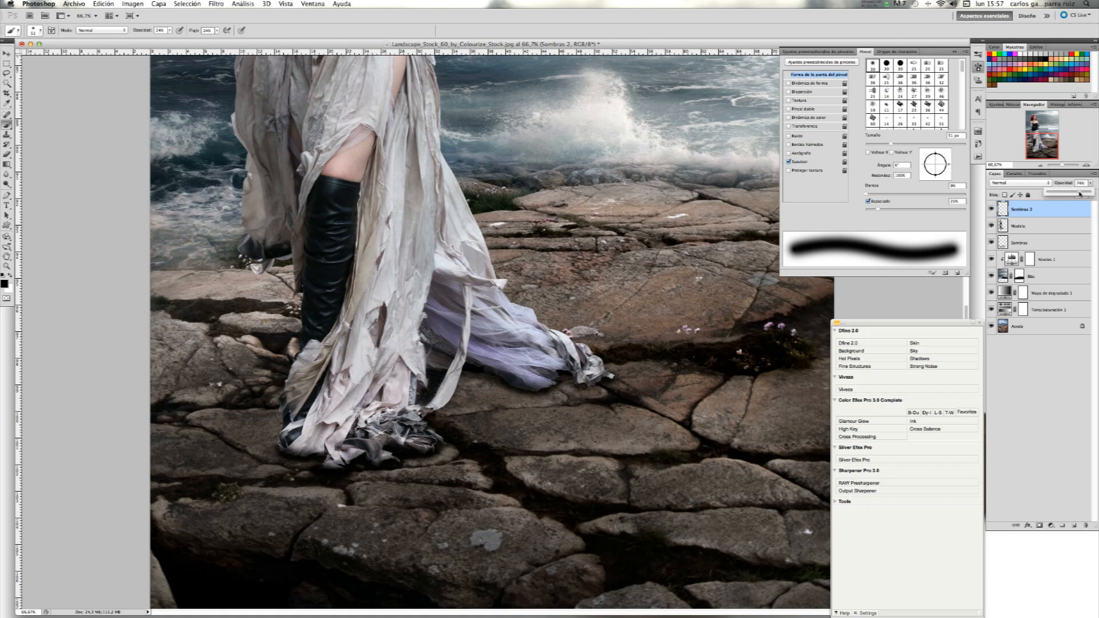
left_click_drag(1080, 194, 1080, 195)
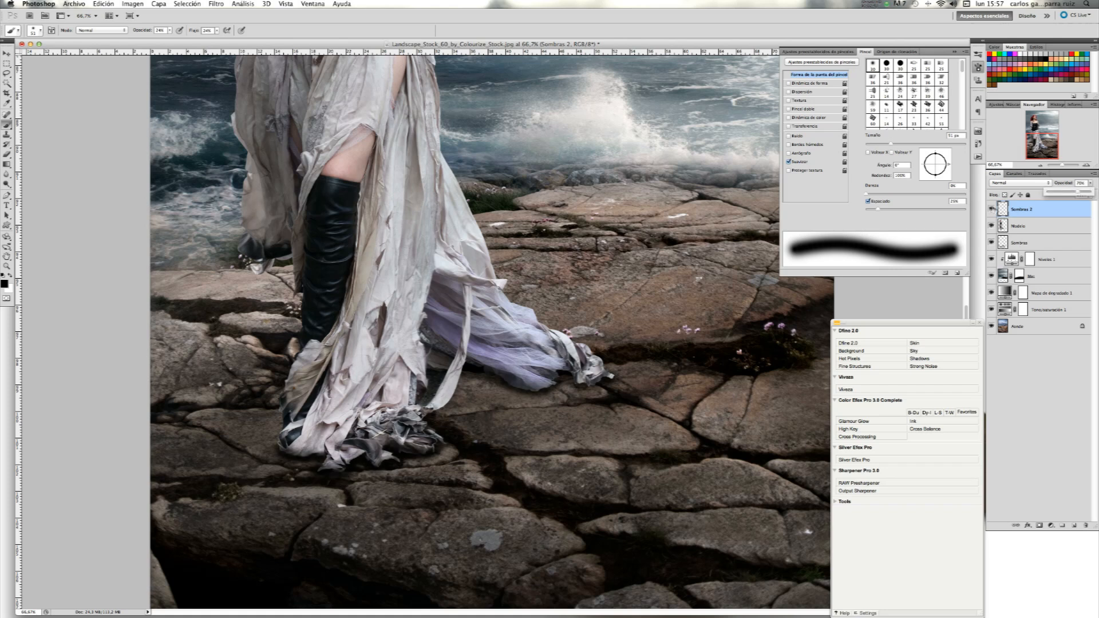
left_click(992, 209)
left_click(991, 209)
left_click(992, 209)
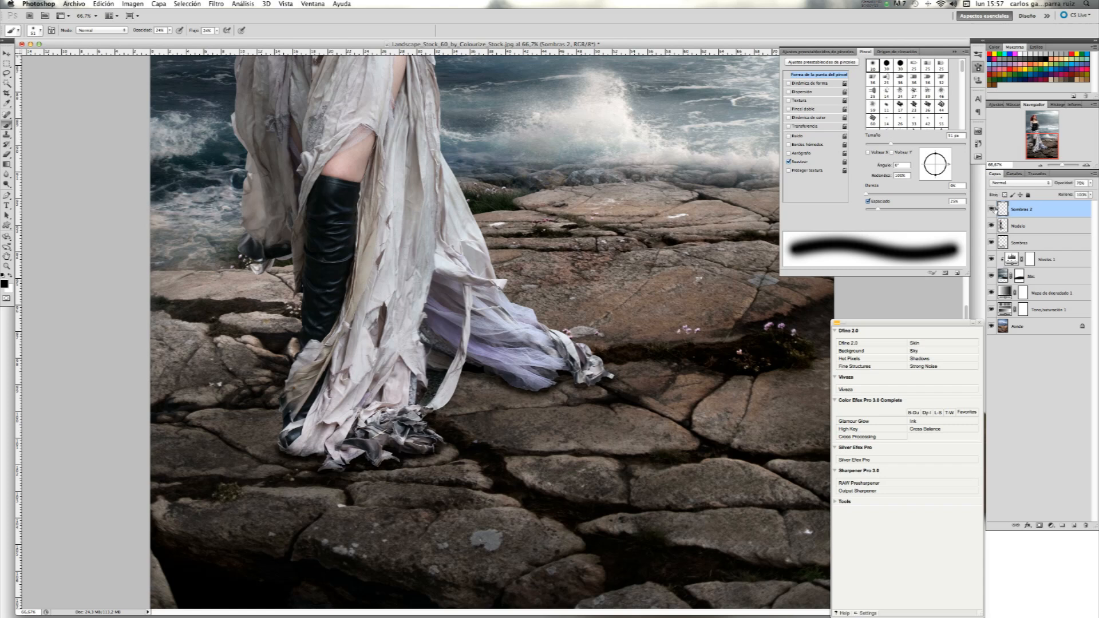
left_click(992, 209)
left_click(992, 209)
Readjust the opacity of the Sombras 2 layer to a higher value and compare the image with it hidden and shown
left_click(1090, 183)
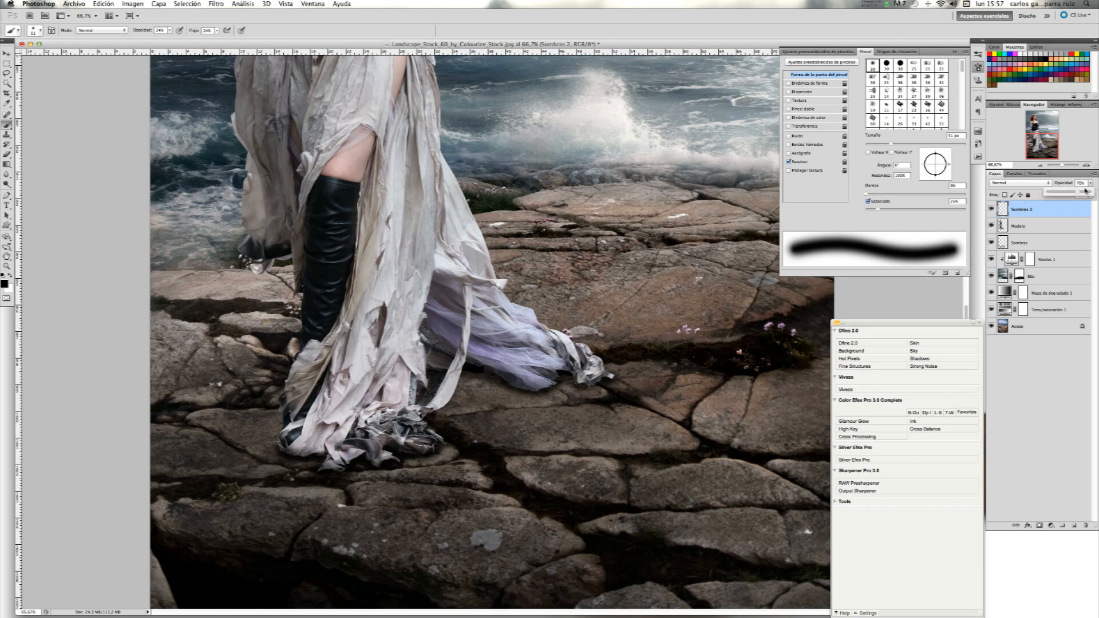
left_click(992, 209)
left_click(993, 210)
left_click(993, 209)
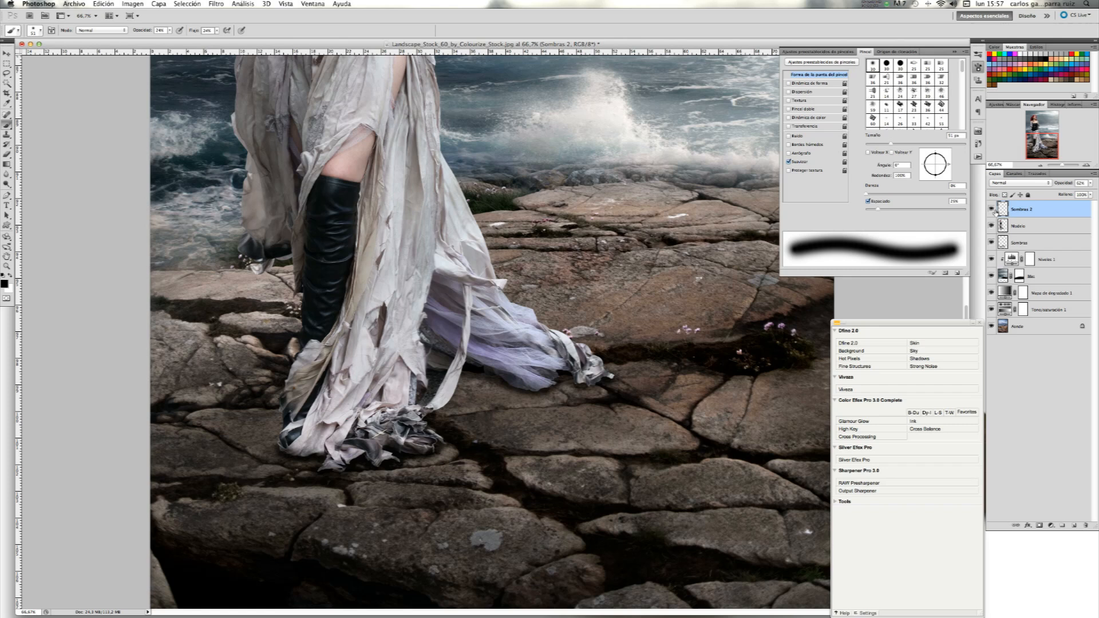
left_click(993, 210)
left_click(993, 209)
Add a layer mask to the Modelo layer, with the woman's head and hair in close view
mouse_move(1045, 150)
left_mouse_down()
mouse_move(1046, 130)
mouse_move(1046, 141)
left_mouse_up()
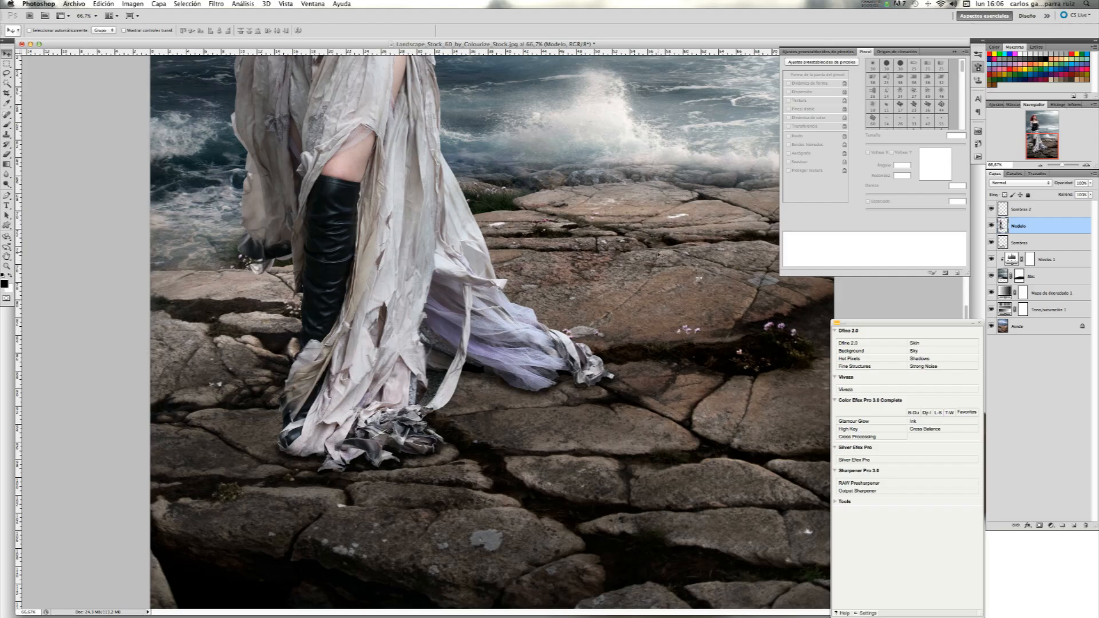
left_click_drag(1042, 147, 1042, 123)
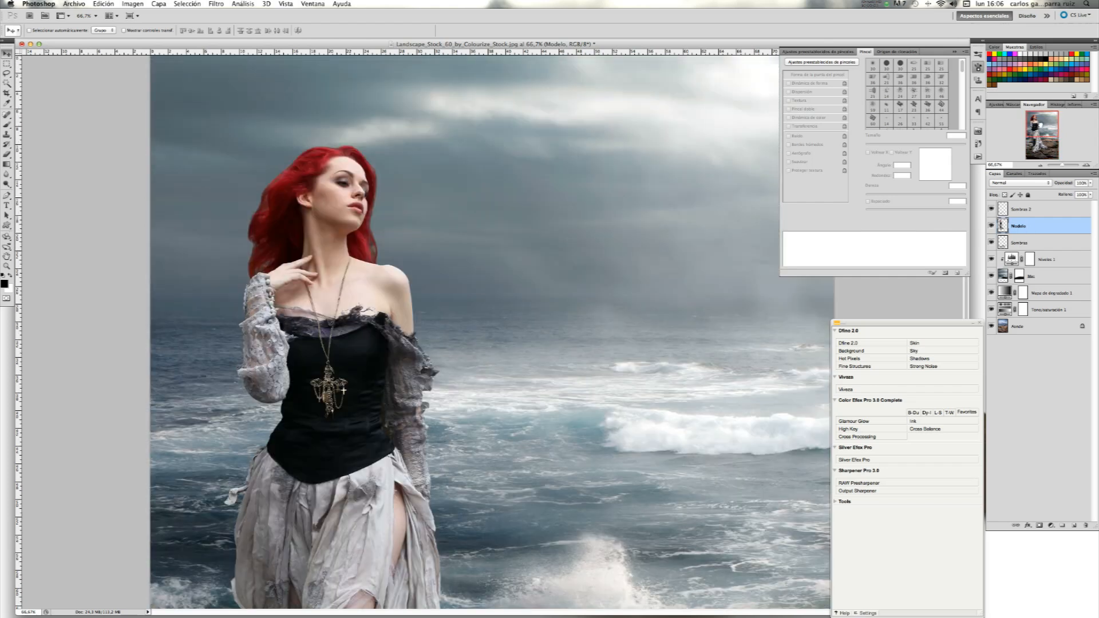
left_click(1086, 165)
left_click(1085, 165)
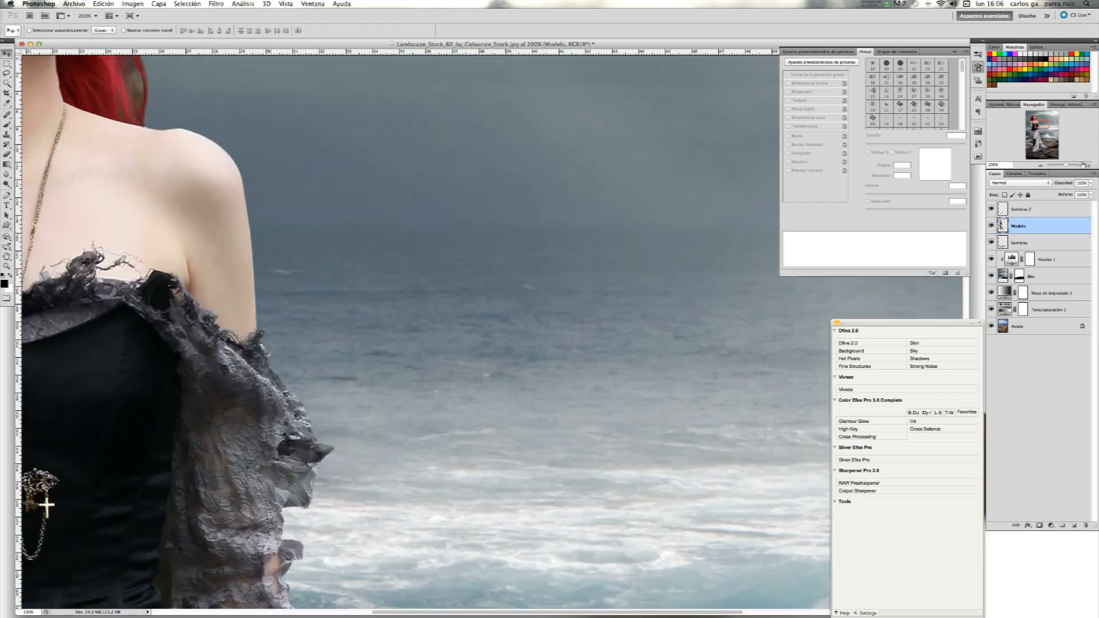
left_click_drag(1042, 121, 1035, 117)
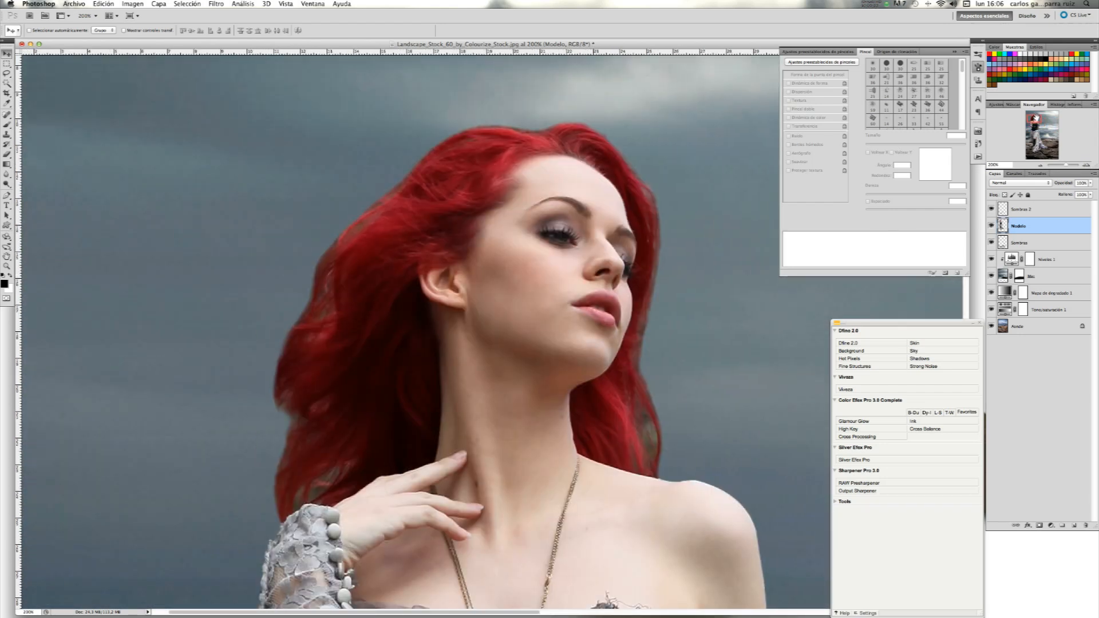
left_click(1039, 526)
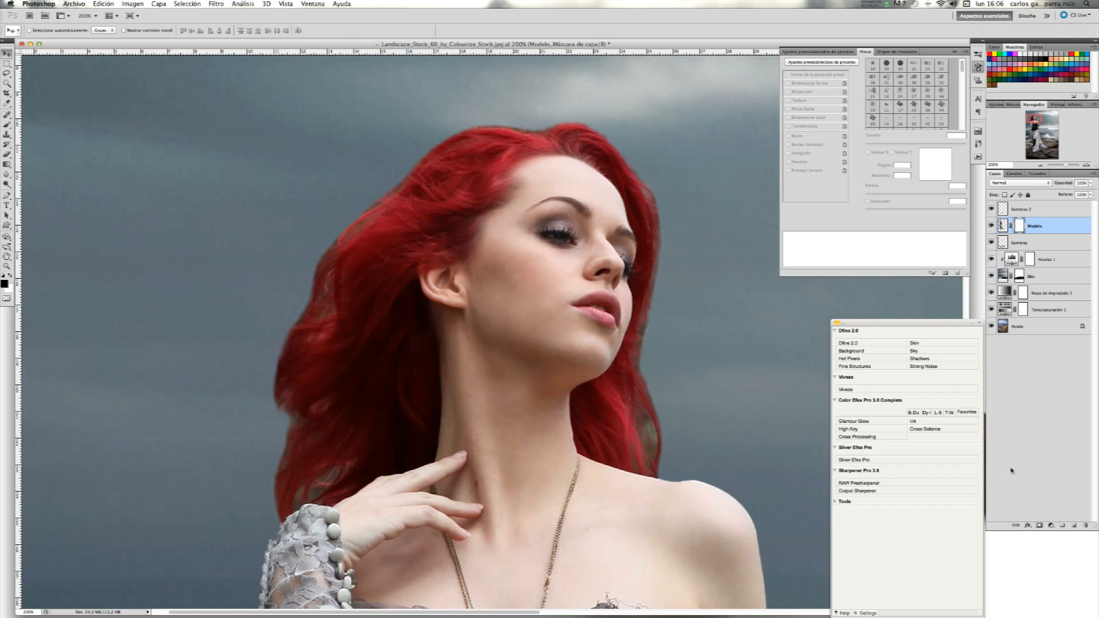
Mask out the outer hair behind the woman's neck with a 51 px black brush at 100% opacity and increased flow
left_click(7, 124)
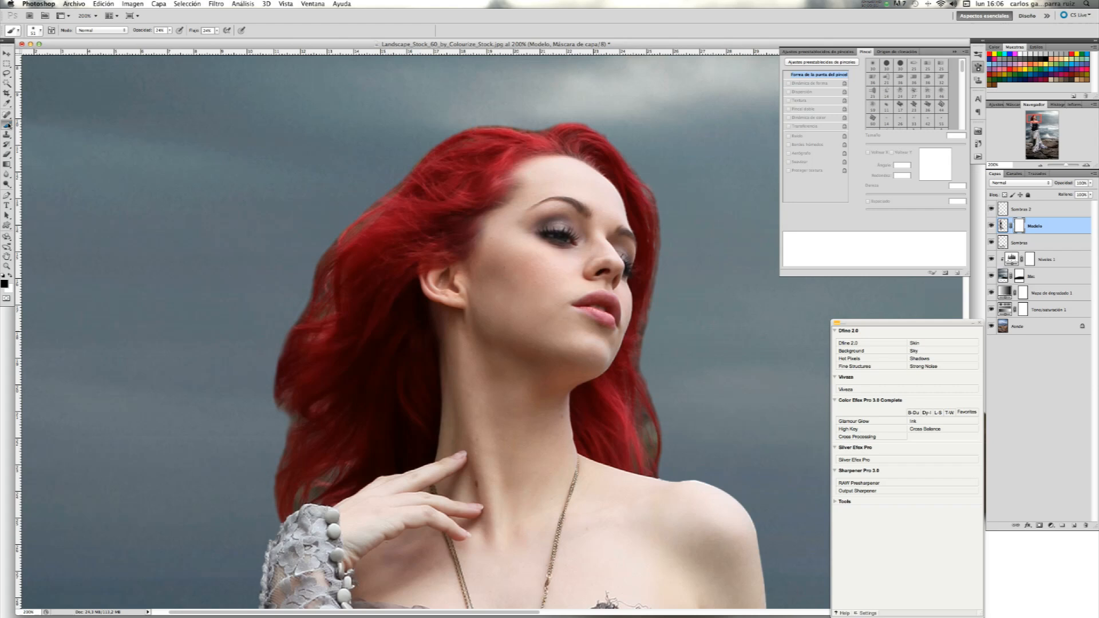
left_click(170, 31)
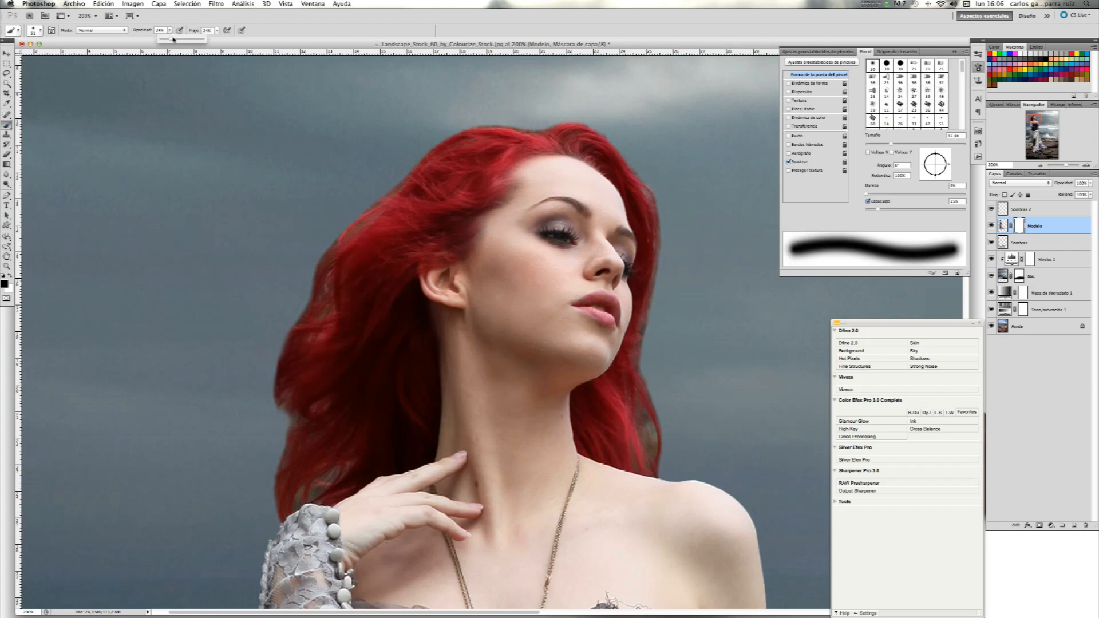
left_click(216, 31)
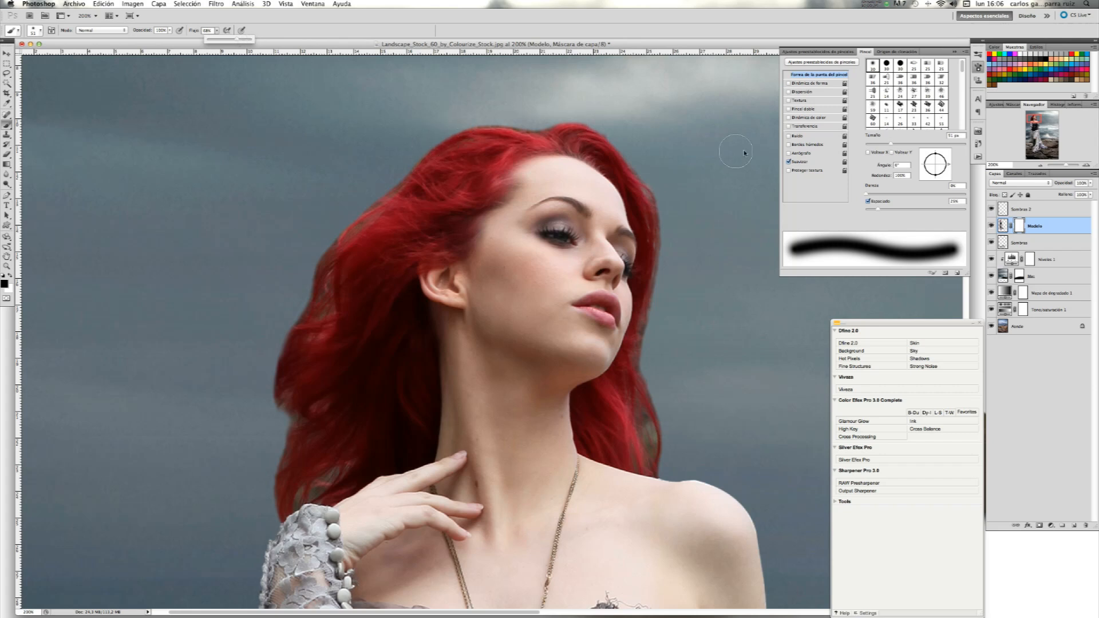
left_click(344, 224)
mouse_move(344, 228)
left_mouse_down()
mouse_move(327, 268)
mouse_move(321, 341)
mouse_move(329, 334)
mouse_move(307, 390)
mouse_move(281, 397)
mouse_move(290, 320)
mouse_move(309, 435)
mouse_move(288, 449)
mouse_move(270, 511)
mouse_move(334, 440)
mouse_move(355, 312)
mouse_move(331, 422)
mouse_move(344, 416)
mouse_move(340, 464)
mouse_move(318, 453)
left_mouse_up()
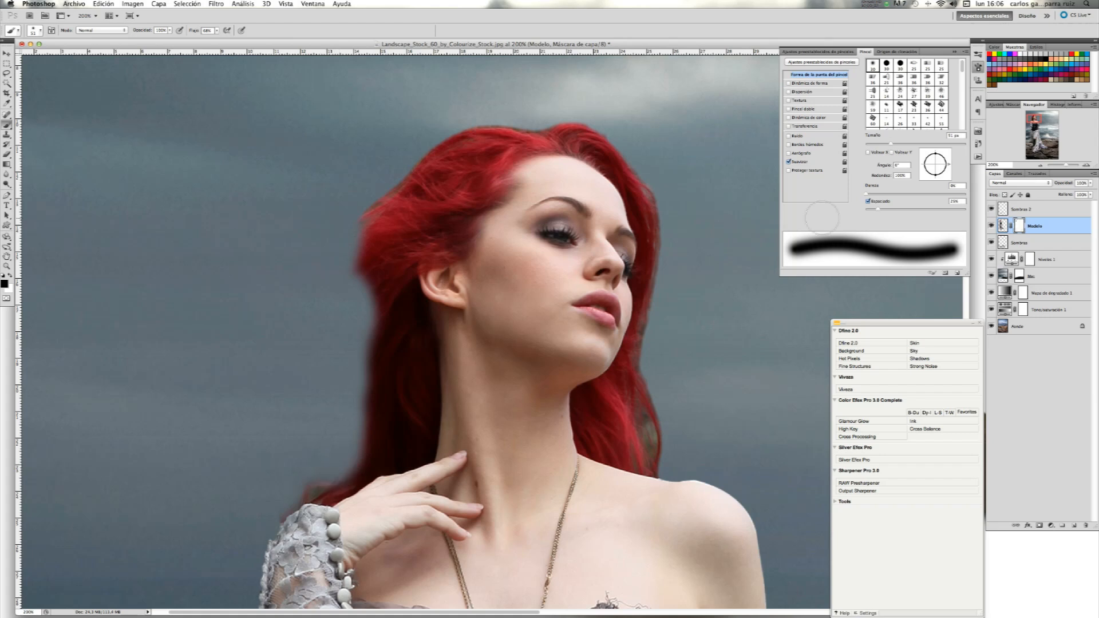
Refine the masked hair outline above the hand and along the back of the head with a 22 px brush
left_click_drag(881, 148, 875, 145)
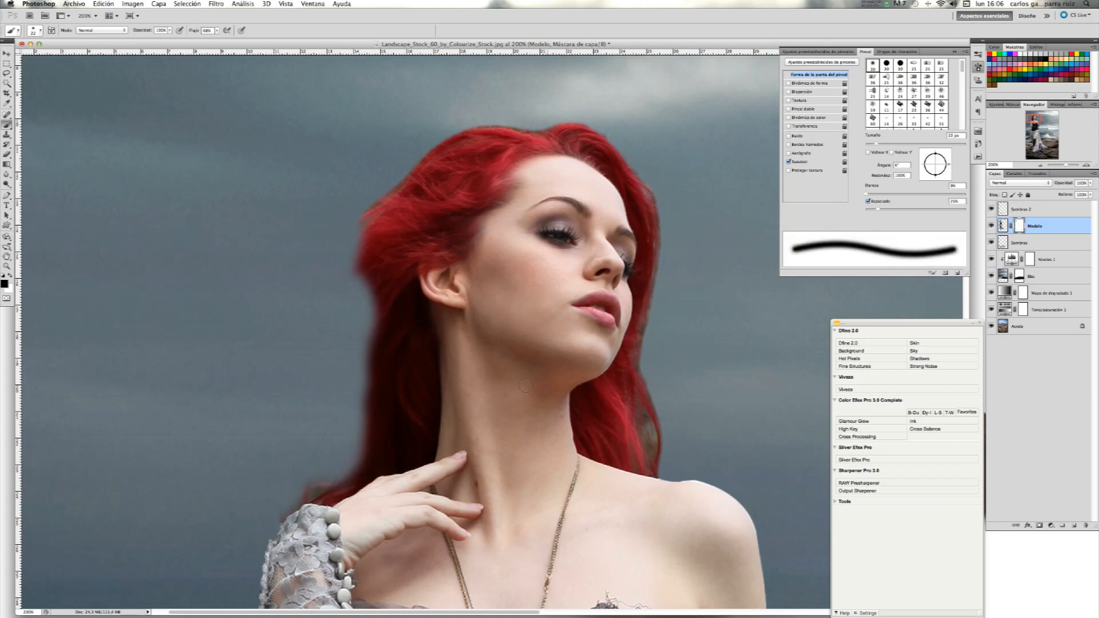
left_click_drag(323, 476, 290, 500)
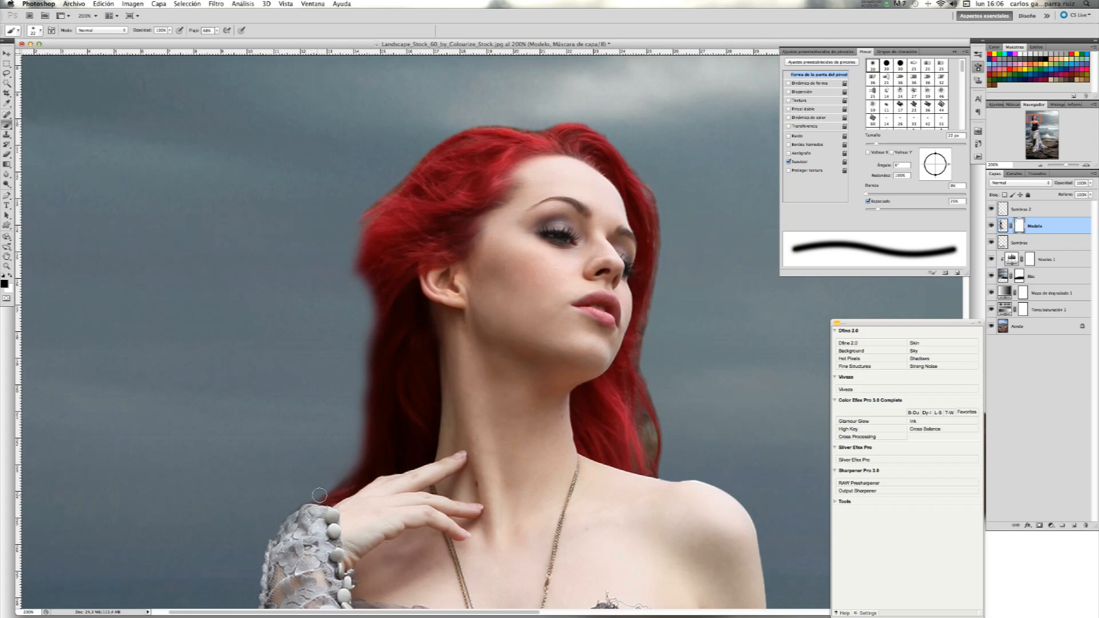
mouse_move(323, 496)
left_mouse_down()
mouse_move(357, 478)
mouse_move(314, 496)
mouse_move(352, 481)
mouse_move(357, 427)
mouse_move(350, 321)
mouse_move(347, 345)
mouse_move(325, 296)
mouse_move(334, 255)
mouse_move(347, 221)
mouse_move(358, 222)
mouse_move(354, 256)
mouse_move(369, 213)
mouse_move(356, 255)
mouse_move(397, 175)
mouse_move(370, 254)
mouse_move(355, 468)
left_mouse_up()
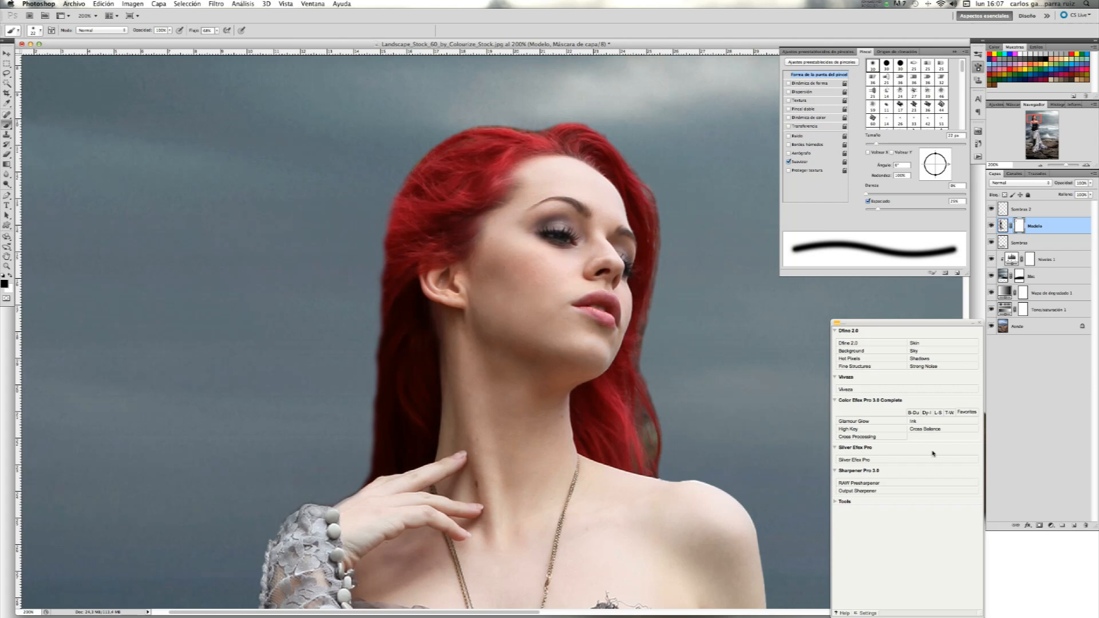
Open hair stocks.psd from the FOTOMONTAJE CHICA GOTICA folder and float its window so the montage stays visible behind it
mouse_move(1010, 588)
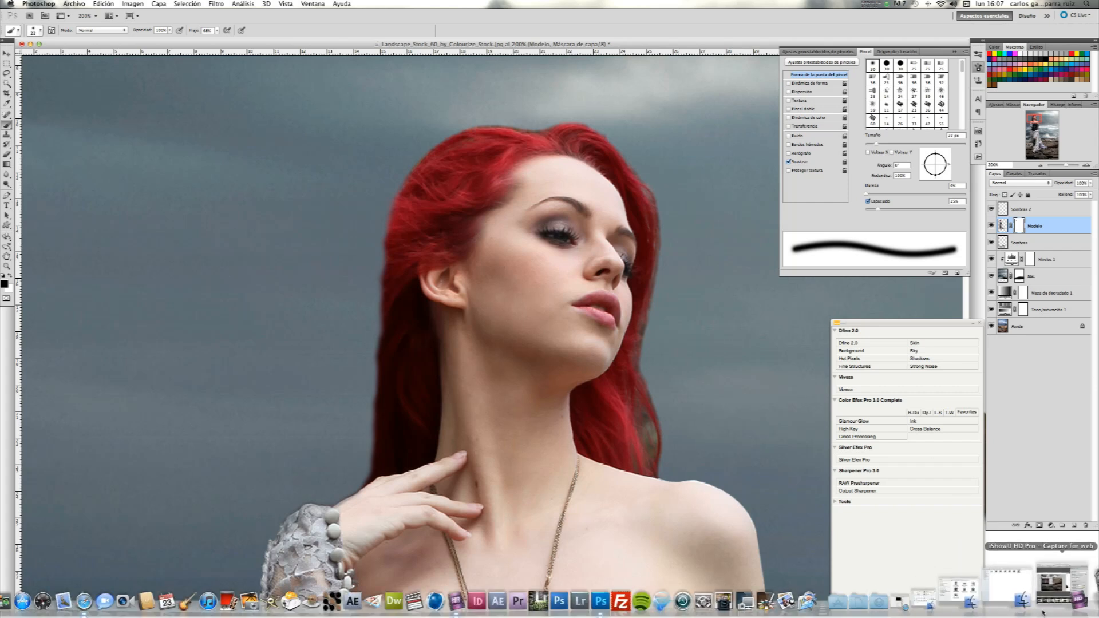
left_click(1010, 587)
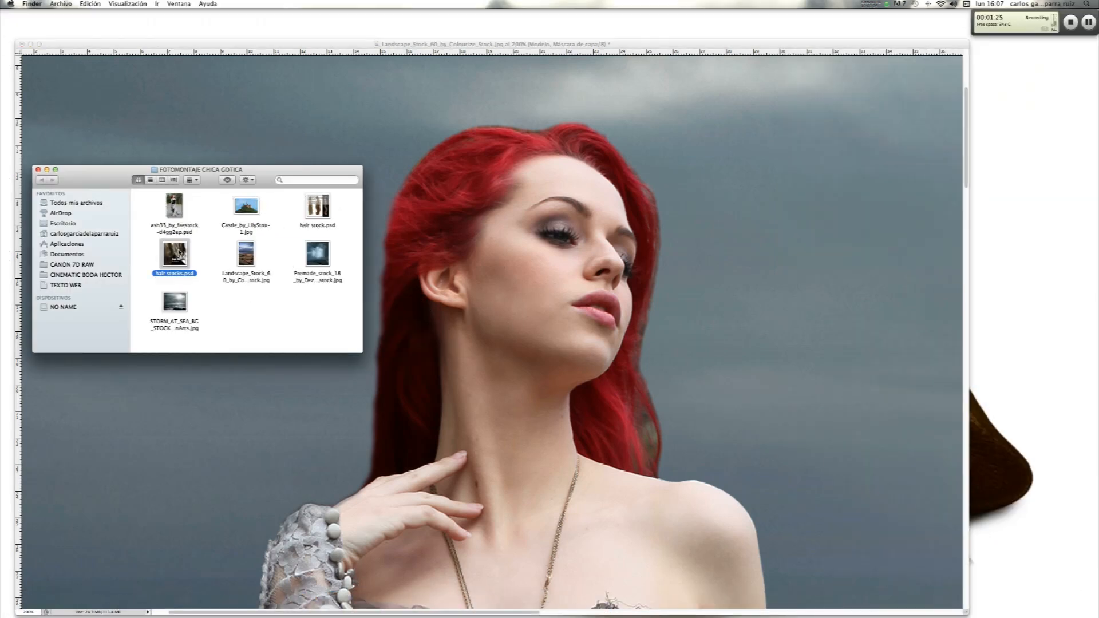
double_click(179, 251)
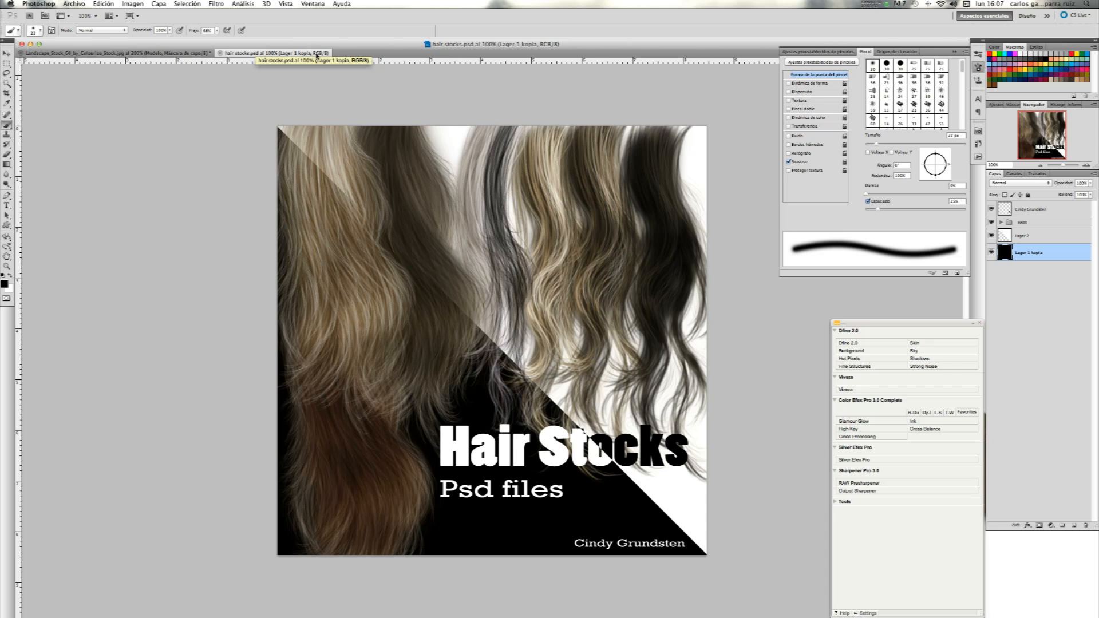
left_click_drag(317, 55, 424, 88)
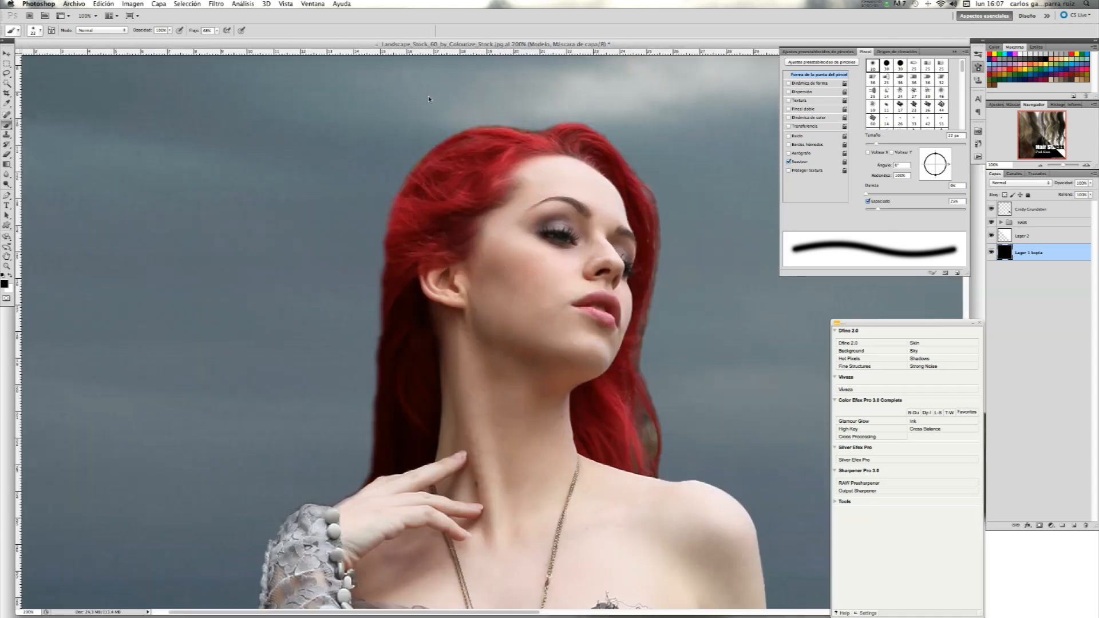
left_click_drag(385, 48, 563, 173)
Copy the BROWN-RED layer from the HAIR group into the landscape montage, accepting the color profile conversion
left_click(999, 223)
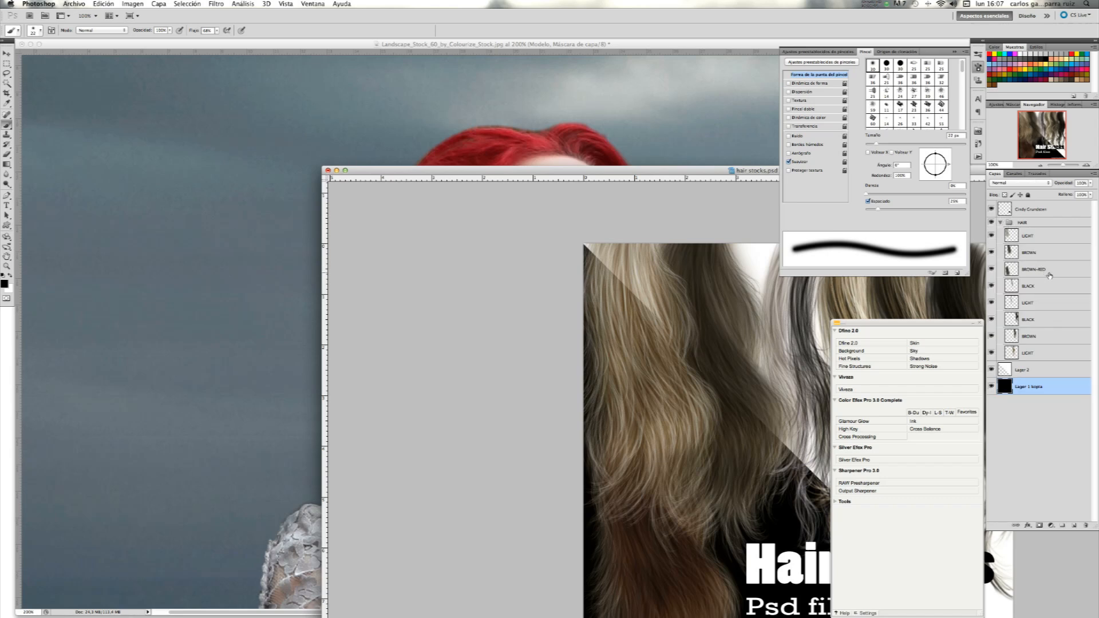
left_click_drag(1048, 274, 277, 282)
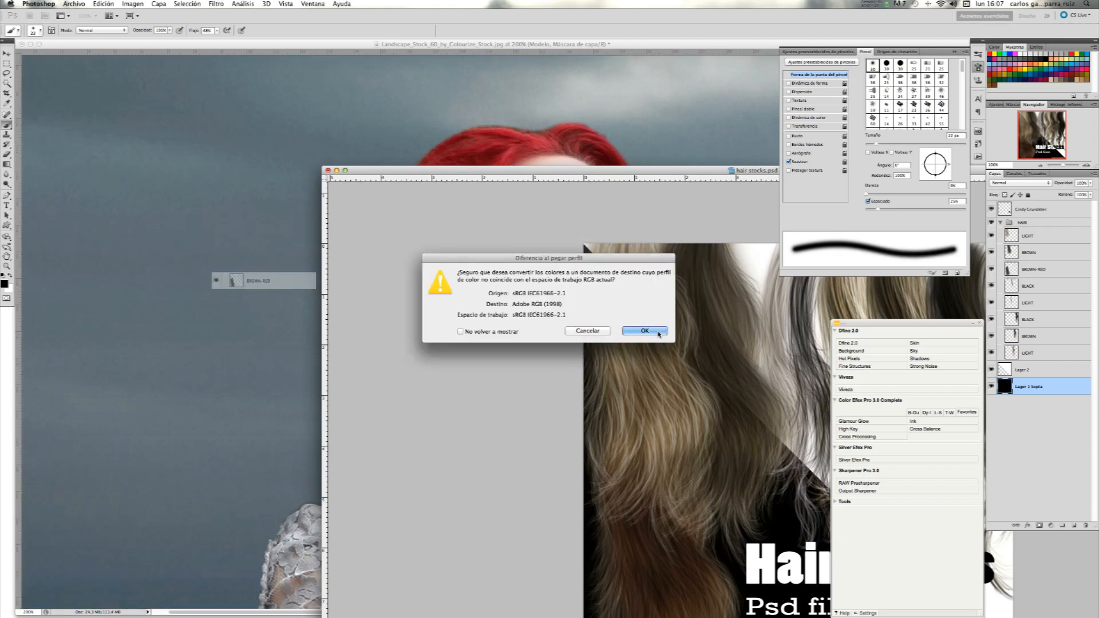
left_click(645, 331)
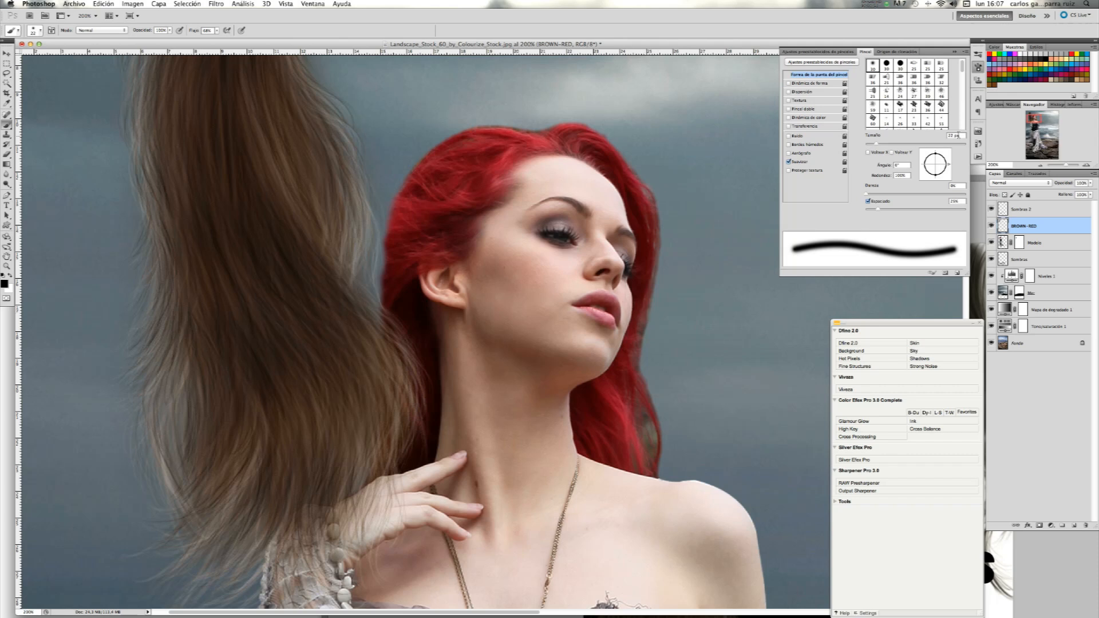
Place the brown hair over the back of the woman's head, scaled to about 75% and tilted slightly clockwise
left_click(1040, 166)
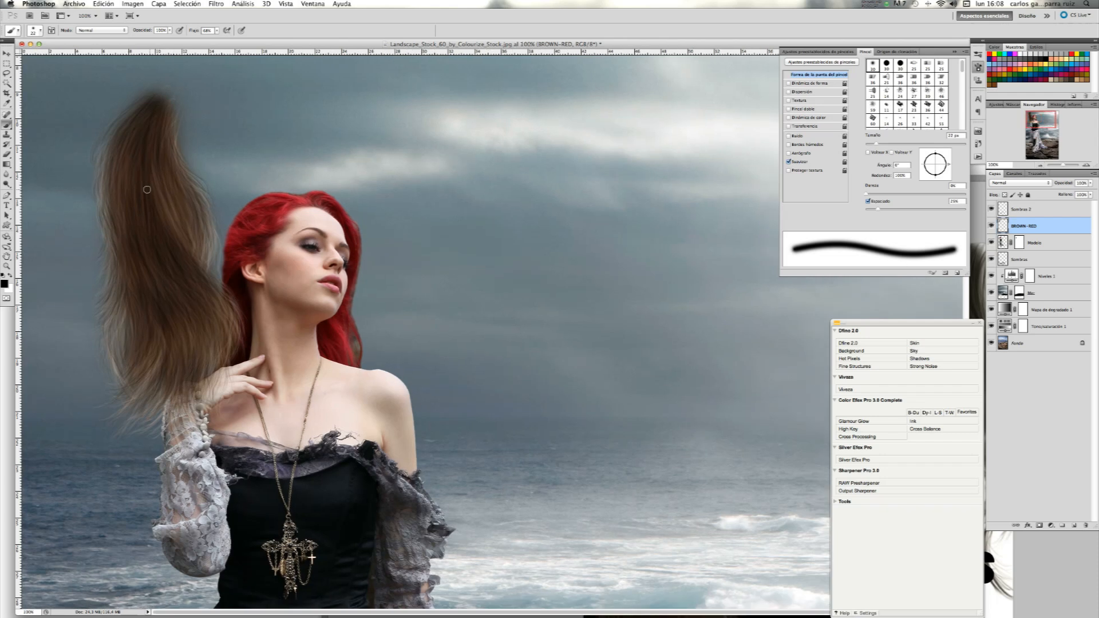
left_click(7, 55)
left_click_drag(151, 255, 251, 355)
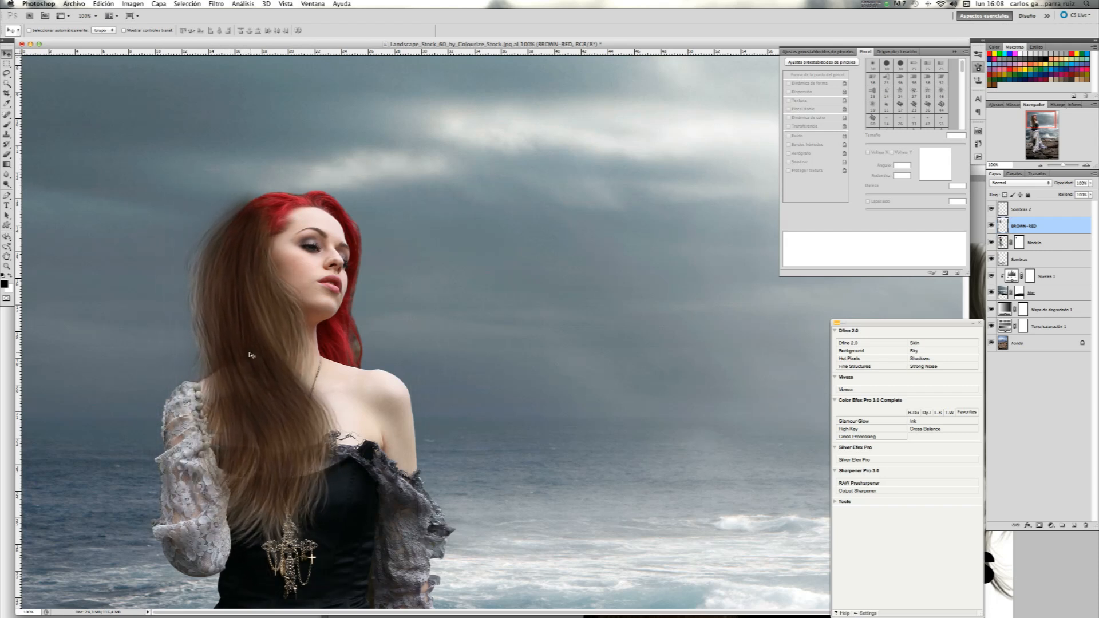
key("super+t")
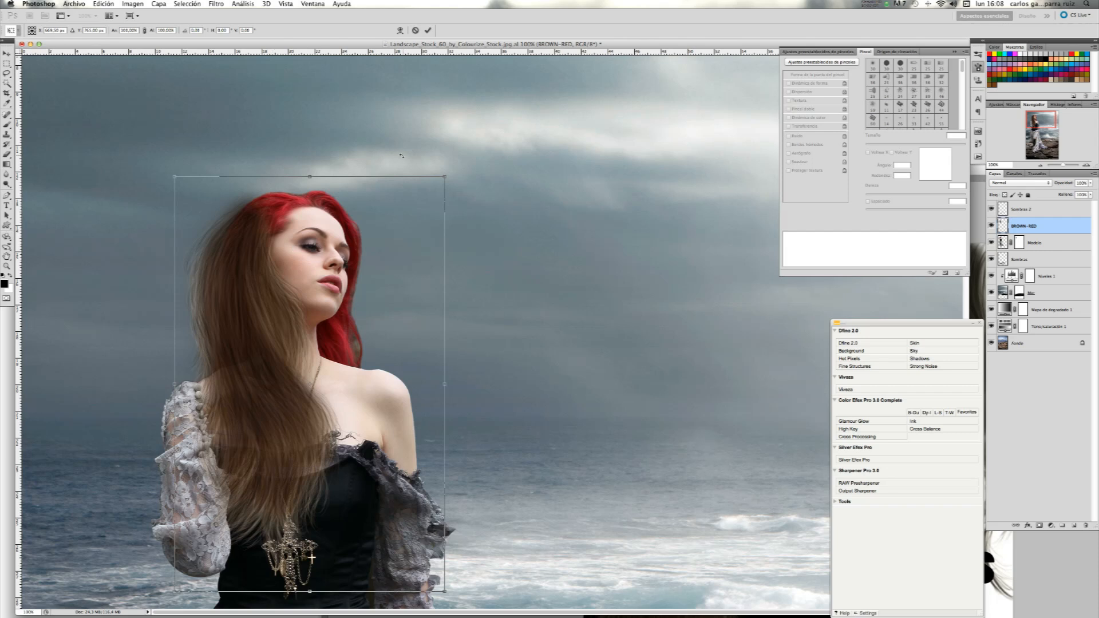
left_click_drag(447, 178, 392, 266)
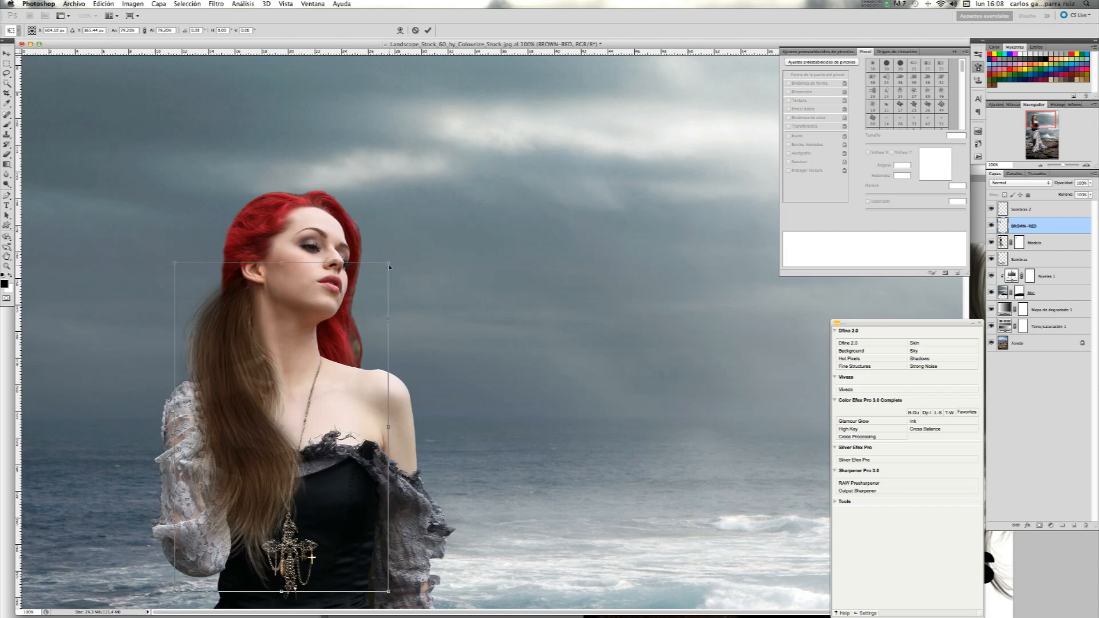
left_click_drag(388, 264, 396, 301)
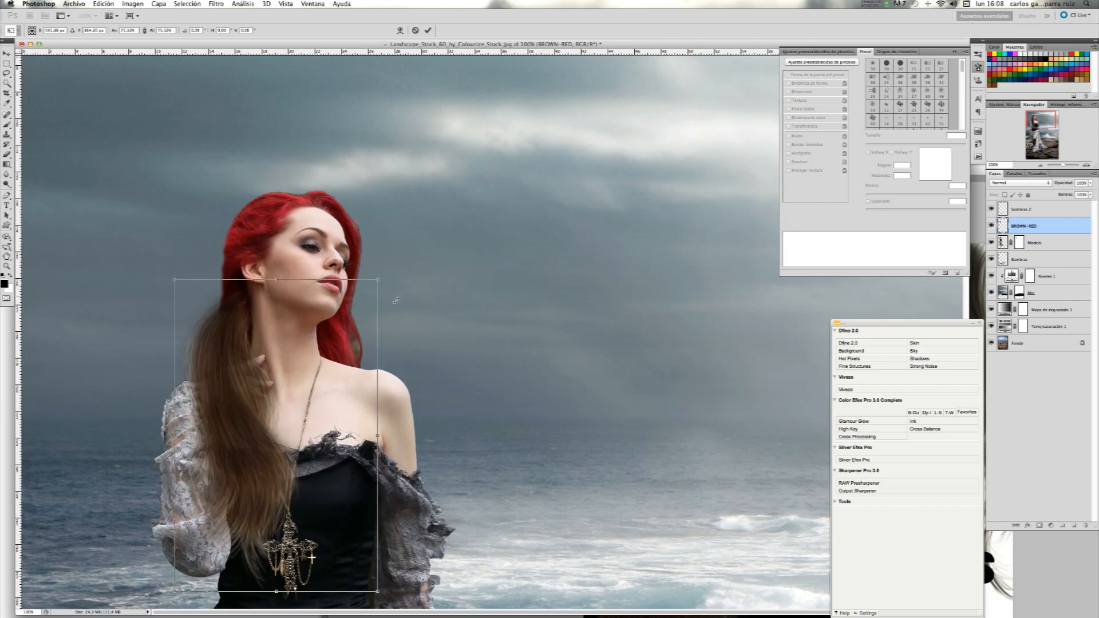
left_click_drag(347, 345, 364, 259)
left_click_drag(334, 162, 344, 162)
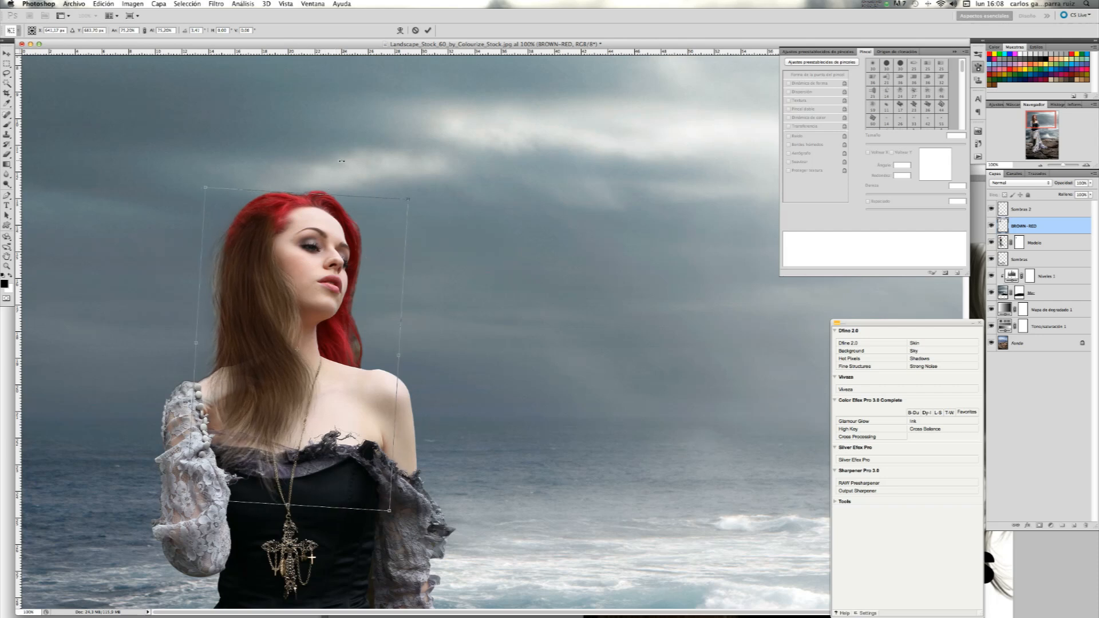
Scale the hair proportionally to about 53%, rotate it to about 16°, and fit it between the crown and the raised hand
left_click_drag(383, 193, 383, 243)
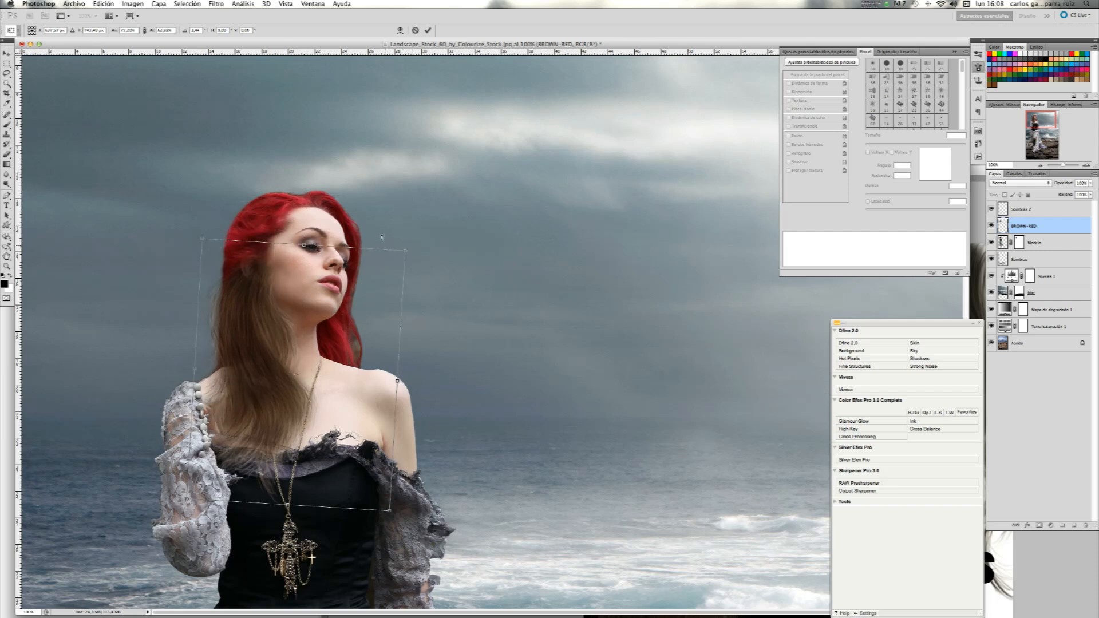
key("super+z")
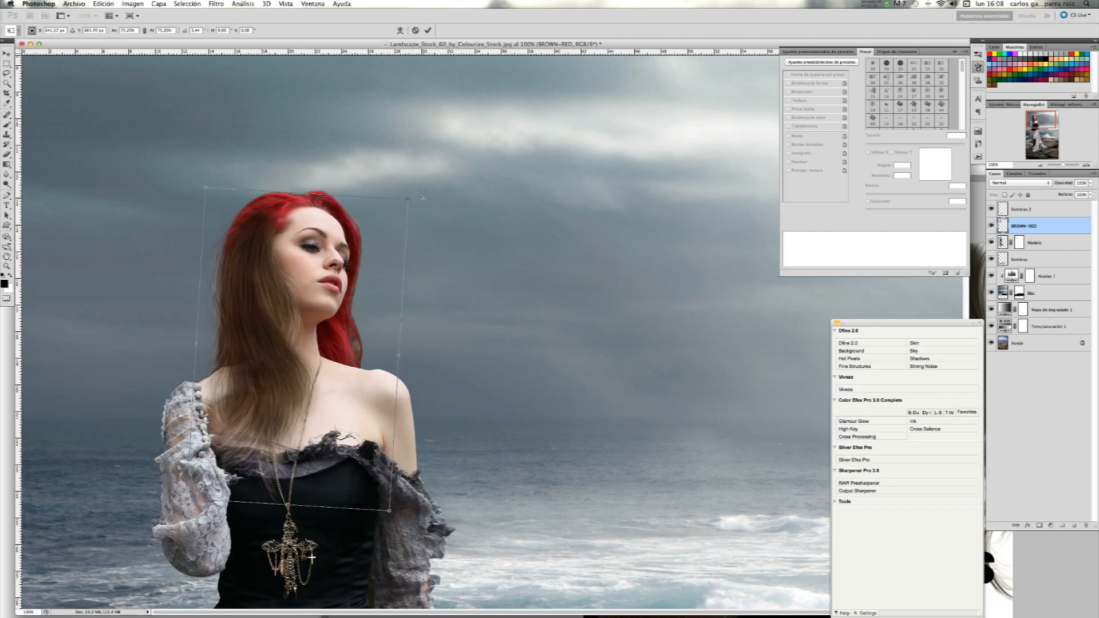
left_click_drag(411, 199, 375, 245)
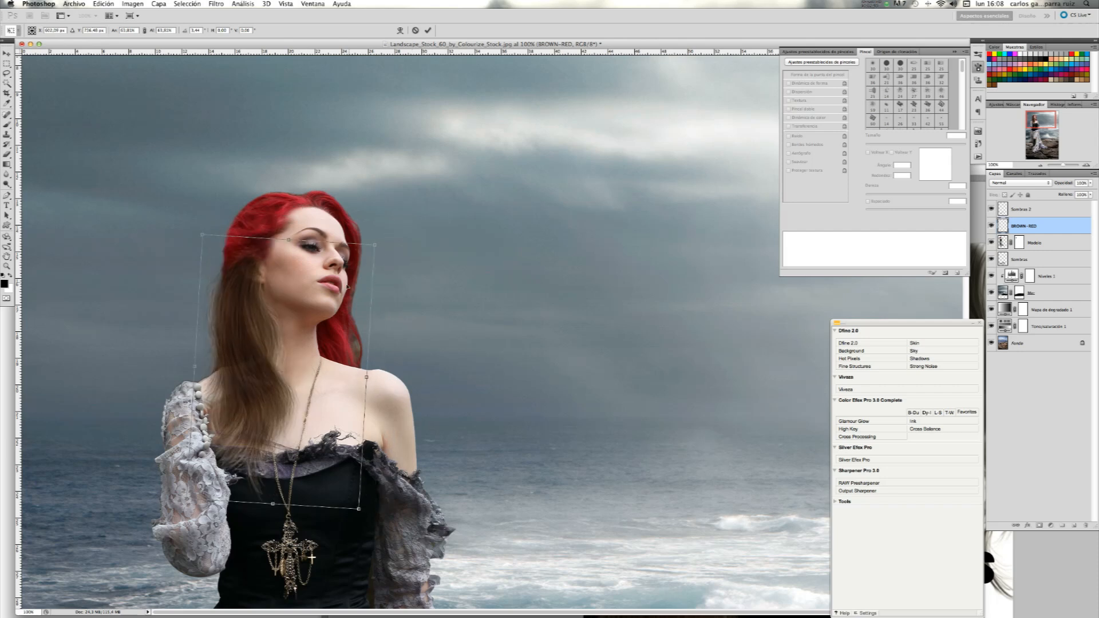
left_click_drag(335, 309, 341, 267)
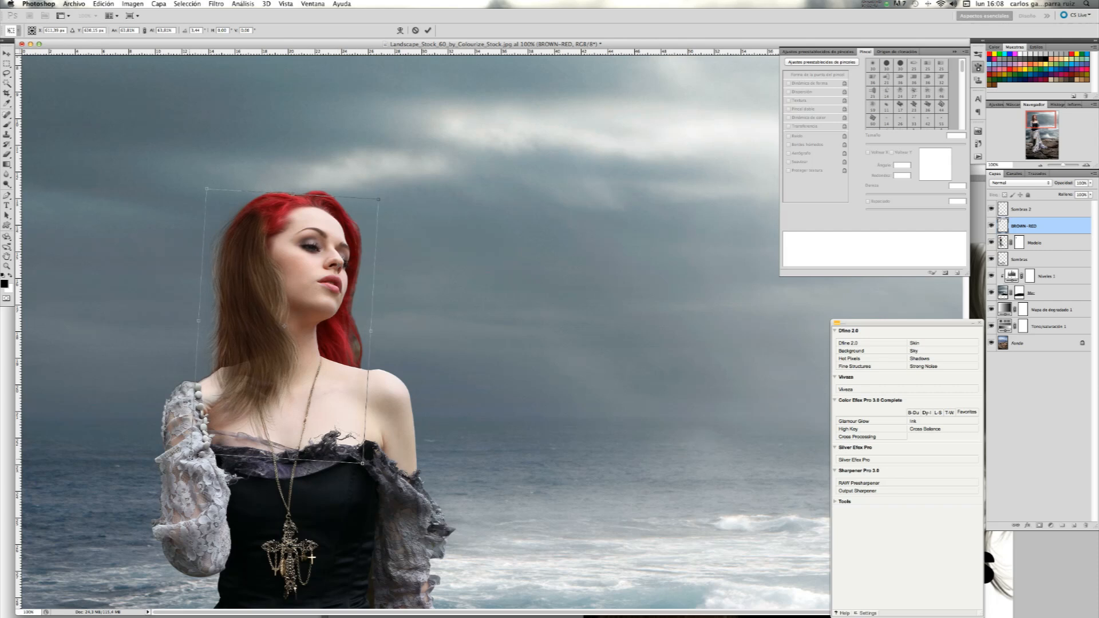
left_click_drag(191, 453, 223, 409)
mouse_move(337, 343)
left_mouse_down()
mouse_move(308, 349)
mouse_move(319, 332)
left_mouse_up()
left_click_drag(301, 172, 319, 242)
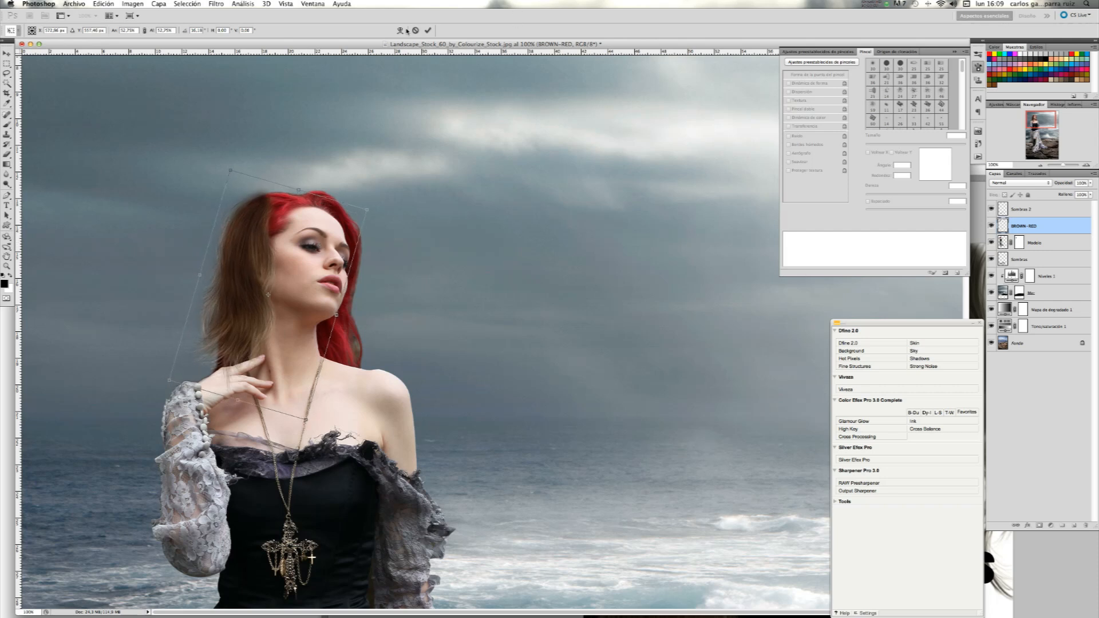
left_click(427, 30)
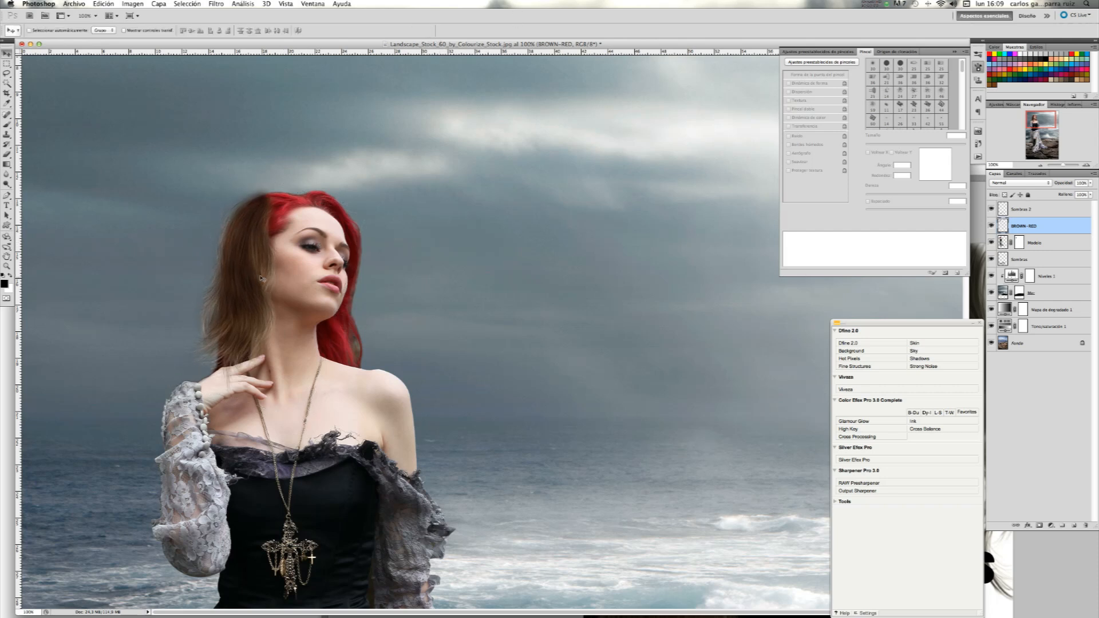
Fine-tune the brown hair's position so it falls behind the face with its tips over the raised hand
key("super+z")
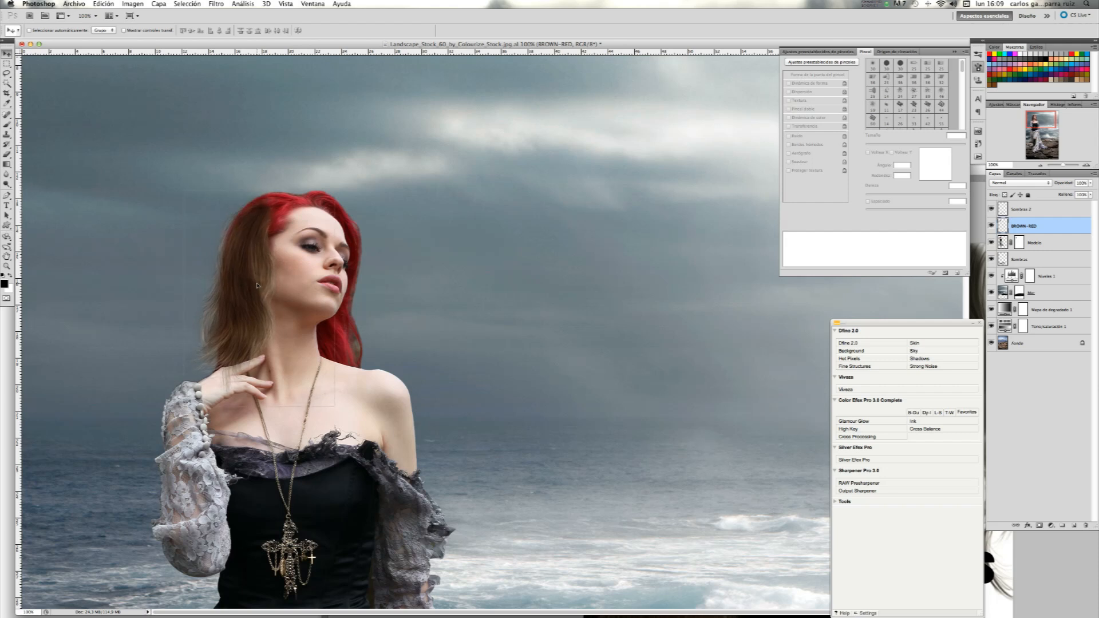
mouse_move(256, 291)
left_mouse_down()
mouse_move(246, 297)
mouse_move(261, 278)
left_mouse_up()
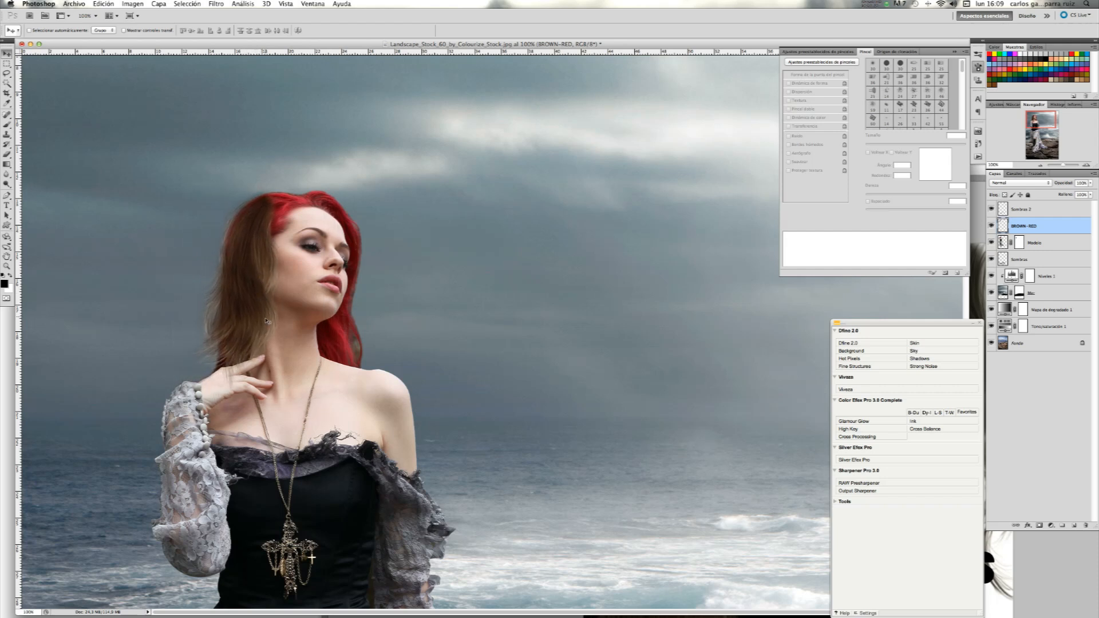
left_click_drag(259, 324, 247, 346)
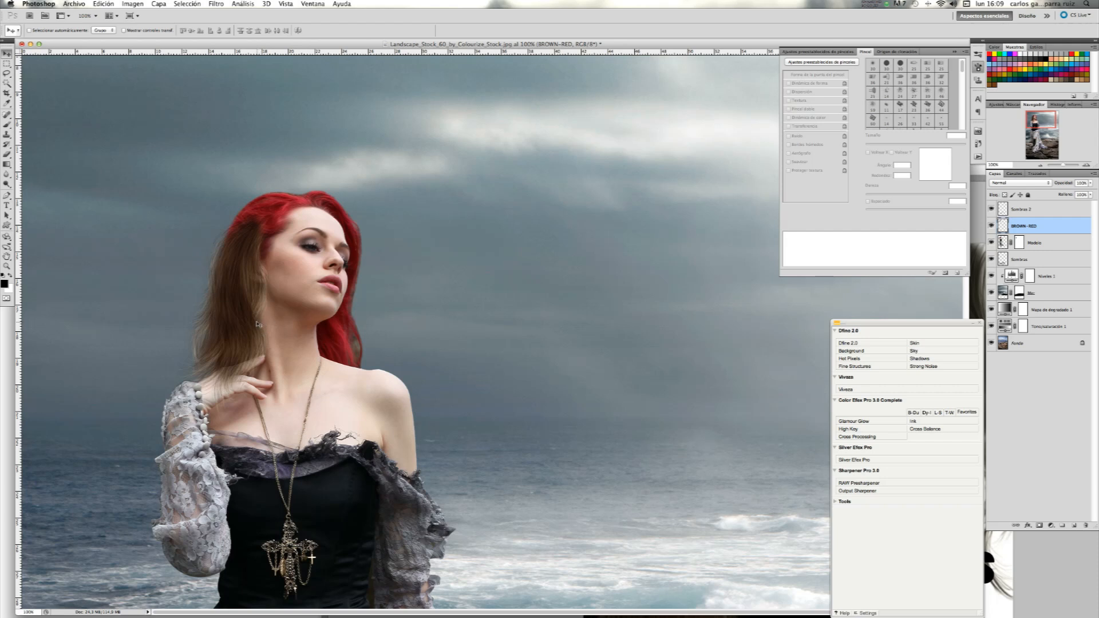
mouse_move(256, 322)
left_mouse_down()
mouse_move(257, 296)
mouse_move(259, 310)
mouse_move(267, 305)
mouse_move(259, 331)
mouse_move(249, 325)
mouse_move(258, 333)
left_mouse_up()
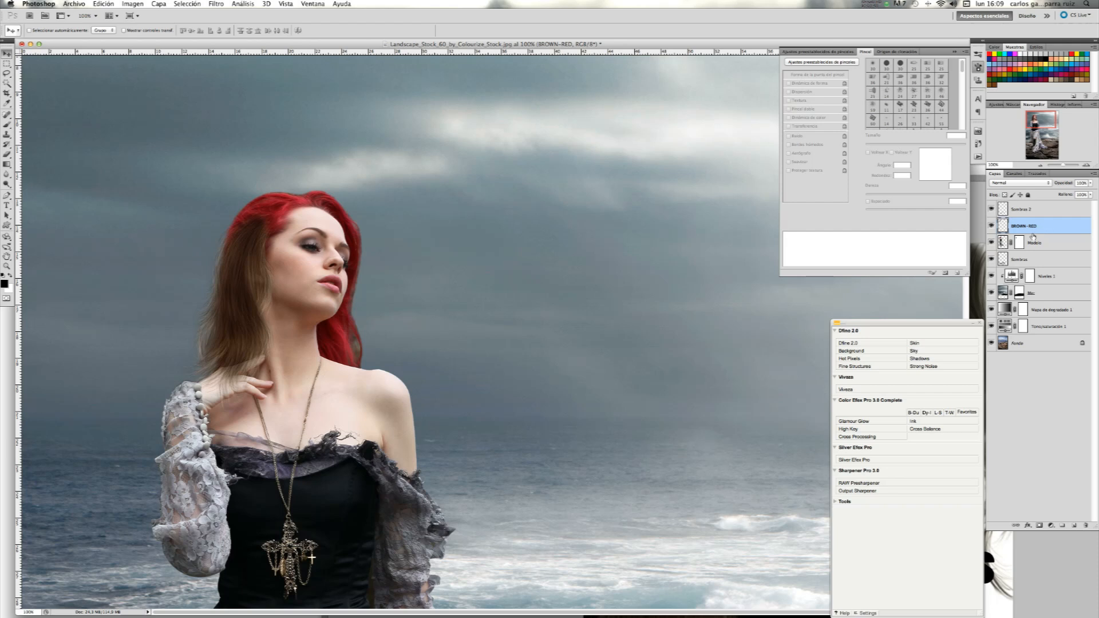
Duplicate the BROWN-RED layer and shift the copy slightly up and toward the face
key("super+j")
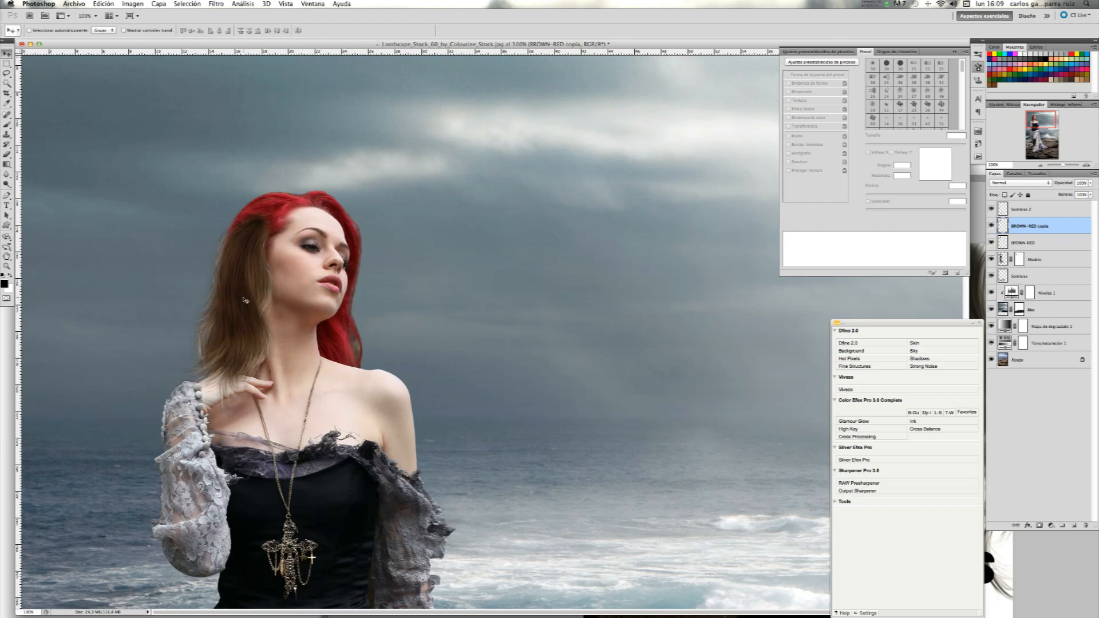
mouse_move(243, 298)
left_mouse_down()
mouse_move(226, 297)
mouse_move(250, 280)
left_mouse_up()
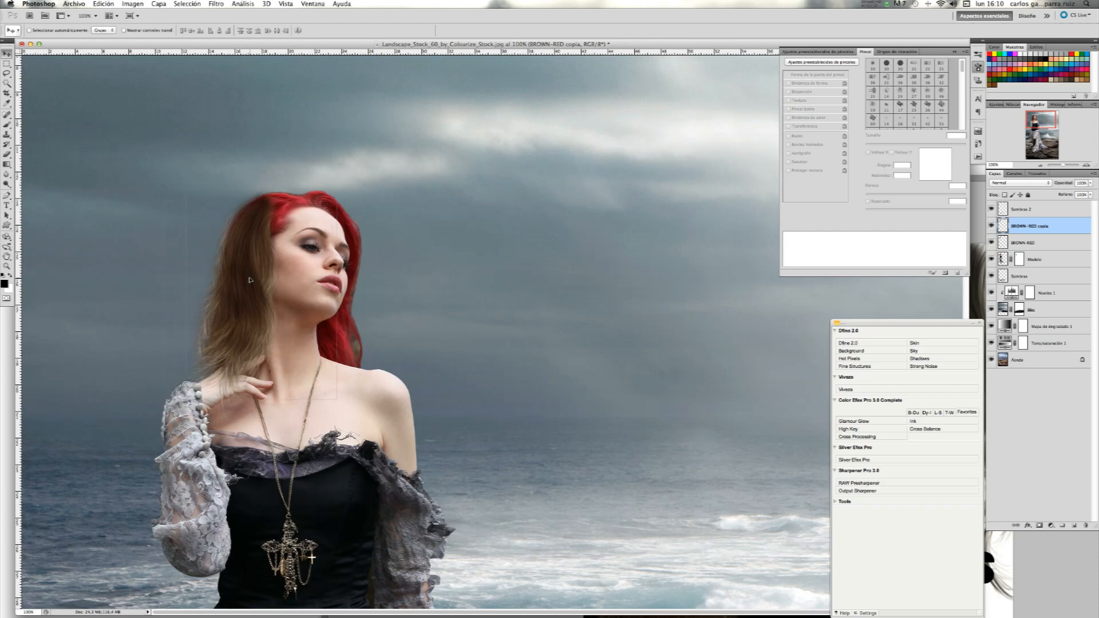
left_click_drag(250, 279, 252, 280)
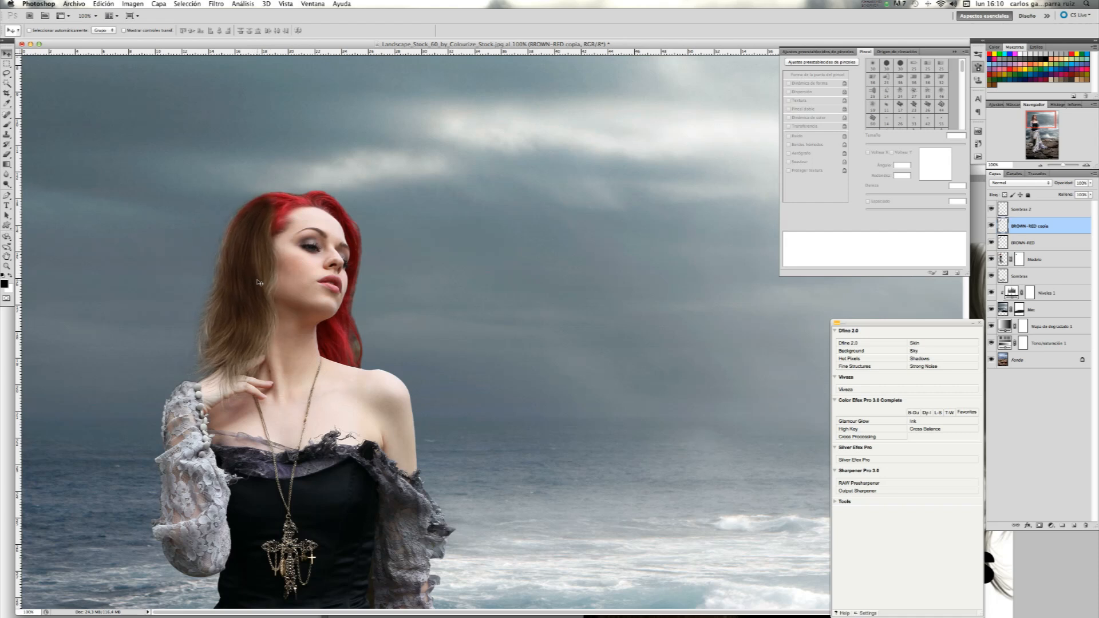
Rotate the hair copy clockwise by about 16° and shift it outward so its strands flare behind the neck
key("super+t")
left_click_drag(279, 152, 290, 152)
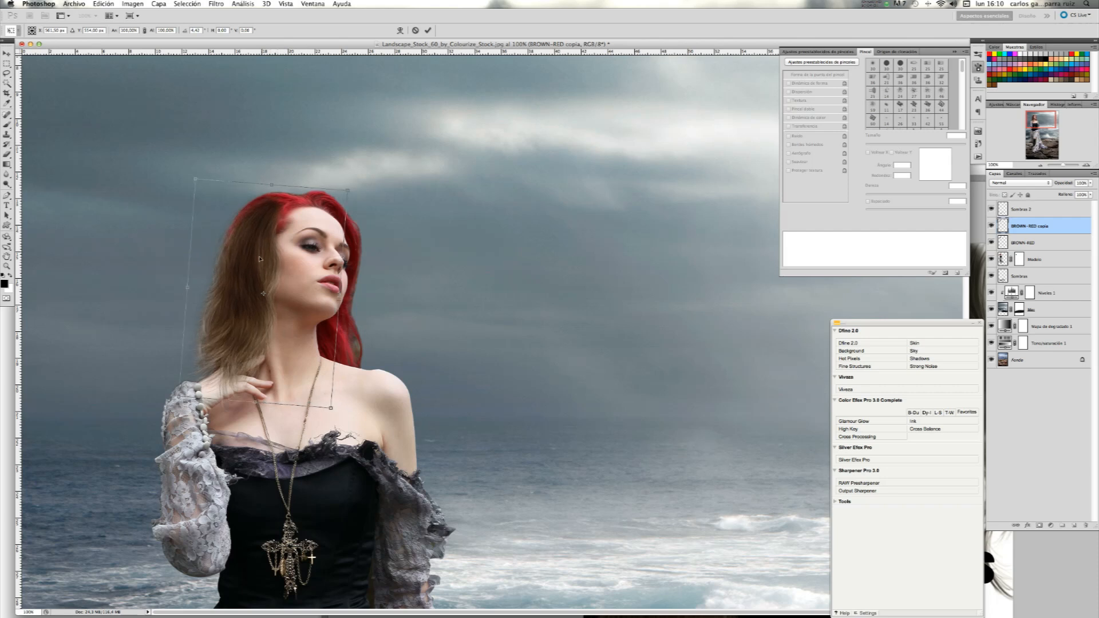
mouse_move(261, 223)
left_mouse_down()
mouse_move(255, 213)
mouse_move(263, 220)
left_mouse_up()
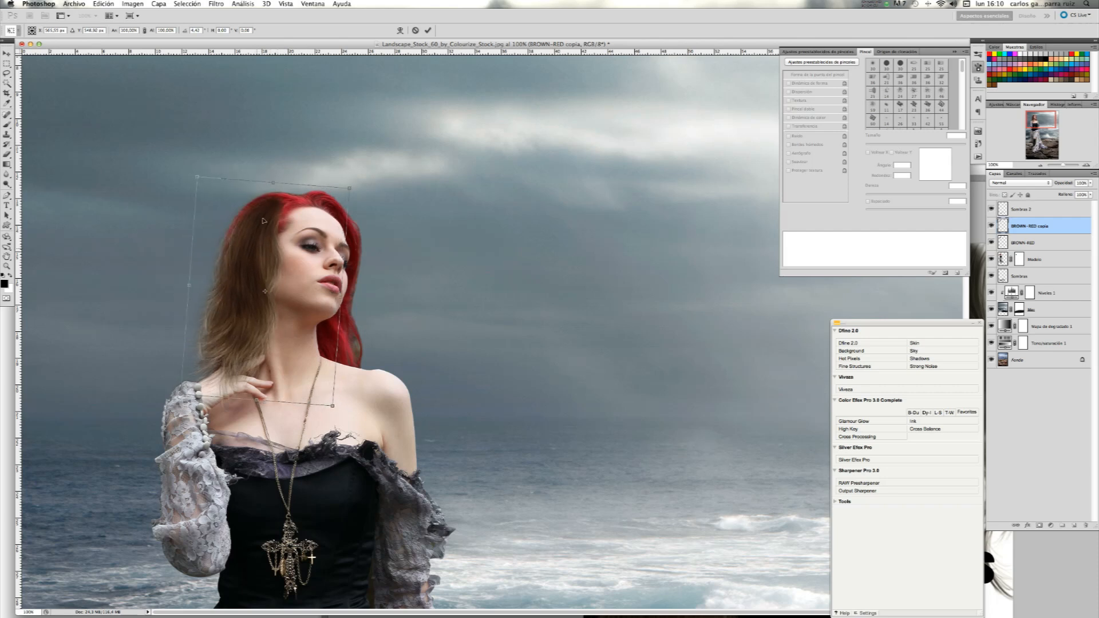
left_click_drag(282, 143, 299, 155)
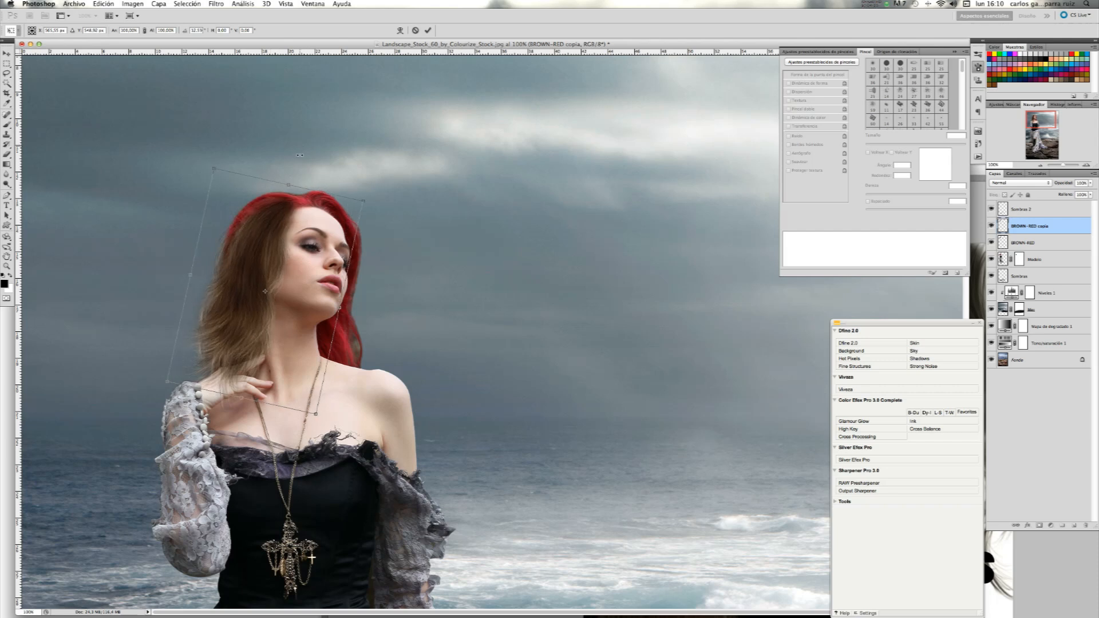
left_click_drag(257, 258, 246, 250)
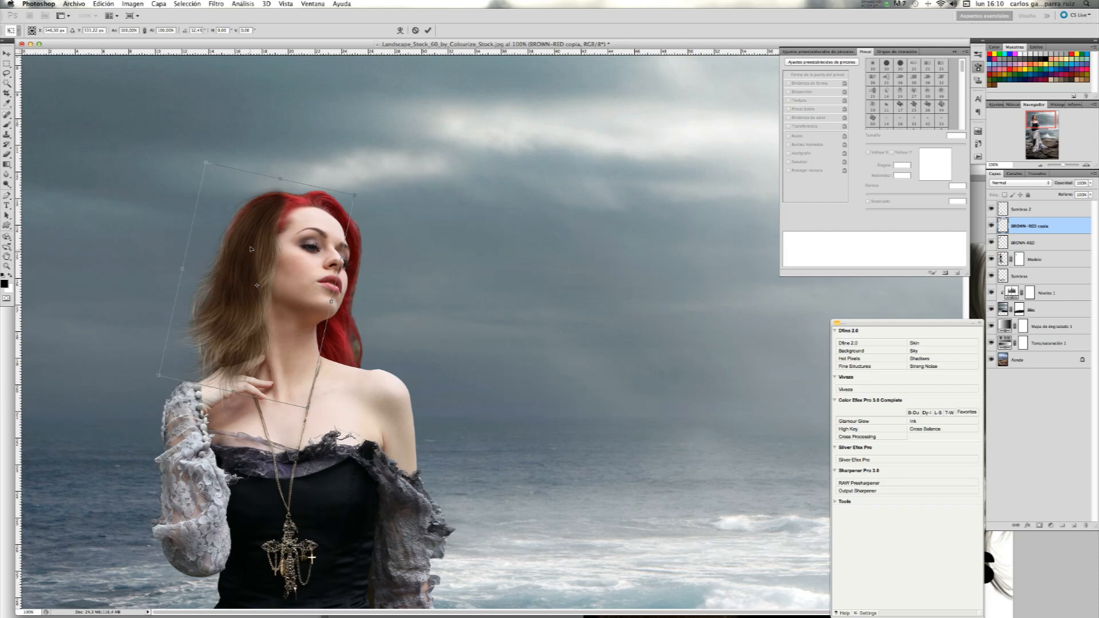
left_click_drag(312, 146, 321, 149)
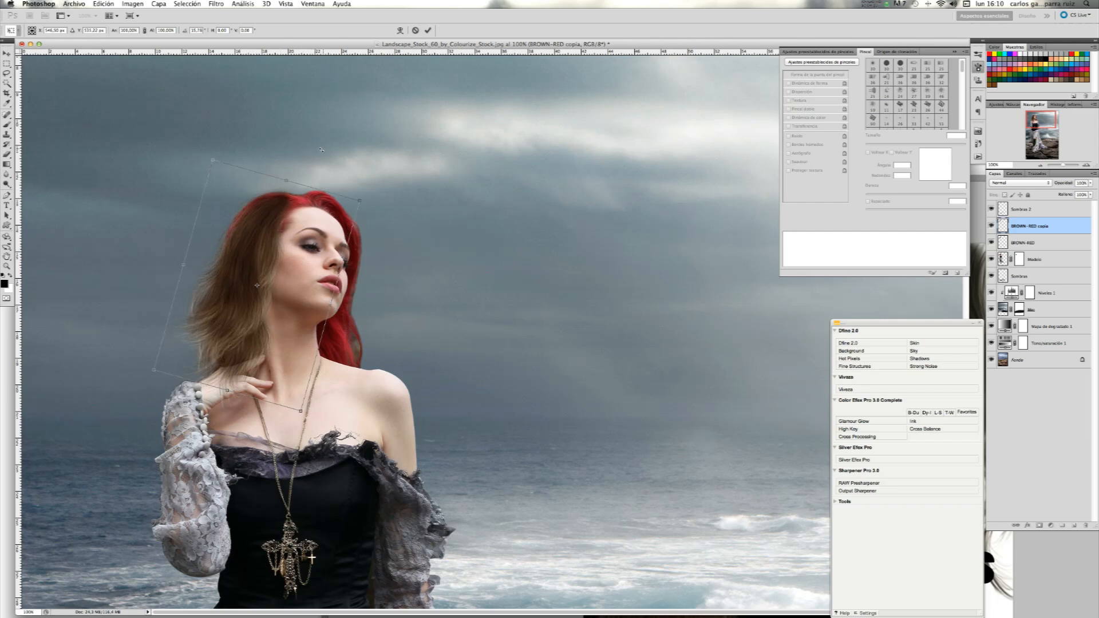
left_click_drag(295, 235, 280, 236)
left_click(428, 30)
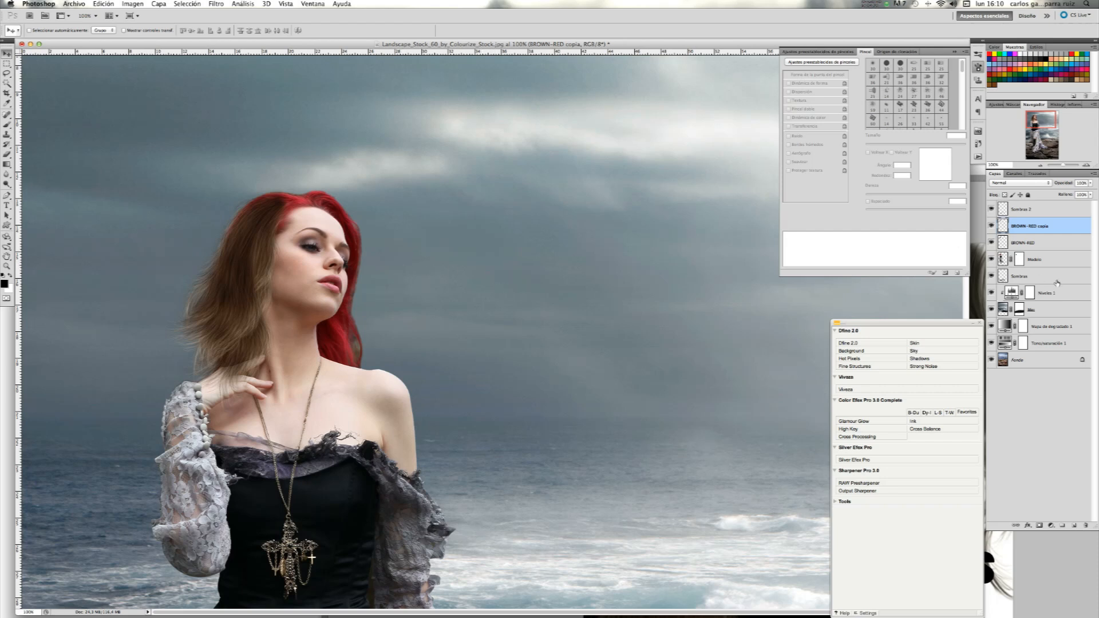
Hide the hair copy and add a Hue/Saturation adjustment layer clipped to the original BROWN-RED layer
left_click(992, 226)
left_click(1032, 244)
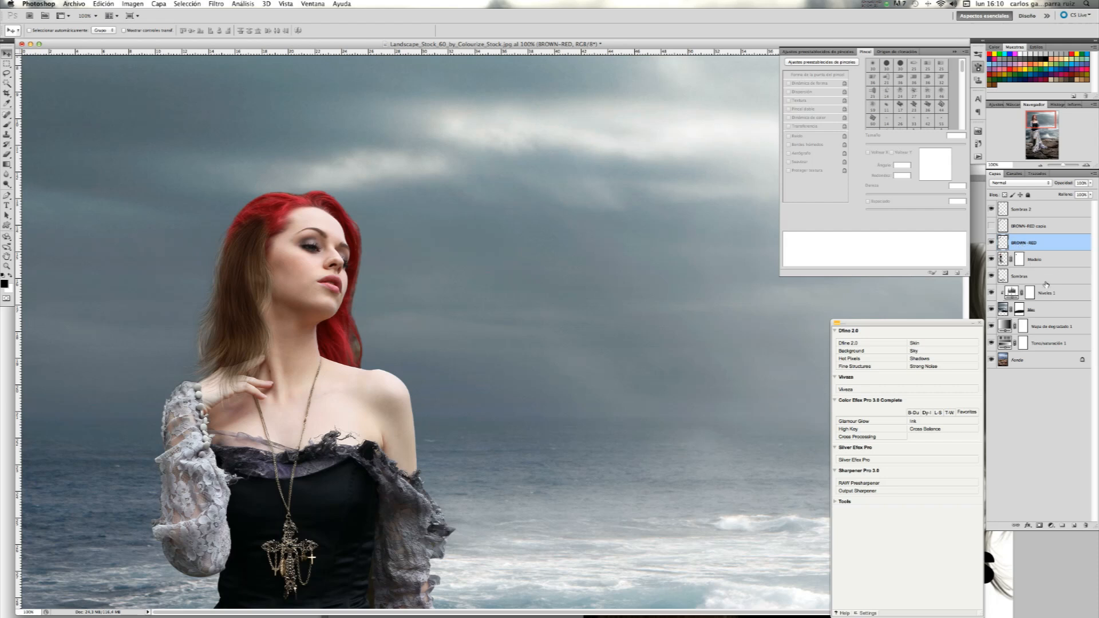
left_click(1051, 524)
left_click(1028, 554)
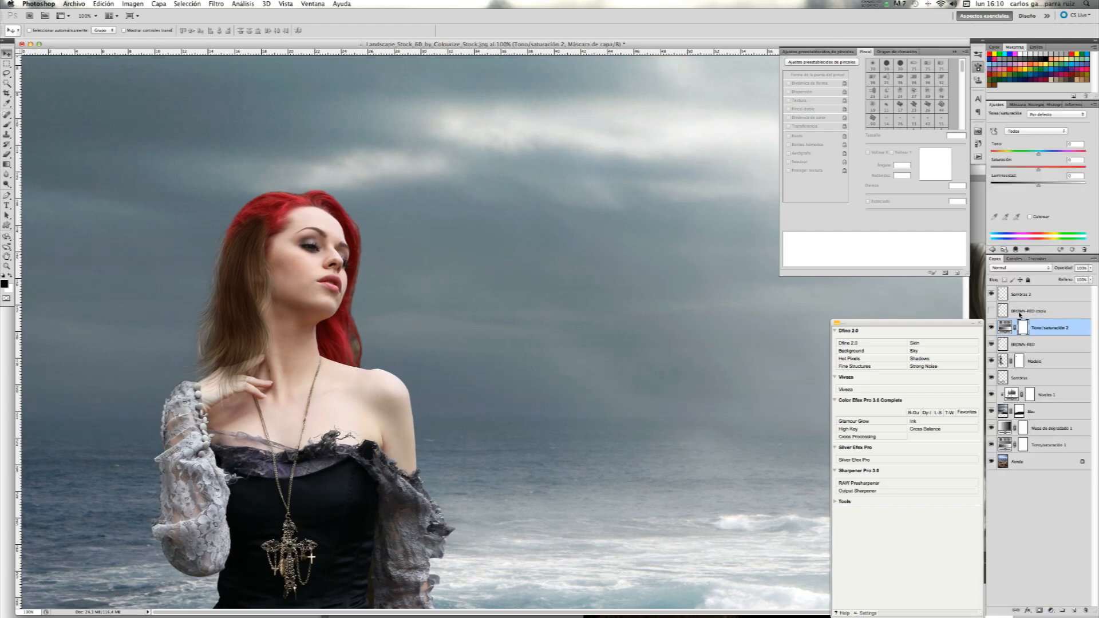
left_click(1053, 337, "alt")
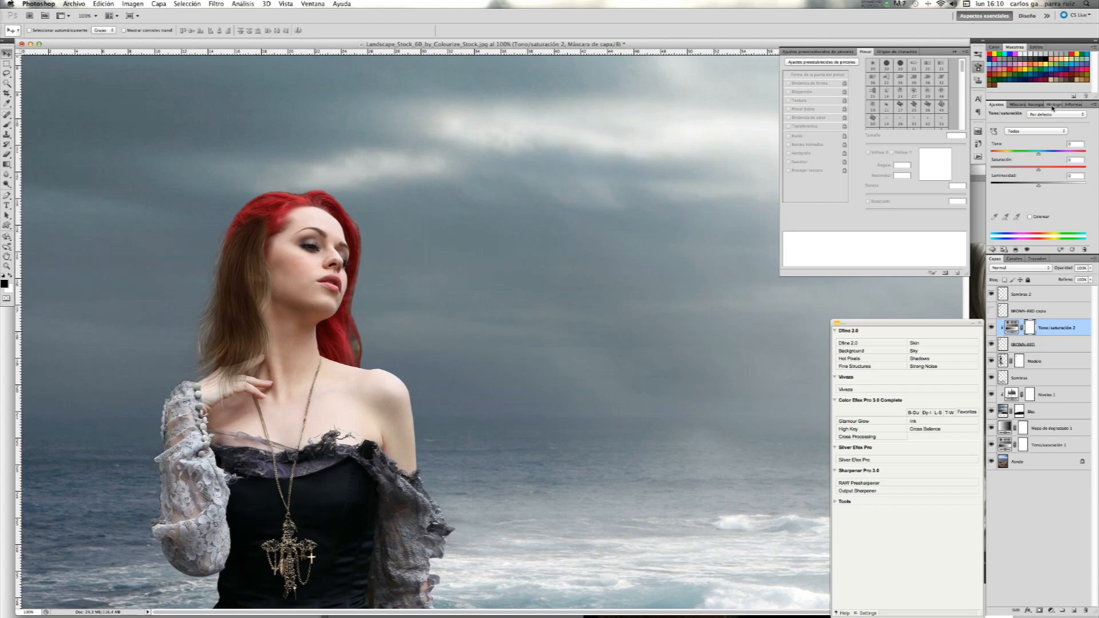
Try Colorize on the hair adjustment and switch it off, setting the master hue to -20 and saturation to about +38
left_click(1030, 217)
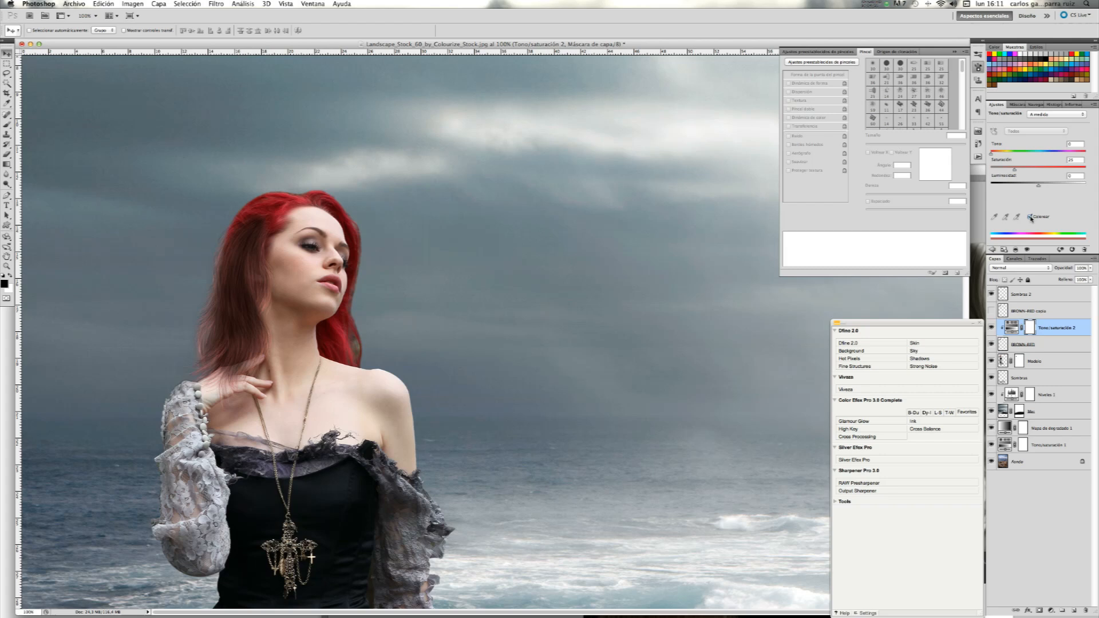
left_click(1029, 217)
mouse_move(1039, 156)
left_mouse_down()
mouse_move(999, 160)
mouse_move(1024, 158)
left_mouse_up()
left_click_drag(1057, 171, 1039, 187)
Set the saturation of the reds range to +44 in the hair's Hue/Saturation adjustment
left_click(1046, 135)
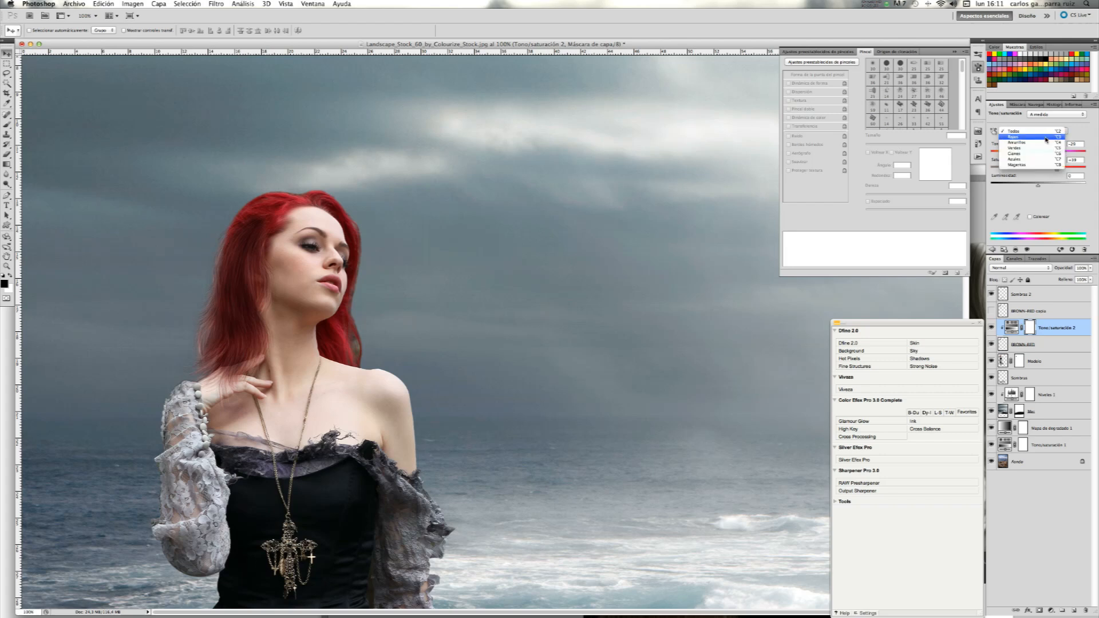
left_click(1044, 138)
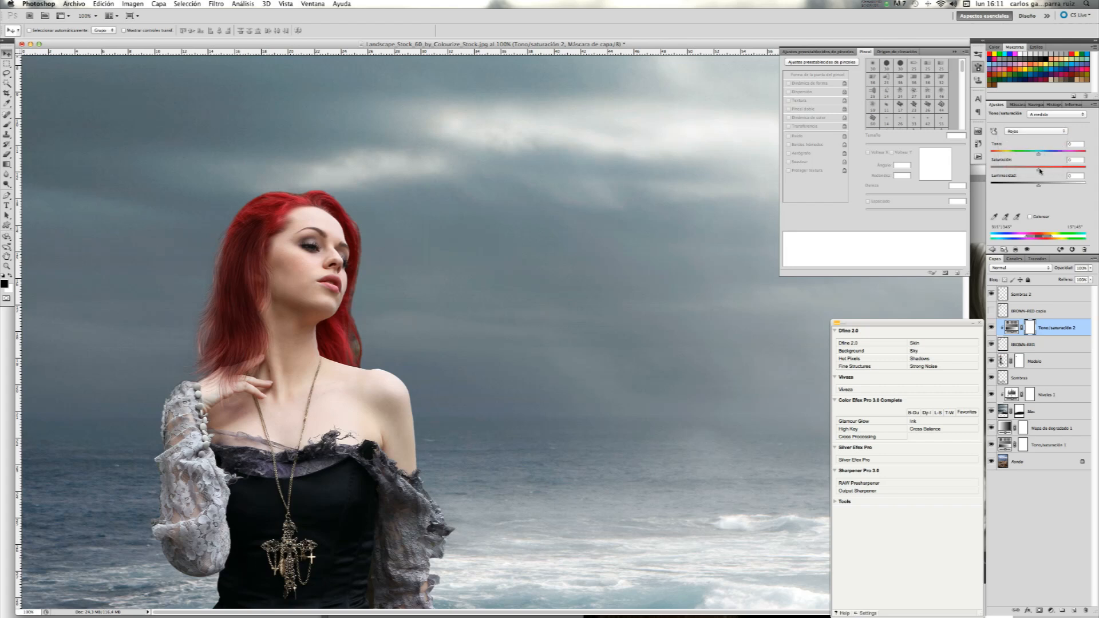
left_click_drag(1040, 171, 1058, 171)
mouse_move(1038, 187)
left_mouse_down()
mouse_move(1050, 187)
mouse_move(1038, 187)
left_mouse_up()
left_click(1055, 331)
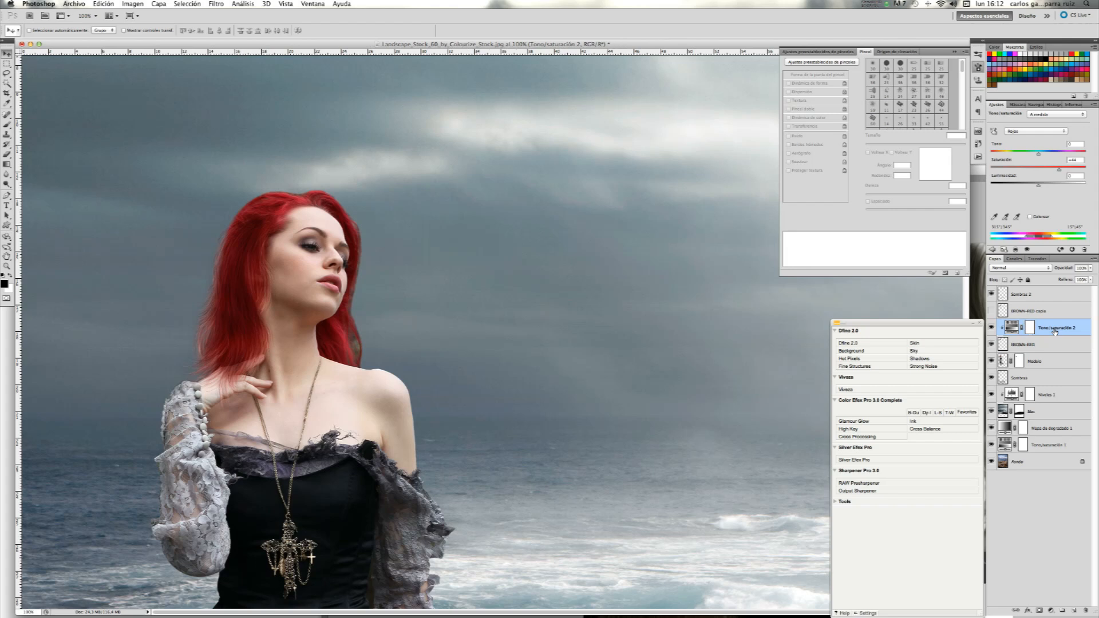
Show the BROWN-RED hair copy and clip a duplicate of the Hue/Saturation adjustment to it
left_click(992, 312)
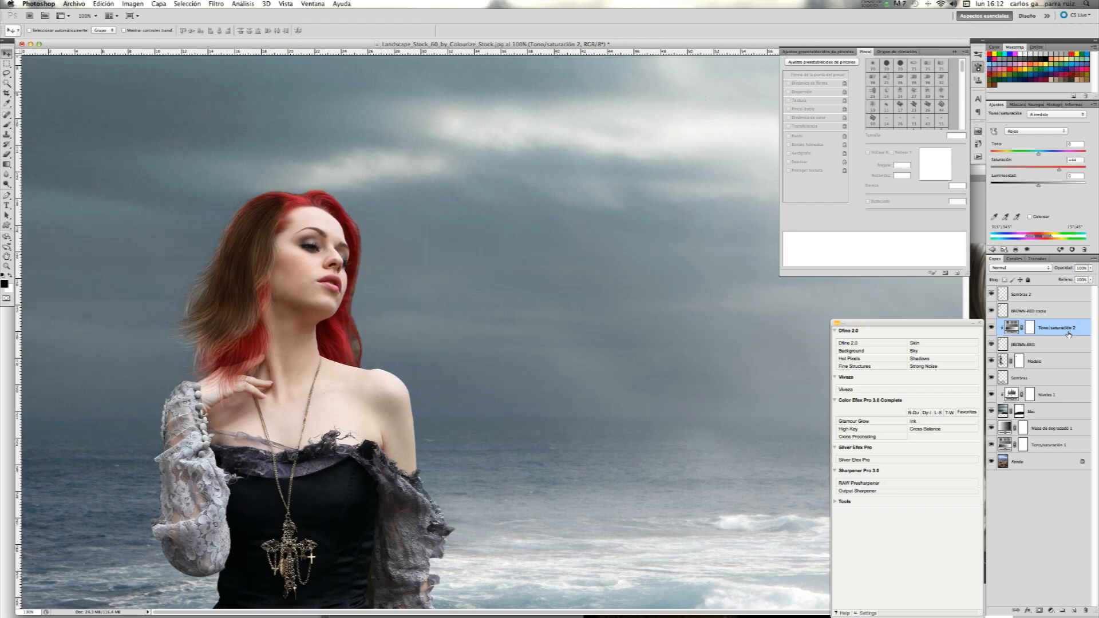
key("super+j")
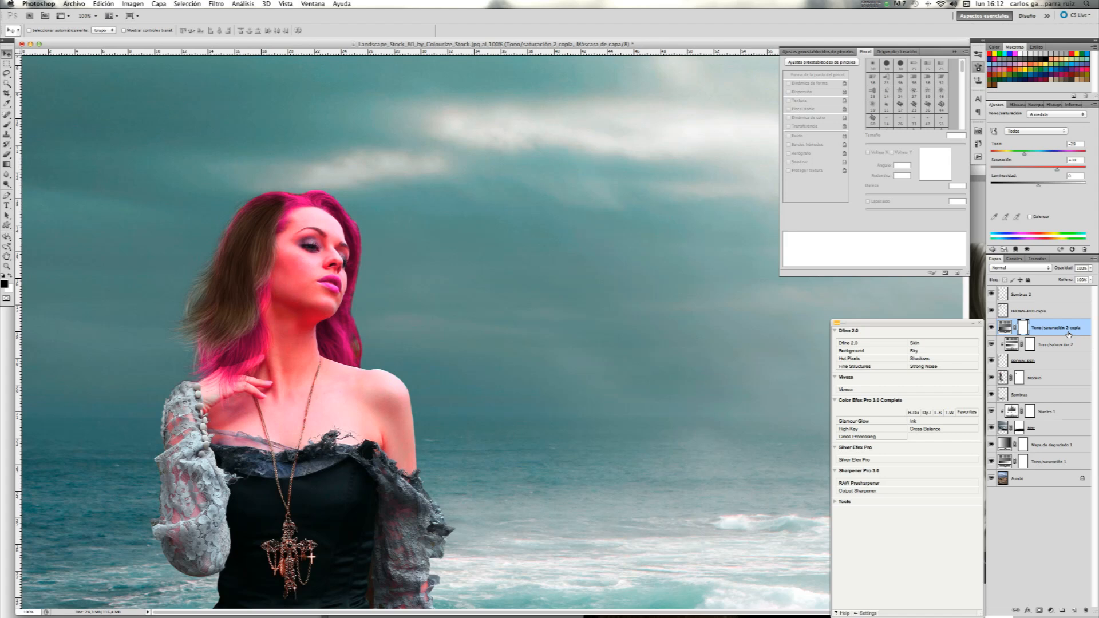
left_click_drag(1062, 330, 1064, 311)
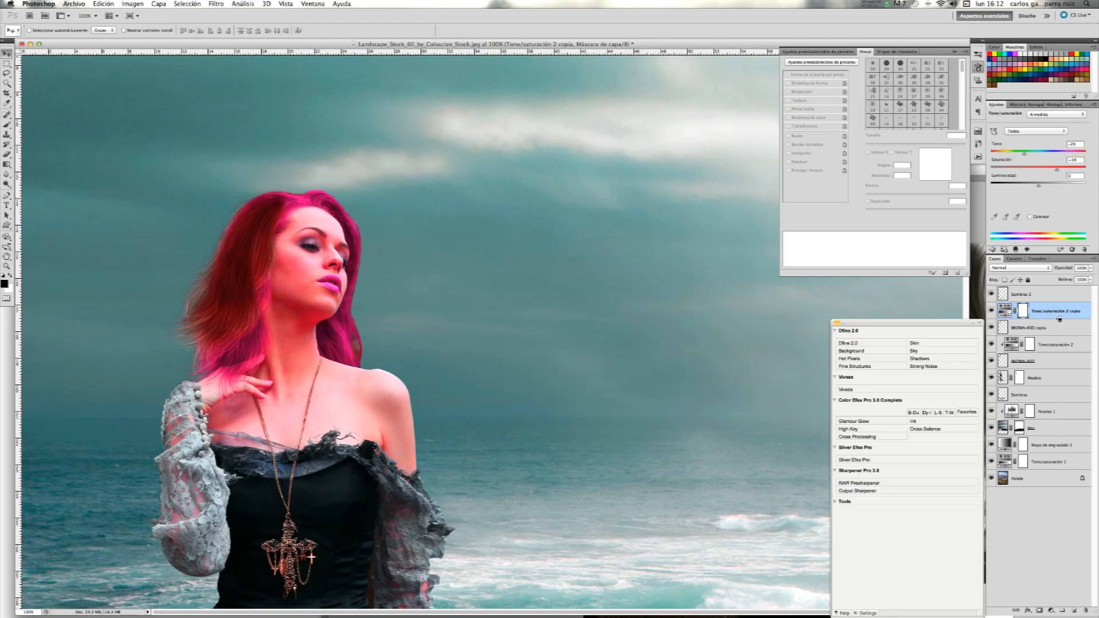
left_click(1059, 319, "alt")
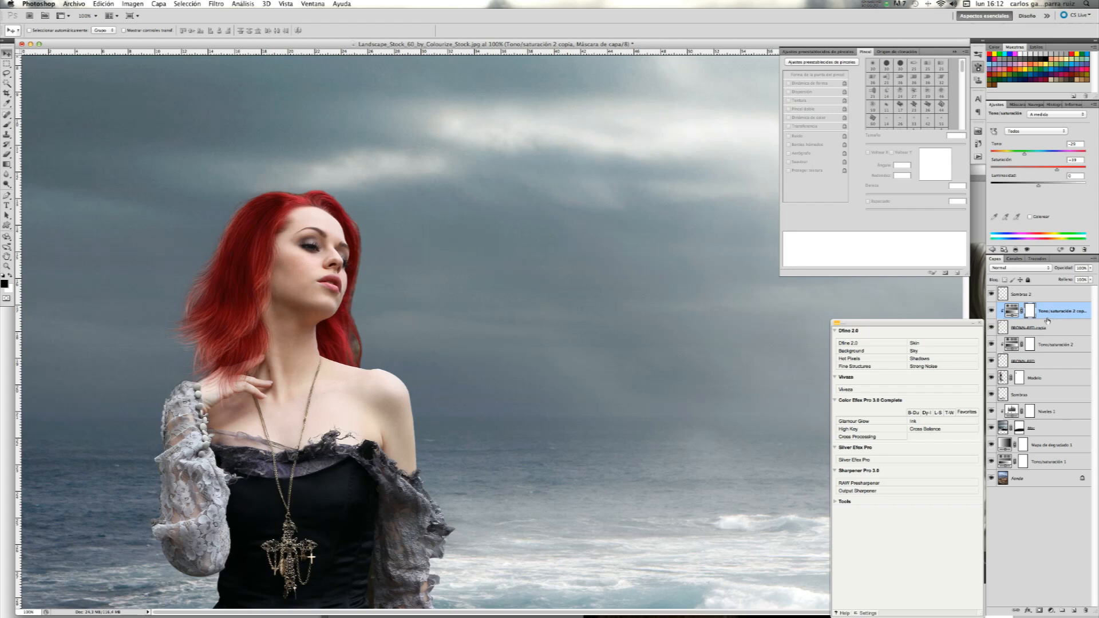
left_click(991, 329)
left_click(990, 329)
left_click(991, 360)
left_click(991, 361)
Close the hair stocks.psd document without saving its changes
key("ctrl+Tab")
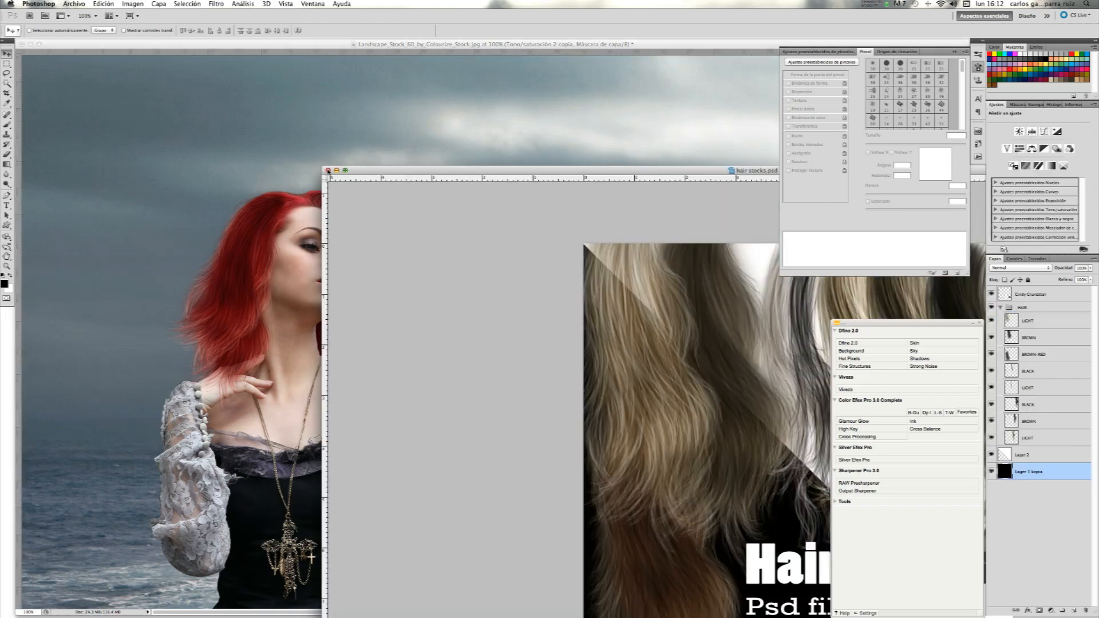
left_click(328, 171)
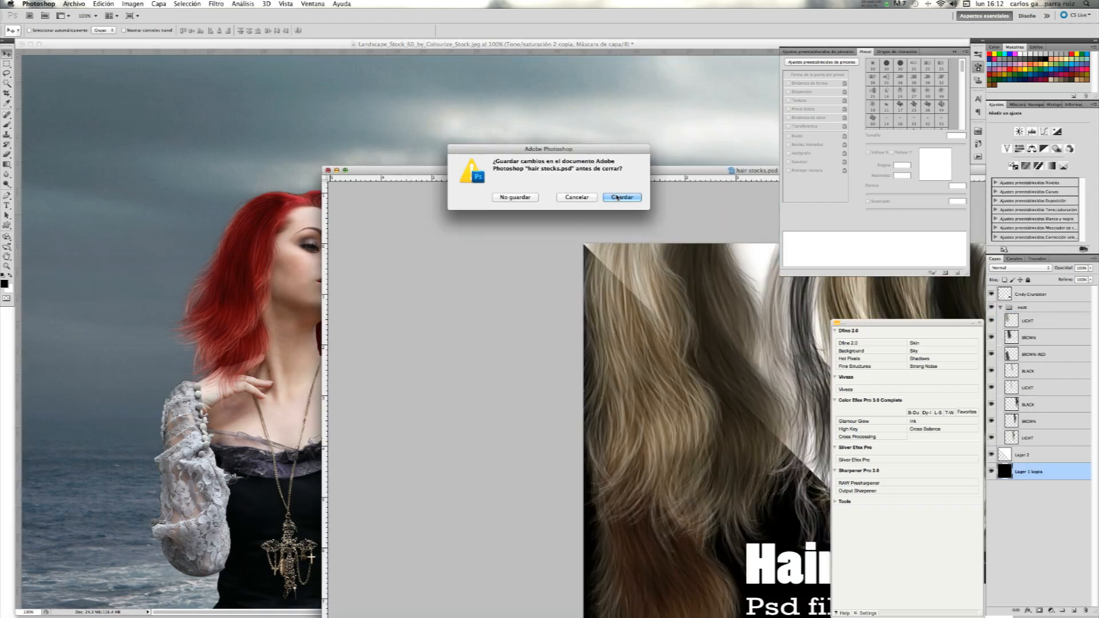
left_click(518, 197)
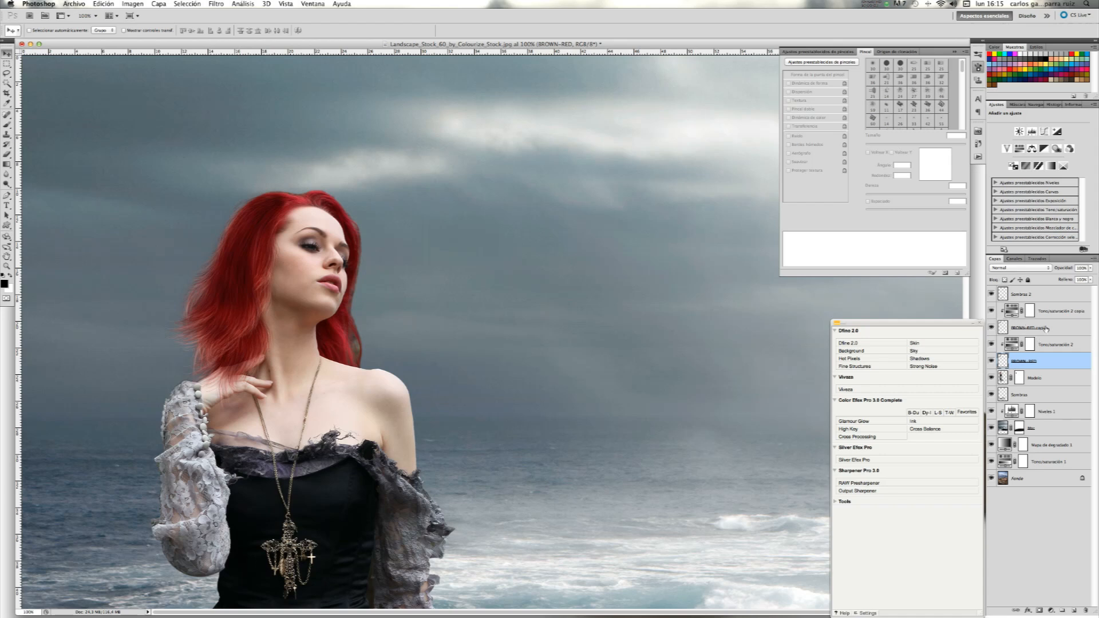
Group both BROWN-RED hair layers with their Hue/Saturation adjustments and name the group Pelo
left_click(1058, 316, "super")
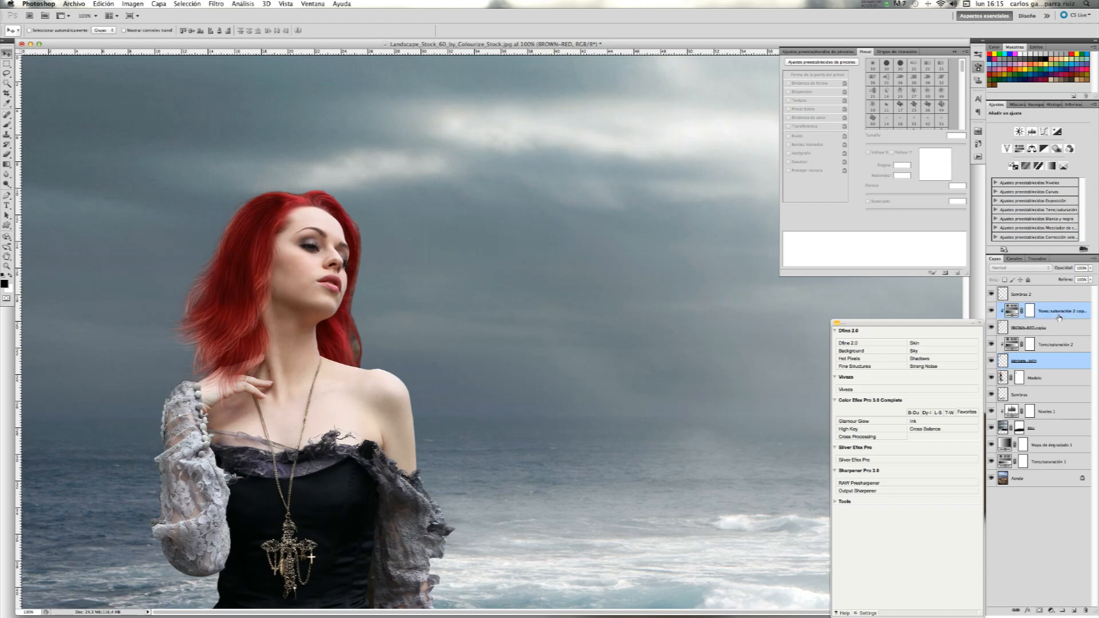
left_click(1057, 328, "super")
left_click(1054, 345, "super")
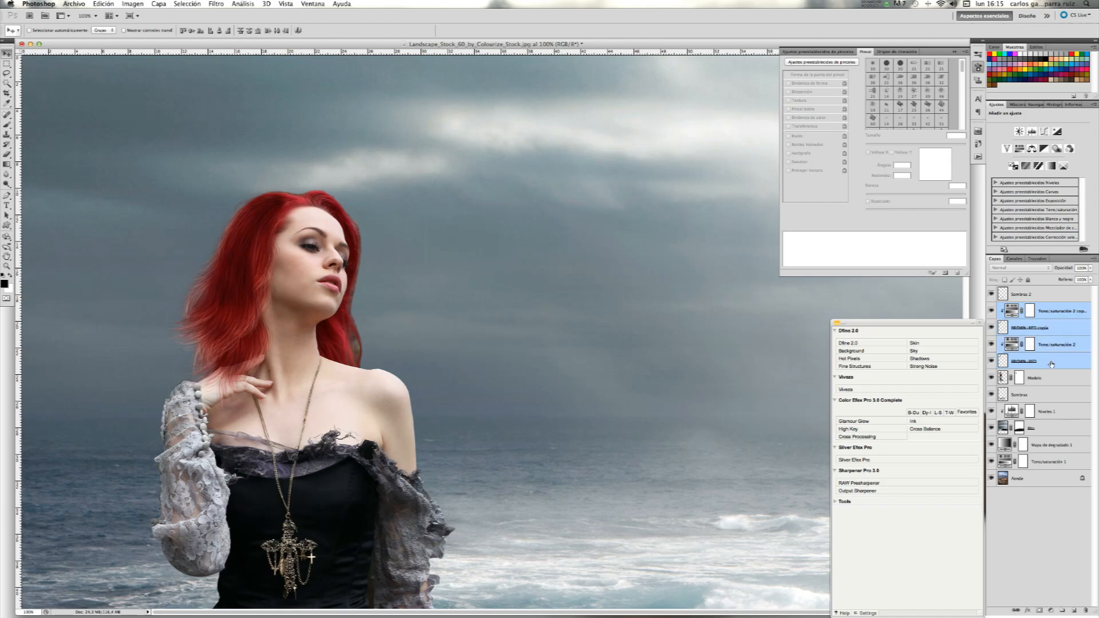
left_click_drag(1051, 364, 1062, 610)
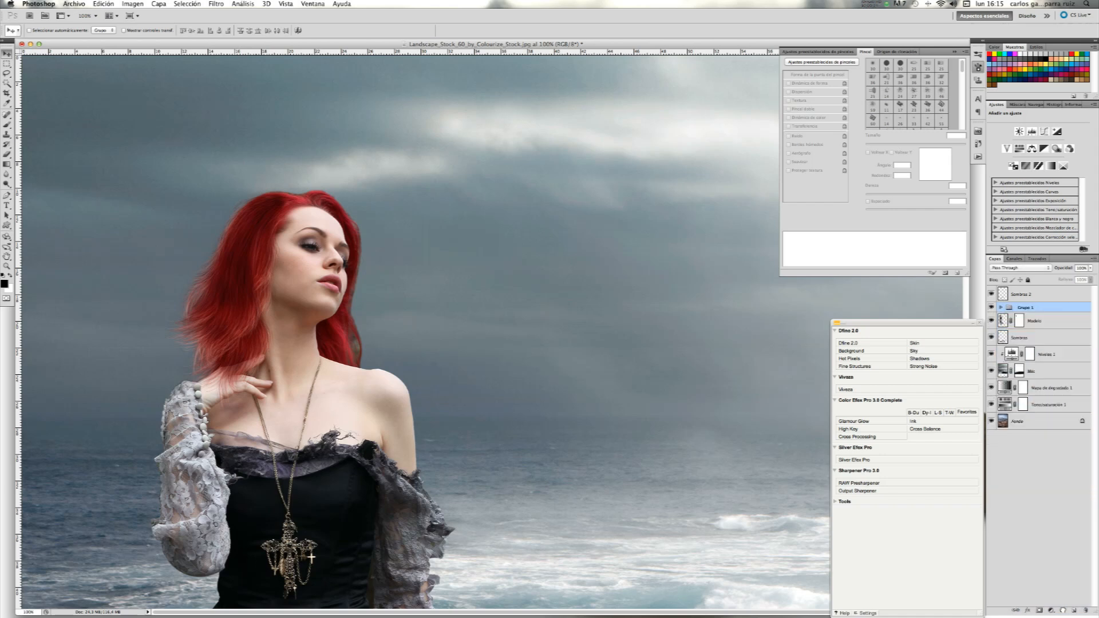
double_click(1027, 308)
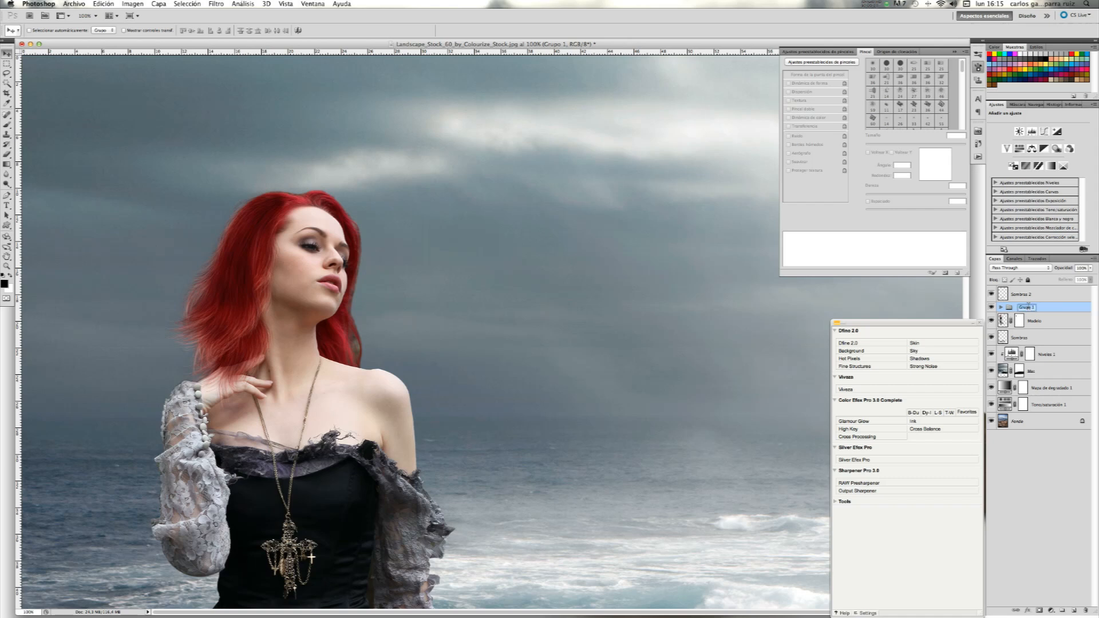
type("C")
key("Return")
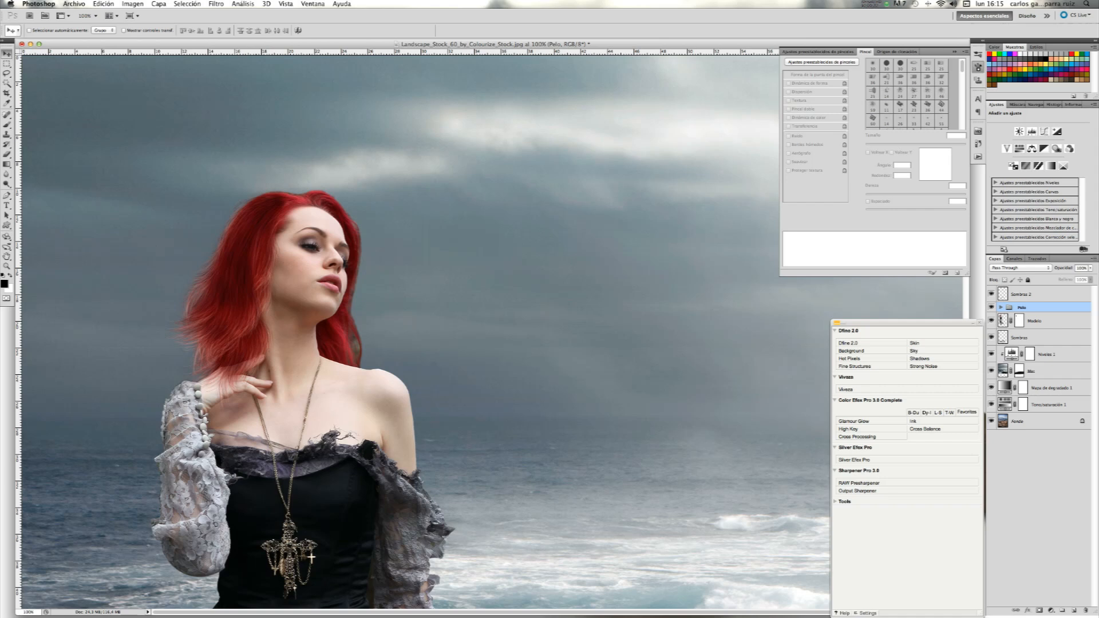
left_click(991, 308)
left_click(991, 308)
Move the original BROWN-RED hair layer inside the Pelo group slightly outward from the neck and down
left_click(1000, 308)
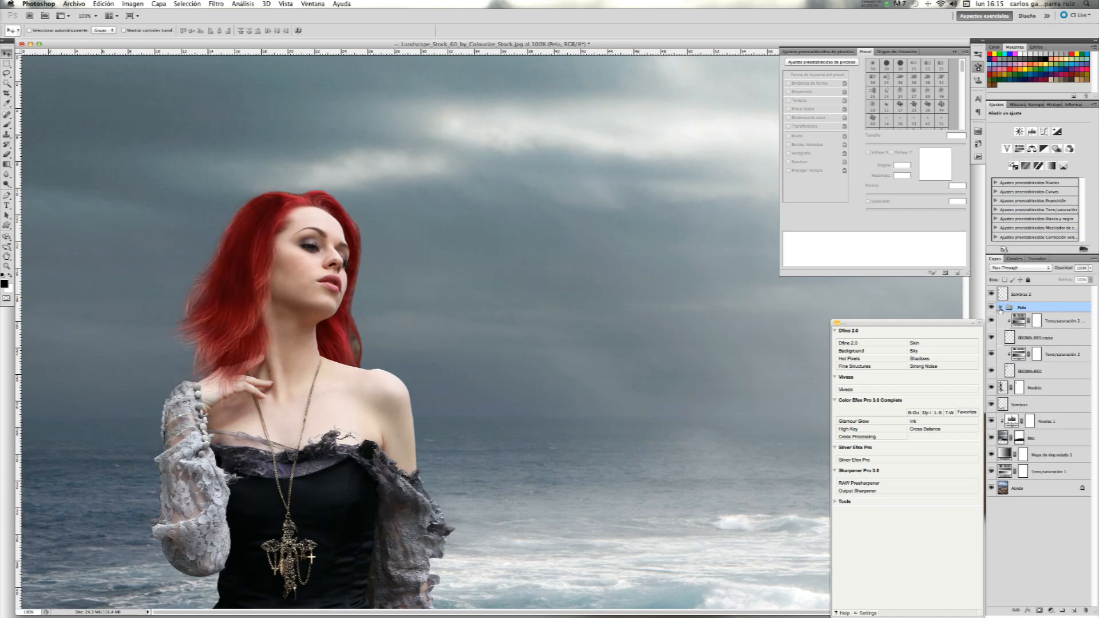
left_click(1039, 372)
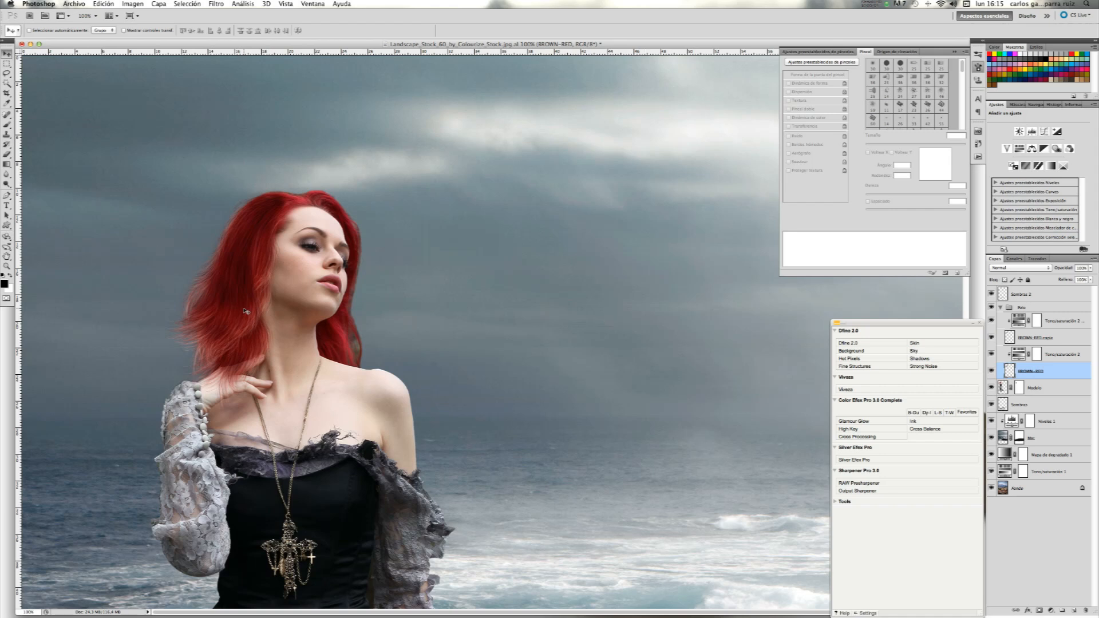
left_click_drag(261, 305, 247, 309)
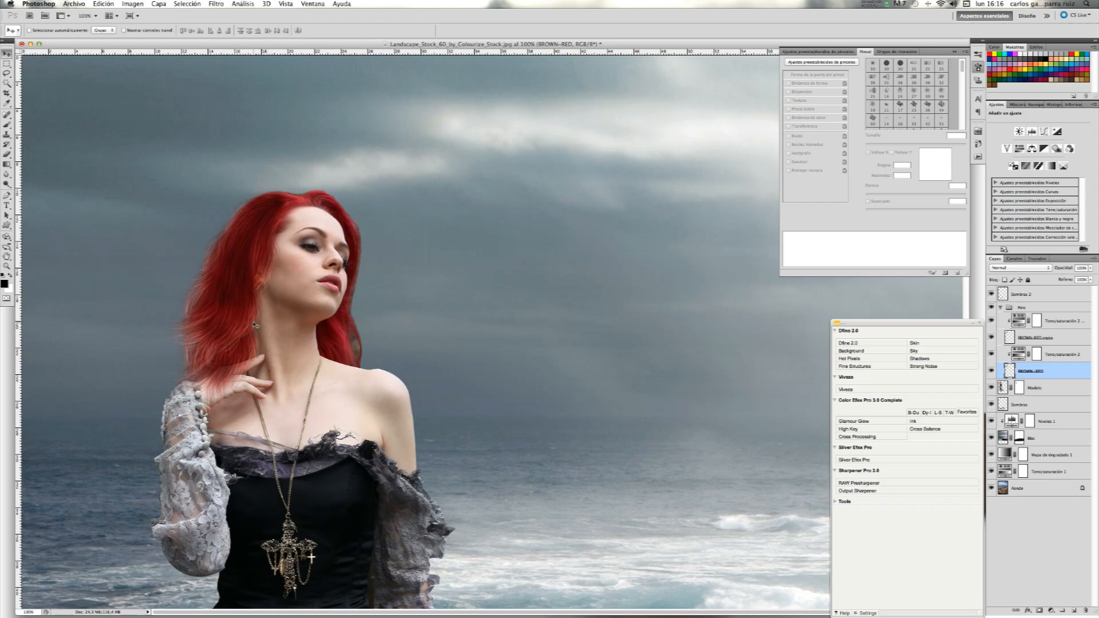
left_click(1000, 307)
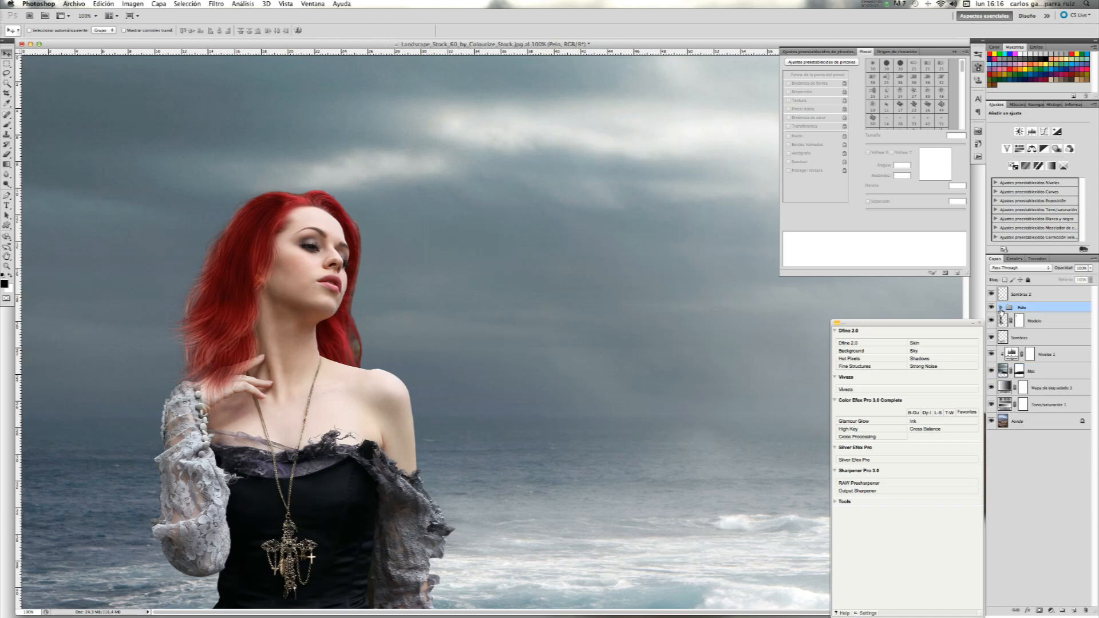
key("super+Tab")
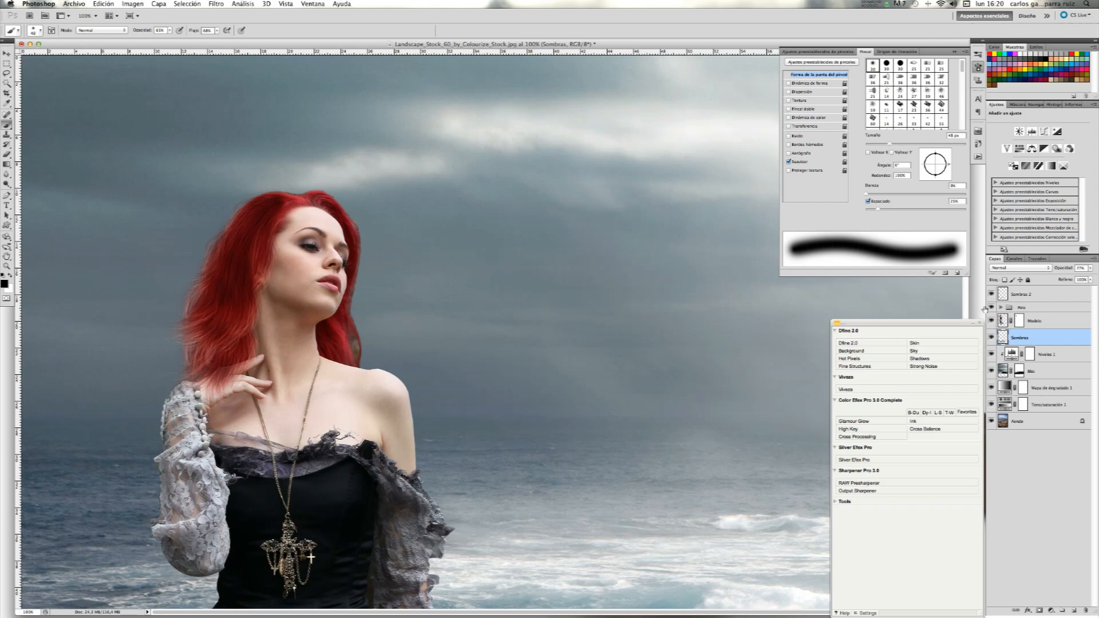
Duplicate the Pelo group and delete the original BROWN-RED layer and its clipped Hue/Saturation adjustment from the duplicate
left_click(1046, 310)
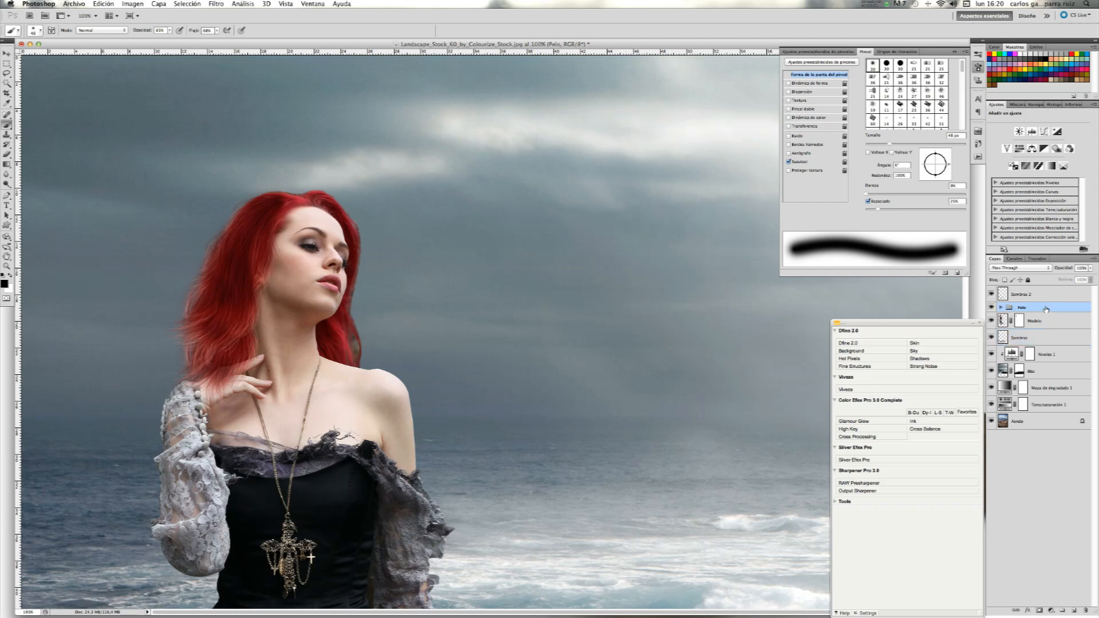
left_click_drag(1046, 310, 1073, 608)
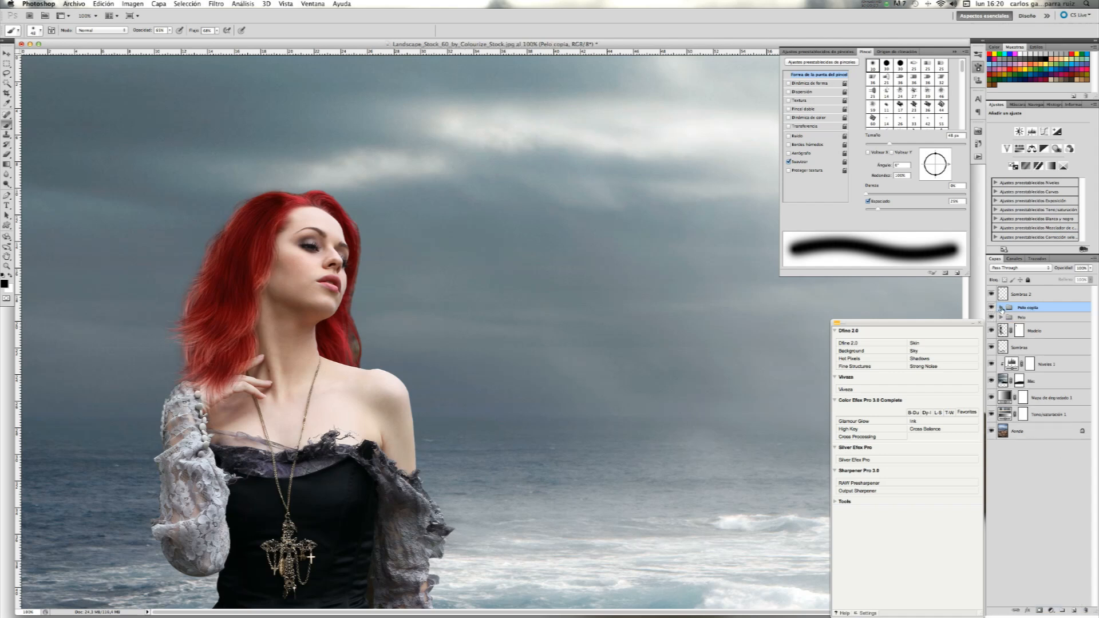
left_click(1001, 309)
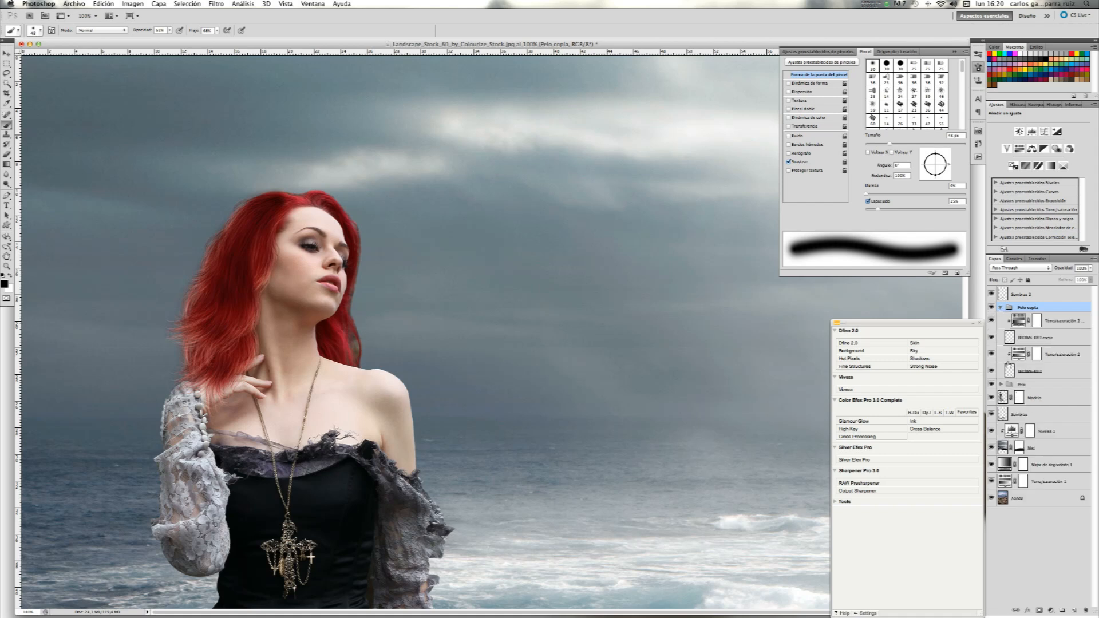
left_click(1060, 372)
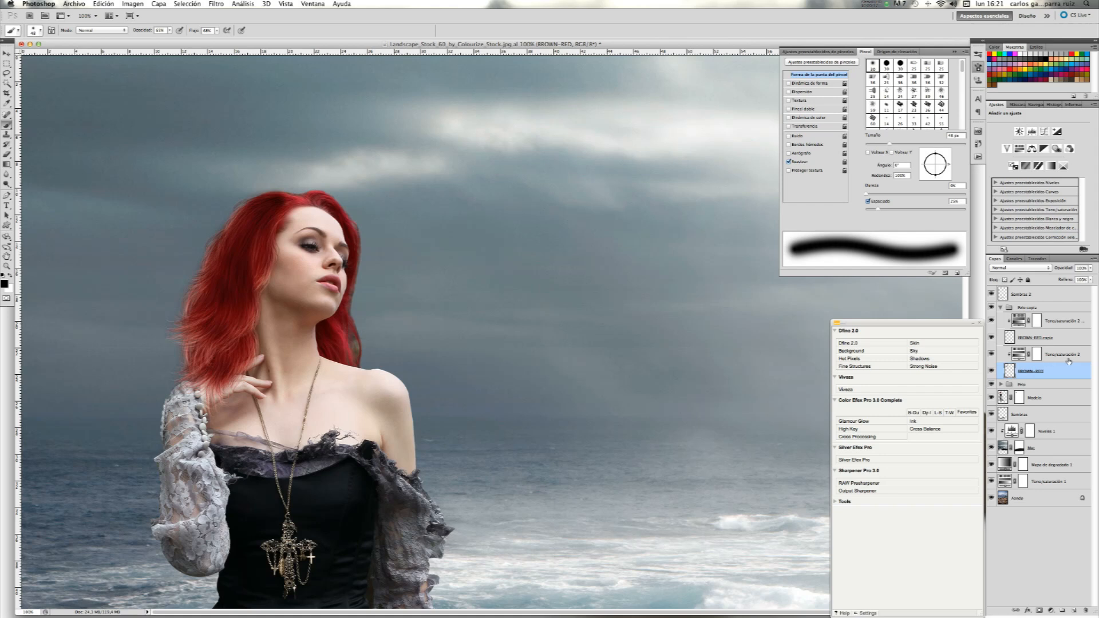
left_click(1067, 356, "shift")
left_click_drag(1064, 374, 1089, 608)
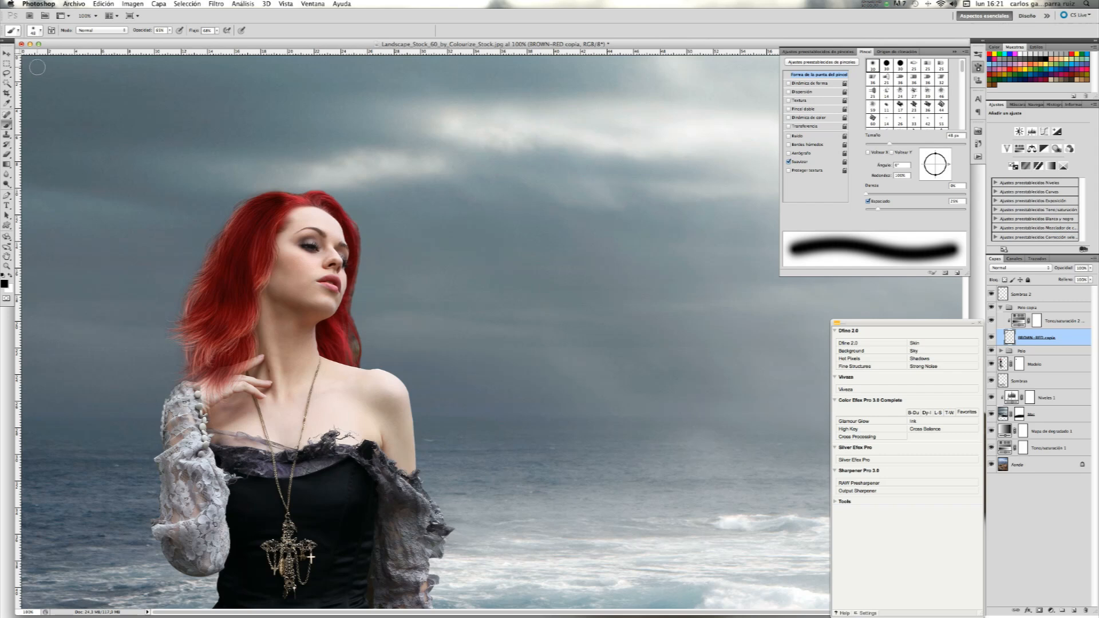
Move the duplicated group's hair lock to the other side of the face, flip it horizontally and bring it near the head
left_click(7, 54)
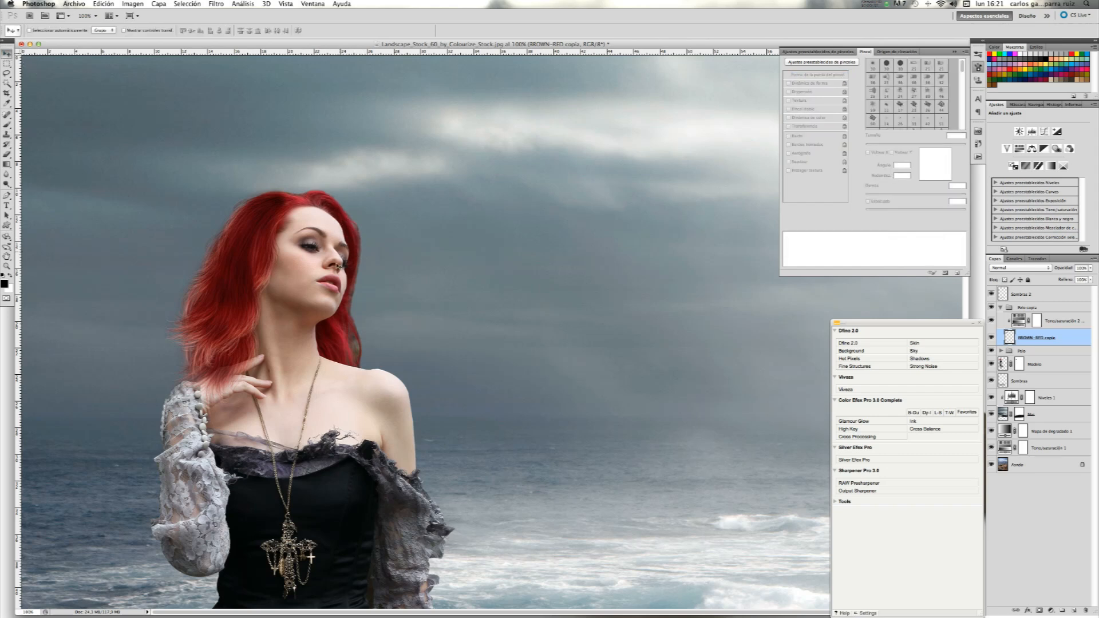
left_click_drag(258, 269, 432, 237)
left_click(104, 4)
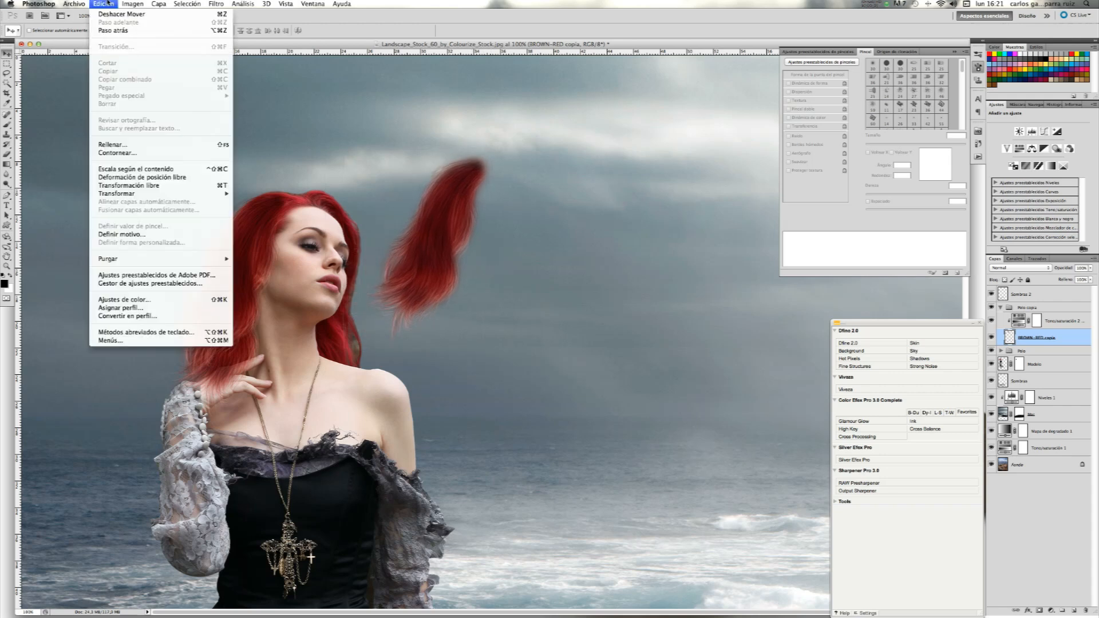
mouse_move(201, 194)
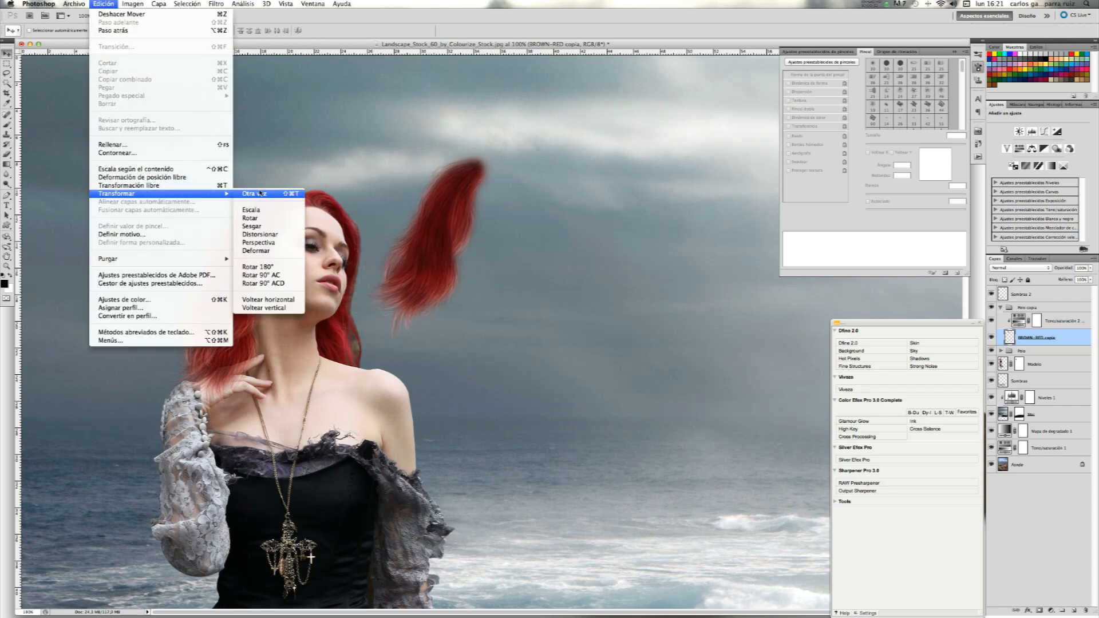
left_click(288, 301)
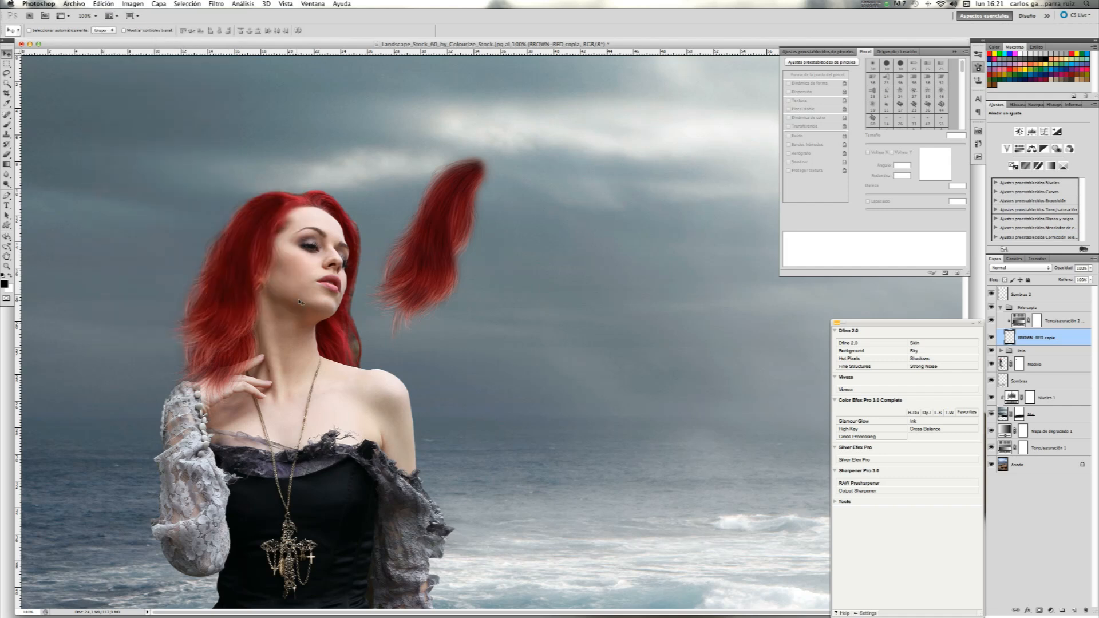
left_click_drag(446, 264, 423, 309)
Rotate the flipped hair lock clockwise by about 30° and position it over the far side of the face, falling onto the shoulder
key("super+t")
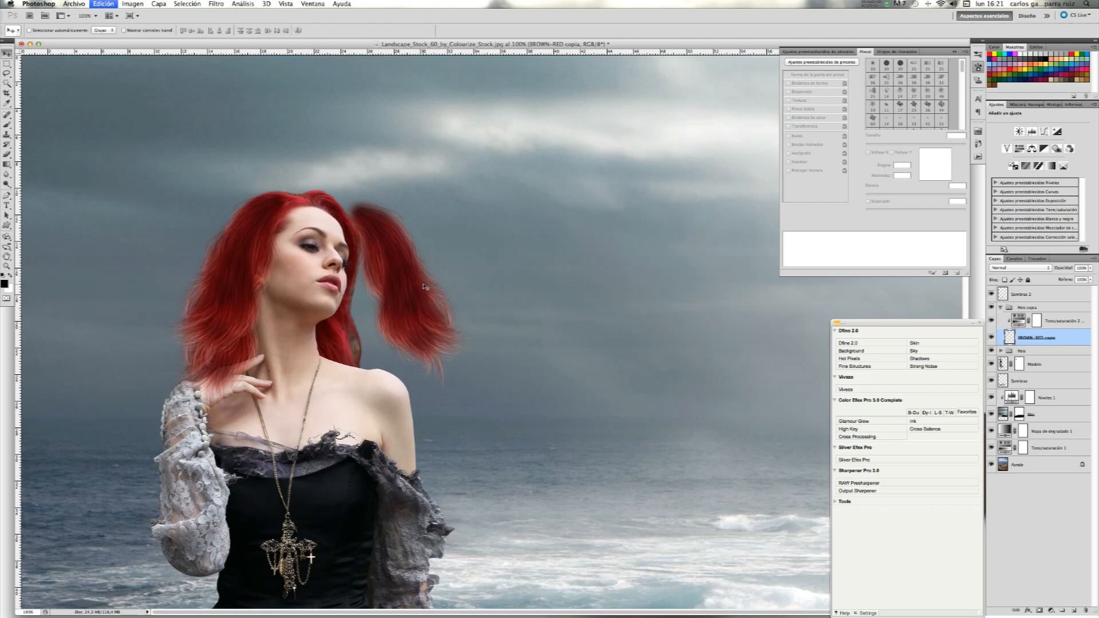
left_click_drag(402, 150, 435, 155)
left_click_drag(431, 227, 376, 228)
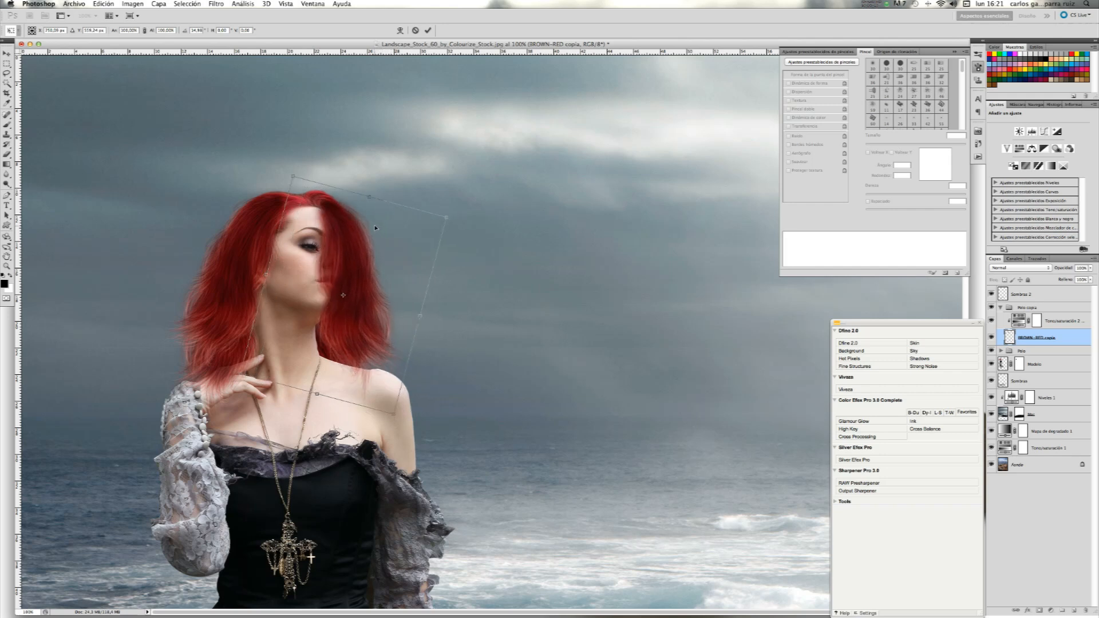
left_click_drag(392, 181, 408, 190)
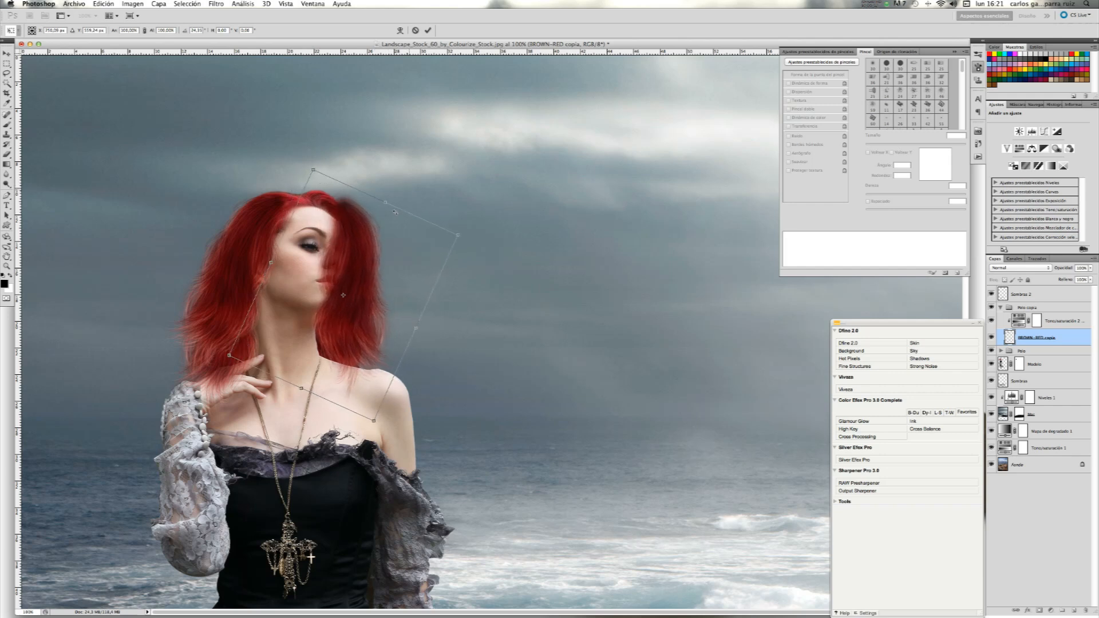
left_click_drag(389, 245, 375, 254)
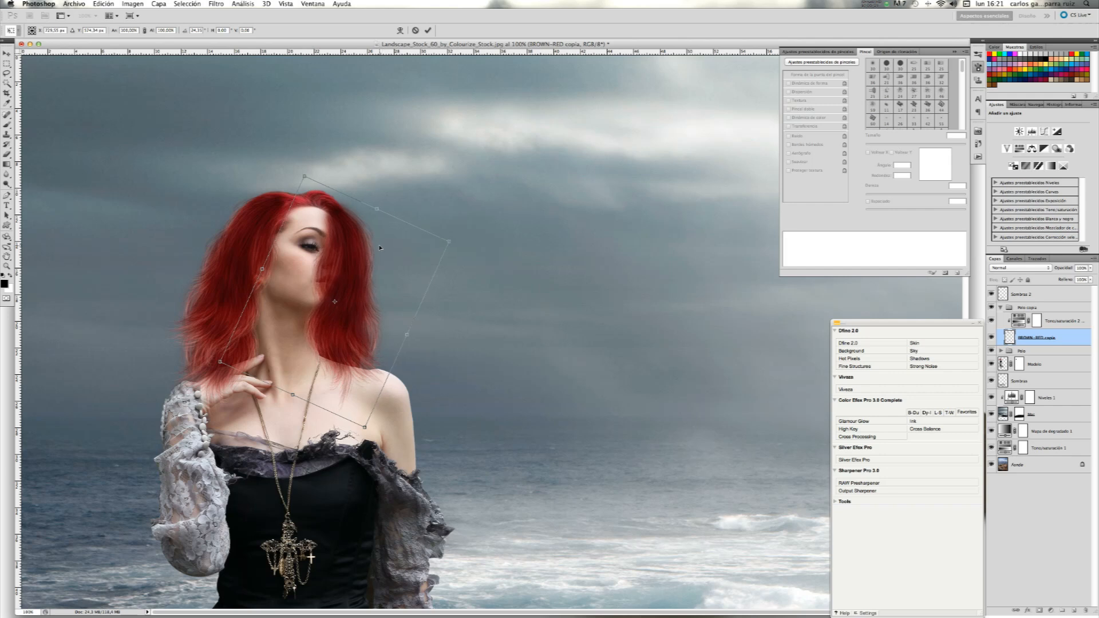
left_click_drag(389, 214, 406, 217)
mouse_move(393, 249)
left_mouse_down()
mouse_move(405, 263)
mouse_move(387, 247)
left_mouse_up()
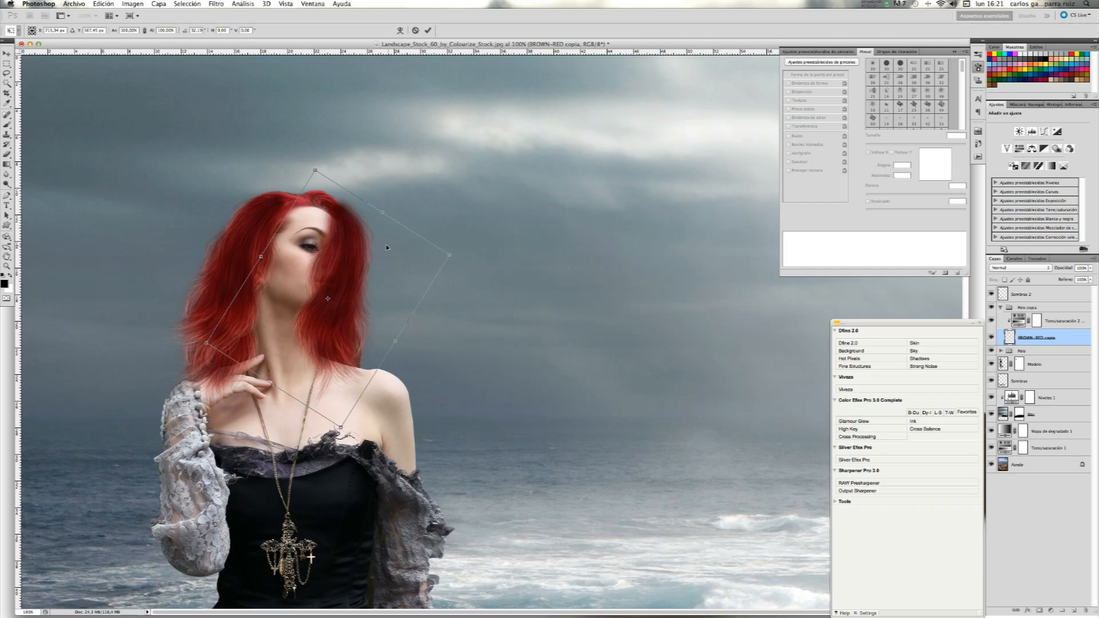
left_click_drag(418, 161, 415, 152)
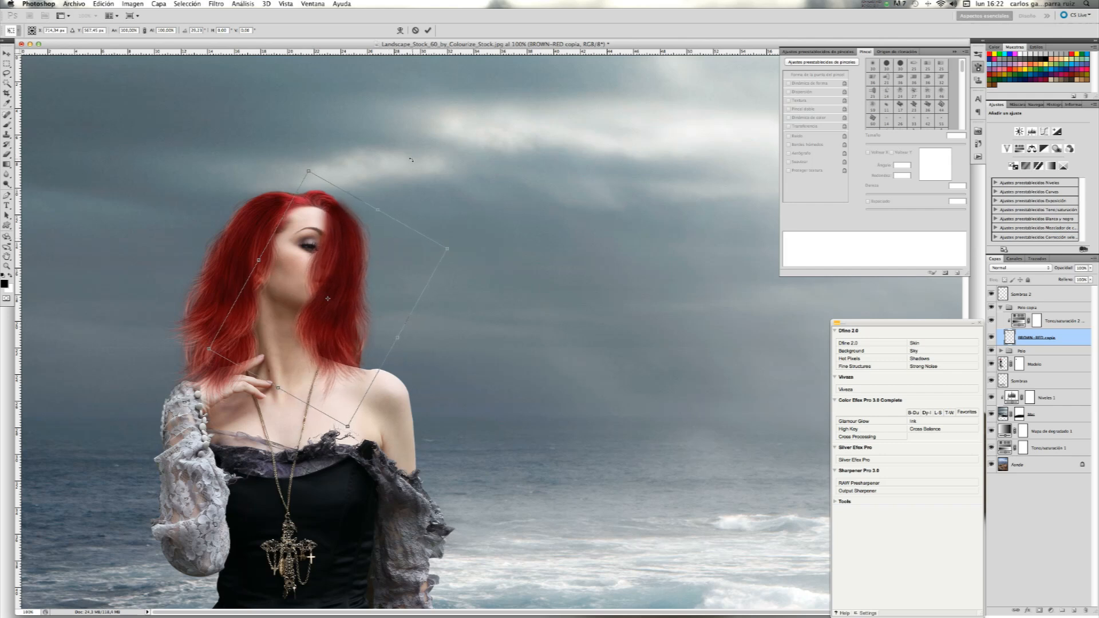
left_click(428, 31)
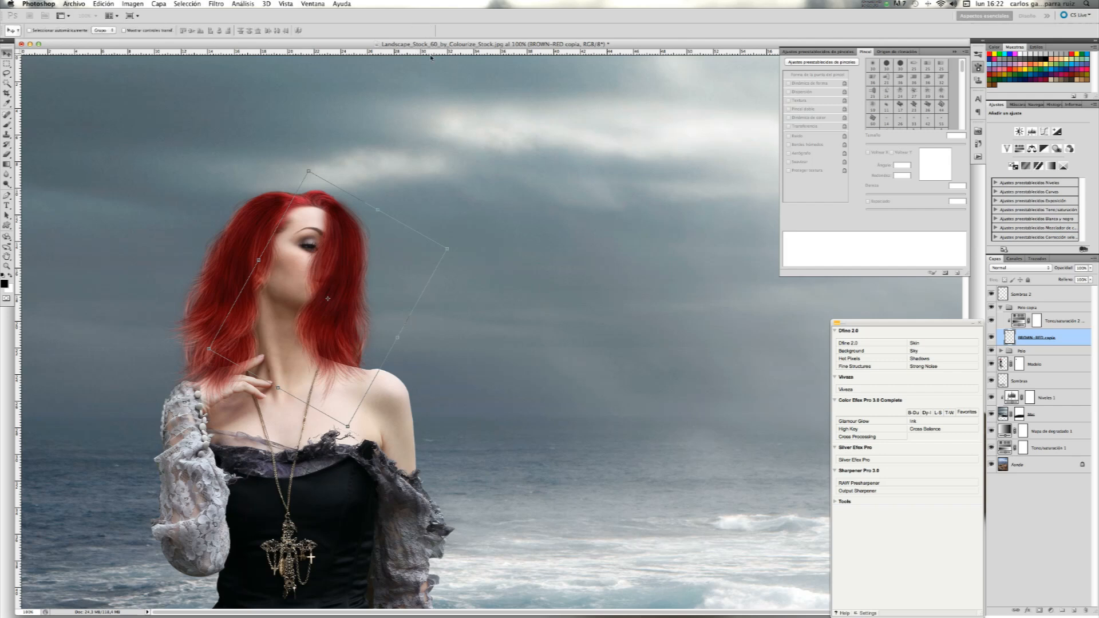
left_click_drag(369, 273, 374, 279)
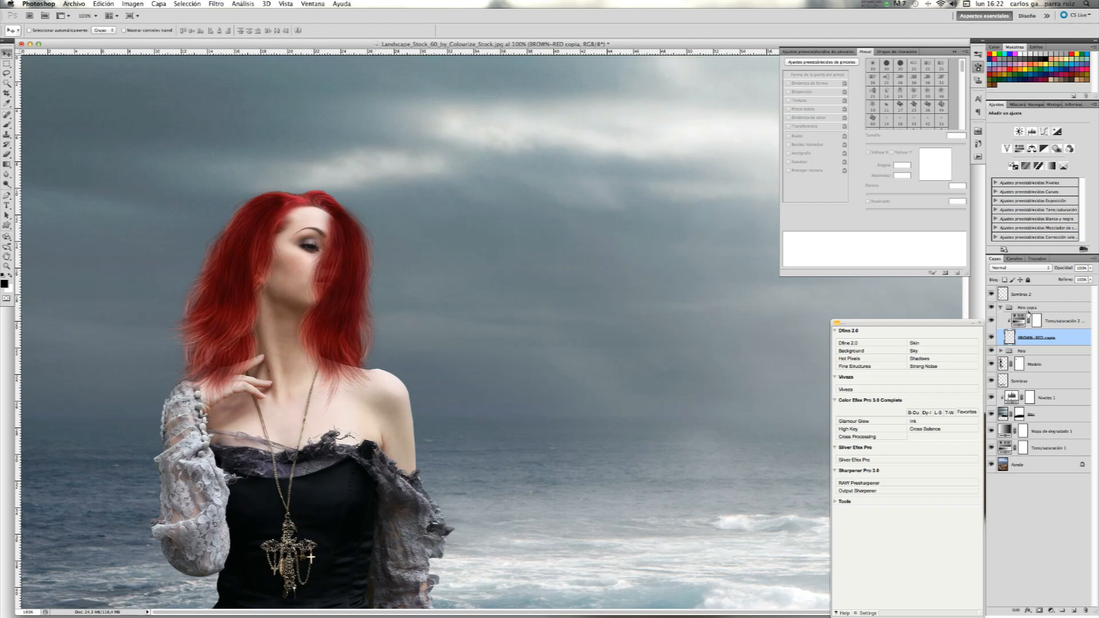
left_click(1000, 309)
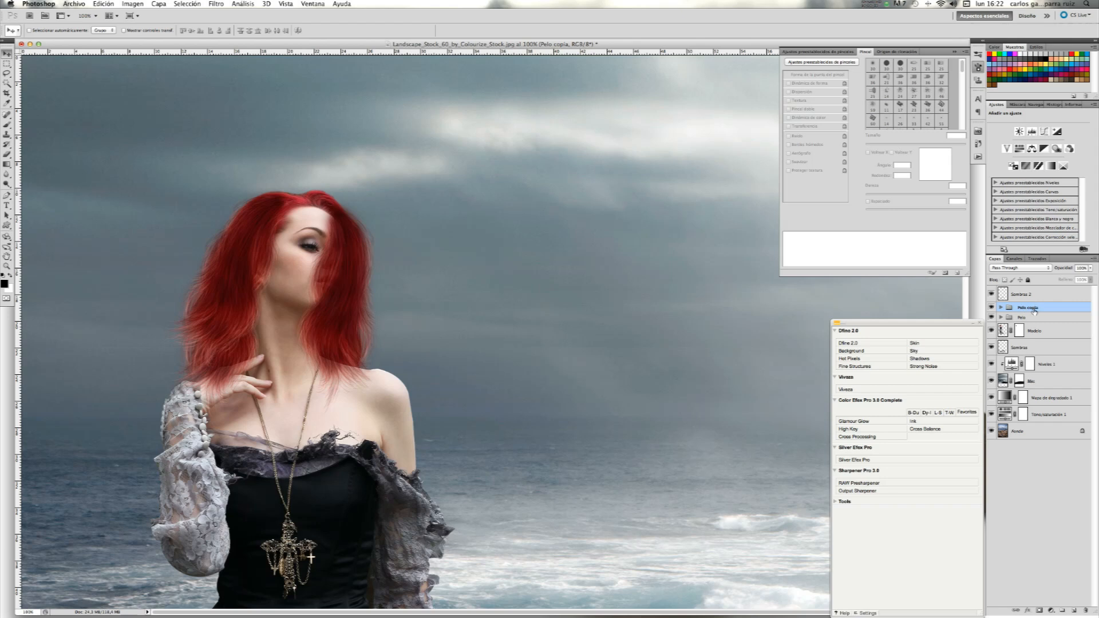
Move the Pelo copia group below the Modelo layer and activate the Modelo layer mask with the Brush tool
left_click_drag(1037, 308, 1039, 341)
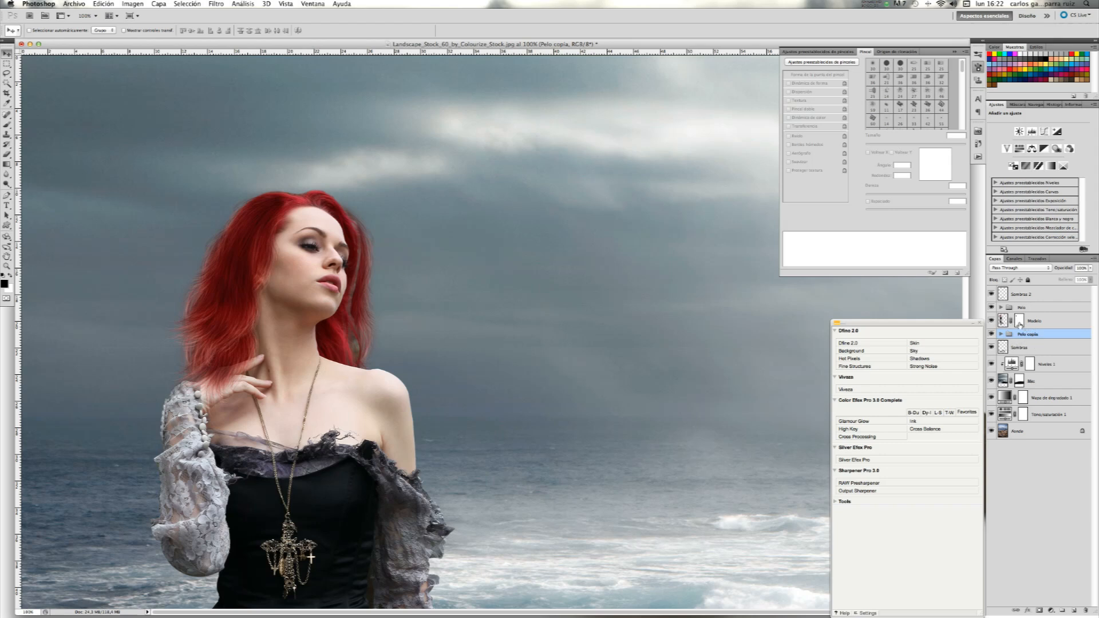
left_click(1019, 322)
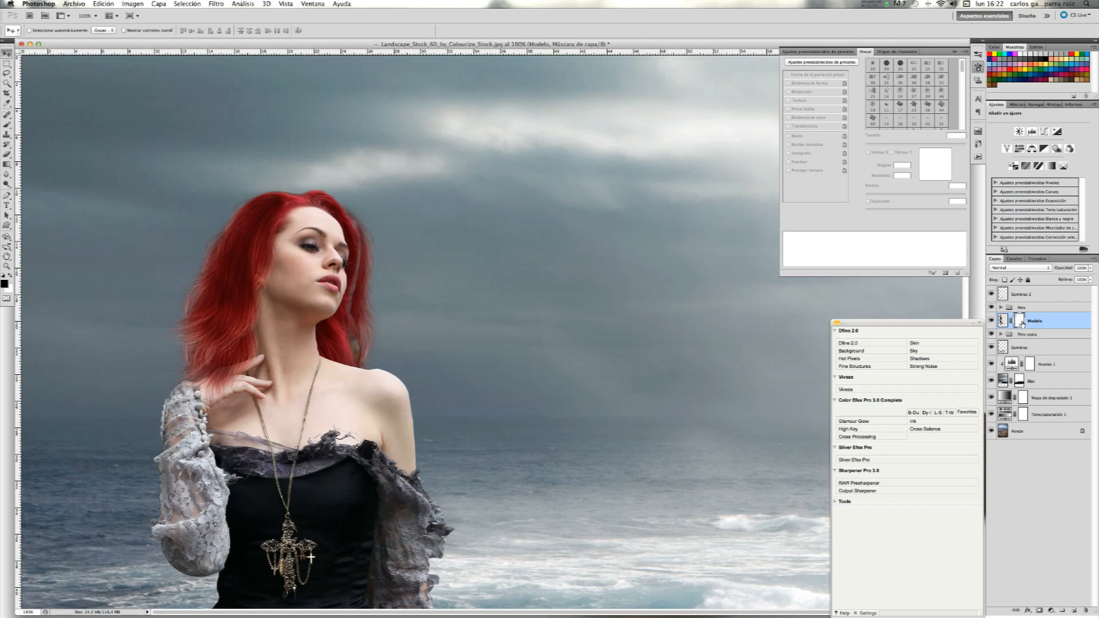
left_click(7, 126)
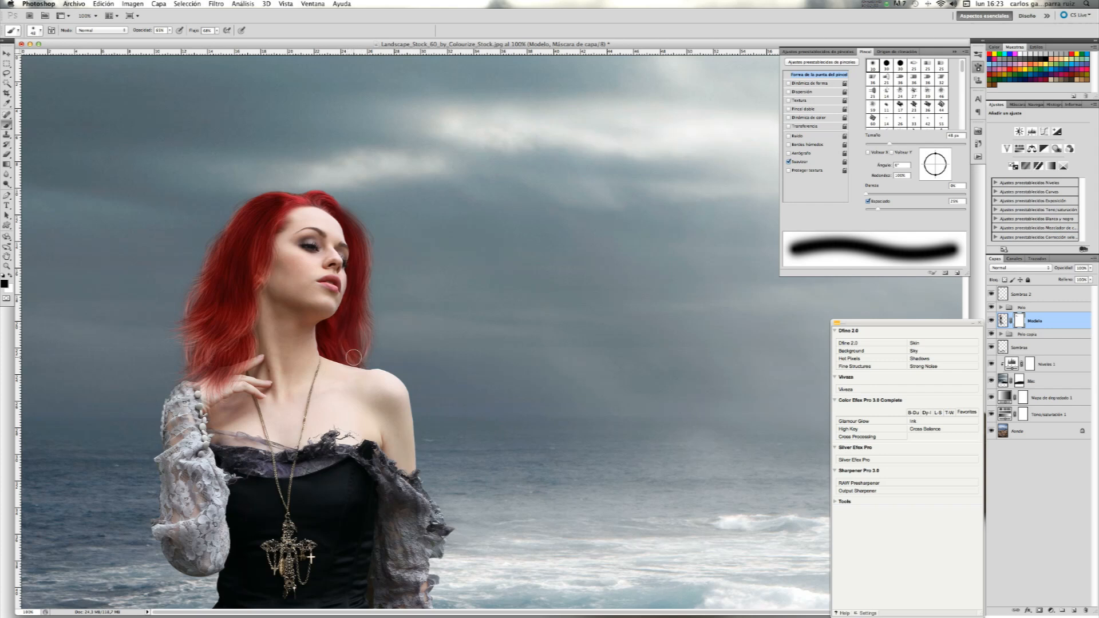
Reduce the brush size for fine retouching of the Modelo layer mask around the head and far-side hair
left_click(1037, 105)
left_click(1087, 165)
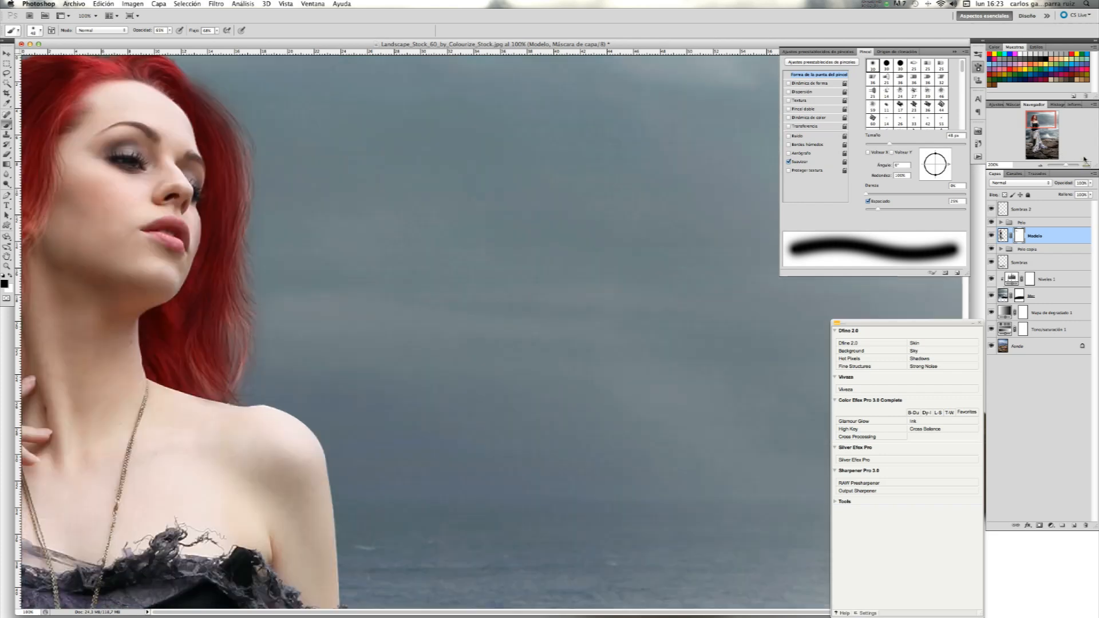
left_click_drag(1046, 118, 1036, 118)
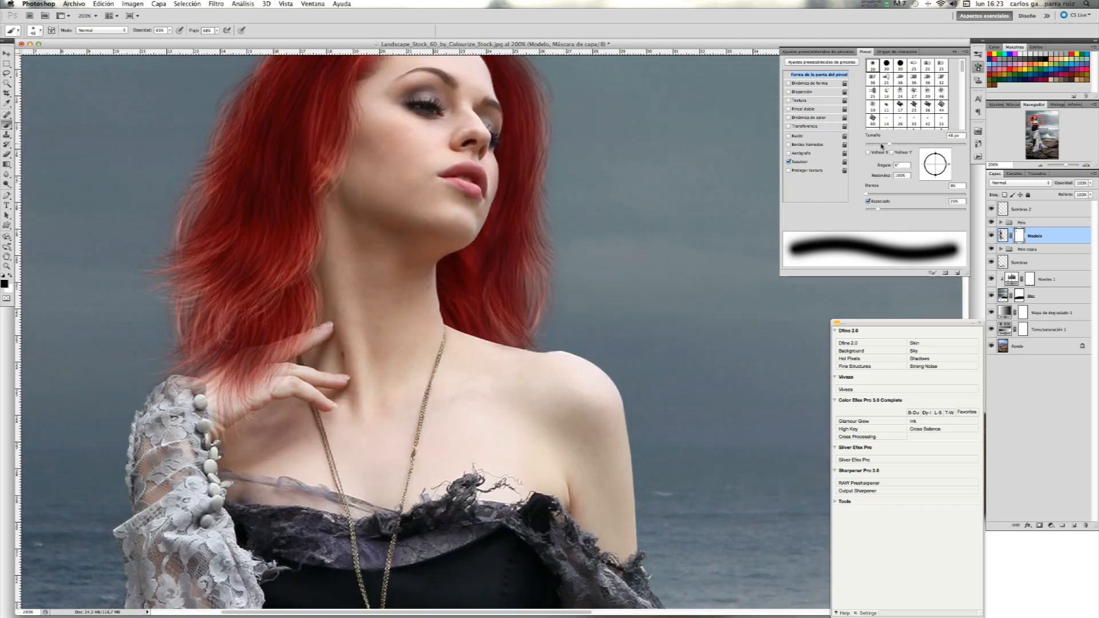
left_click_drag(881, 145, 877, 144)
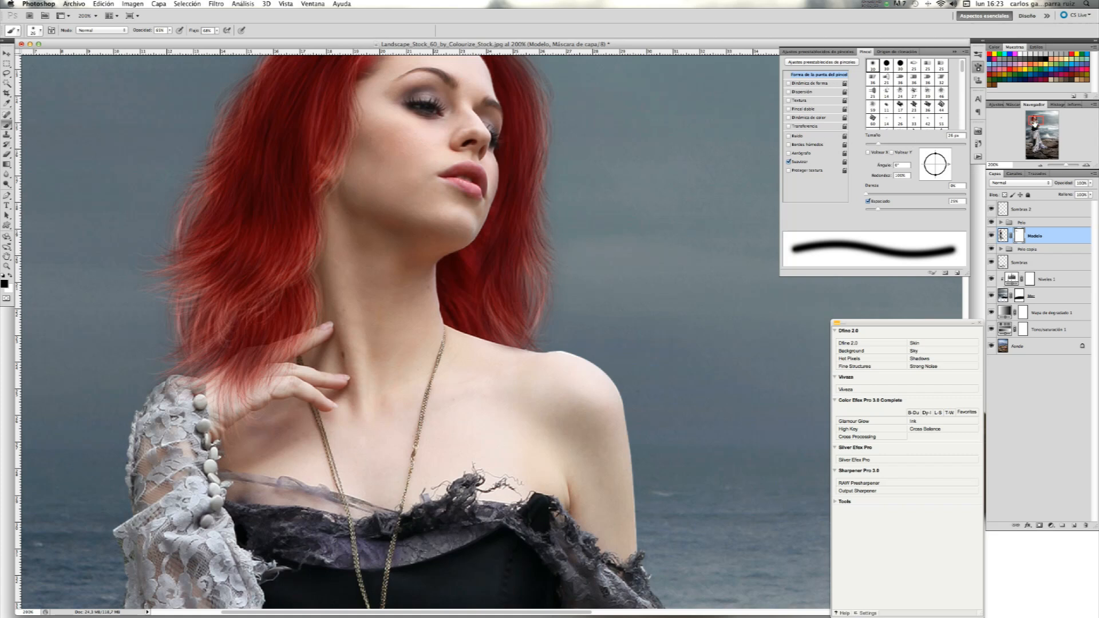
scroll(424, 331, "up", 5)
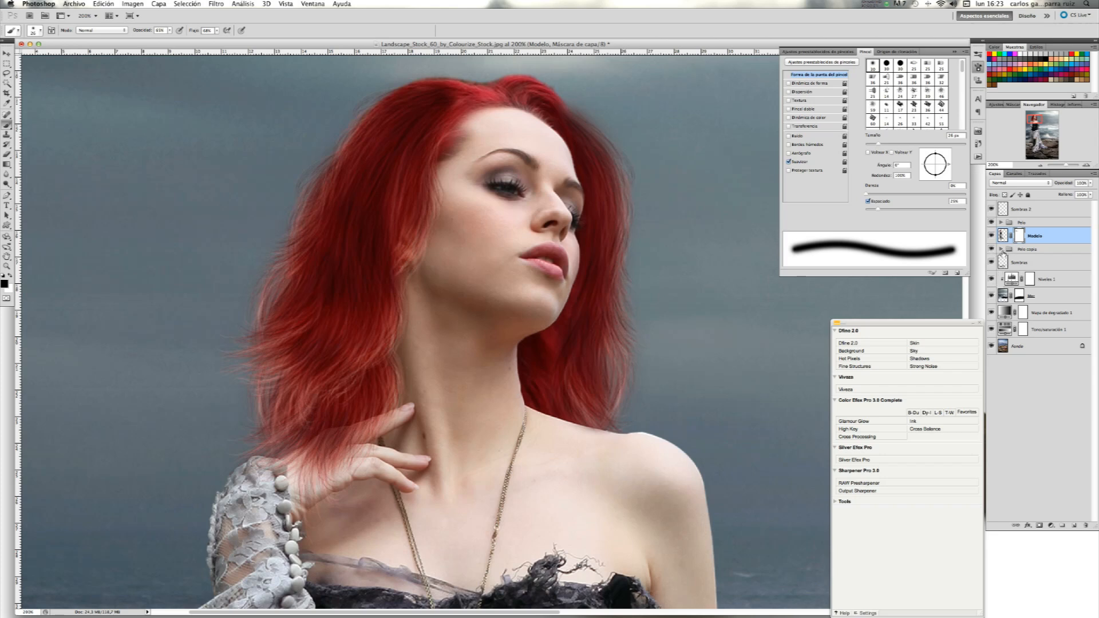
Compare the portrait with and without the Pelo copia group by toggling its visibility
left_click(991, 250)
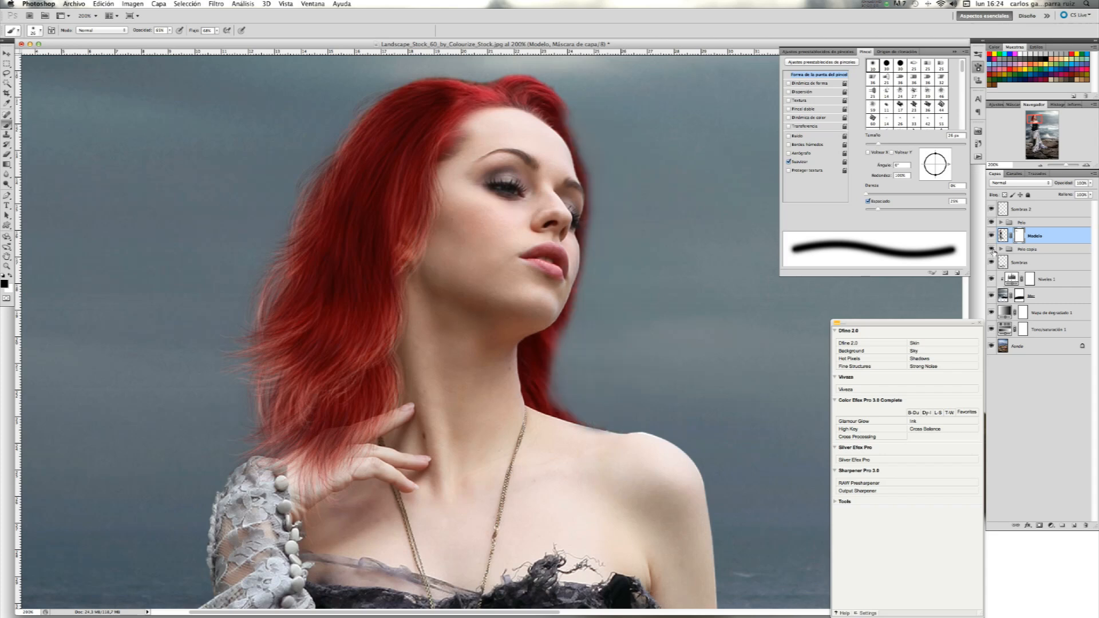
left_click(991, 250)
left_click(991, 249)
left_click(991, 249)
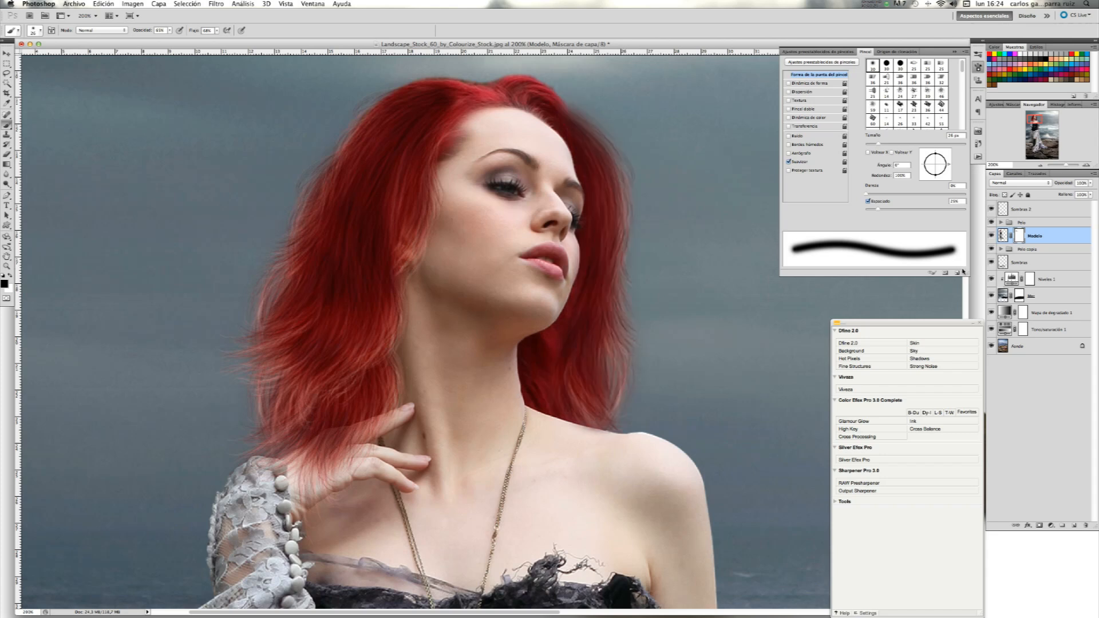
Fit the whole image on screen and move its document window to the middle of the workspace
key("super+0")
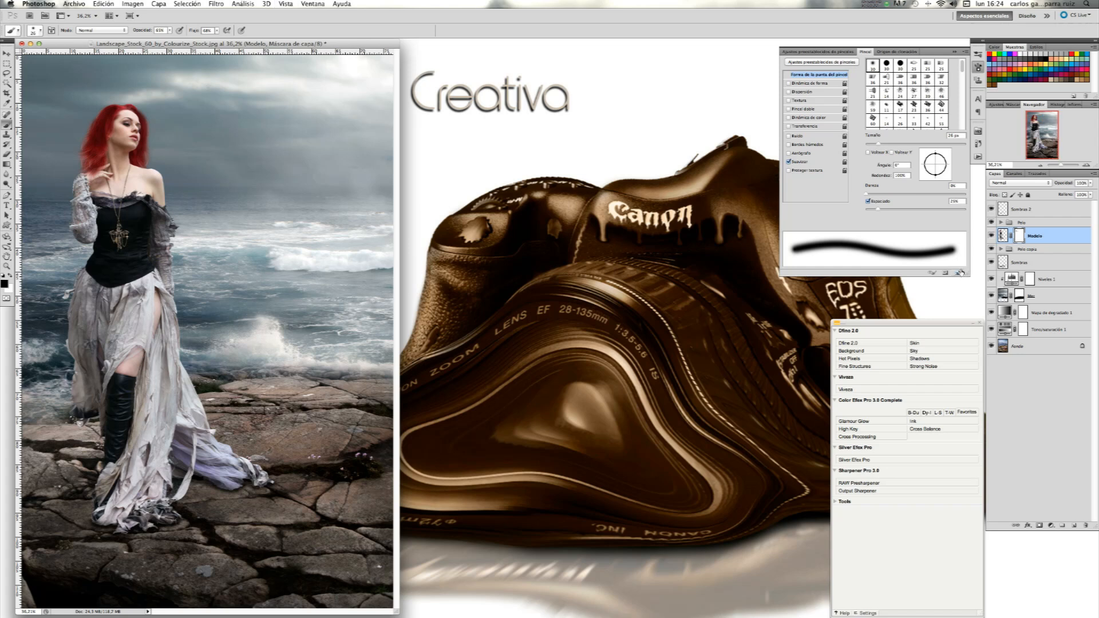
left_click_drag(272, 44, 502, 19)
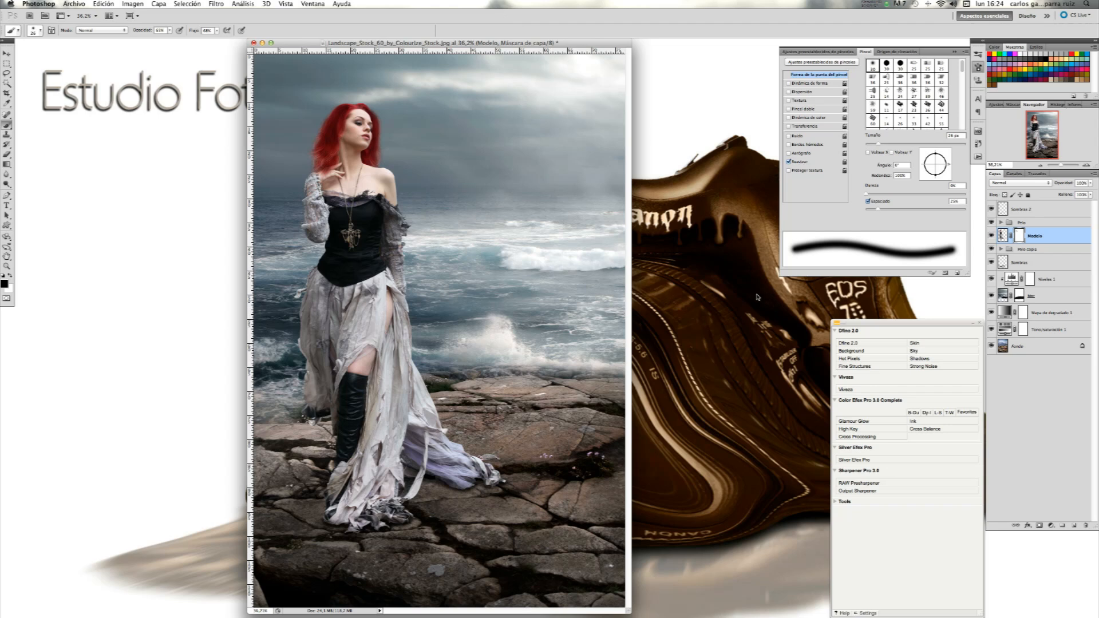
key("super+Tab")
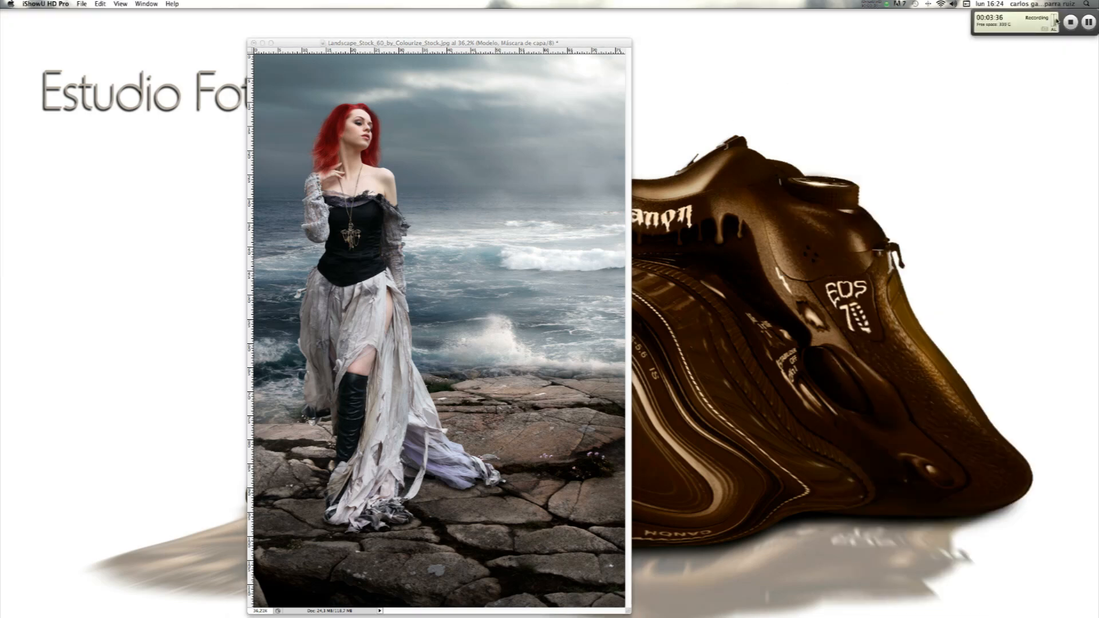
left_click(598, 42)
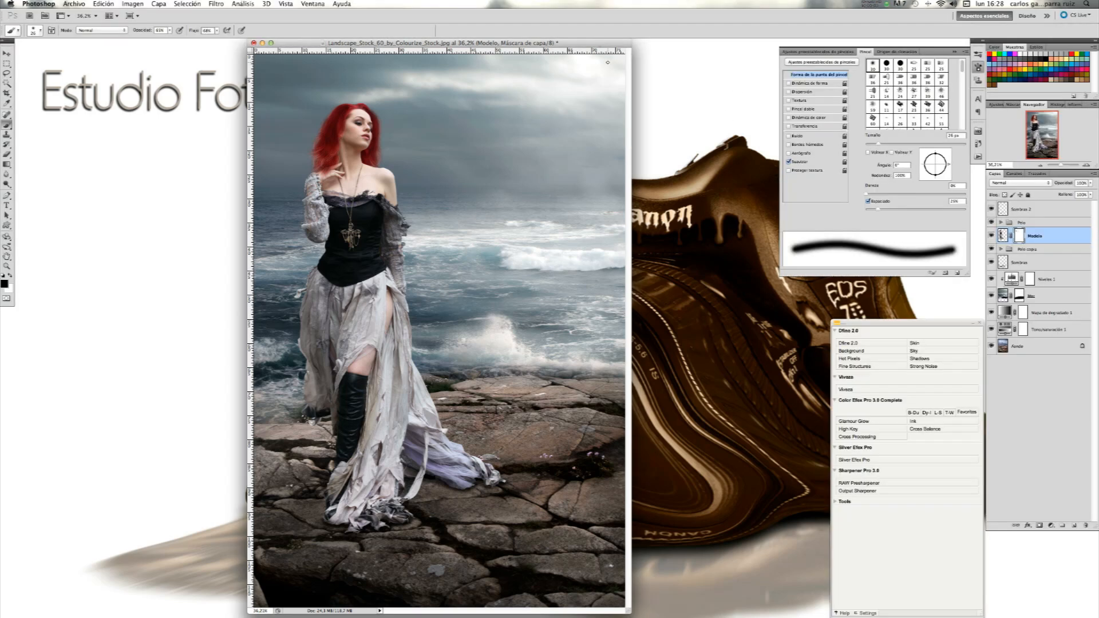
Group the Sombras 2, Pelo, Modelo, Pelo copia and Sombras layers together
left_click(1058, 214)
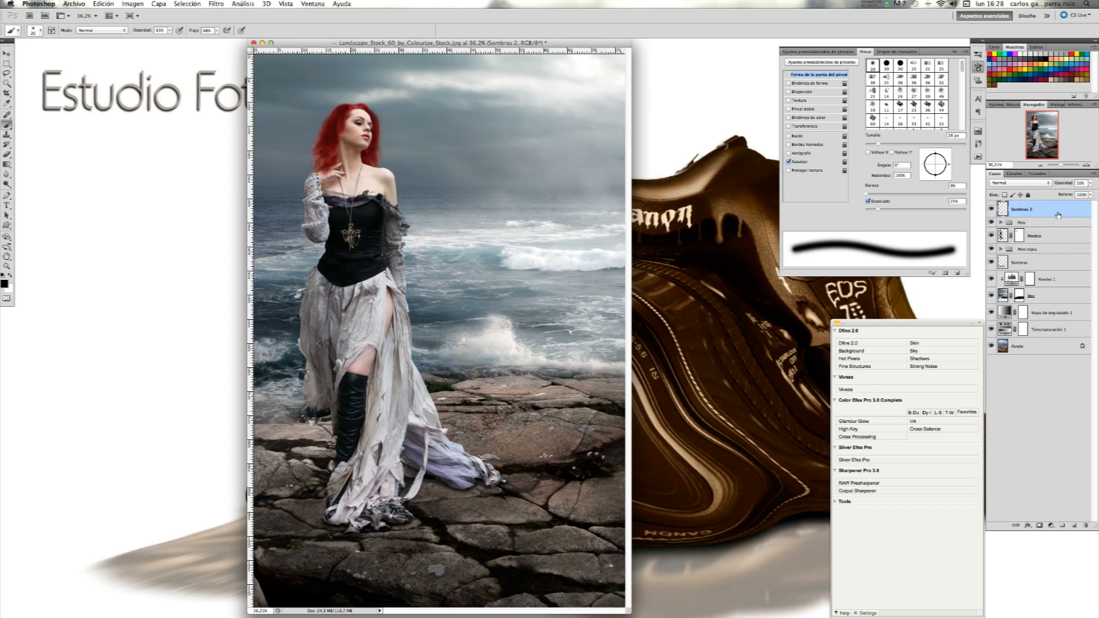
left_click(1056, 224, "shift")
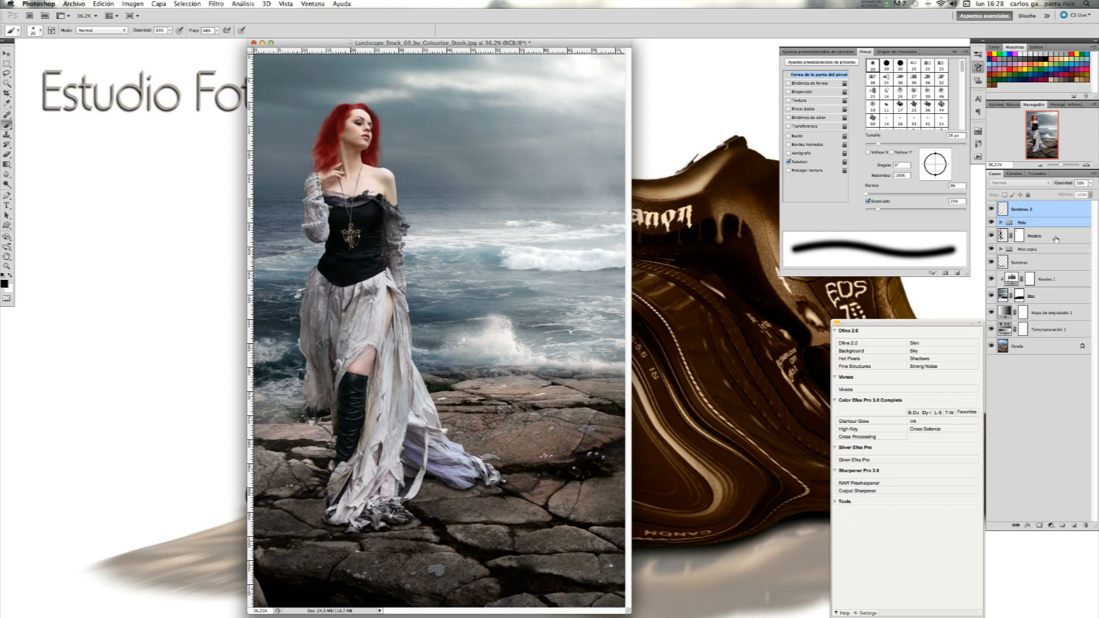
left_click(1056, 238, "shift")
left_click(1056, 252, "shift")
left_click(1053, 264, "shift")
left_click_drag(1056, 265, 1063, 524)
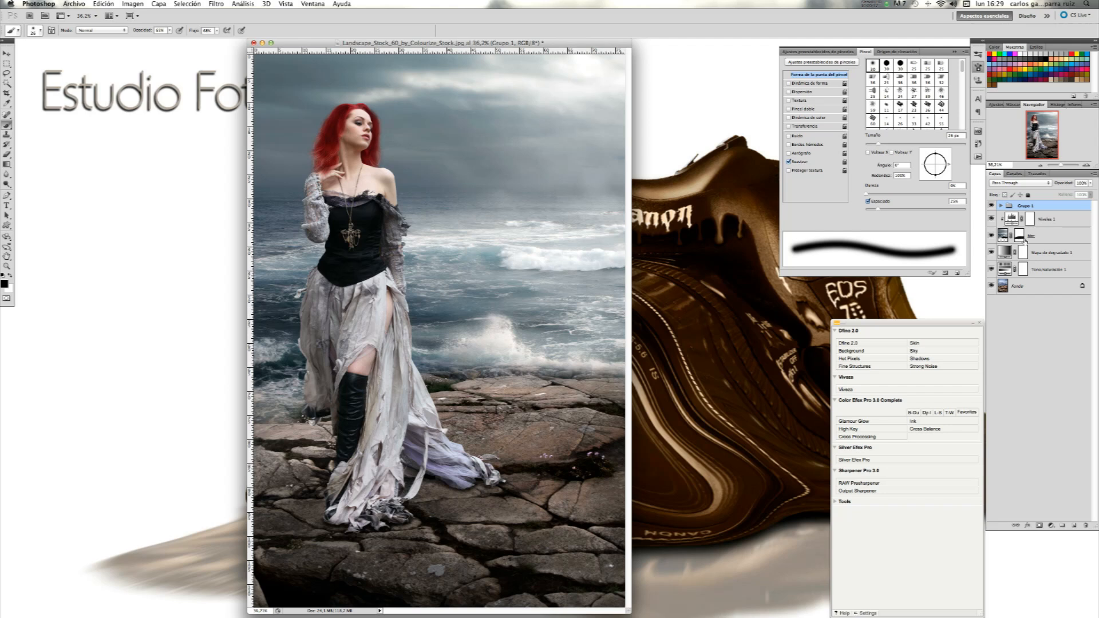
Rename the new group Modelo and check the layers it contains
double_click(1025, 206)
type("Modelo")
key("Return")
left_click(1000, 206)
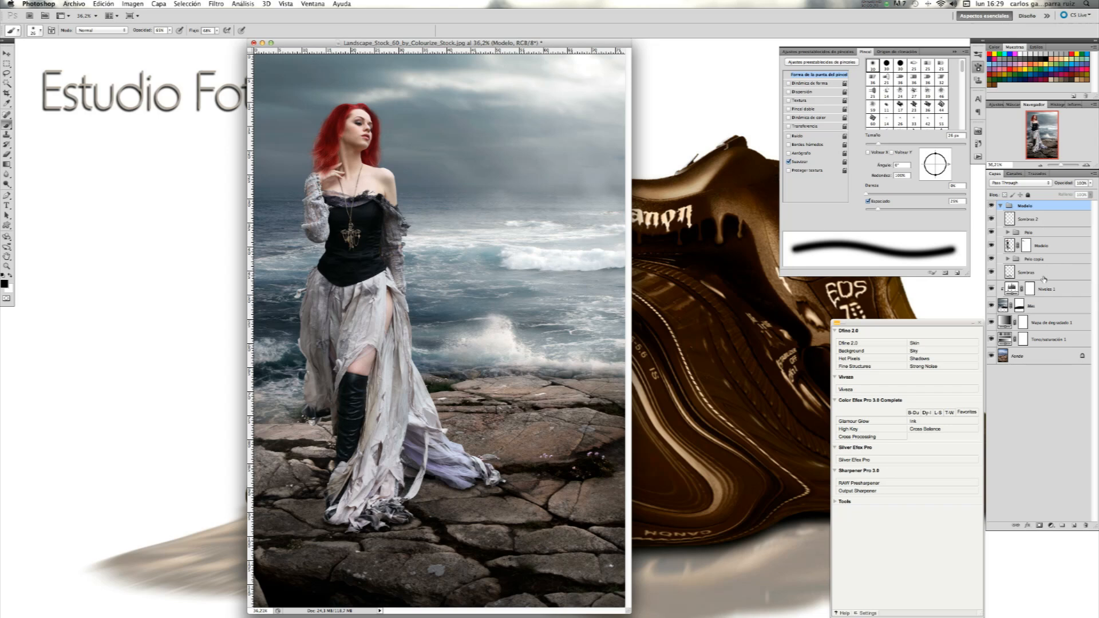
left_click(1000, 206)
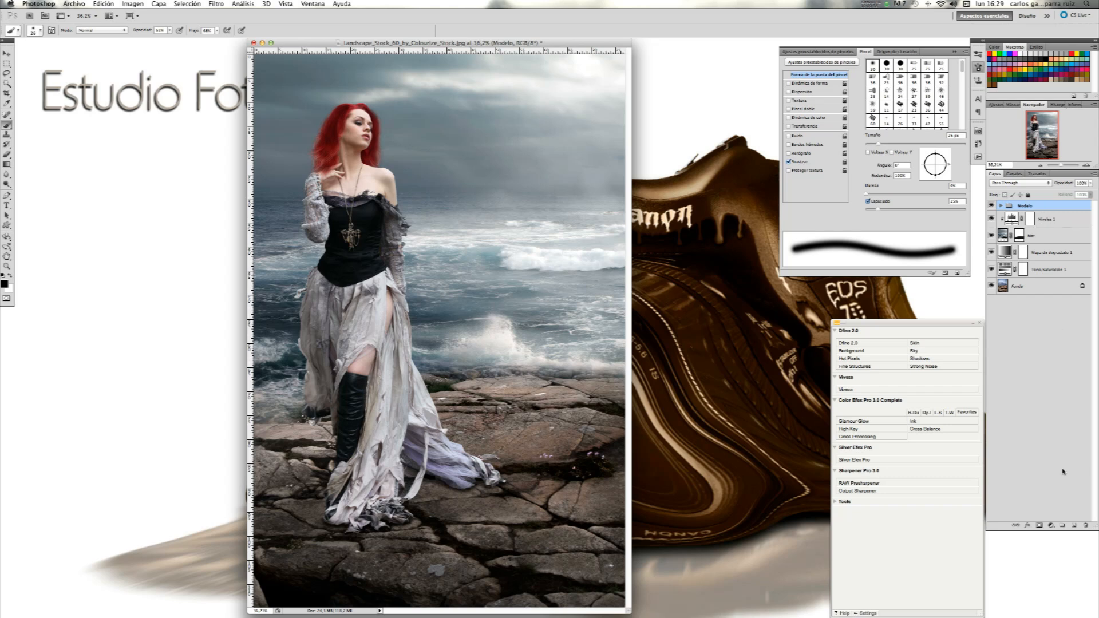
left_click(1050, 525)
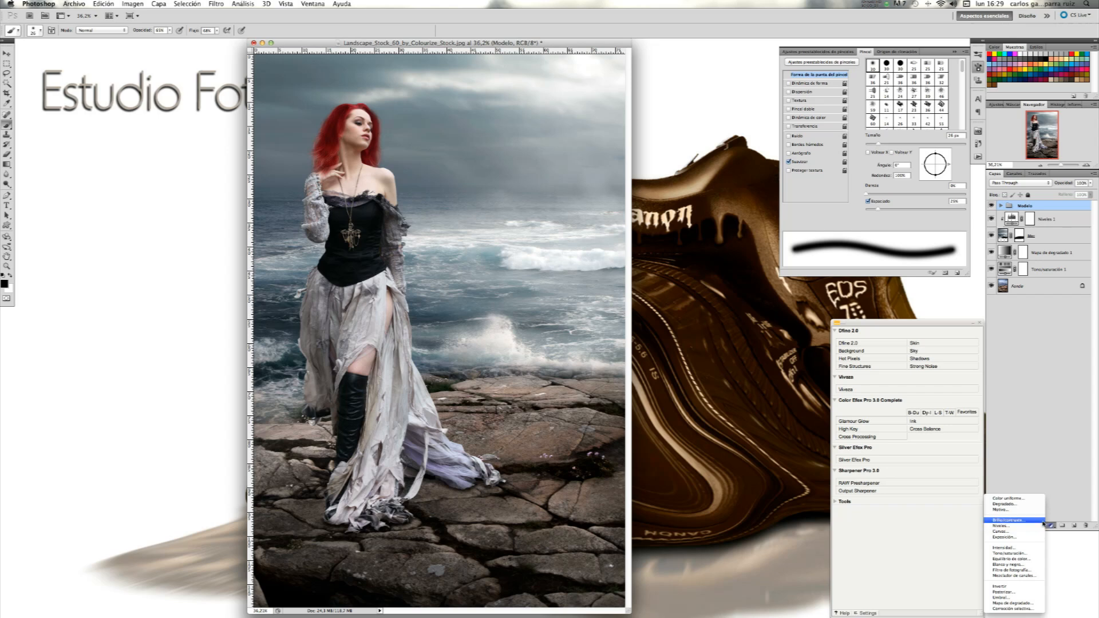
left_click(1030, 553)
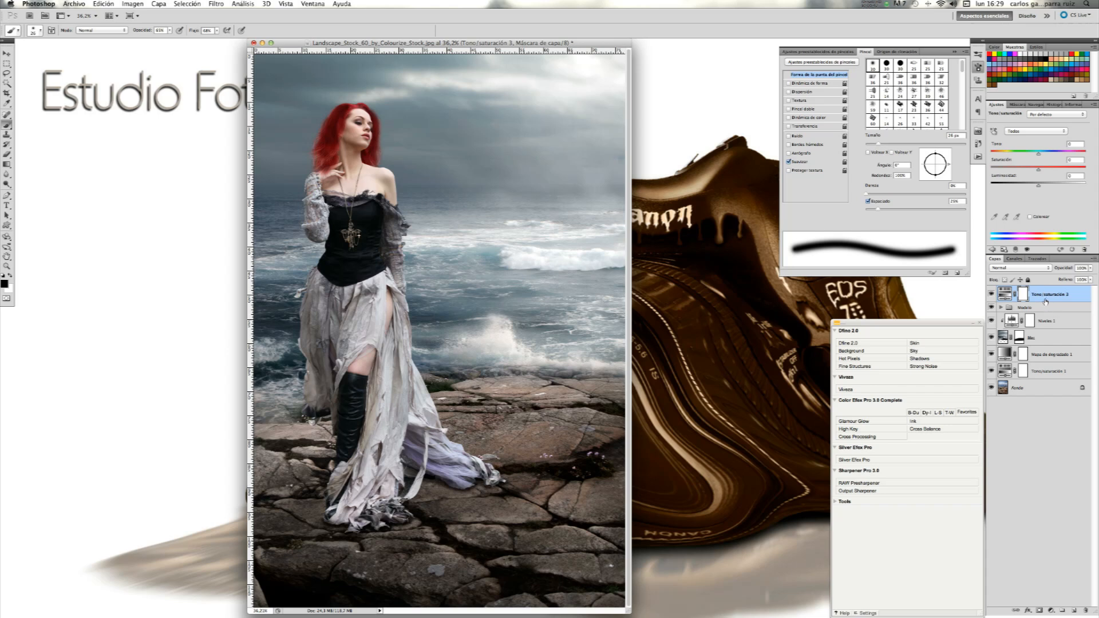
key("Delete")
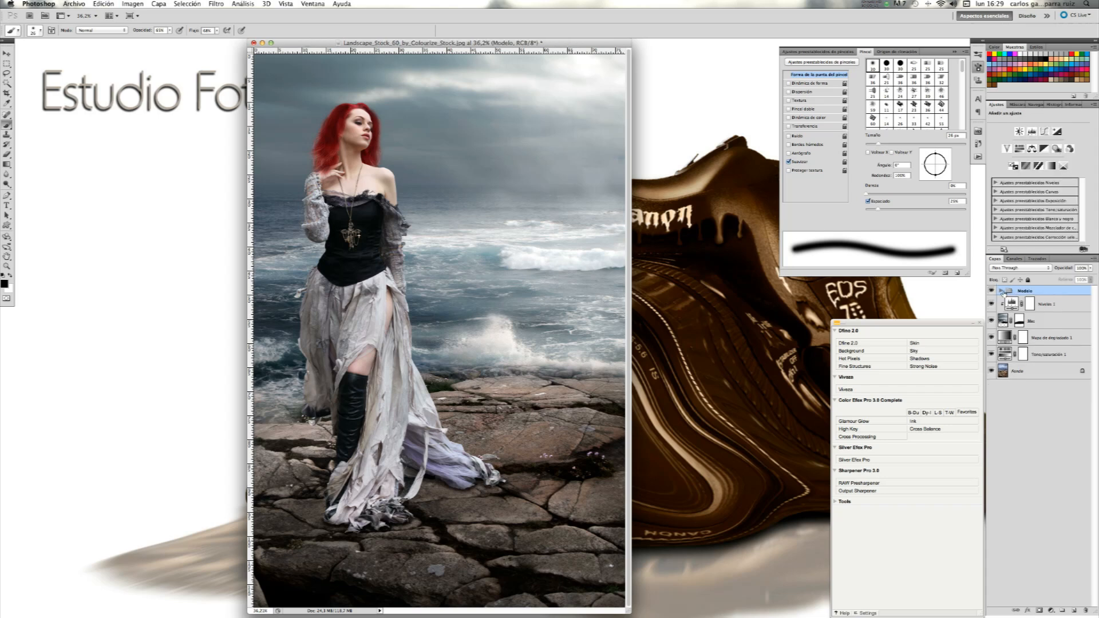
Add a Hue/Saturation adjustment layer directly above Sombras 2 inside the Modelo group
left_click(1001, 291)
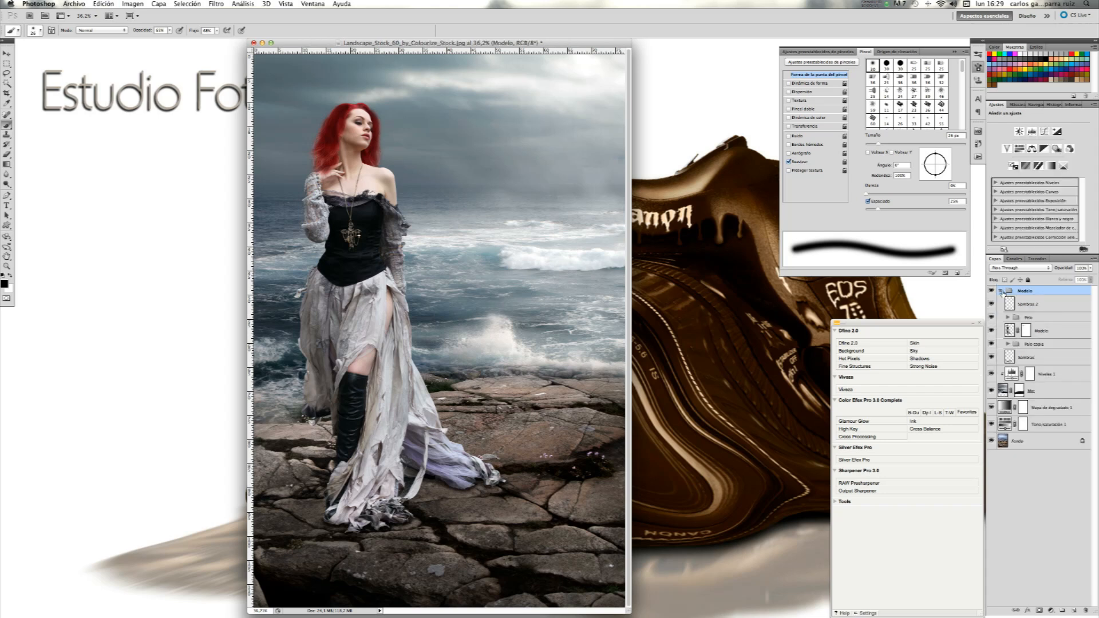
left_click(1049, 304)
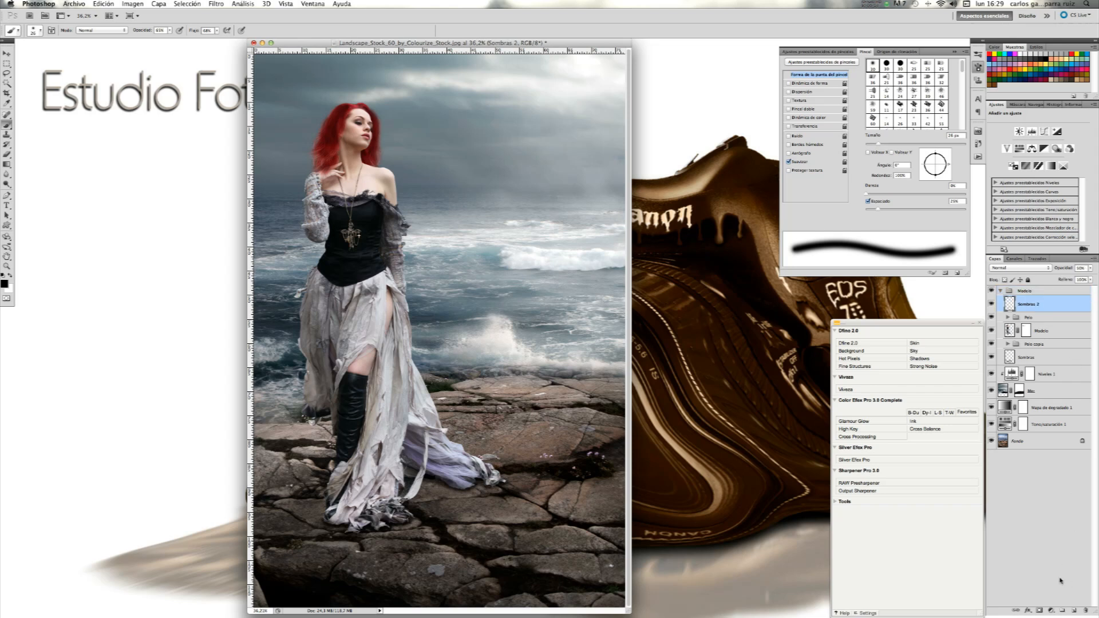
left_click(1051, 610)
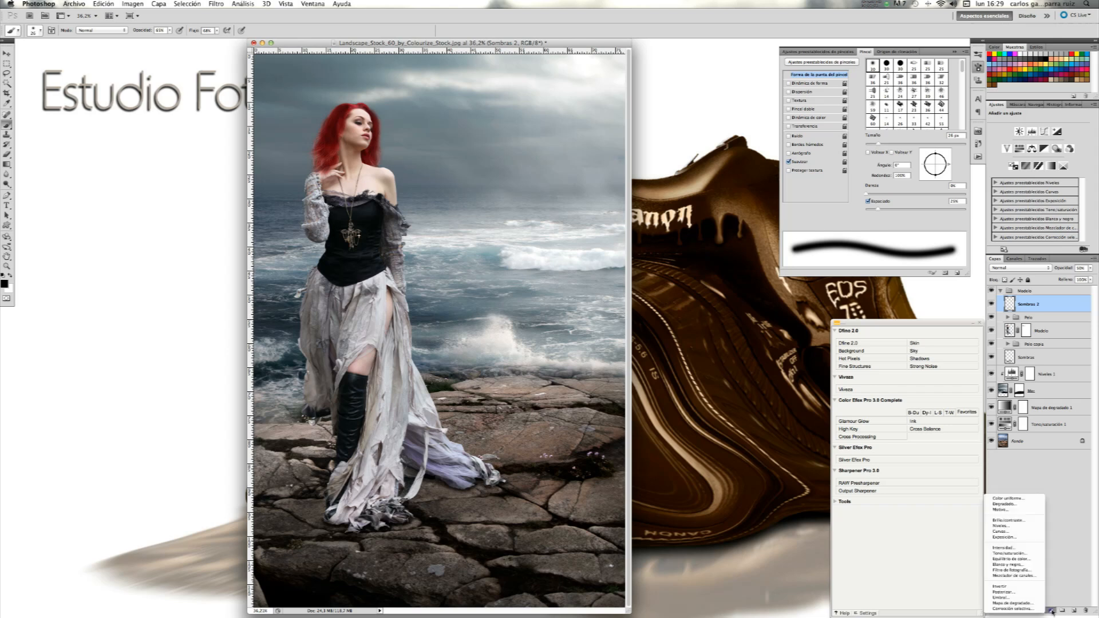
left_click(1037, 554)
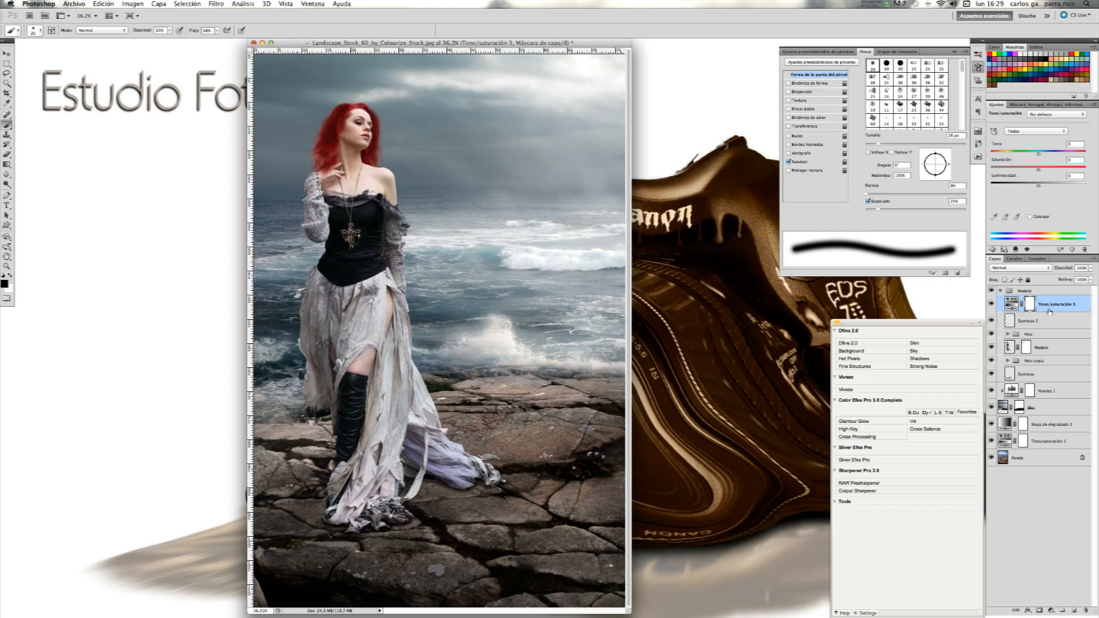
Lower the adjustment's saturation to -48, comparing the image with and without it
left_click(1019, 170)
left_click_drag(1019, 171, 1012, 170)
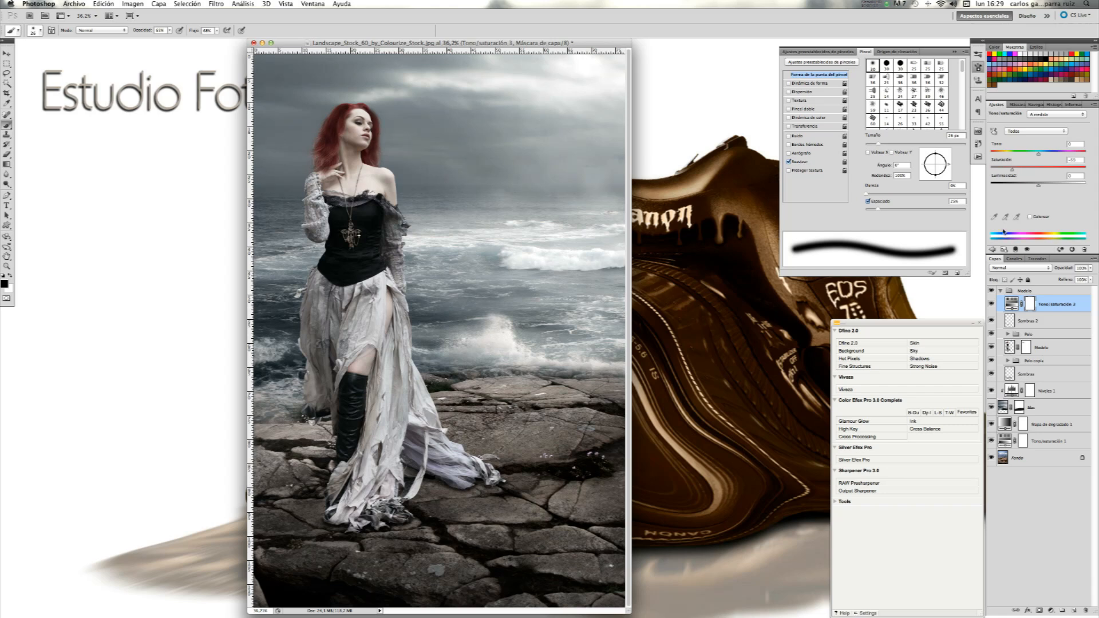
left_click(990, 304)
left_click(990, 304)
left_click_drag(1019, 169, 1015, 171)
Try to move the Hue/Saturation adjustment down past the Pelo group, and undo the move
left_click_drag(1053, 310, 1051, 334)
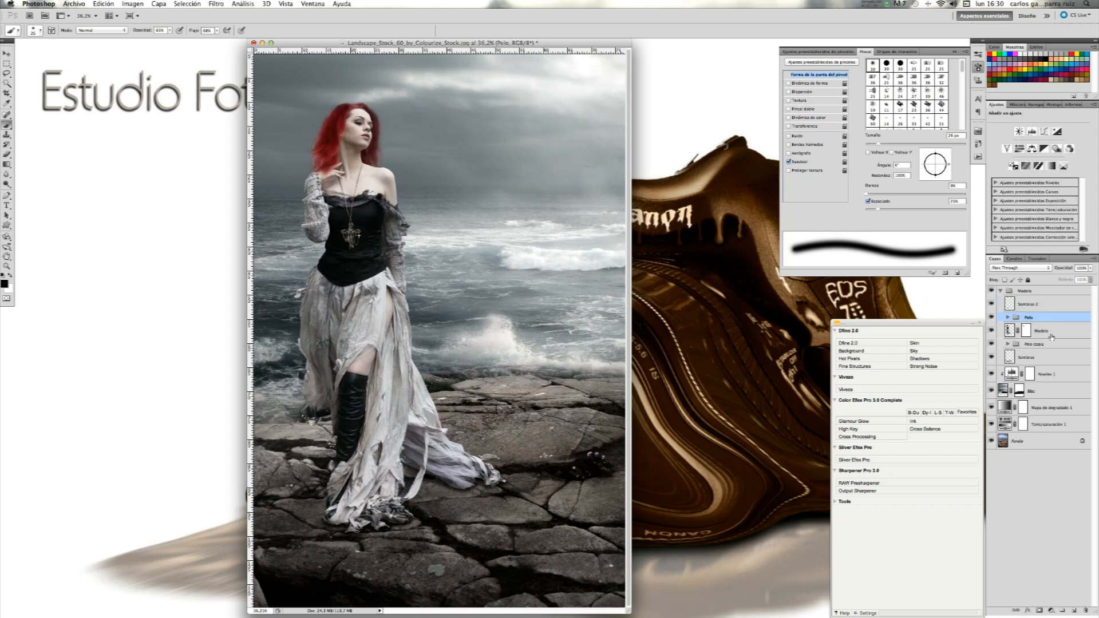
key("super+z")
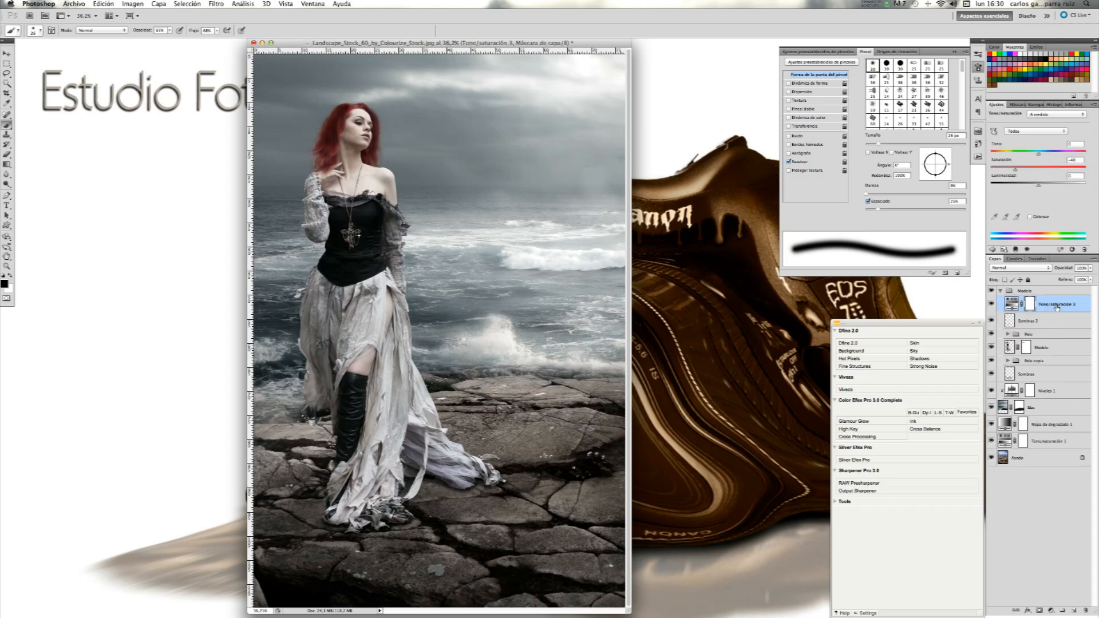
Merge the Pelo group into a single layer and check the merged hair by toggling its visibility
left_click(1042, 338)
right_click(1042, 338)
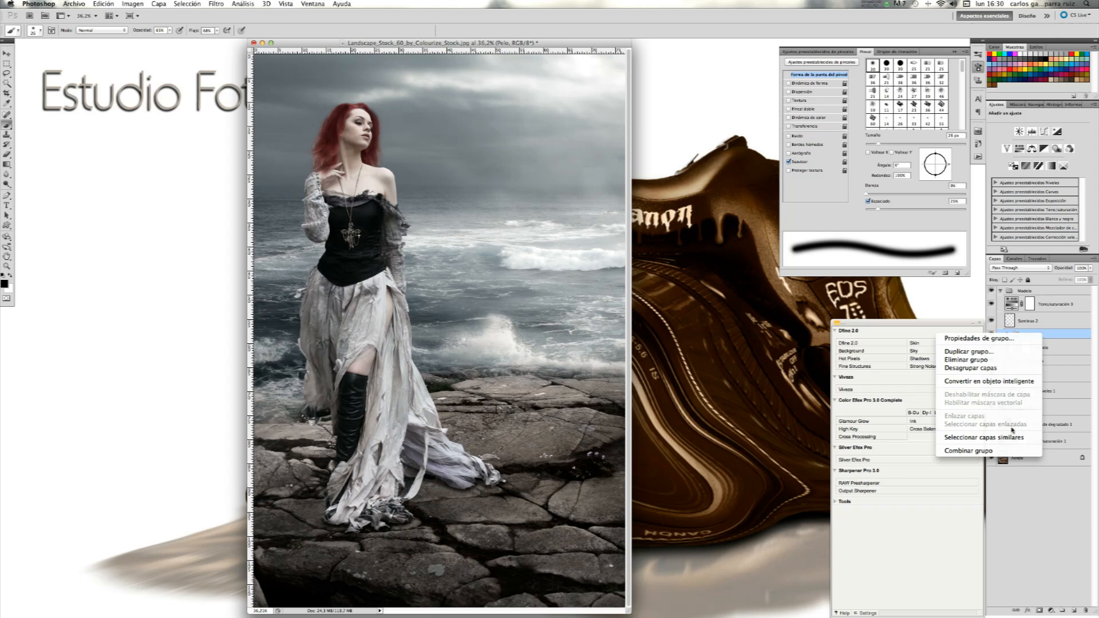
left_click(1003, 451)
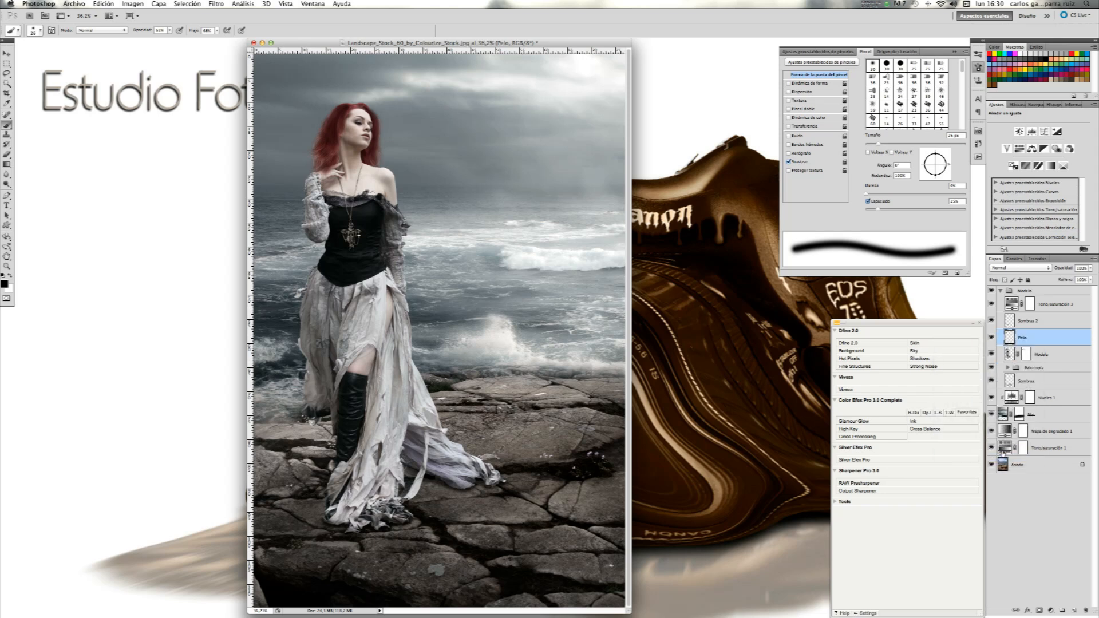
left_click(991, 337)
left_click(993, 338)
left_click(994, 339)
left_click(993, 339)
Merge the Pelo copia group into a single layer
left_click(1043, 369)
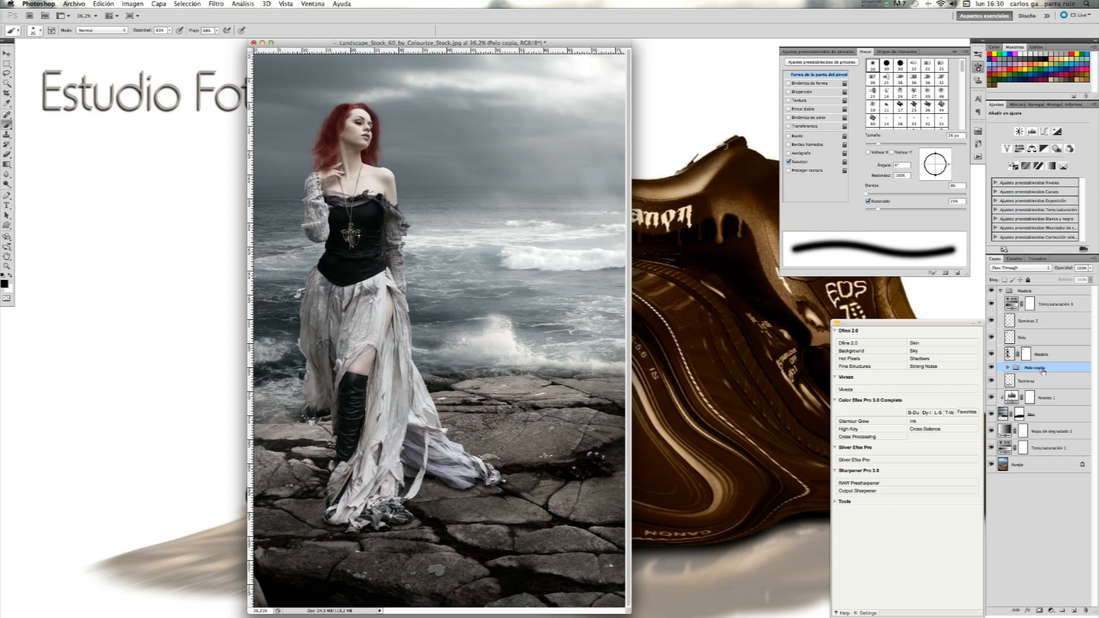
right_click(1043, 371)
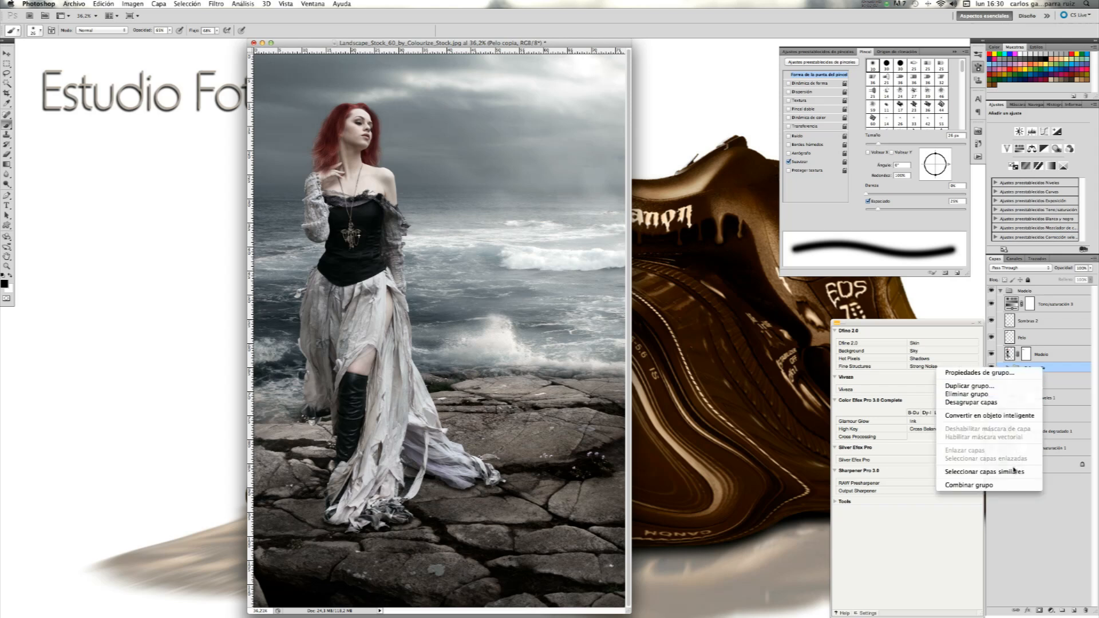
left_click(984, 488)
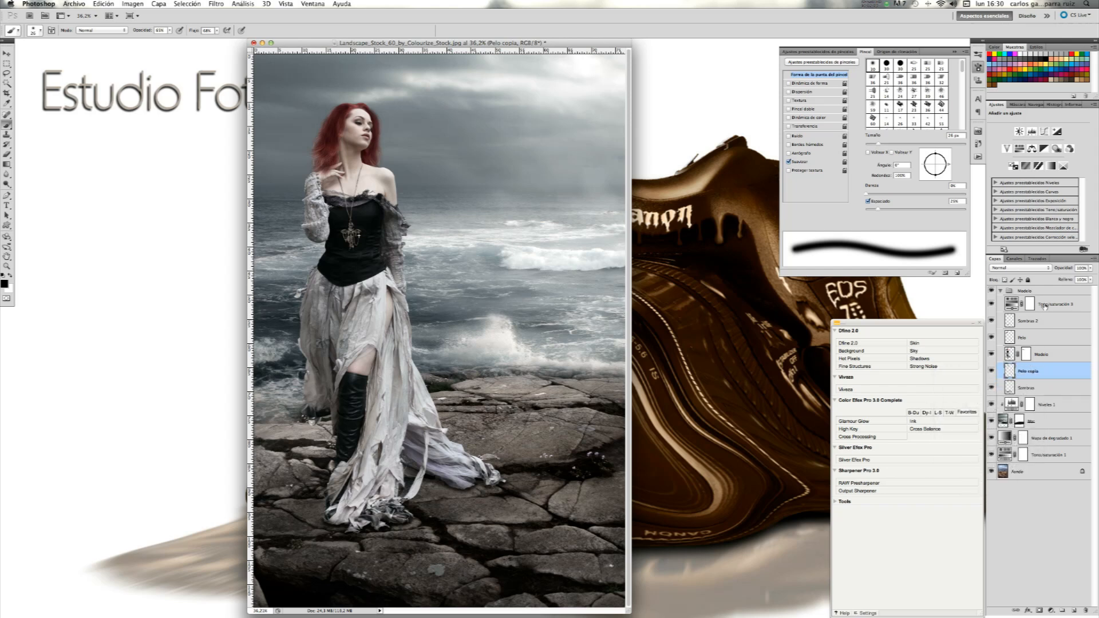
Move the Hue/Saturation adjustment directly above the Modelo layer, clip it to that layer and select the Pelo layer
left_click_drag(1044, 306, 1042, 341)
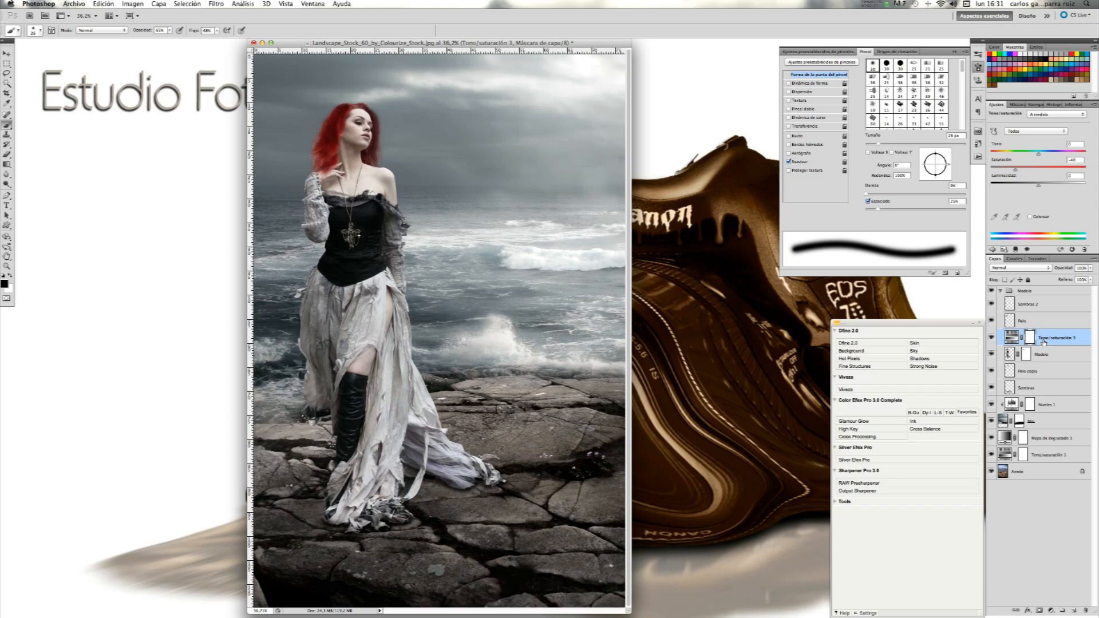
left_click(1047, 345, "alt")
left_click(1048, 323)
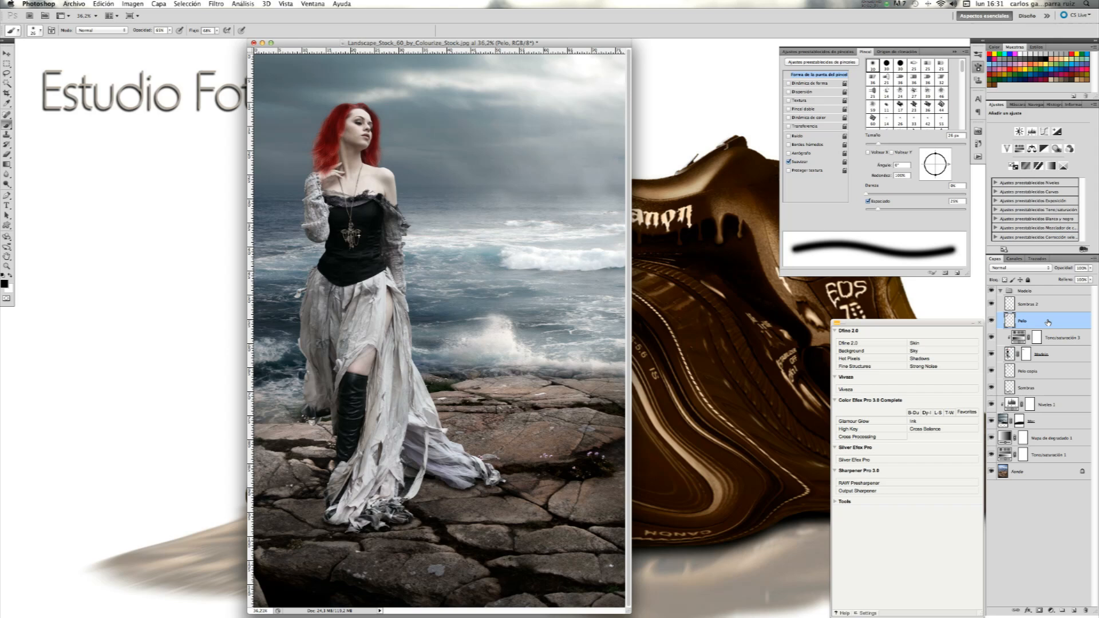
Add a Hue/Saturation adjustment with saturation at about -48 above the Pelo layer and clip it to that layer
left_click(1050, 610)
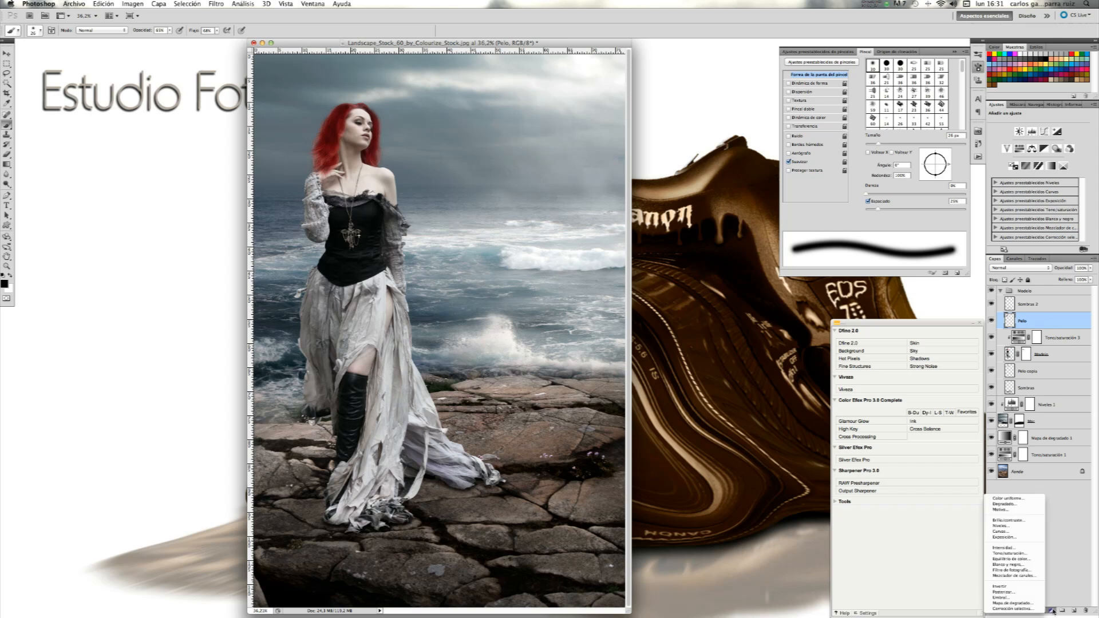
left_click(1035, 553)
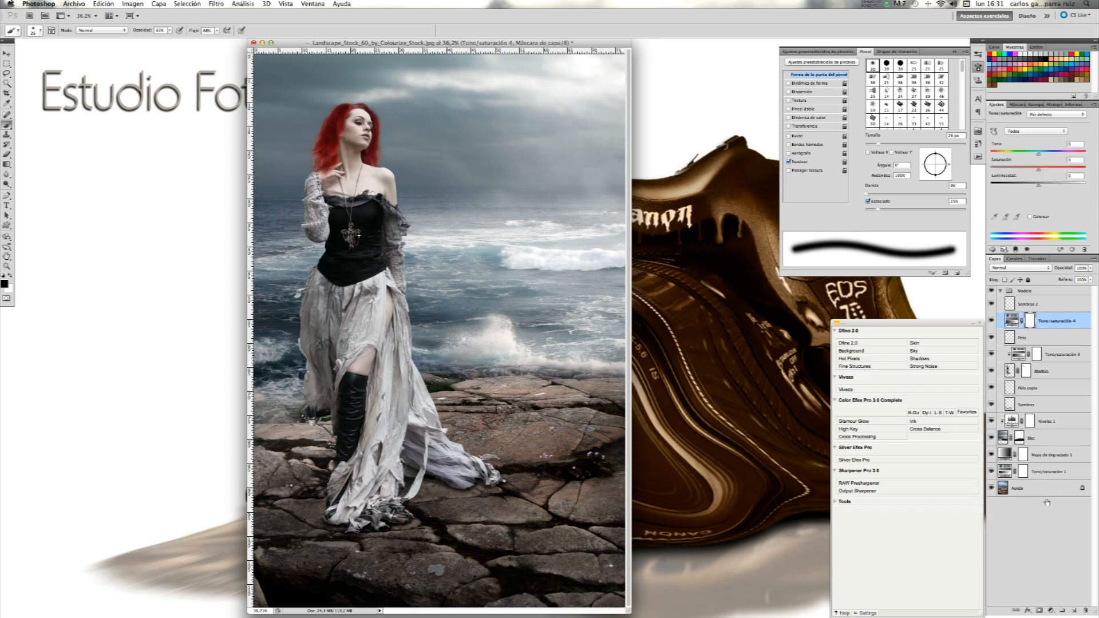
left_click_drag(1035, 164, 1015, 171)
left_click(1053, 330, "alt")
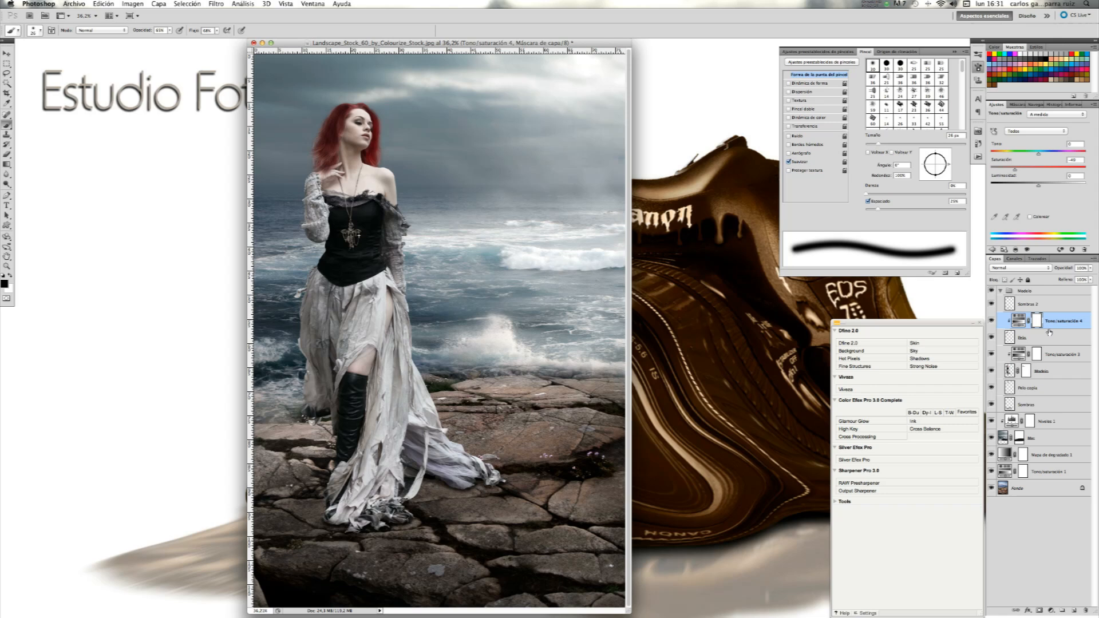
Add a Hue/Saturation adjustment with saturation at about -48 above the Pelo copia layer and clip it to that layer
left_click(1053, 394)
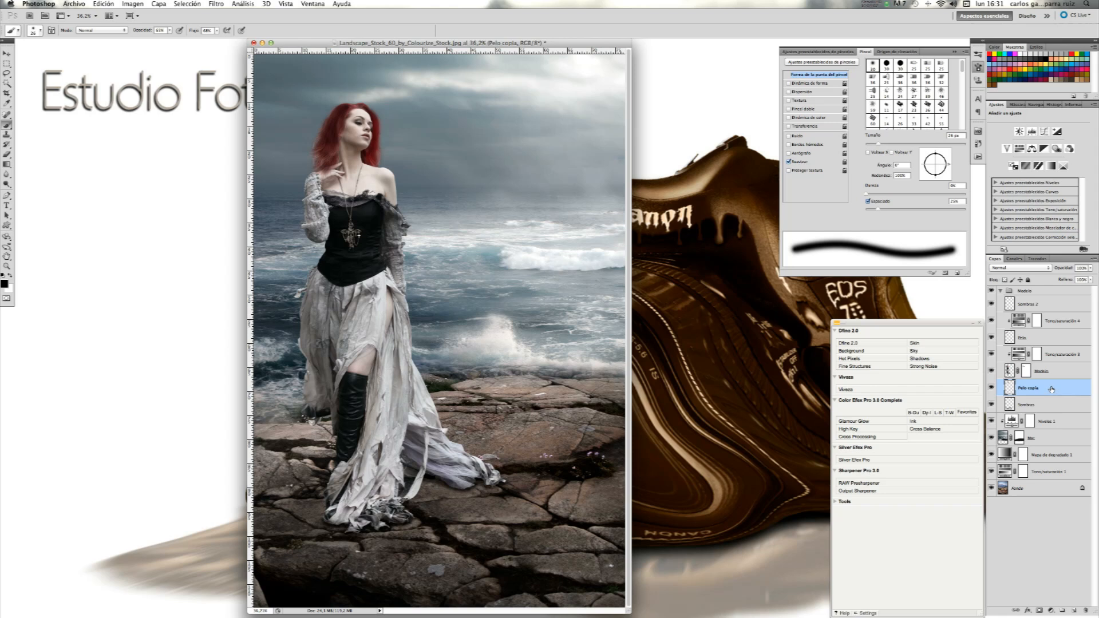
left_click(1051, 610)
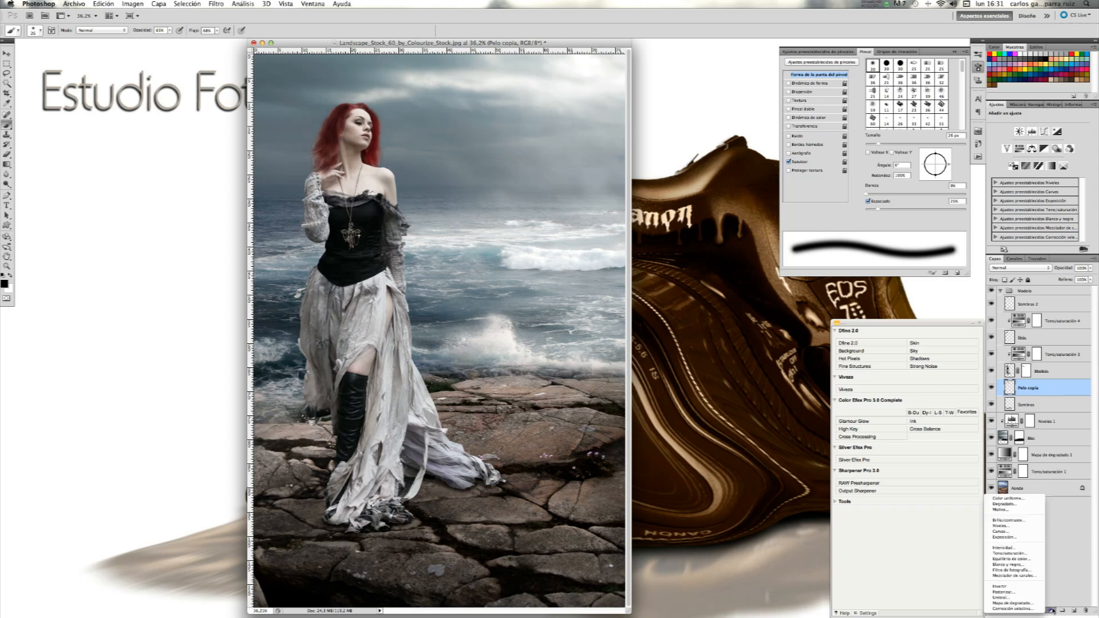
left_click(1032, 555)
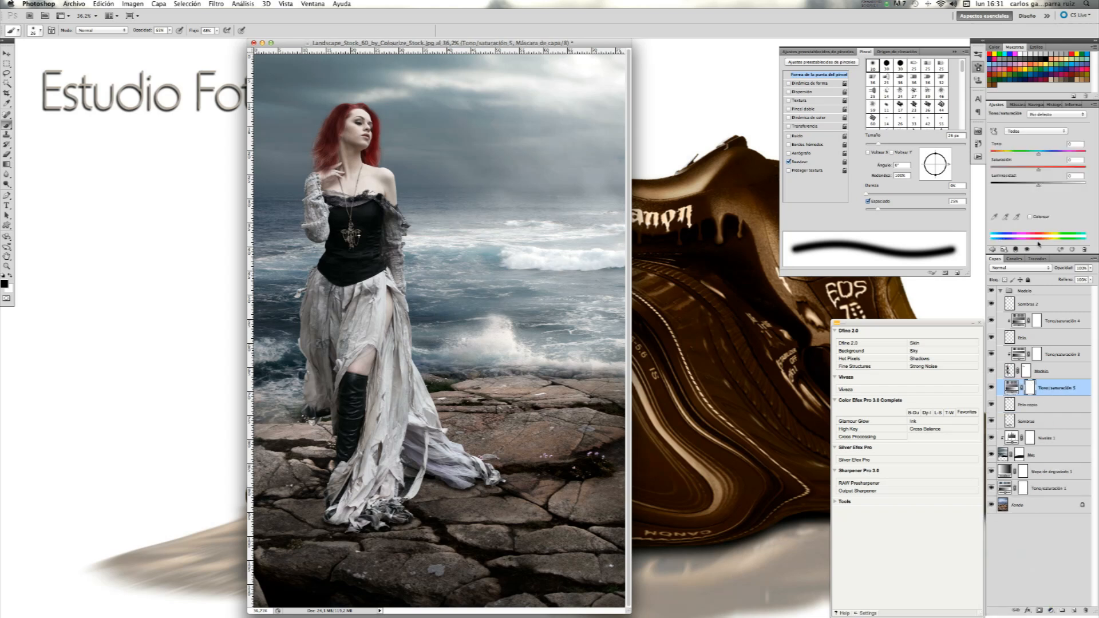
left_click_drag(1021, 170, 1016, 170)
left_click(1062, 395, "alt")
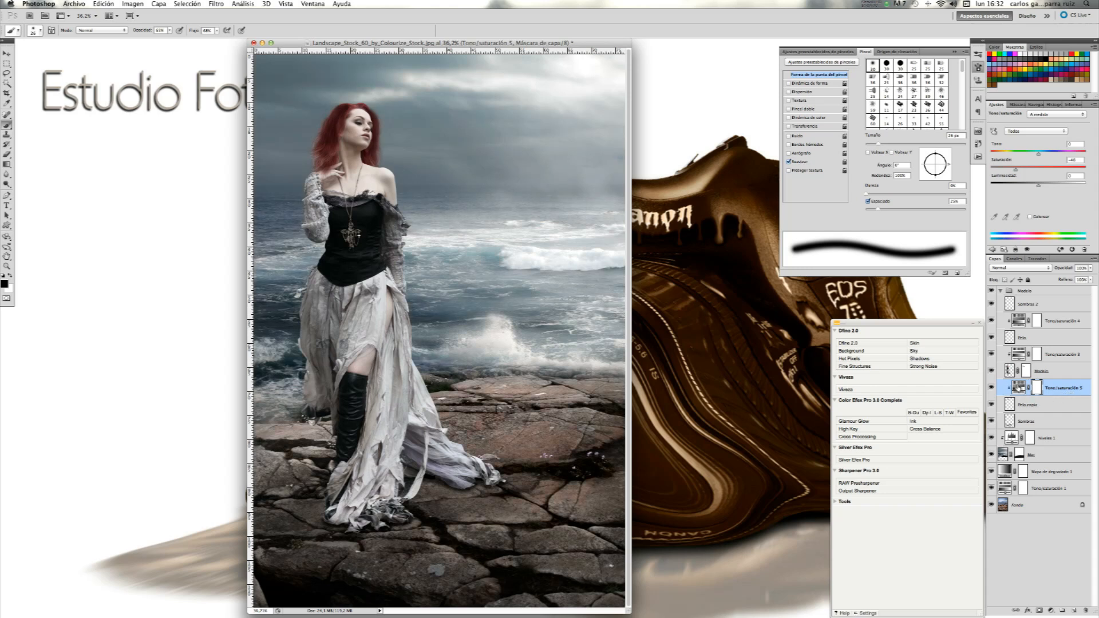
Duplicate the Pelo layer and add a white layer mask to the duplicate, checking the hair by toggling the Pelo layer's visibility
left_click(999, 293)
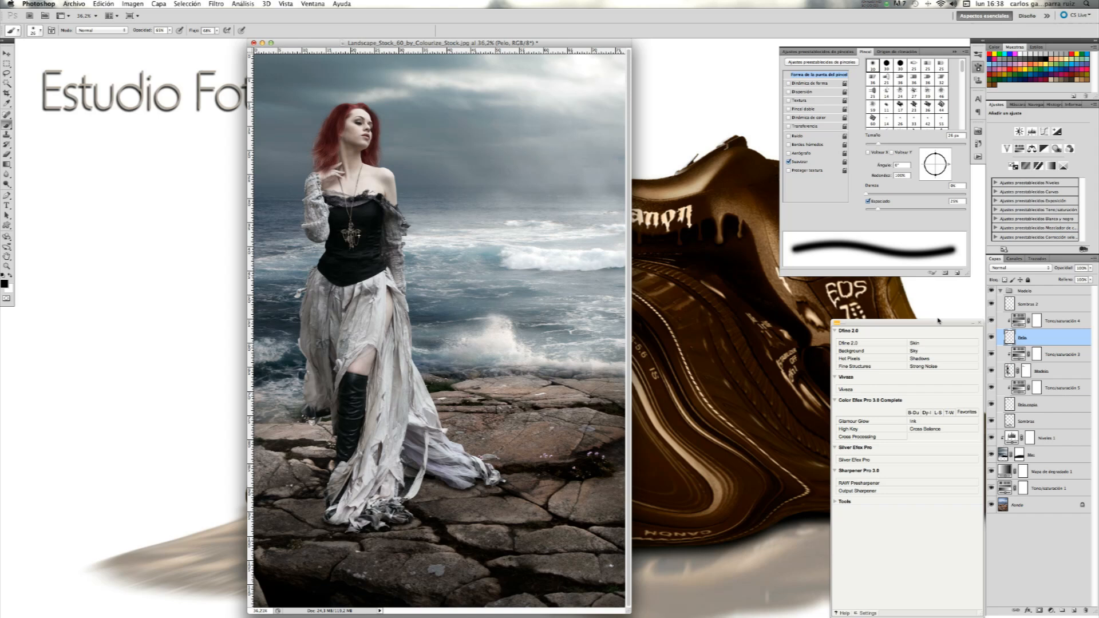
left_click(992, 338)
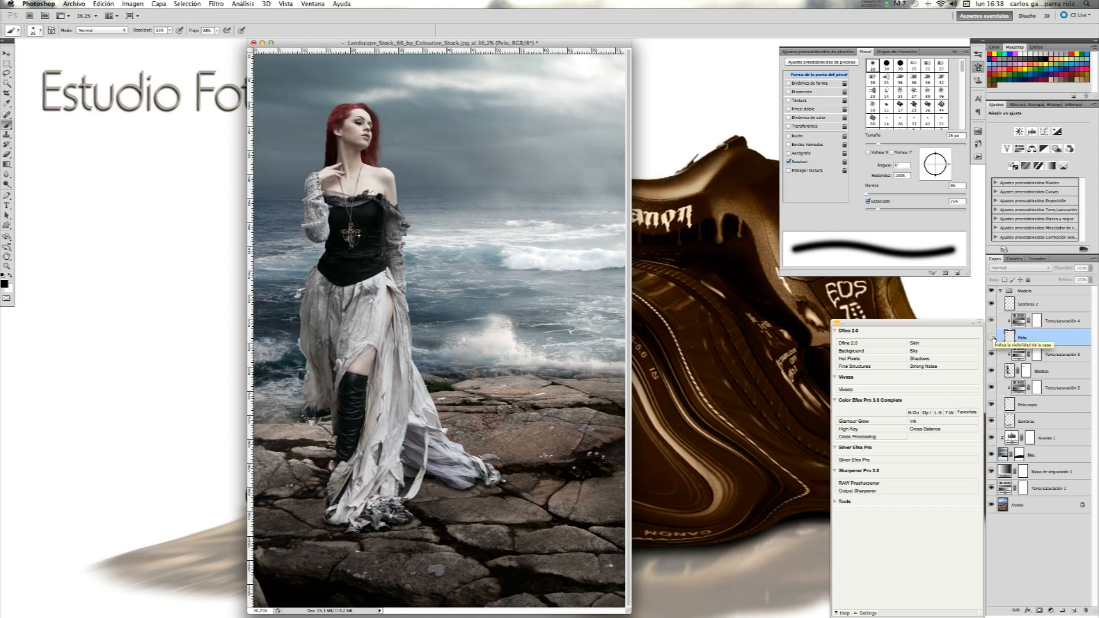
left_click(992, 337)
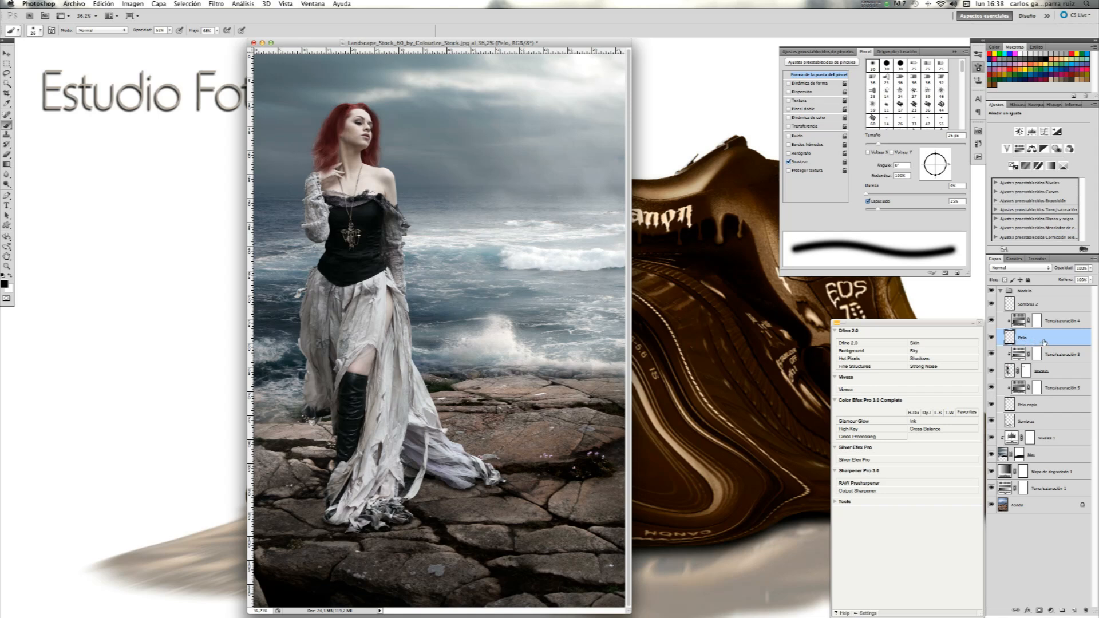
key("super+j")
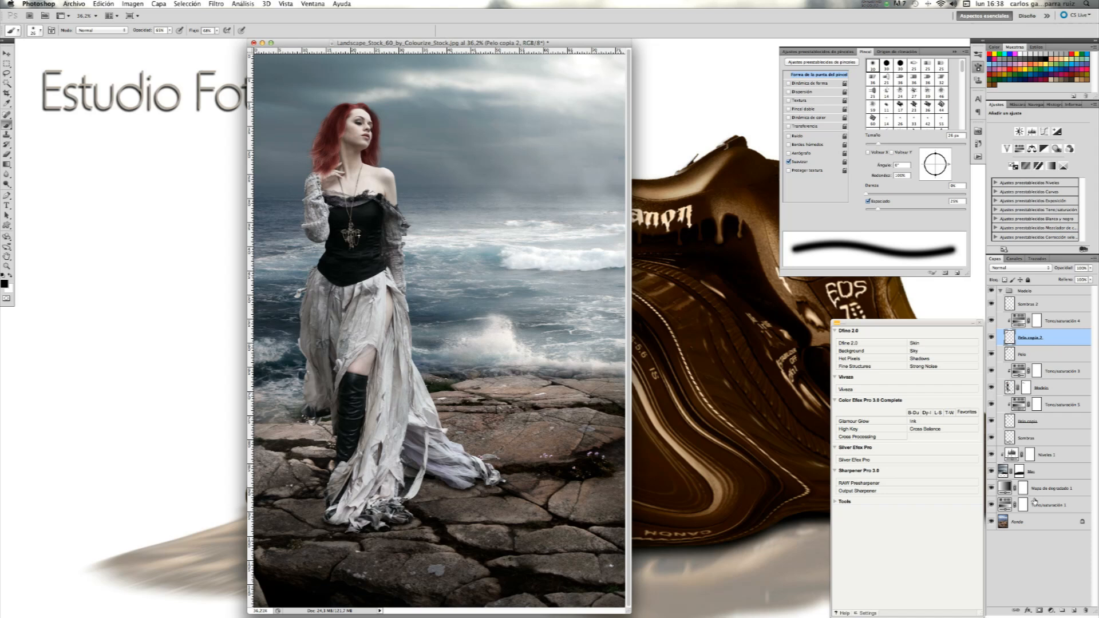
left_click(1039, 611)
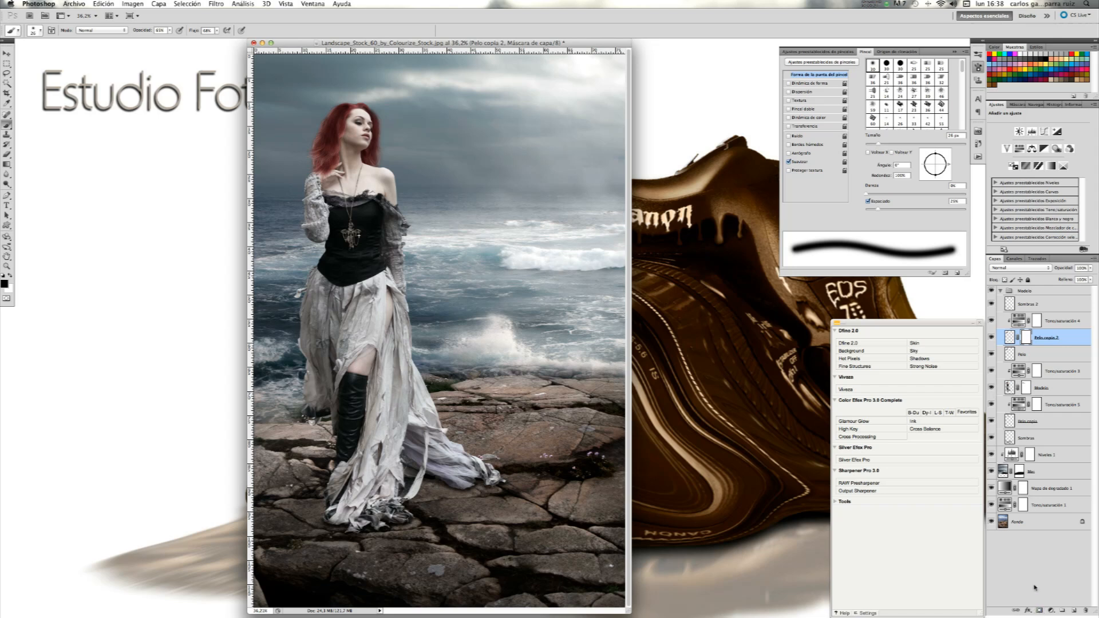
left_click(990, 355)
left_click(990, 355)
left_click(990, 354)
left_click(990, 355)
Paint the Pelo copia 2 mask over the woman's hair with a brush of about 52 px at about 72% opacity
left_click(1035, 105)
left_click(1085, 166)
left_click(1086, 166)
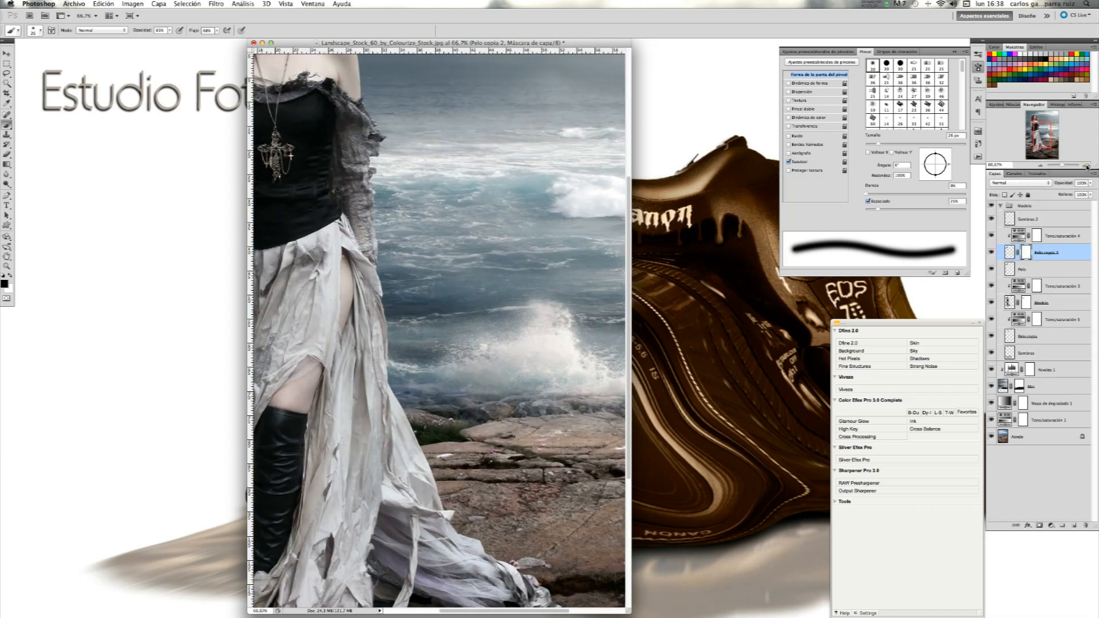
left_click(292, 4)
left_click(308, 96)
left_click_drag(1036, 133, 1023, 117)
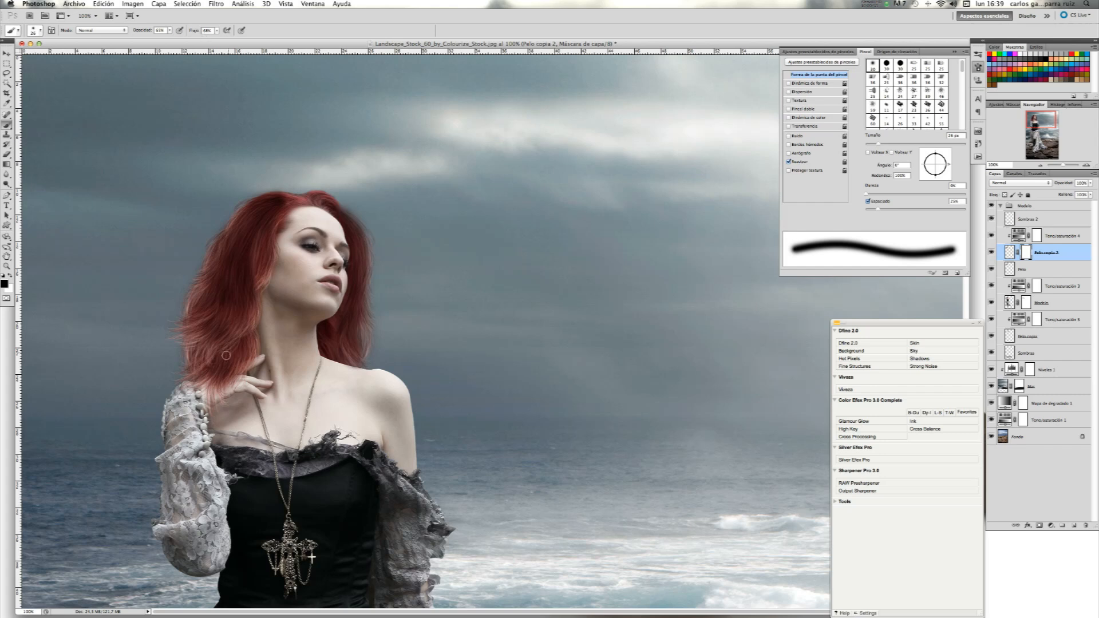
left_click_drag(170, 32, 177, 40)
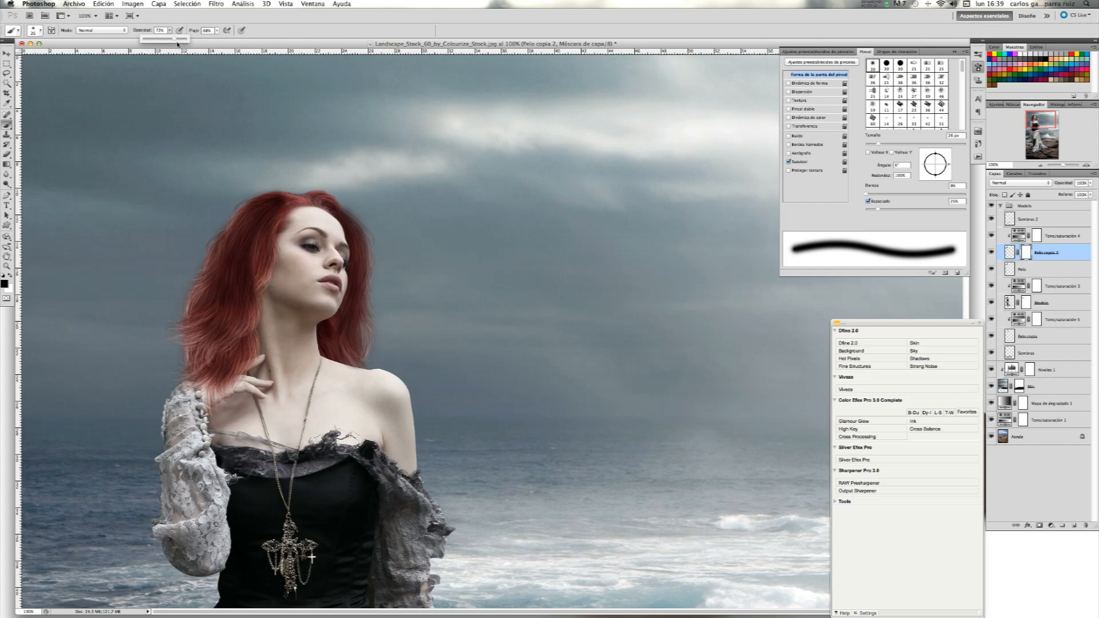
left_click(891, 144)
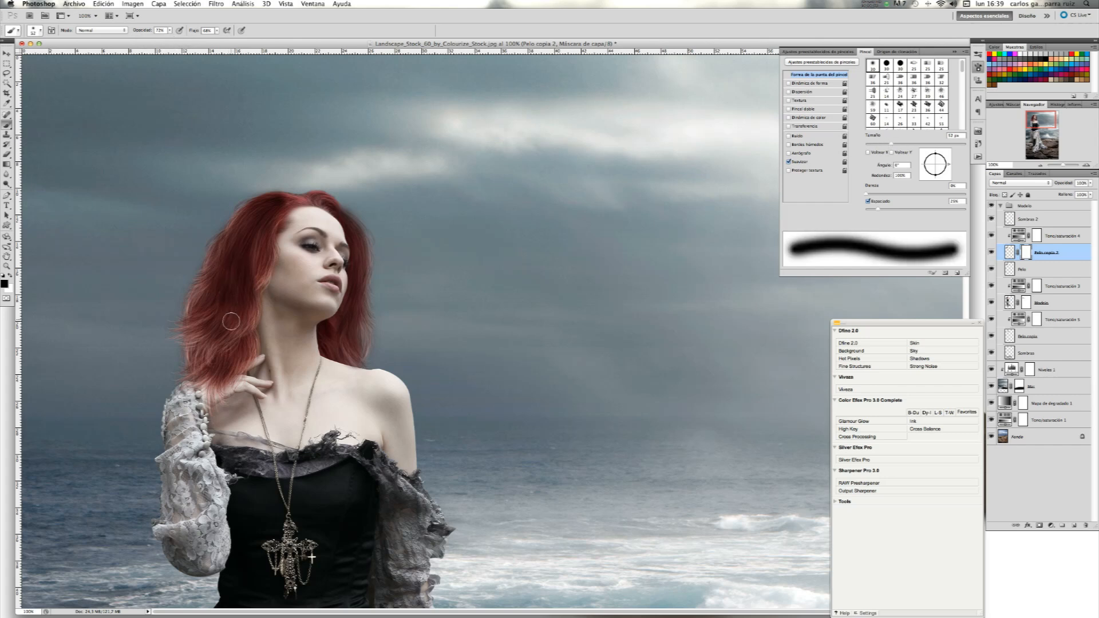
mouse_move(231, 334)
left_mouse_down()
mouse_move(202, 342)
mouse_move(206, 307)
mouse_move(223, 284)
mouse_move(223, 268)
mouse_move(213, 287)
mouse_move(225, 243)
mouse_move(267, 209)
mouse_move(252, 287)
mouse_move(265, 255)
mouse_move(268, 277)
mouse_move(240, 337)
mouse_move(212, 340)
mouse_move(192, 297)
mouse_move(184, 317)
mouse_move(231, 214)
mouse_move(246, 203)
mouse_move(265, 234)
mouse_move(297, 204)
mouse_move(267, 217)
mouse_move(249, 341)
mouse_move(229, 344)
mouse_move(187, 312)
left_mouse_up()
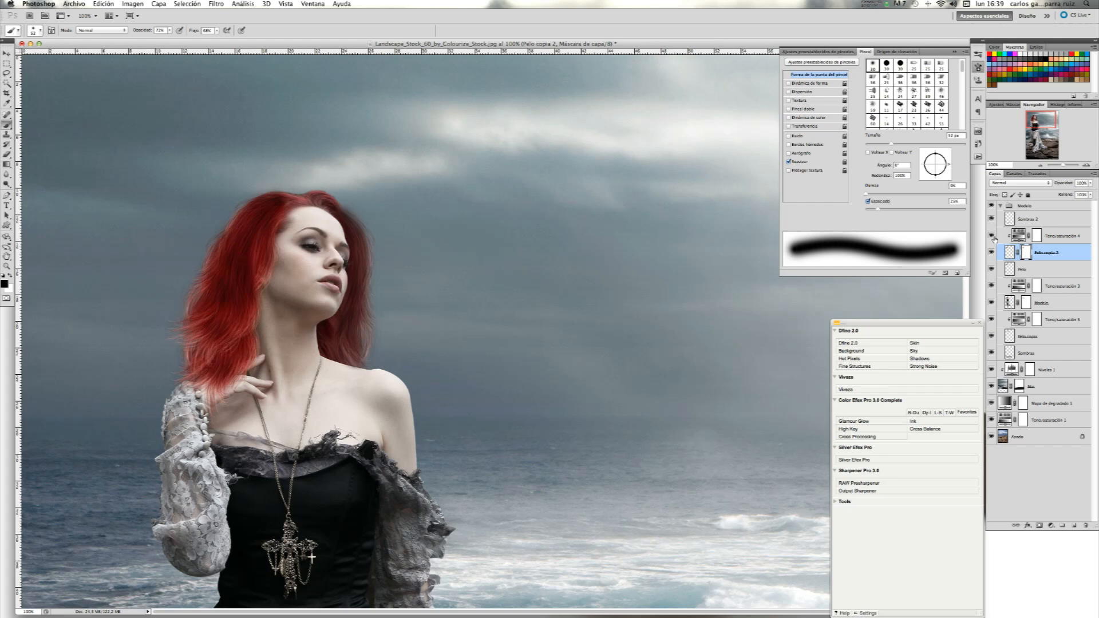
Add a Hue/Saturation adjustment directly above the Pelo layer, lower its saturation to about -48 and clip it to that layer
left_click_drag(1050, 270, 1046, 273)
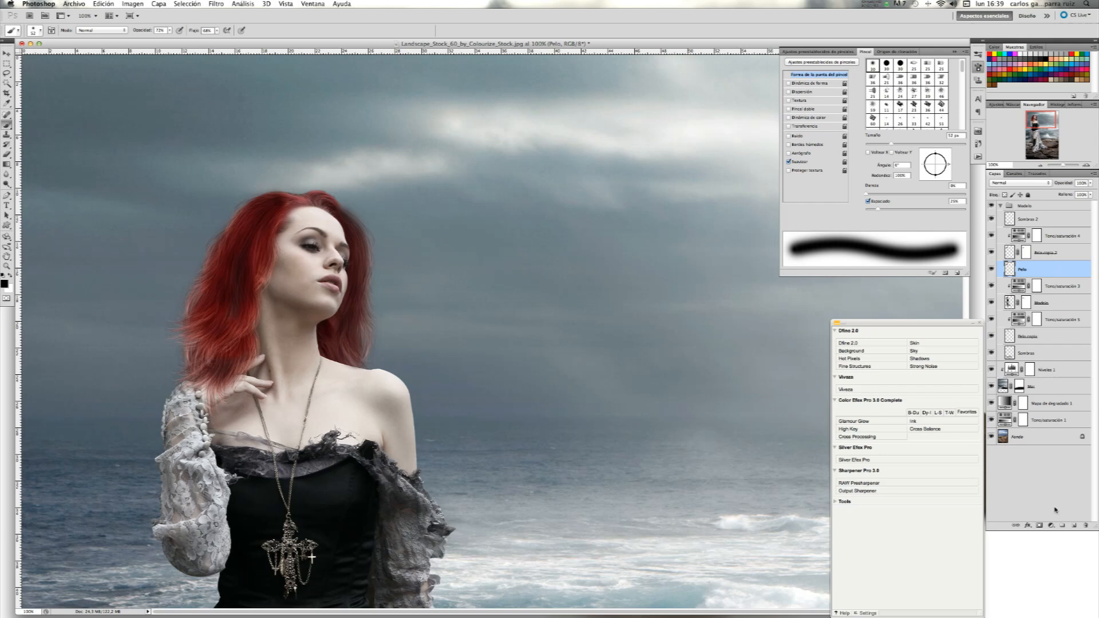
left_click(1052, 525)
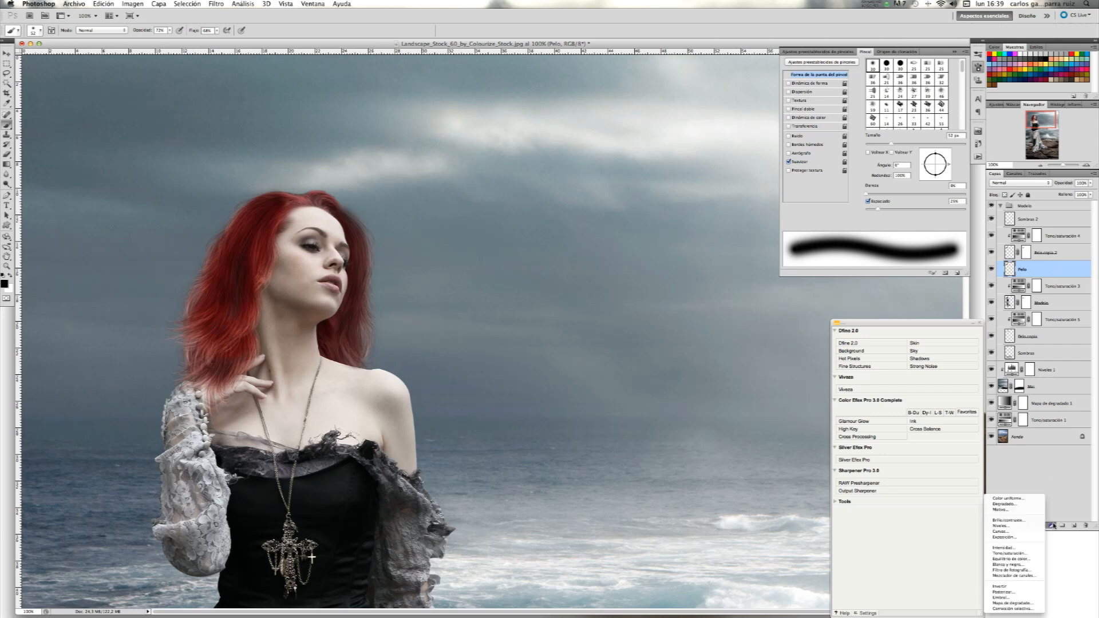
left_click(1028, 554)
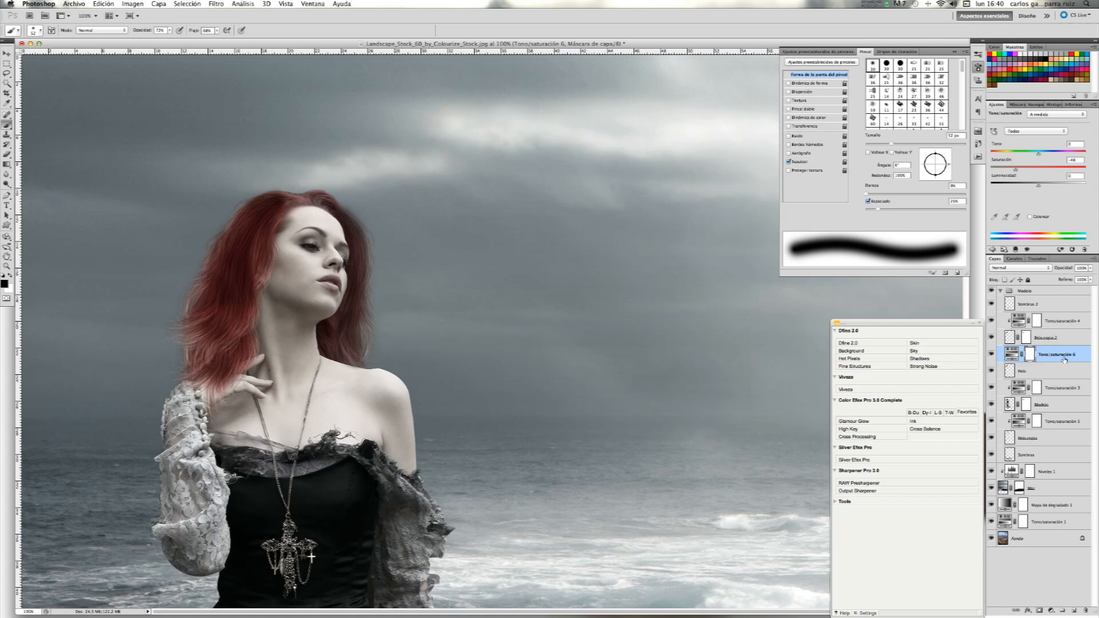
left_click_drag(1062, 368, 1066, 364)
left_click(1066, 362, "alt")
Compare the hair with the new Hue/Saturation adjustment and the Pelo copia 2 layer shown and hidden, and review the whole image
left_click(991, 355)
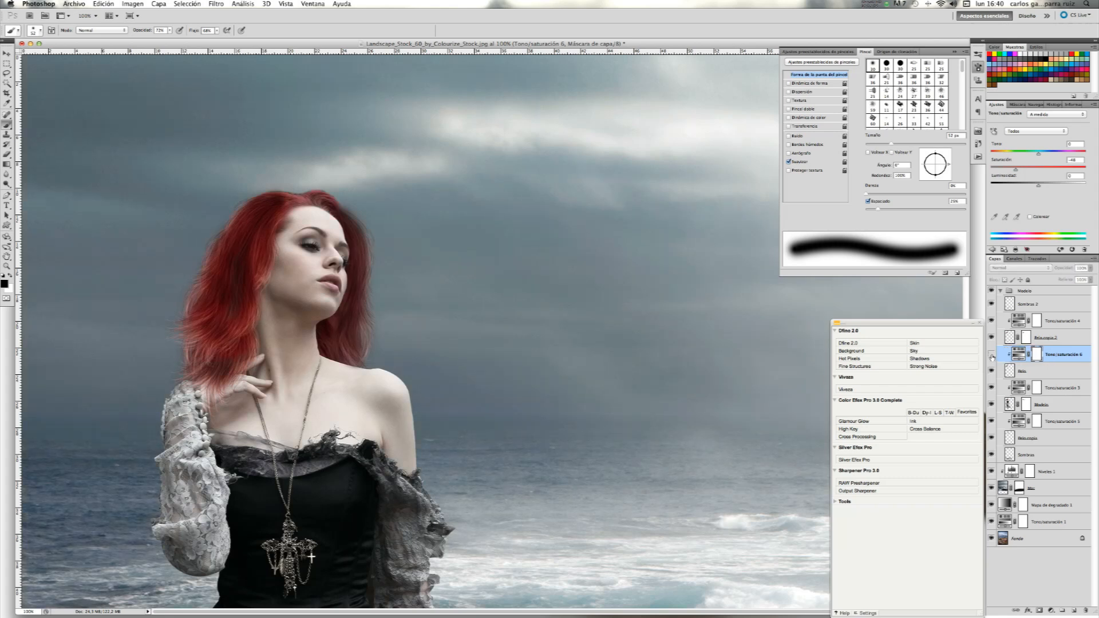
left_click(991, 355)
left_click(991, 338)
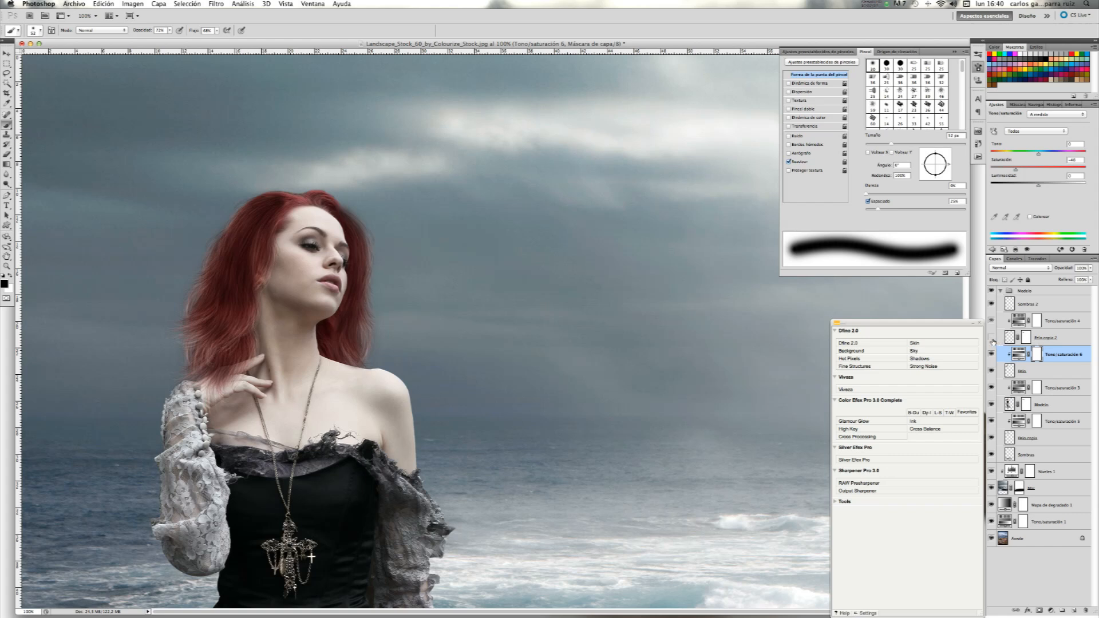
left_click(992, 339)
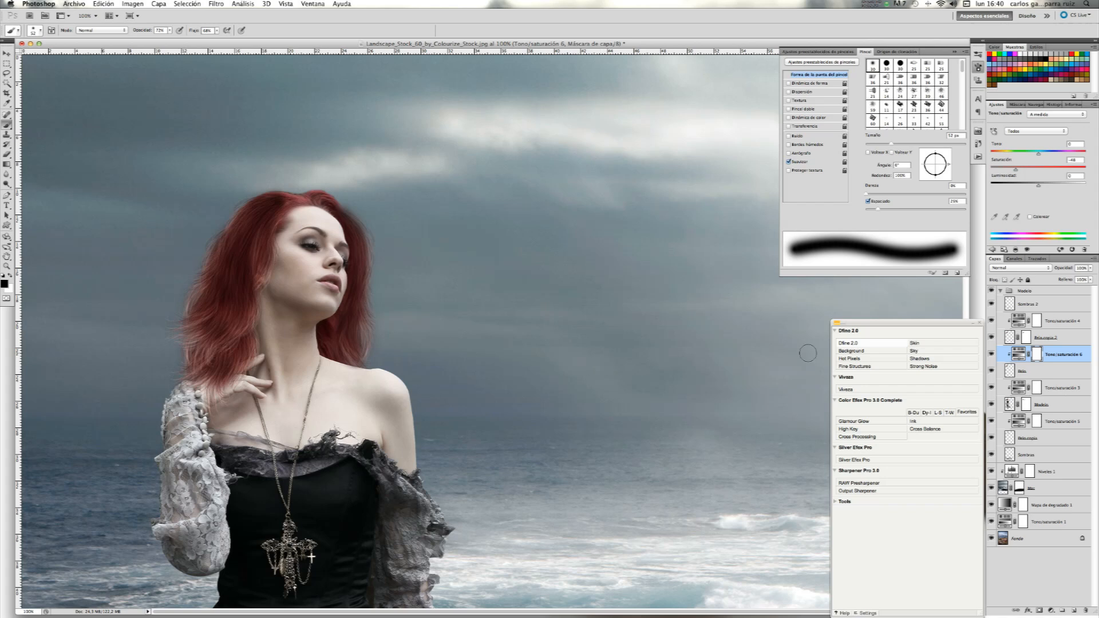
left_click(992, 338)
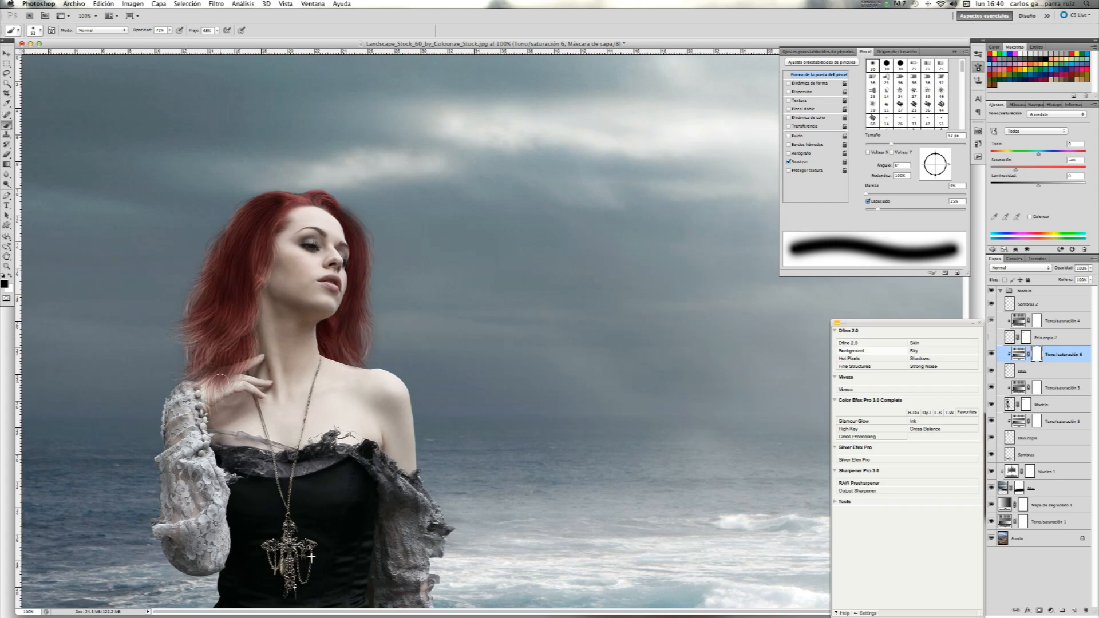
left_click_drag(209, 387, 221, 377)
left_click(991, 339)
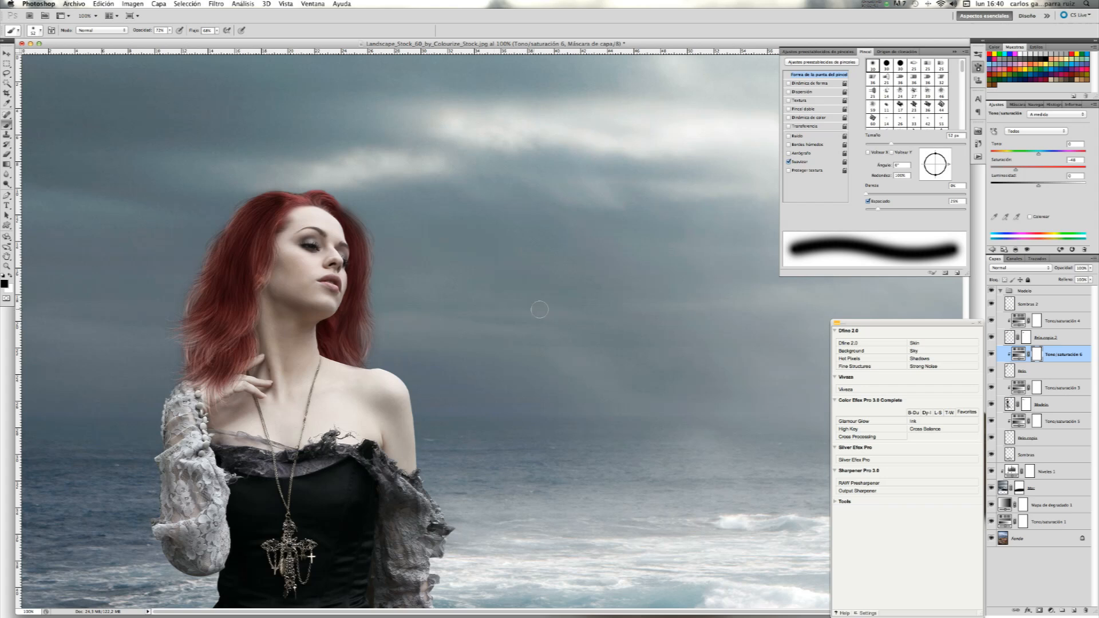
left_click(1034, 105)
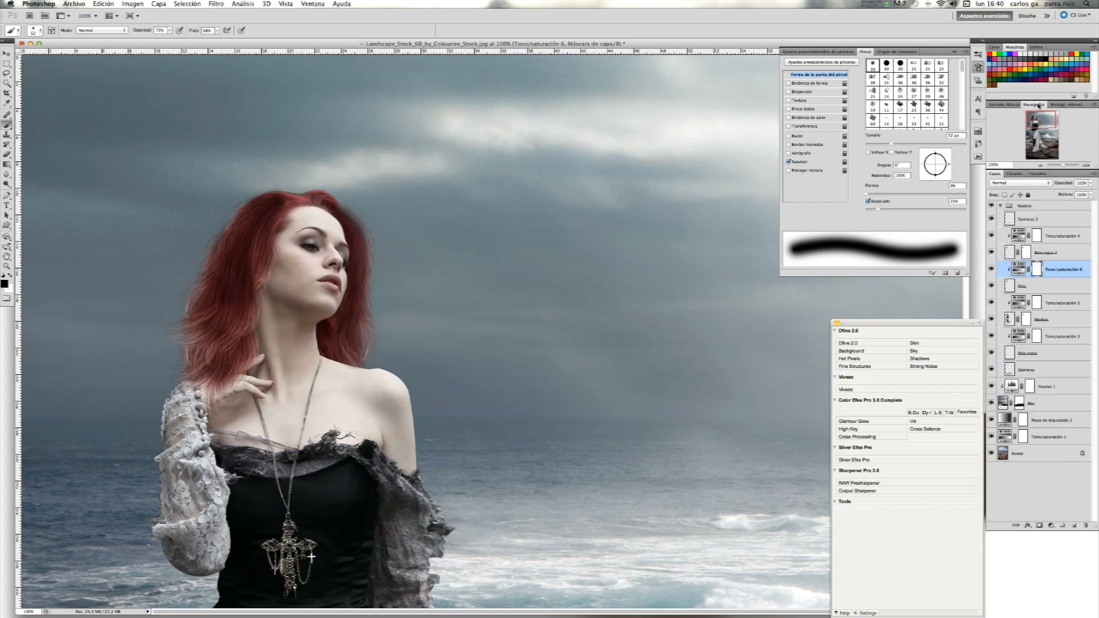
left_click(1040, 165)
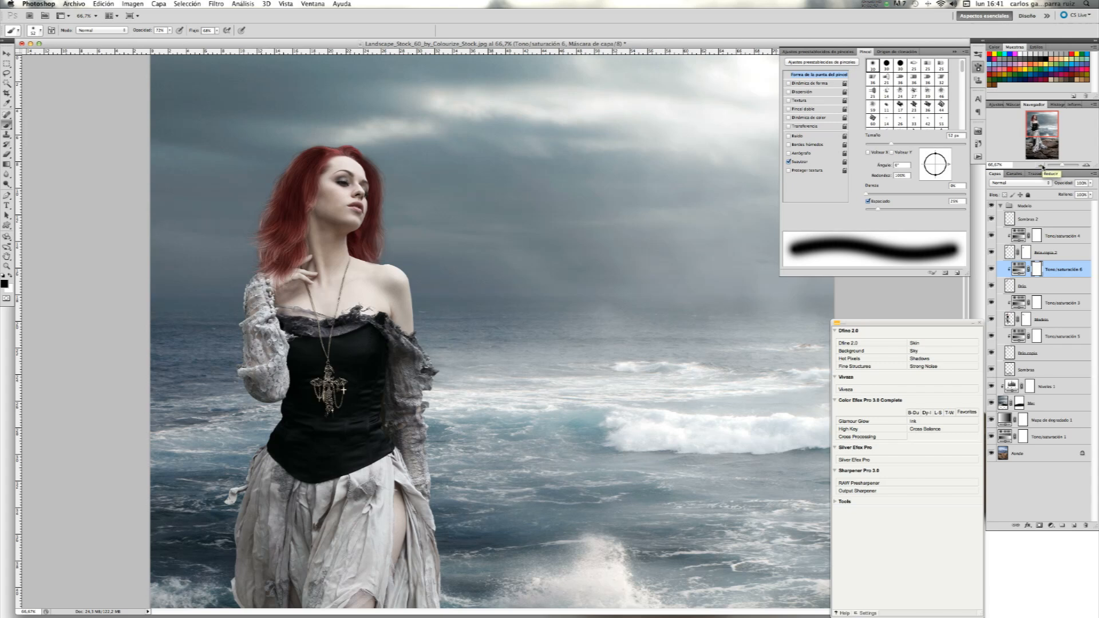
key("super+0")
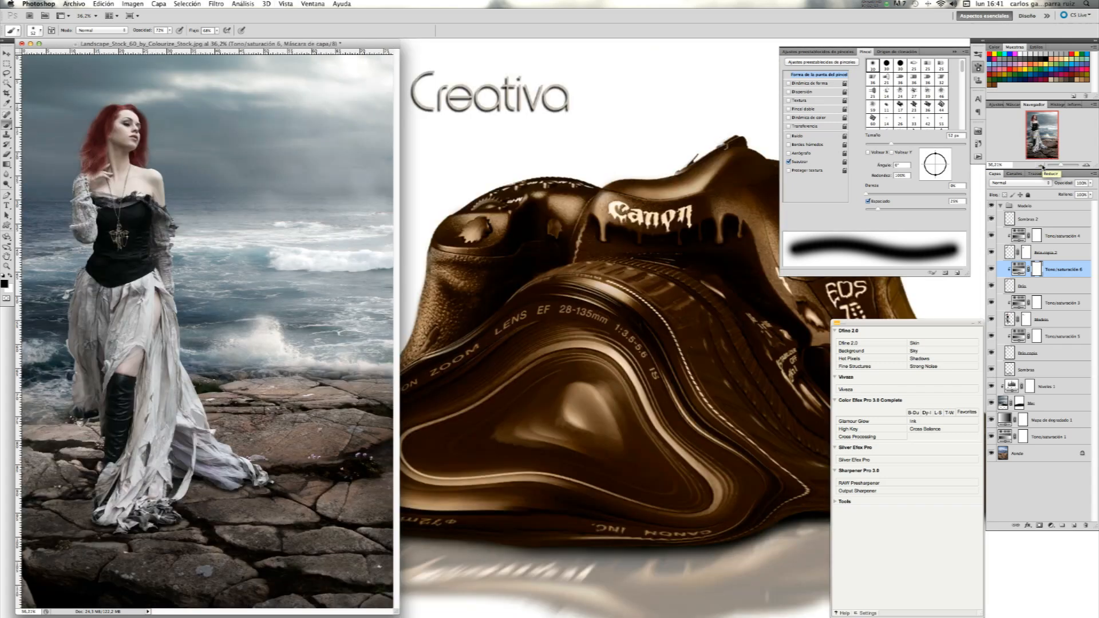
Merge a duplicate of the Modelo group into a single layer, keeping the original group hidden
left_click(1000, 206)
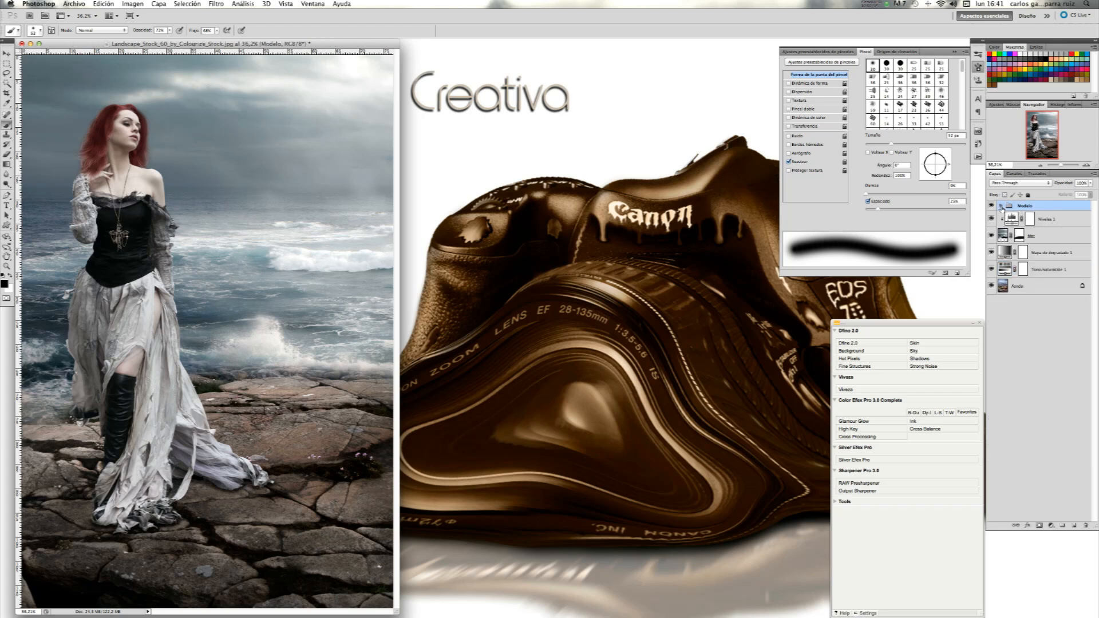
left_click(669, 146)
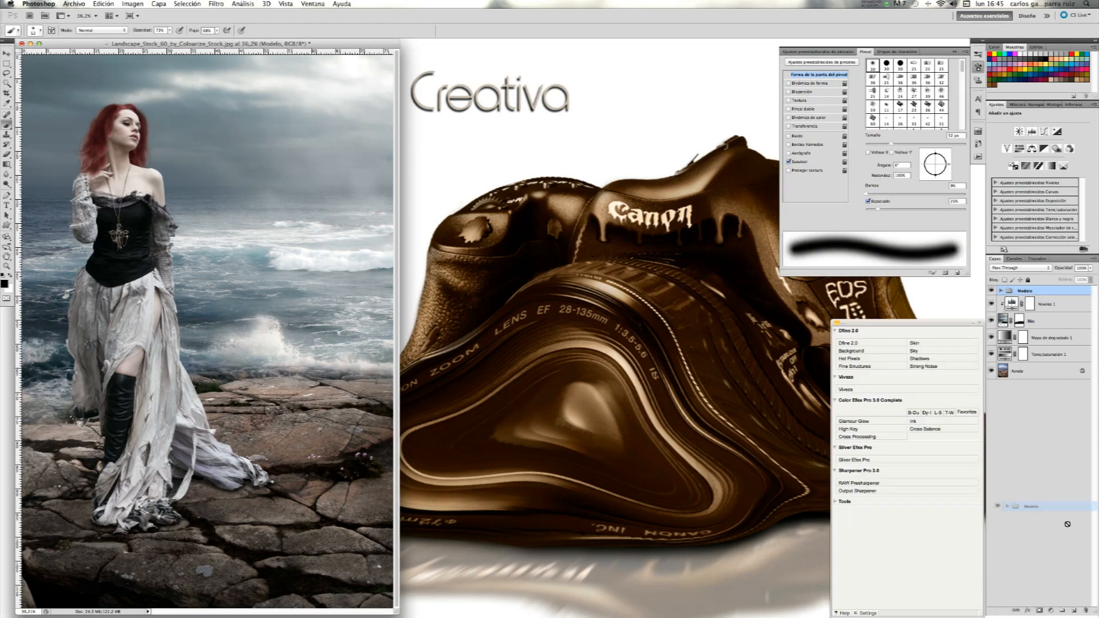
key("super+j")
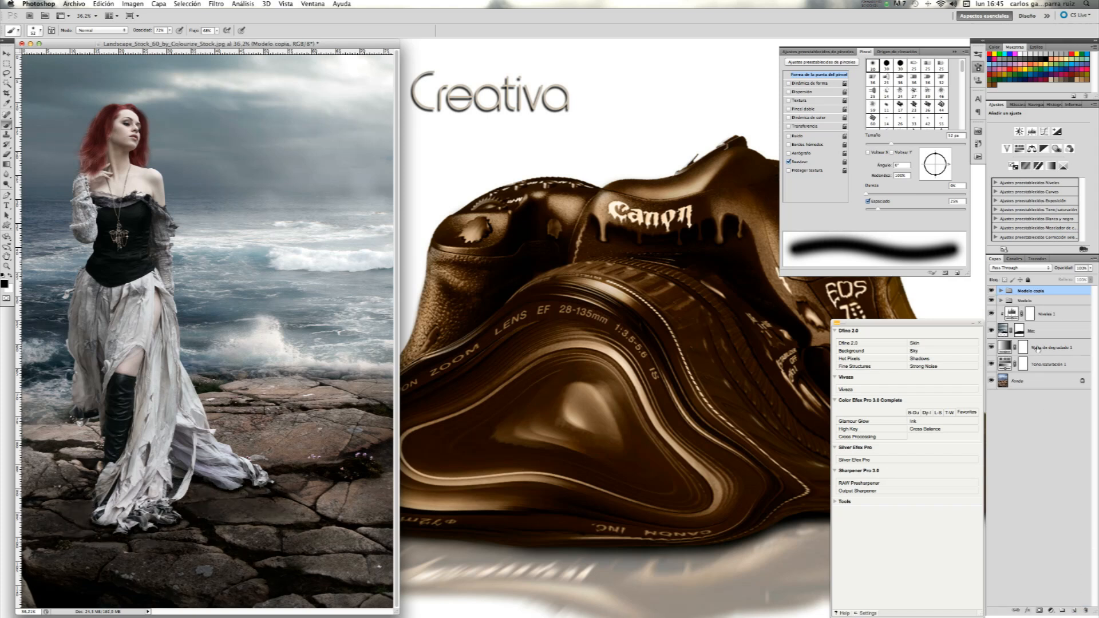
left_click(991, 302)
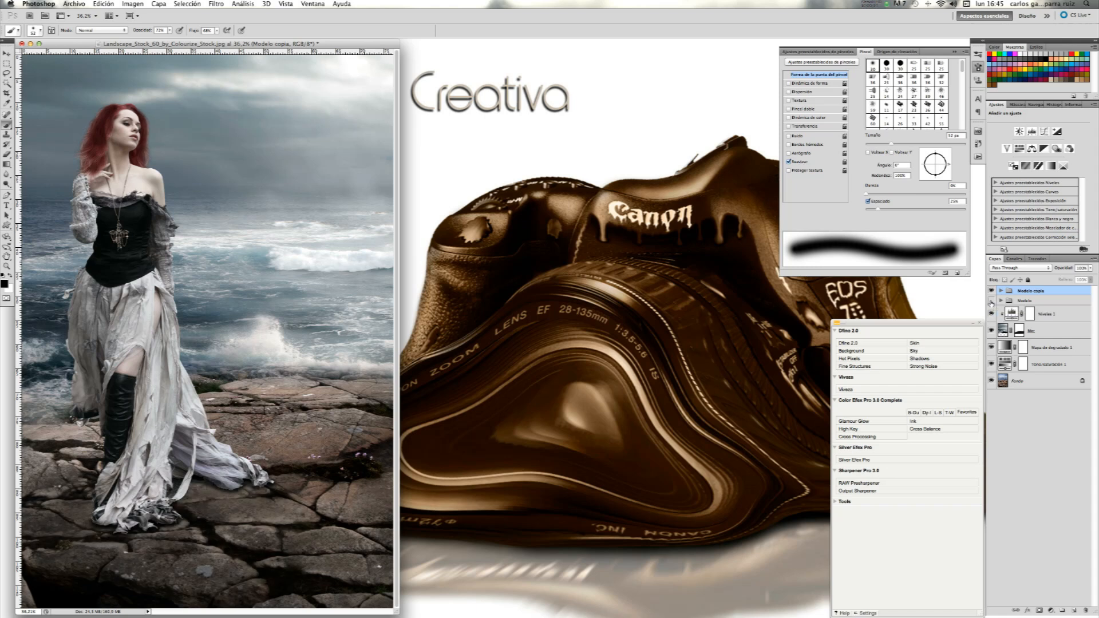
right_click(1037, 292)
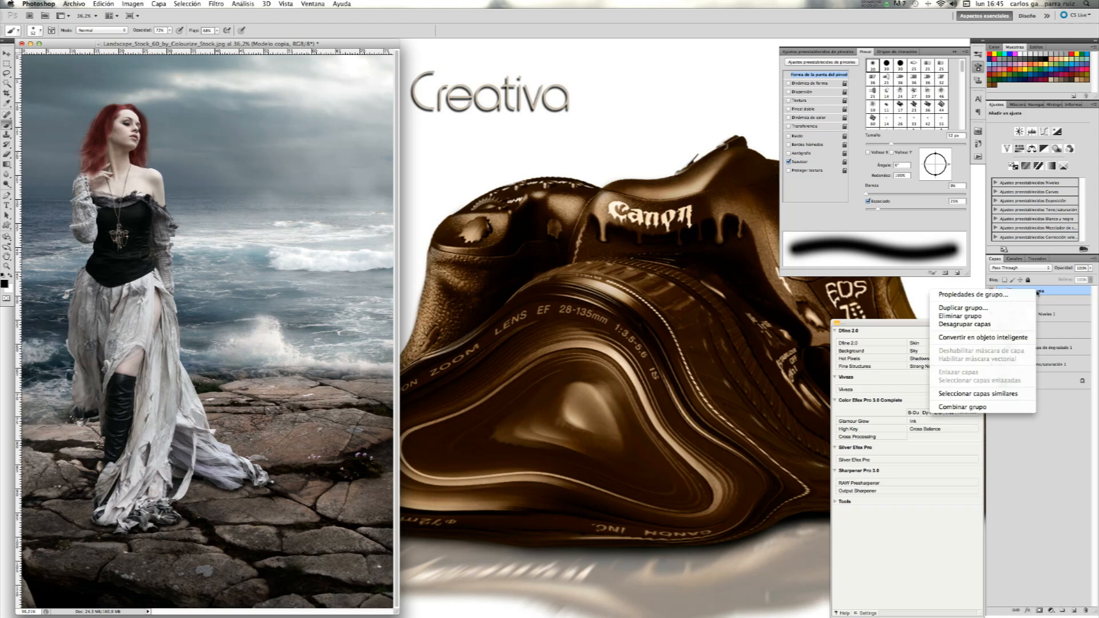
left_click(1005, 407)
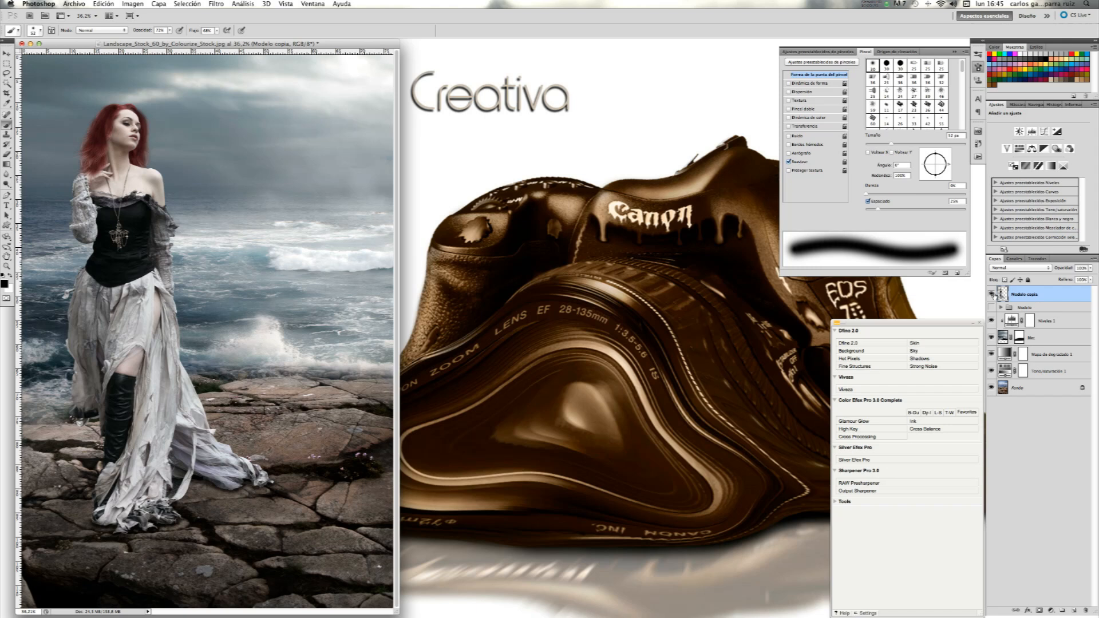
double_click(1025, 295)
left_click(1038, 293)
type("n BLANCO")
key("Return")
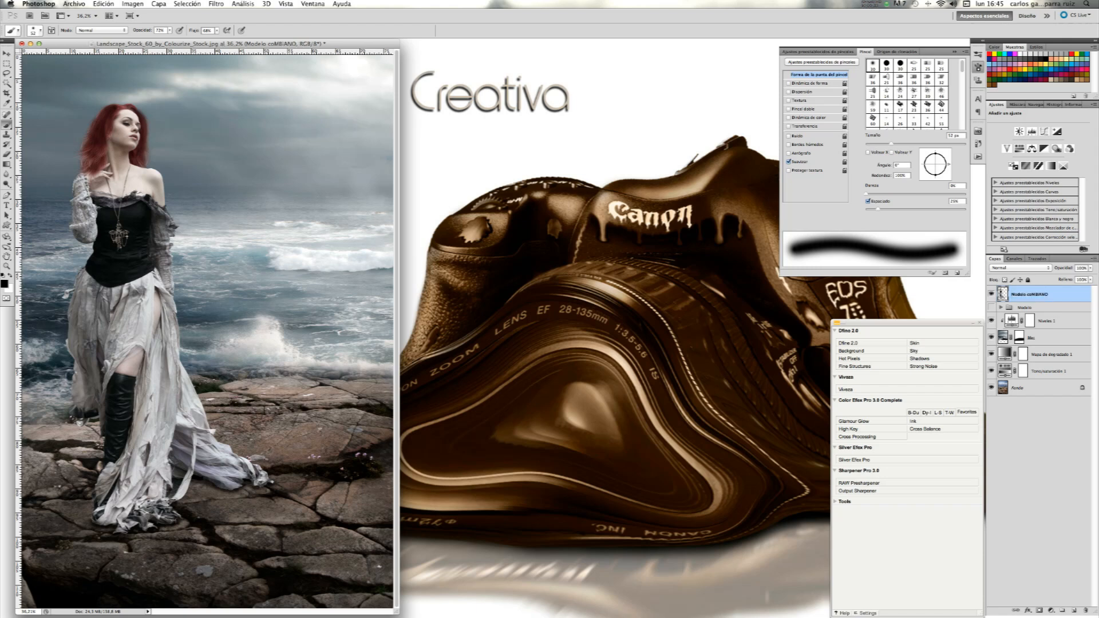
Rename the merged model layer as Modelo Combinado
double_click(1042, 295)
left_click(1042, 293)
key("BackSpace")
key("BackSpace")
key("BackSpace")
key("BackSpace")
key("BackSpace")
key("BackSpace")
type("Combinado")
key("Return")
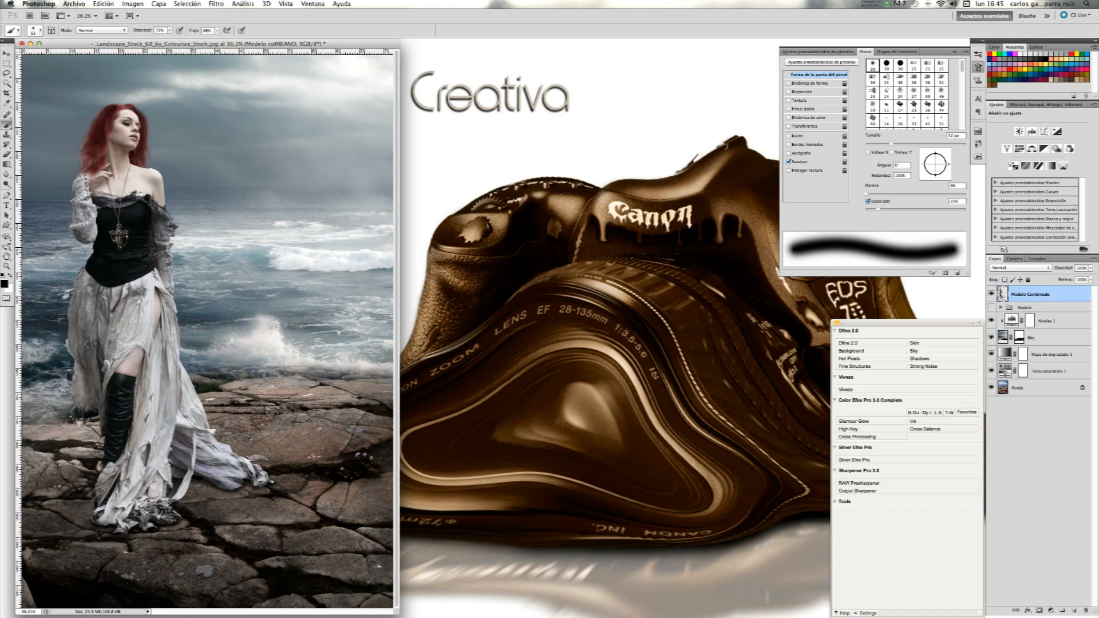